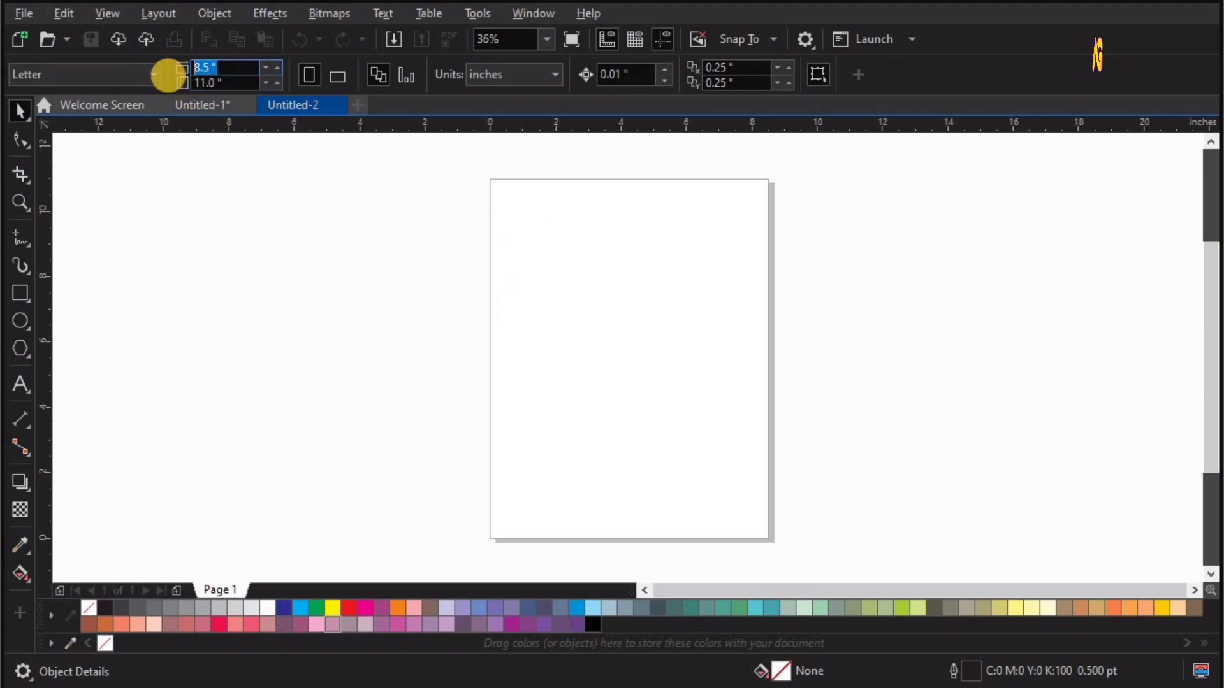
Resize the page to 4 × 4 inches and cover it with an identical page-sized rectangle
text(4)
text(4)
key(Return)
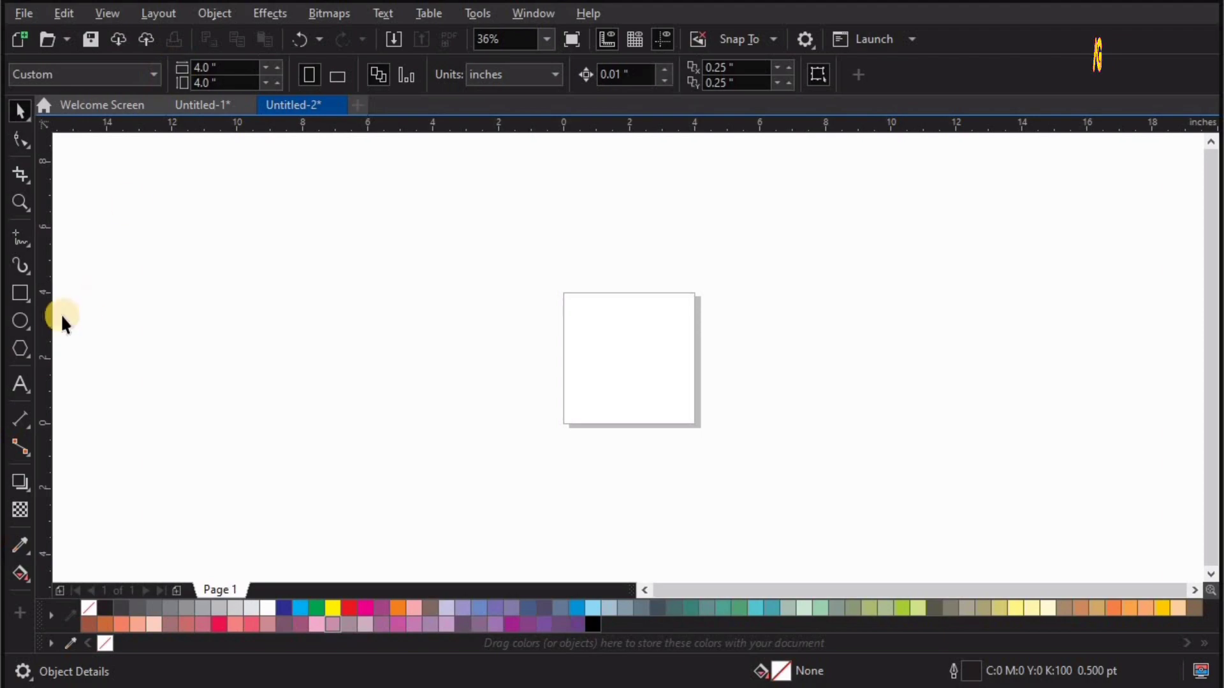
double_click(21, 294)
key(shift+F2)
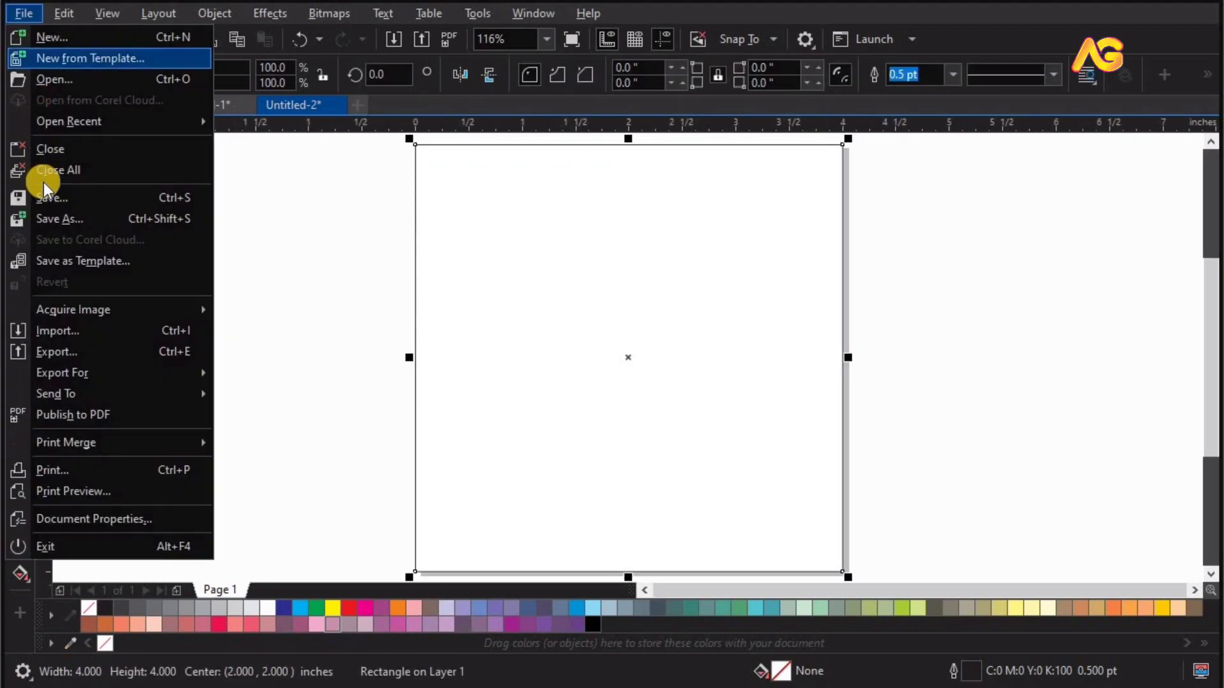
Start an import and select the juice bottle image in Downloads
click(62, 331)
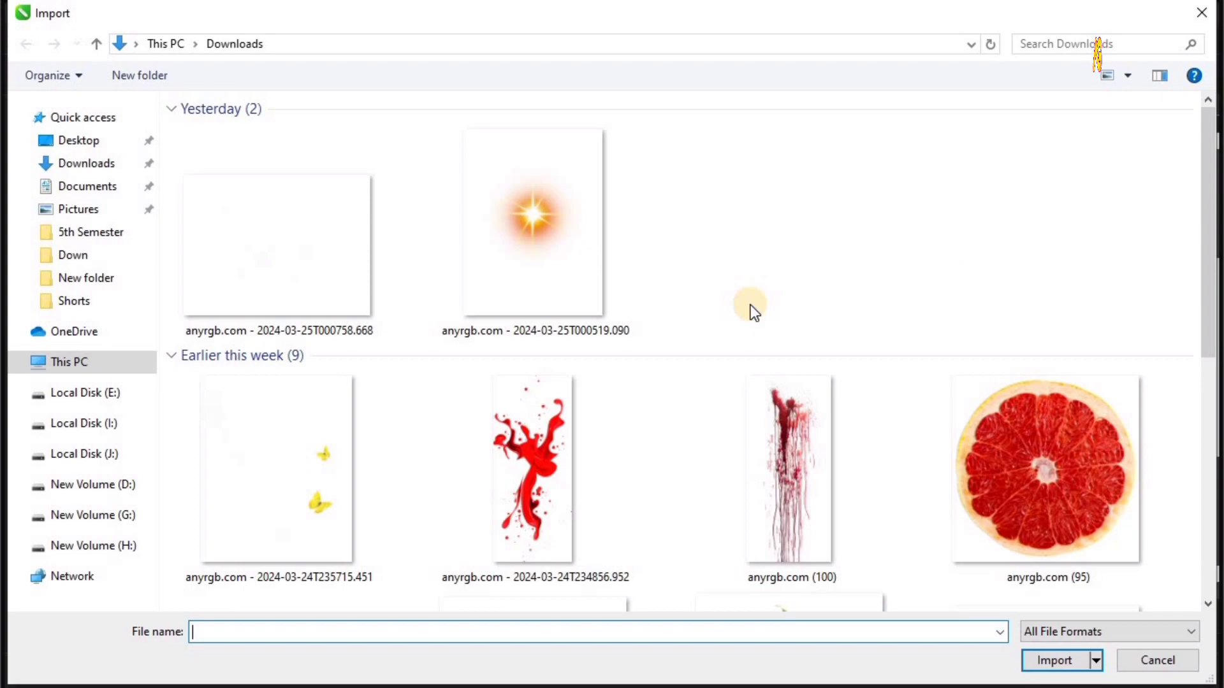
scroll(751, 305, down, 3)
scroll(751, 306, down, 4)
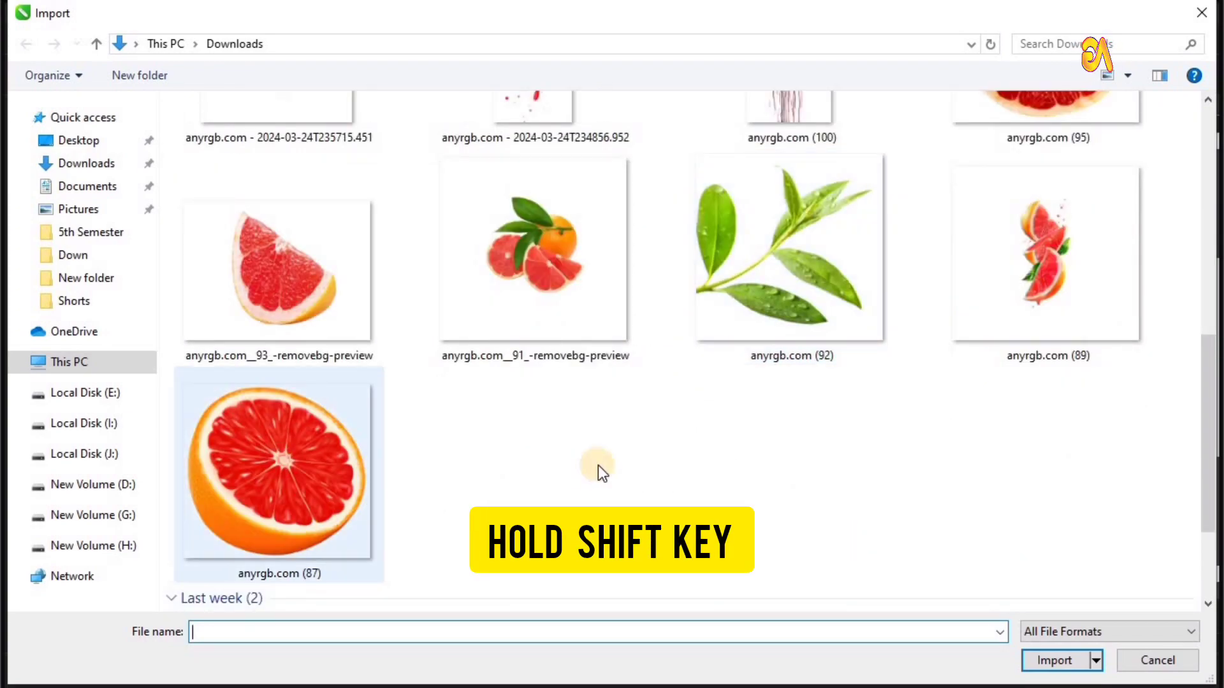
scroll(612, 469, up, 3)
scroll(357, 477, down, 7)
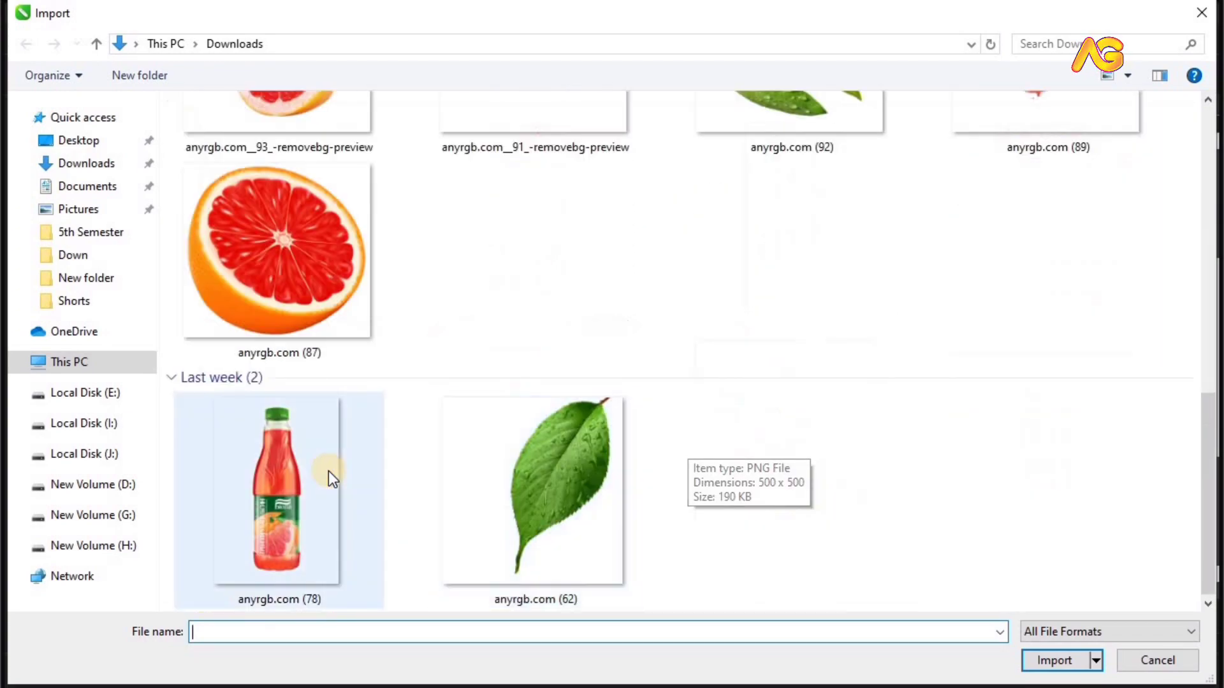
click(328, 472)
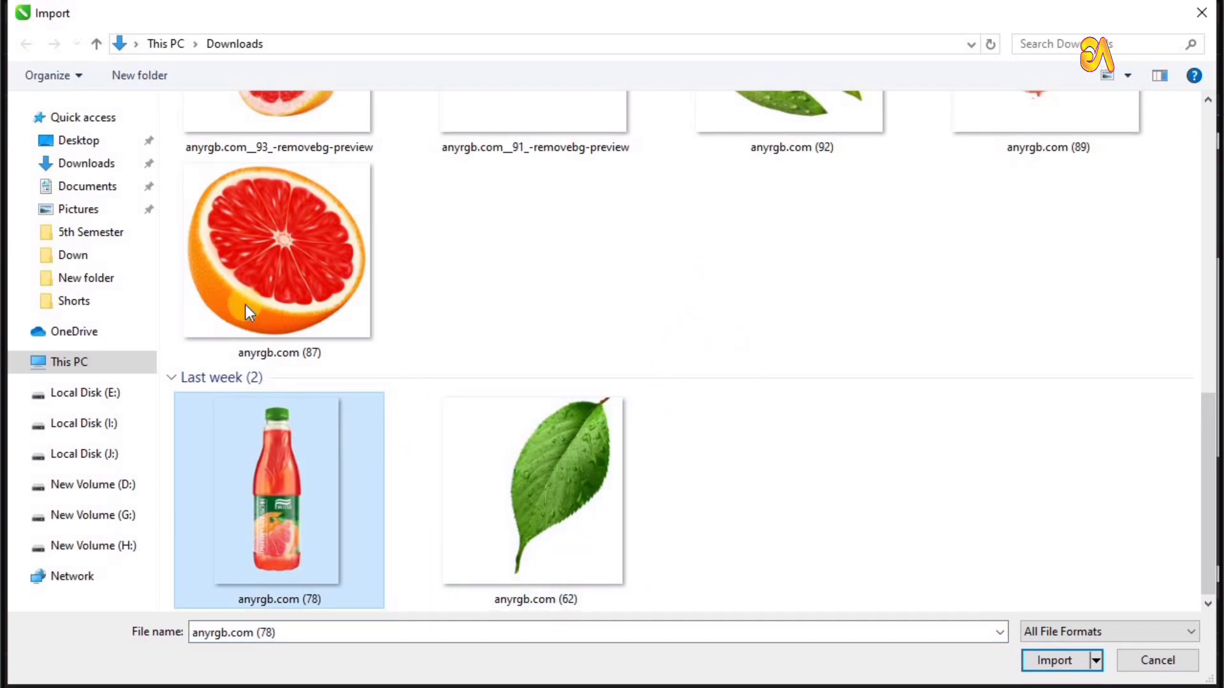
Add the grapefruit, grapefruit slices, leafy branch, grapefruit-with-leaves and red splash images, then import all six
shift+click(366, 311)
scroll(567, 353, up, 2)
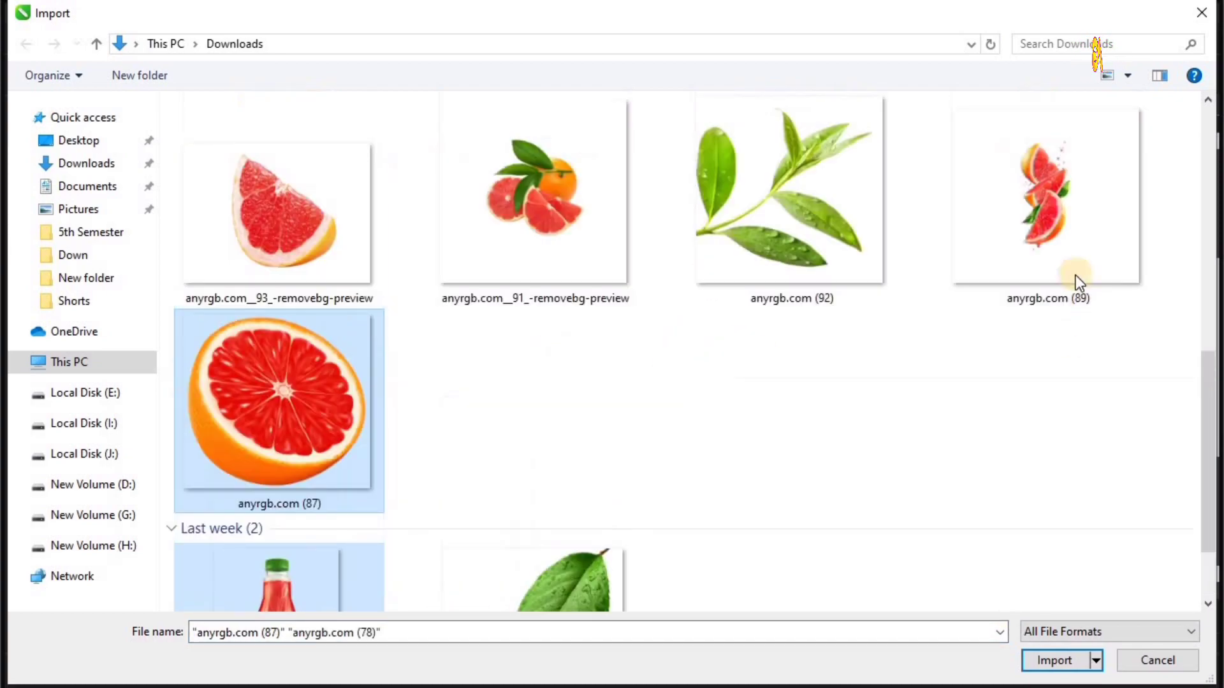
ctrl+click(1024, 228)
ctrl+click(779, 221)
ctrl+click(561, 194)
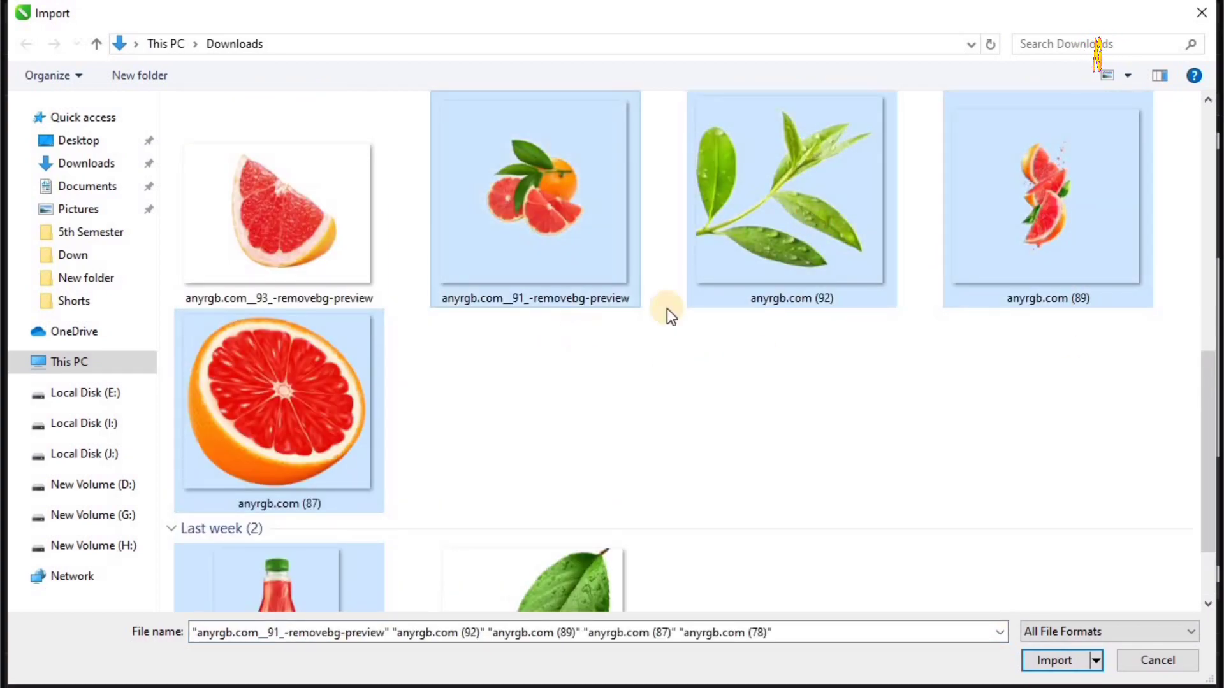
scroll(666, 309, up, 3)
ctrl+click(519, 232)
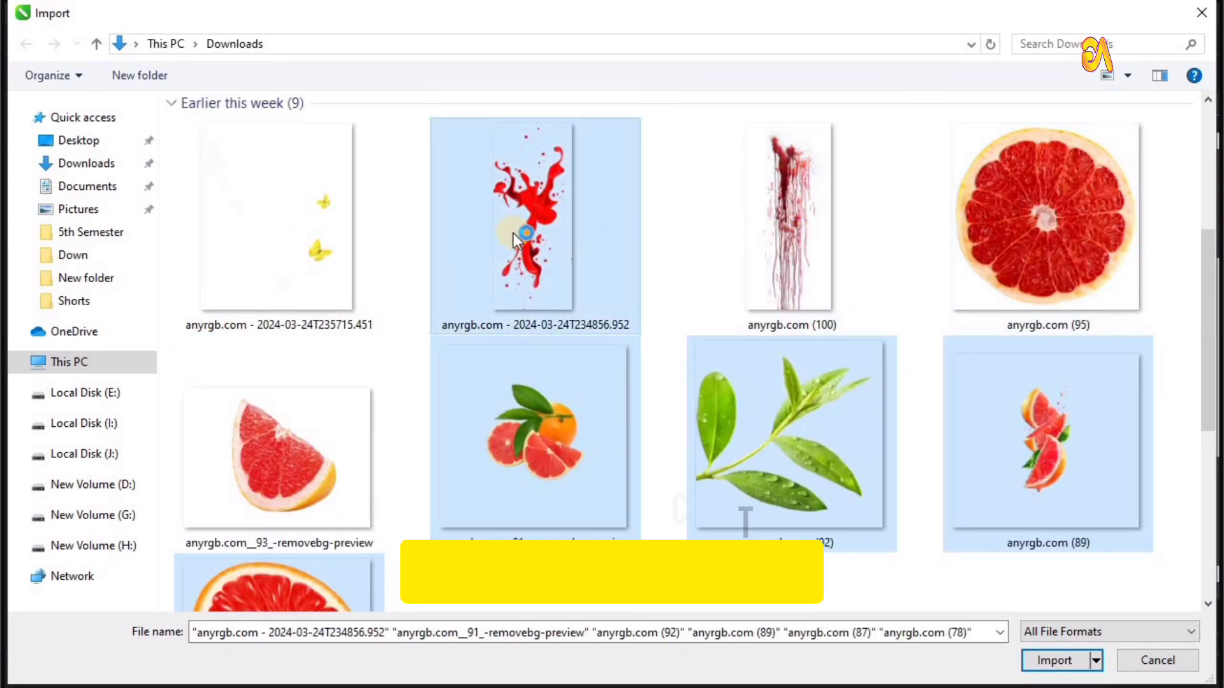
click(1034, 660)
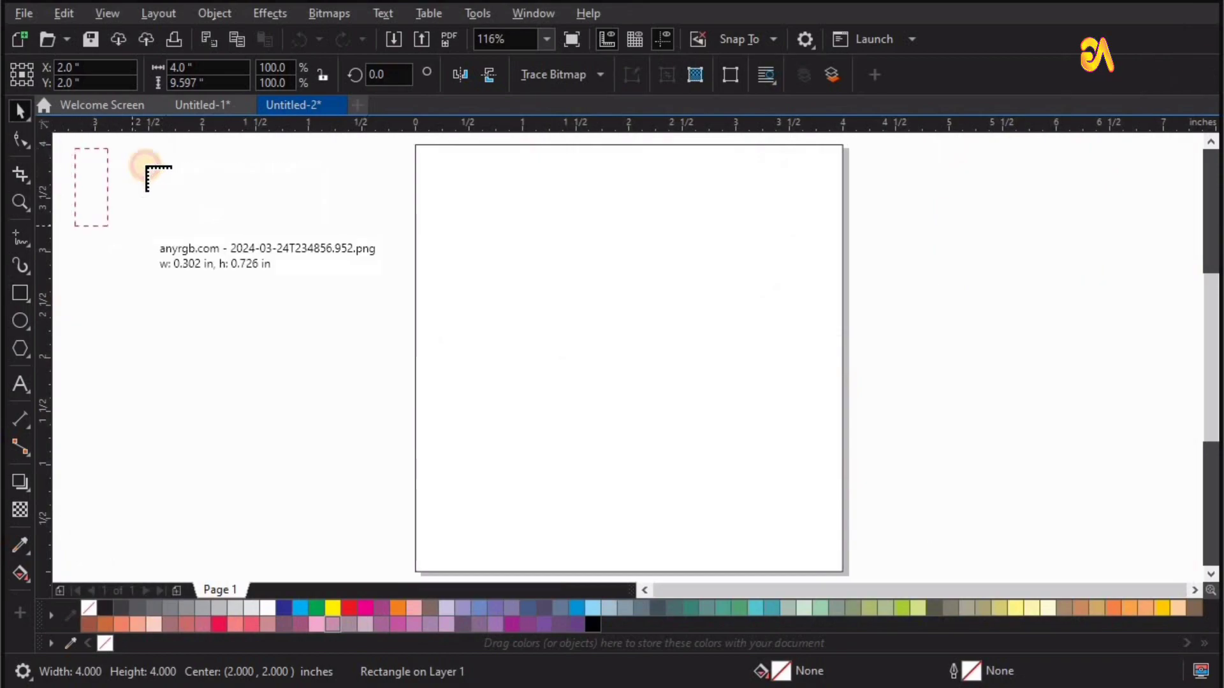
Place the red splash, leafy branch, grapefruit and other imported images beside the page
click(156, 175)
click(211, 167)
click(253, 169)
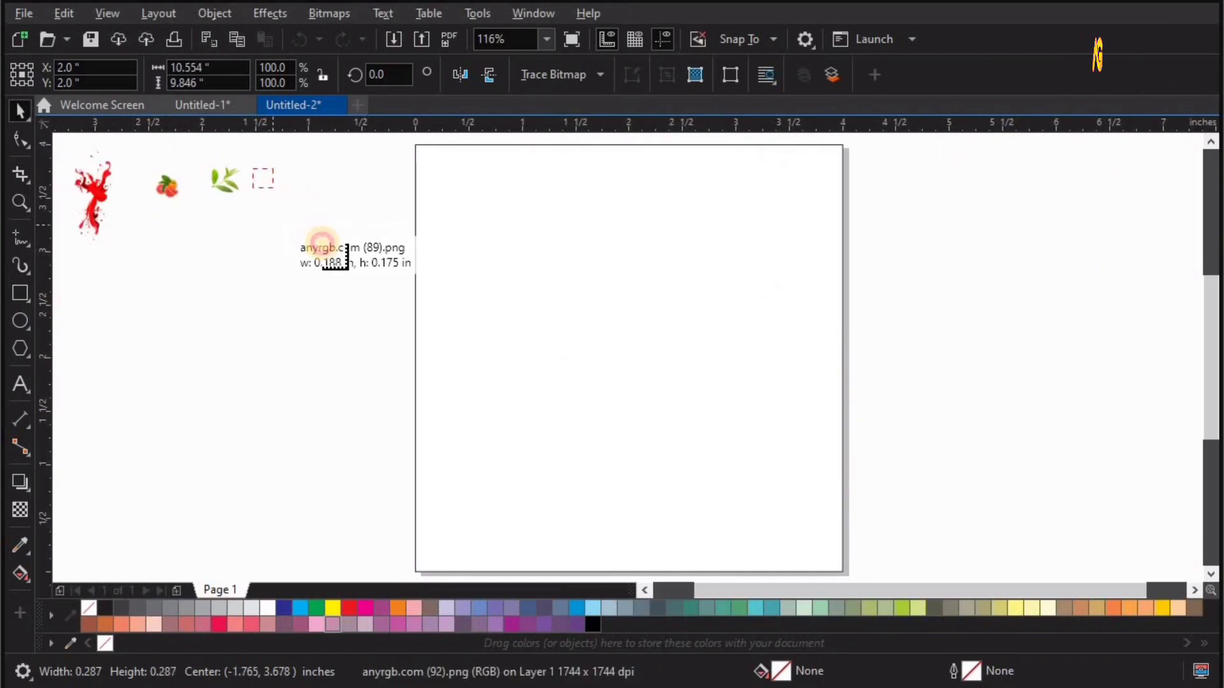
click(288, 170)
click(295, 186)
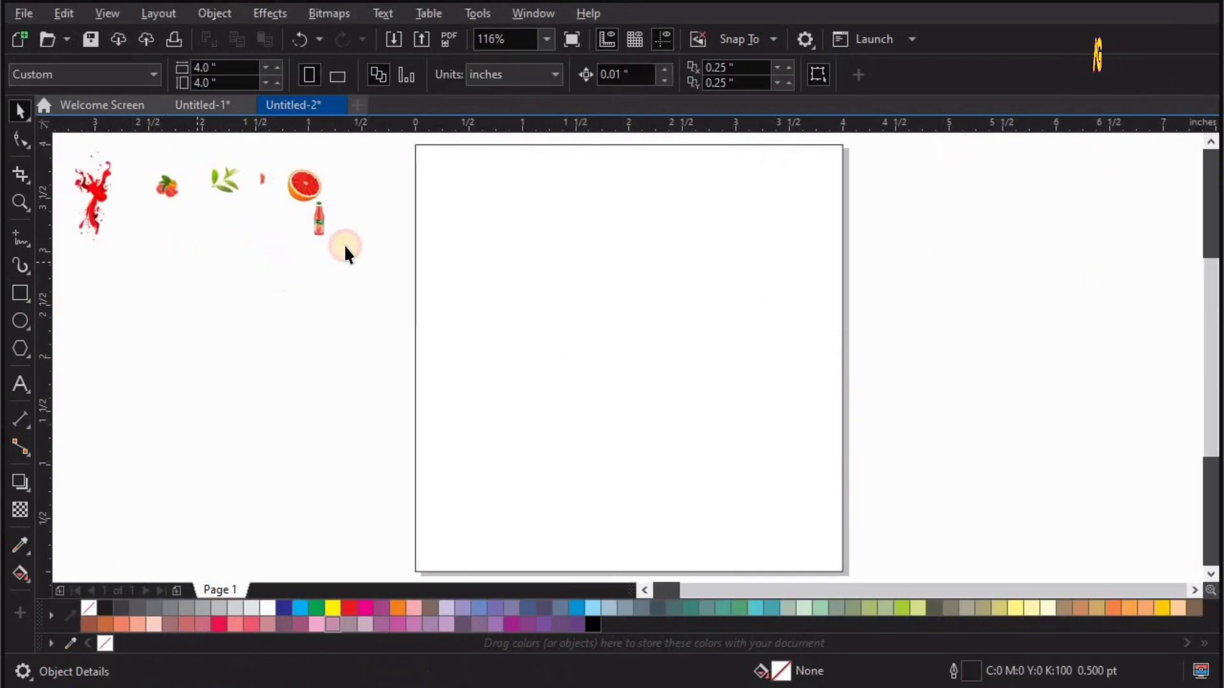
Move the bottle onto the page, enlarge it to about 0.97 × 2.81 inches, and centre it
drag(312, 222, 602, 294)
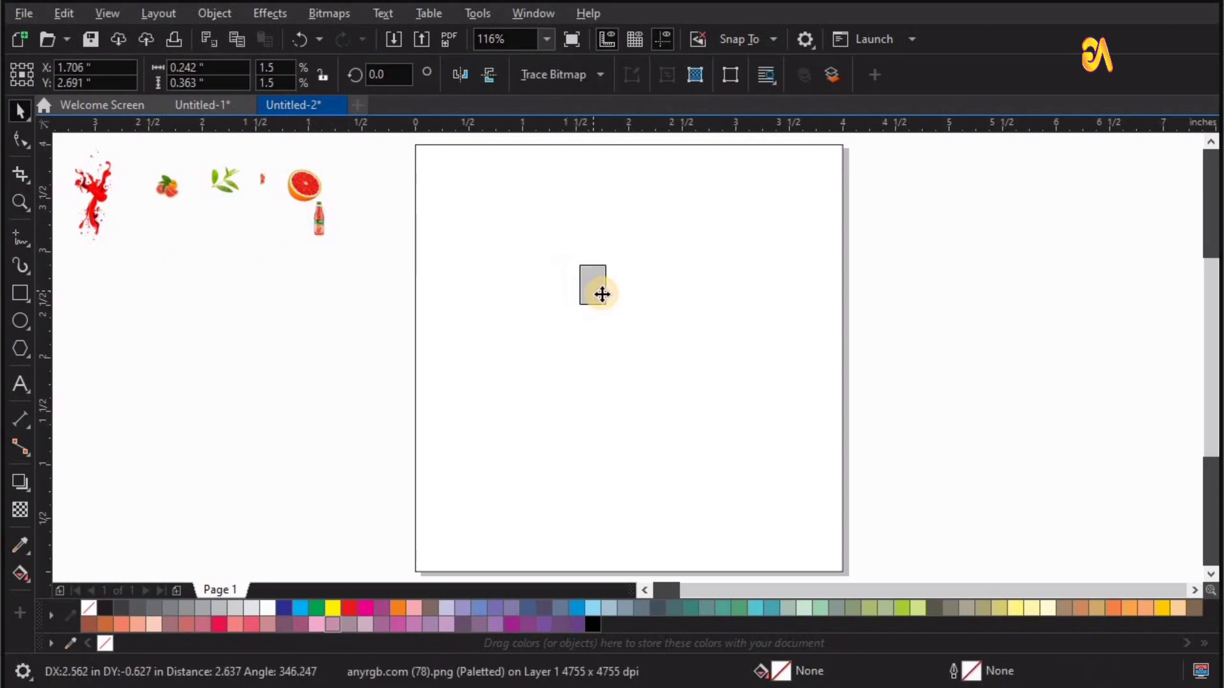
scroll(790, 319, left, 3)
click(784, 309)
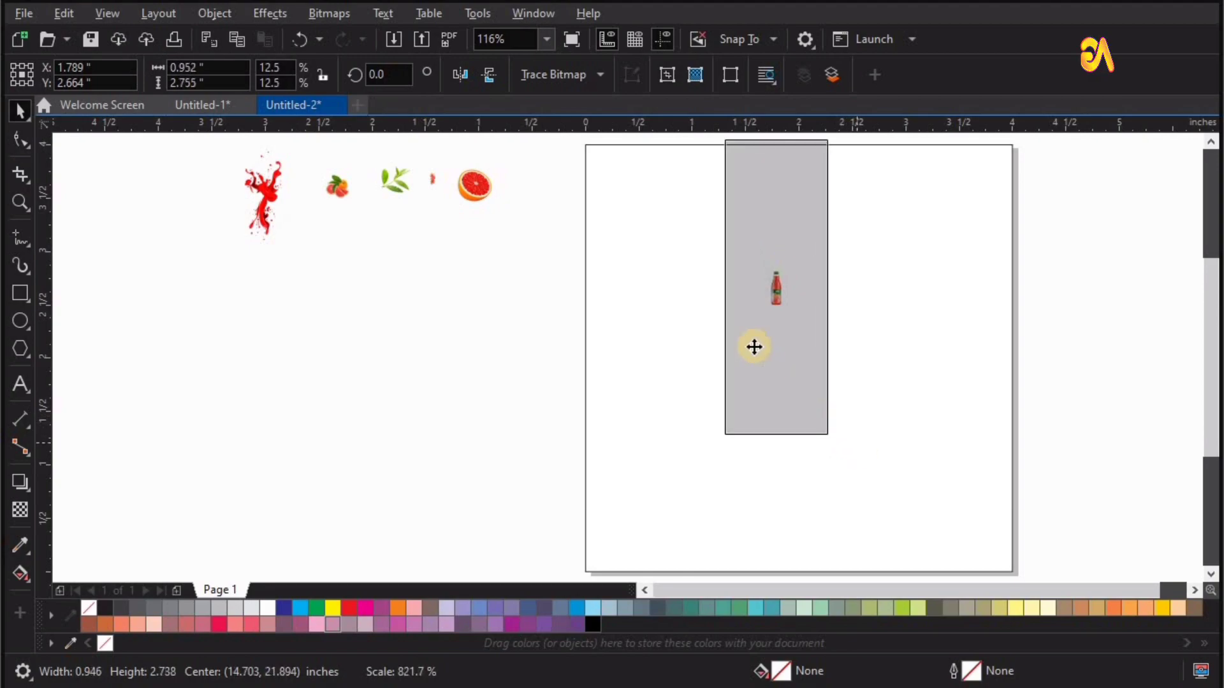
mouse_move(823, 371)
mouse_down()
mouse_move(805, 381)
mouse_move(923, 403)
mouse_up()
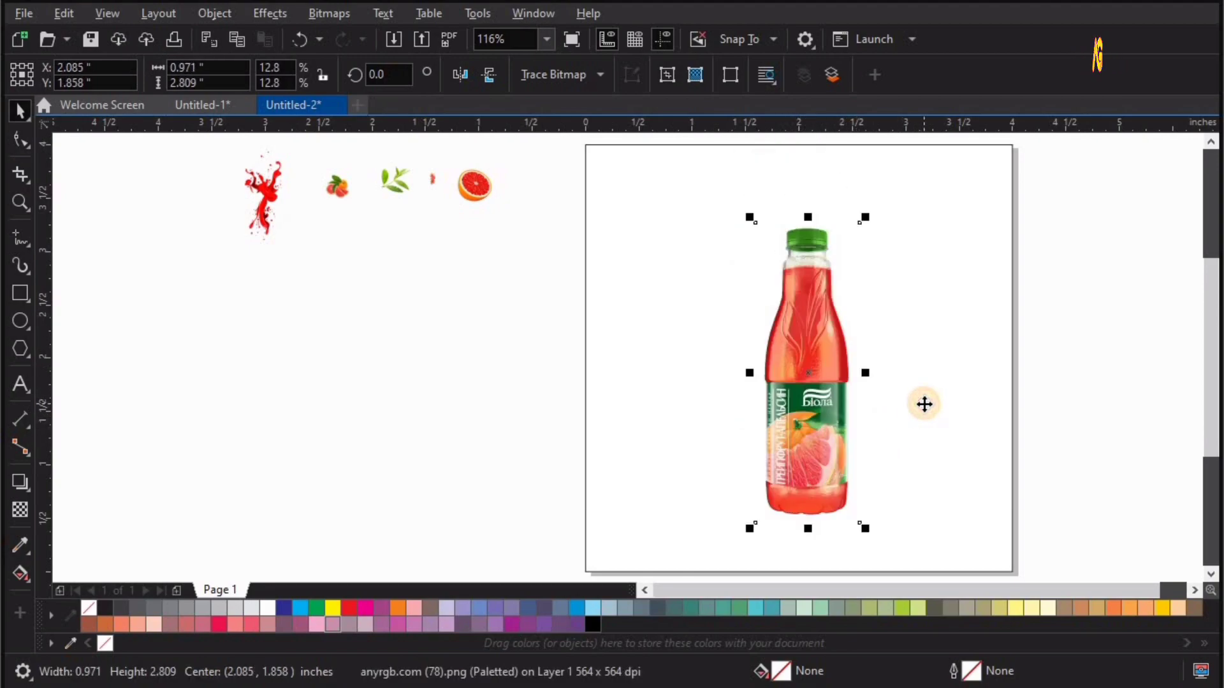
shift+click(924, 403)
key(c)
key(e)
key(Escape)
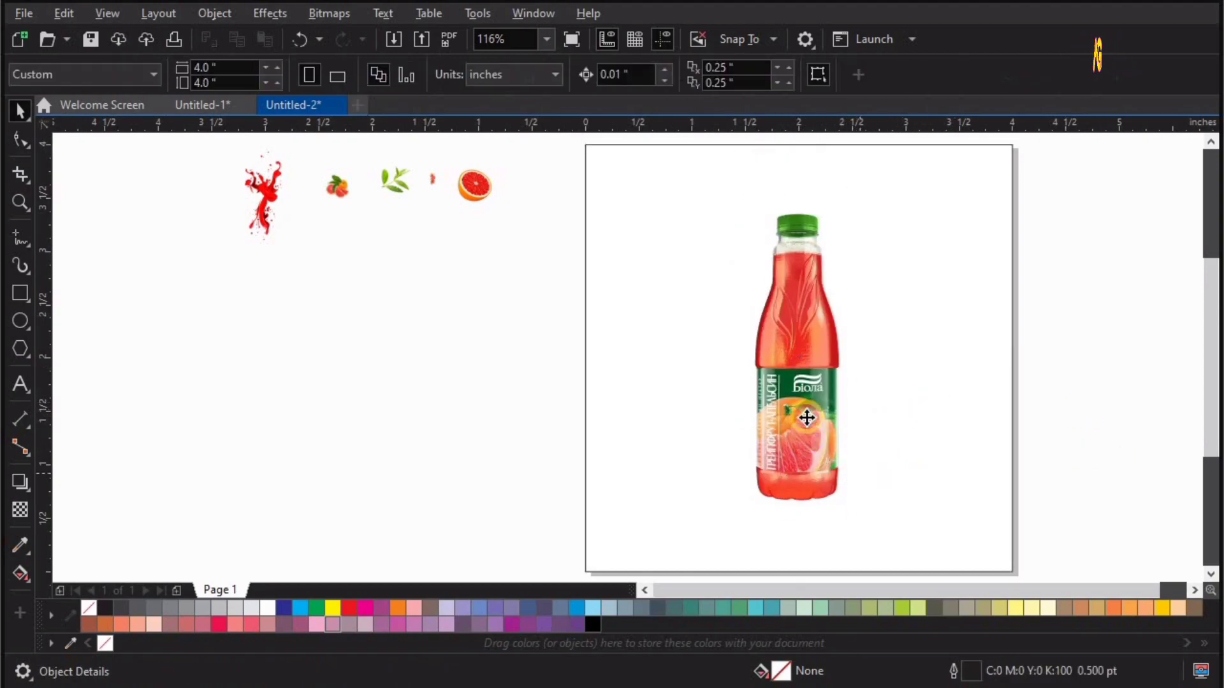
click(796, 421)
key(z)
drag(533, 147, 1063, 535)
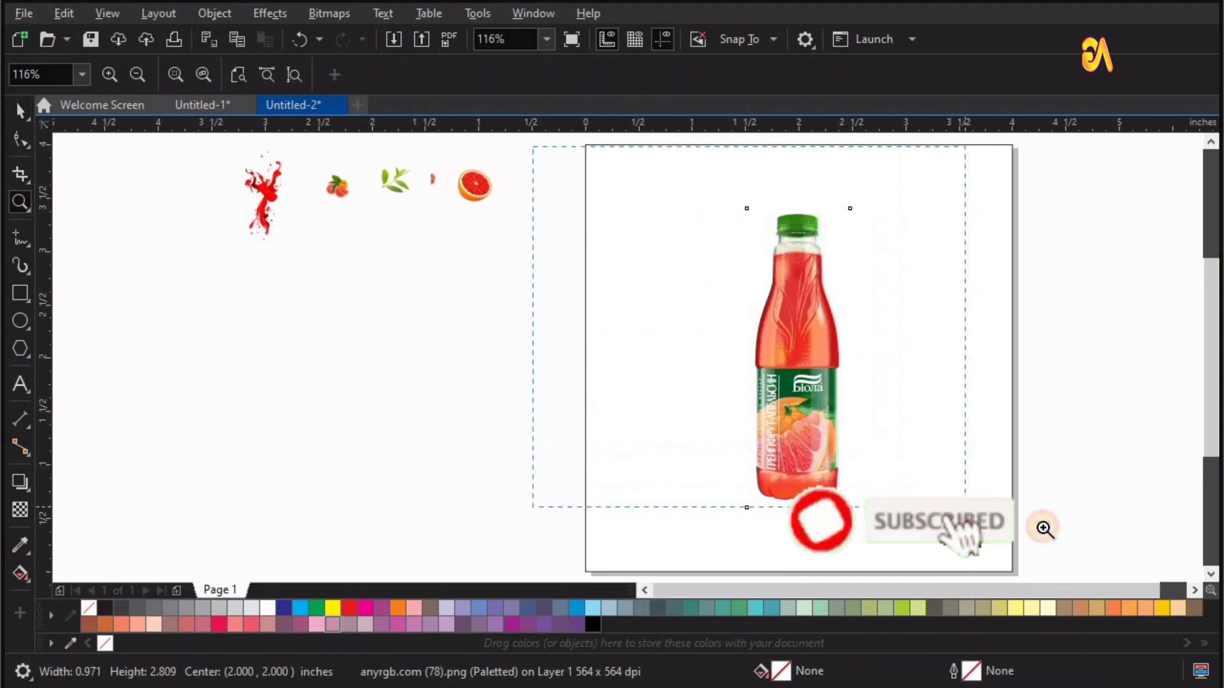
key(space)
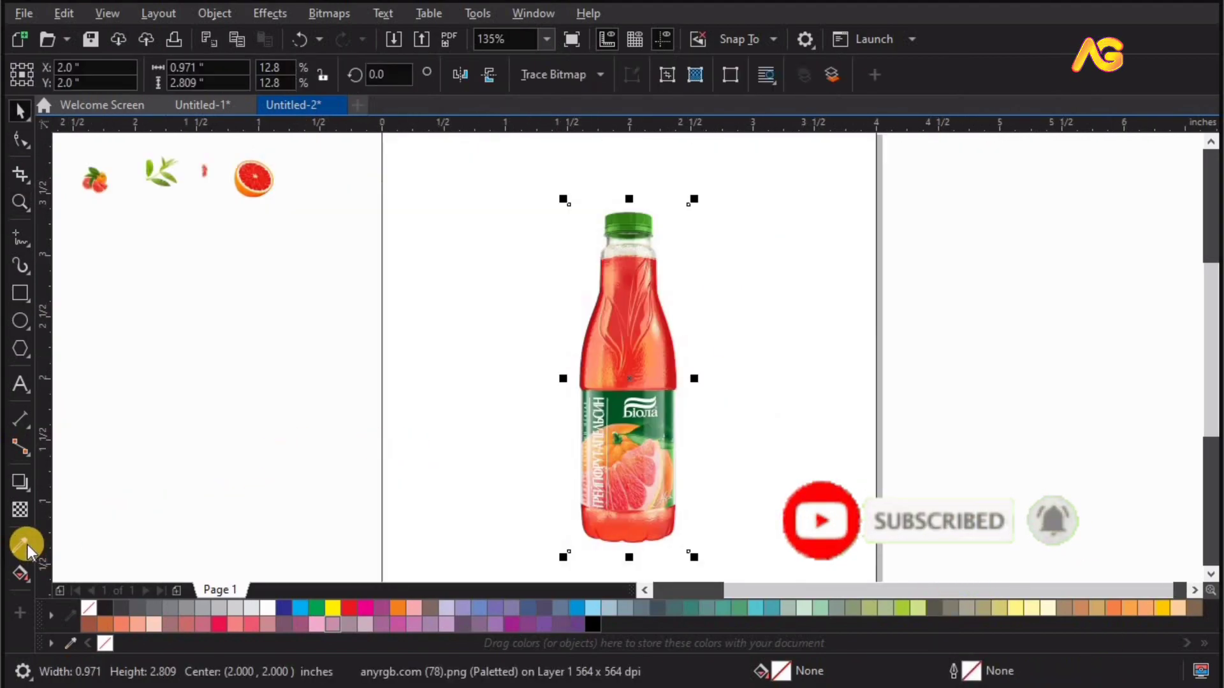
Fill the background rectangle with the label's dark green #005724 using the Color Eyedropper
click(22, 545)
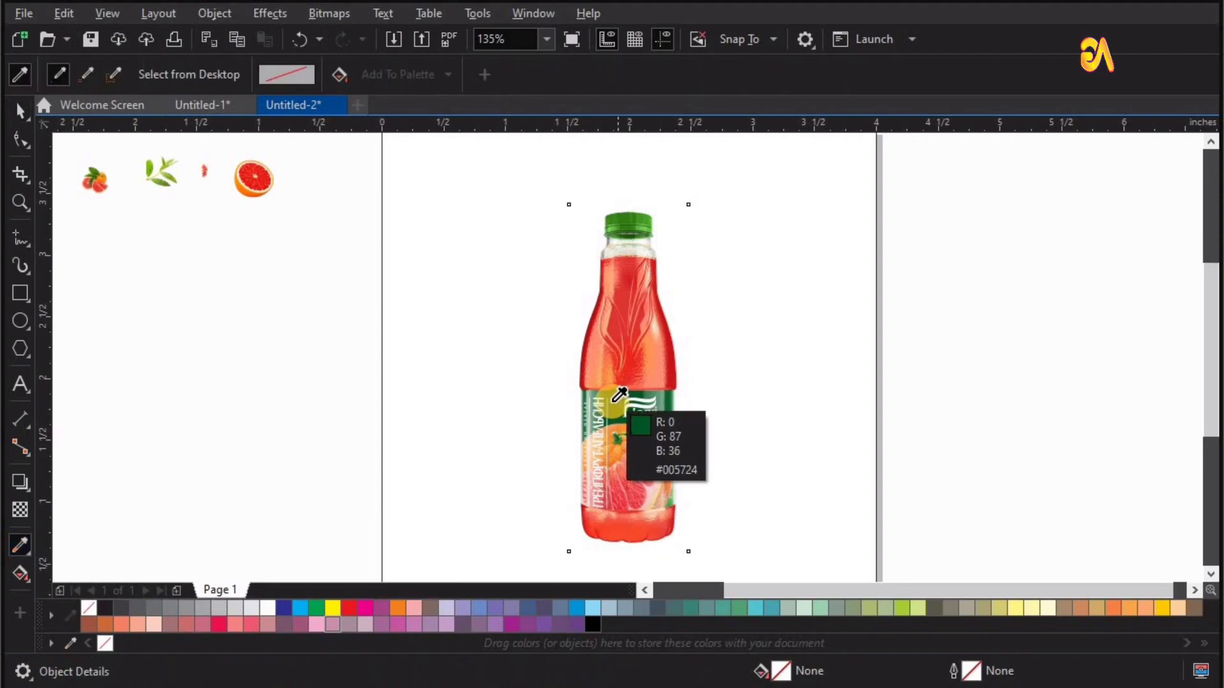
click(430, 314)
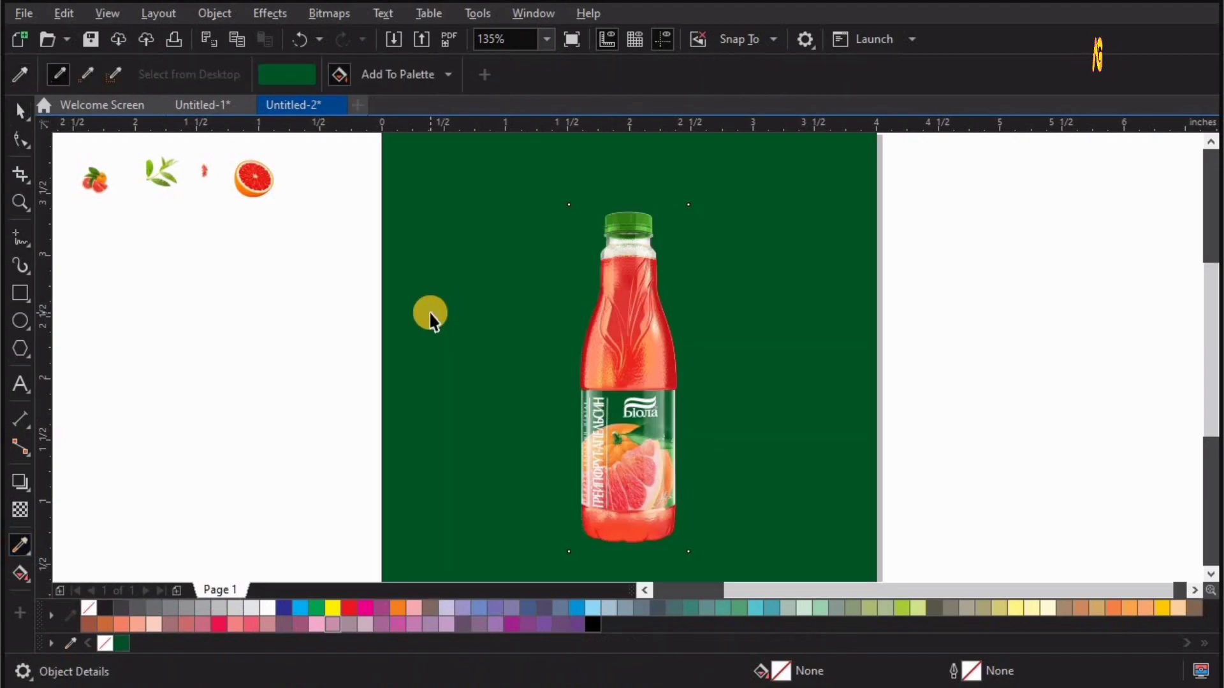
key(space)
drag(947, 348, 1066, 319)
key(ctrl+z)
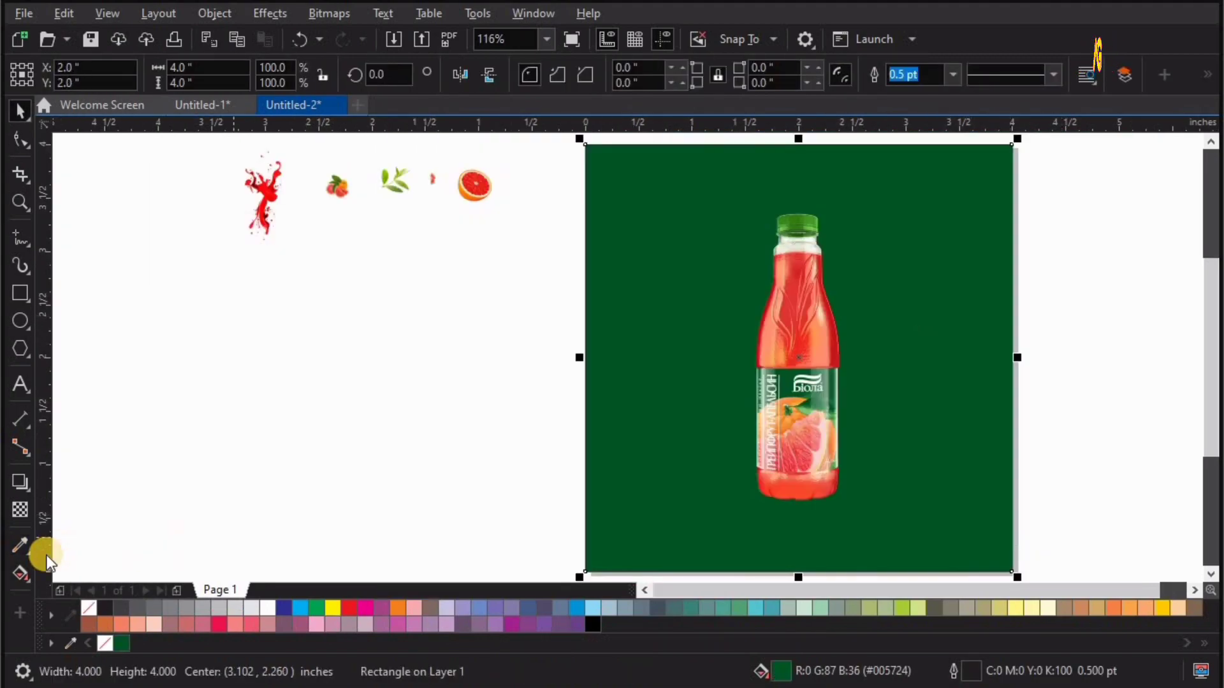
Turn the background fill into a radial fountain gradient with a brighter green centre
click(21, 571)
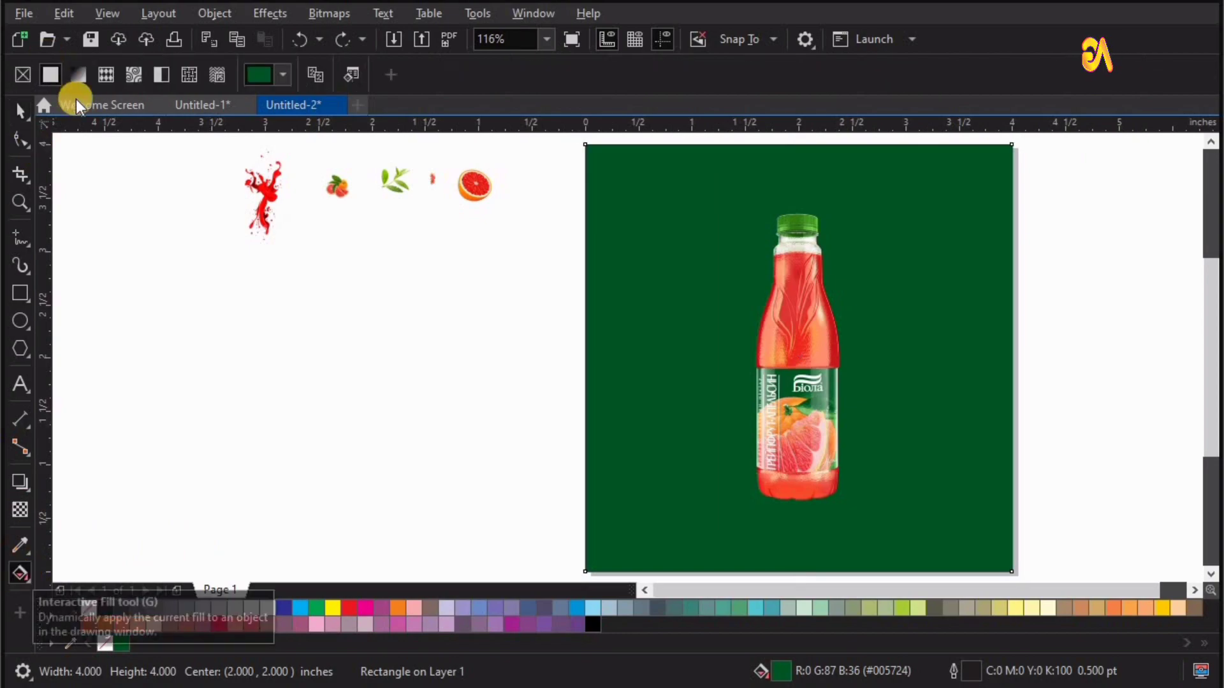
click(77, 75)
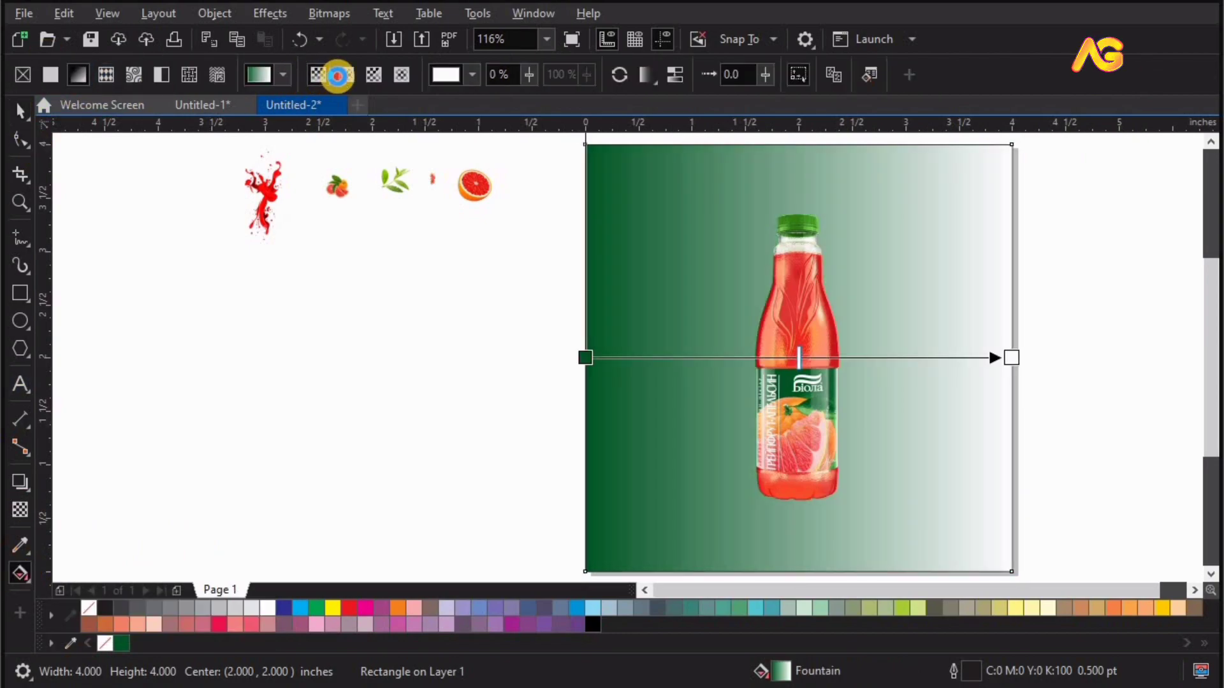
click(337, 75)
click(273, 623)
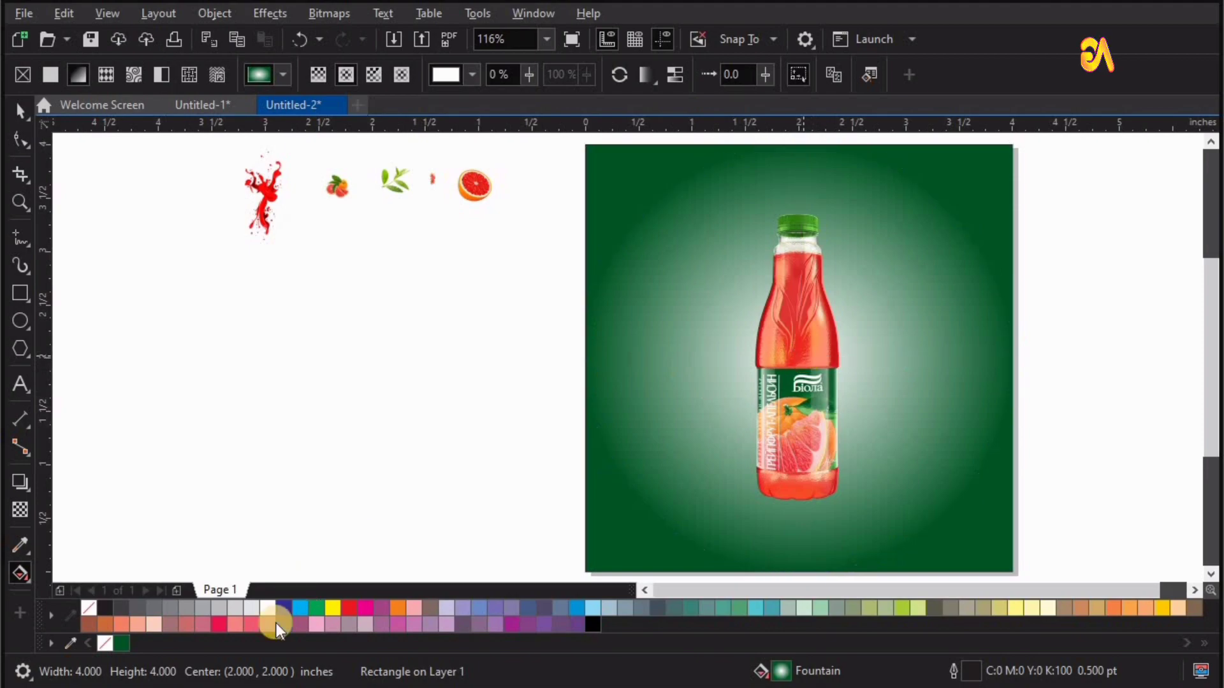
click(315, 609)
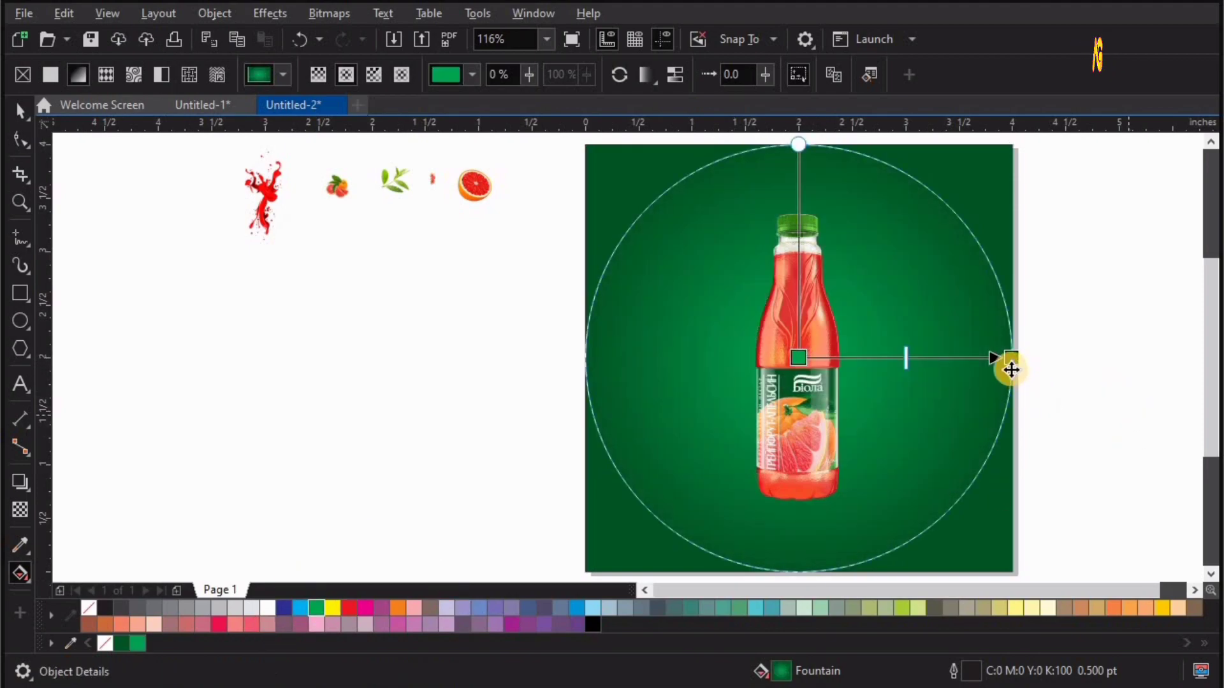
Reshape the radial gradient so its bright centre sits behind the bottle, slightly flattened vertically
mouse_move(1013, 358)
mouse_down()
mouse_move(1049, 359)
mouse_move(1007, 358)
mouse_up()
click(798, 359)
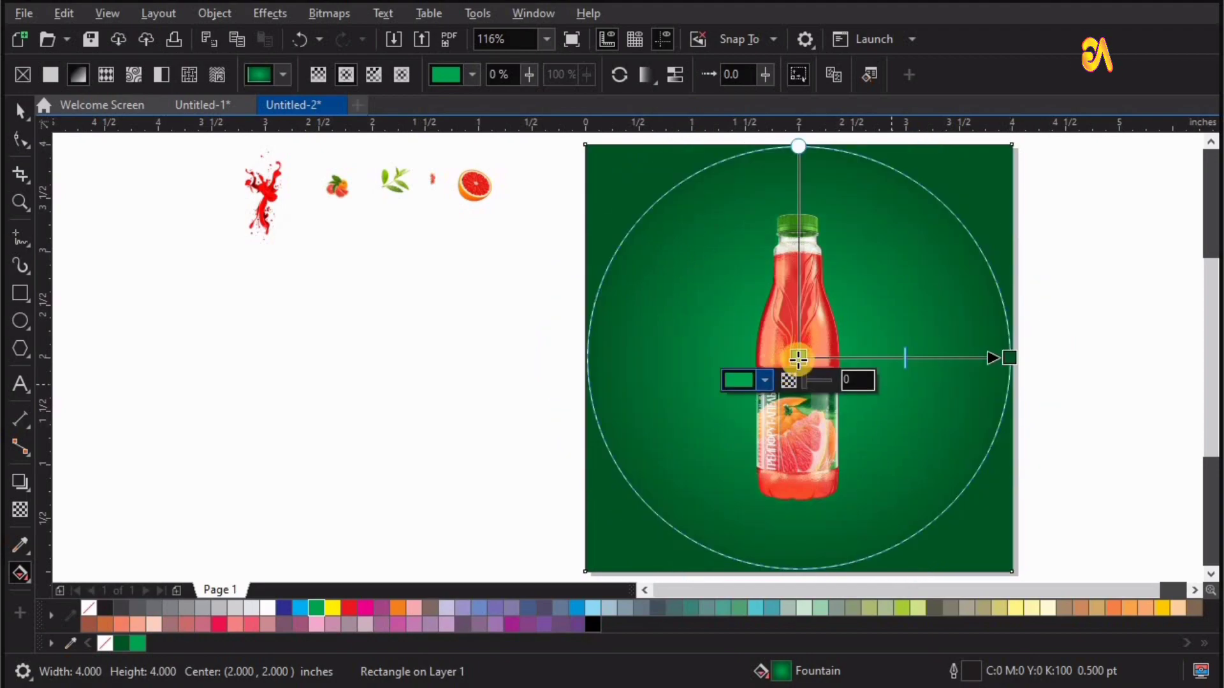
drag(796, 395, 799, 359)
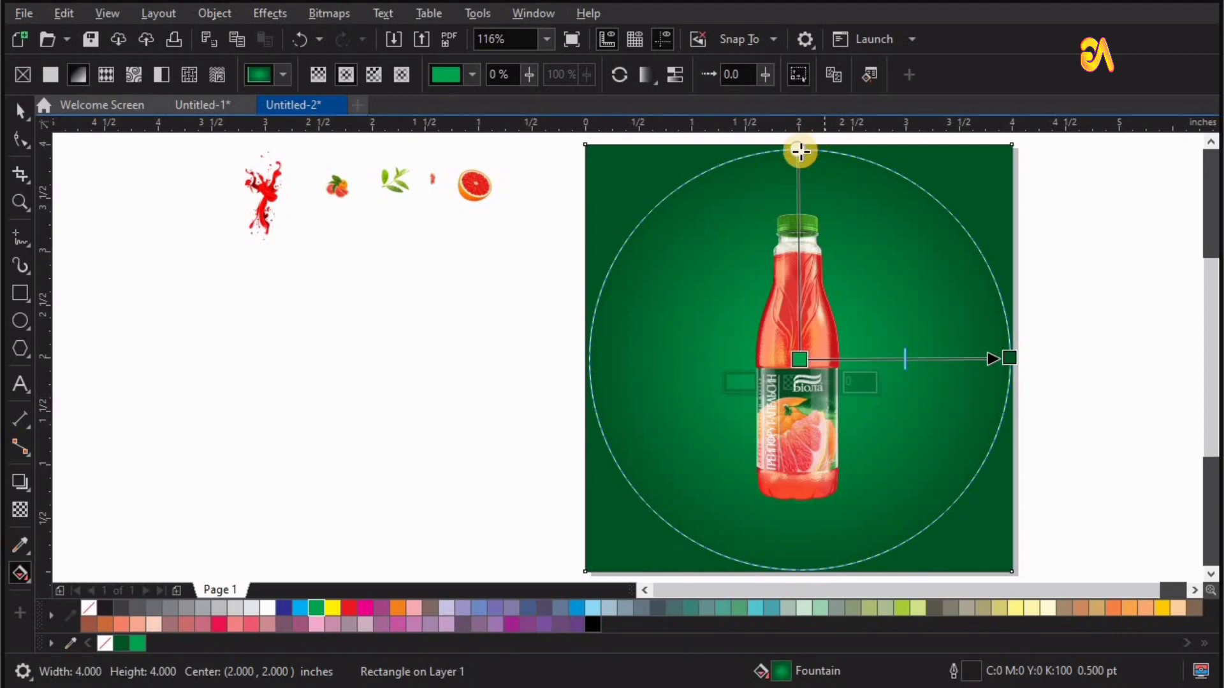
mouse_move(797, 151)
mouse_down()
mouse_move(800, 170)
mouse_move(801, 143)
mouse_up()
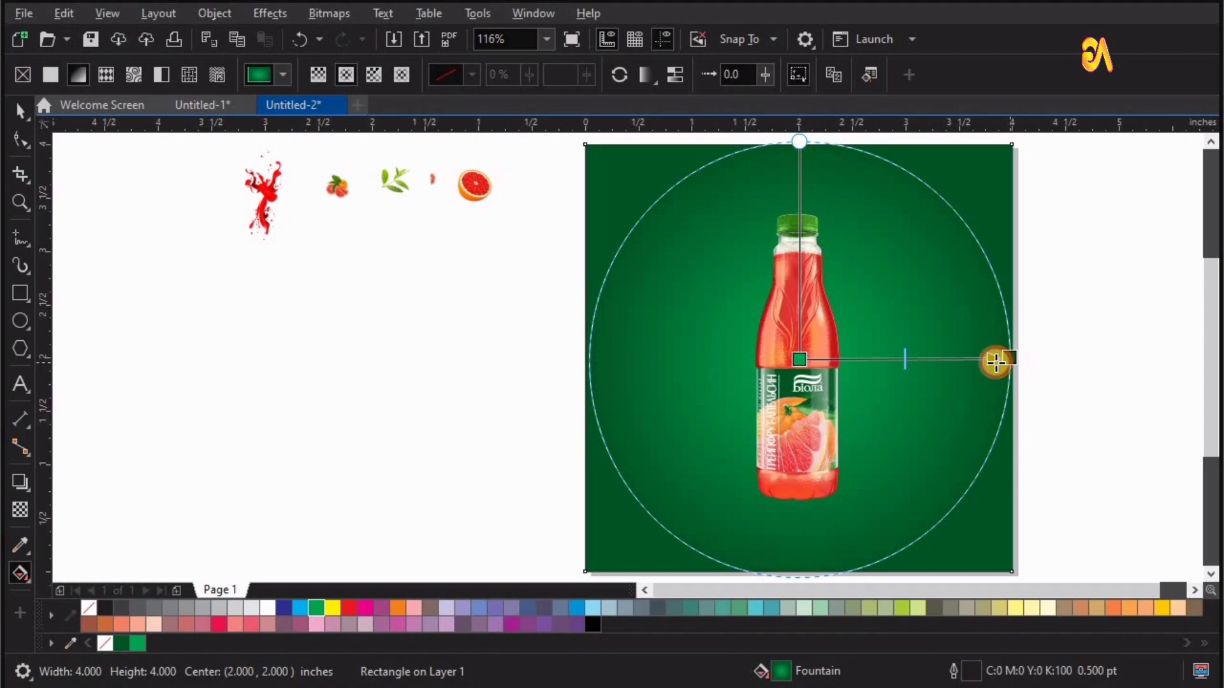
key(z)
scroll(1032, 606, down, 1)
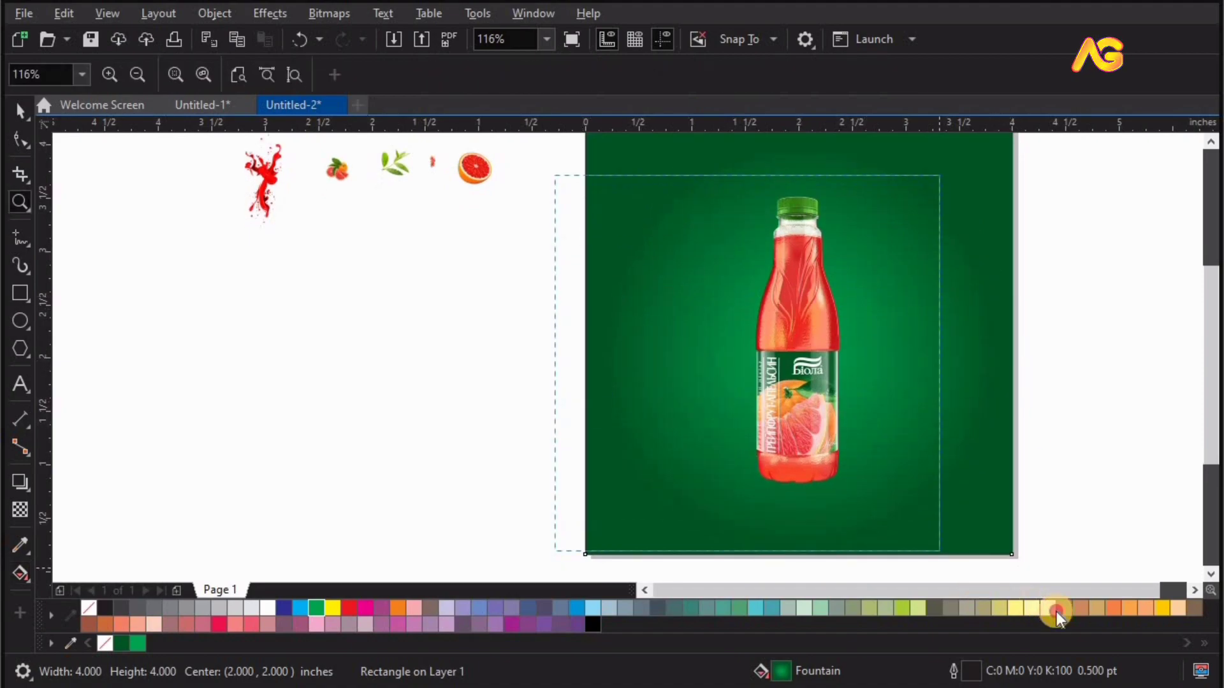
scroll(885, 522, down, 1)
scroll(778, 355, up, 1)
key(space)
click(745, 355)
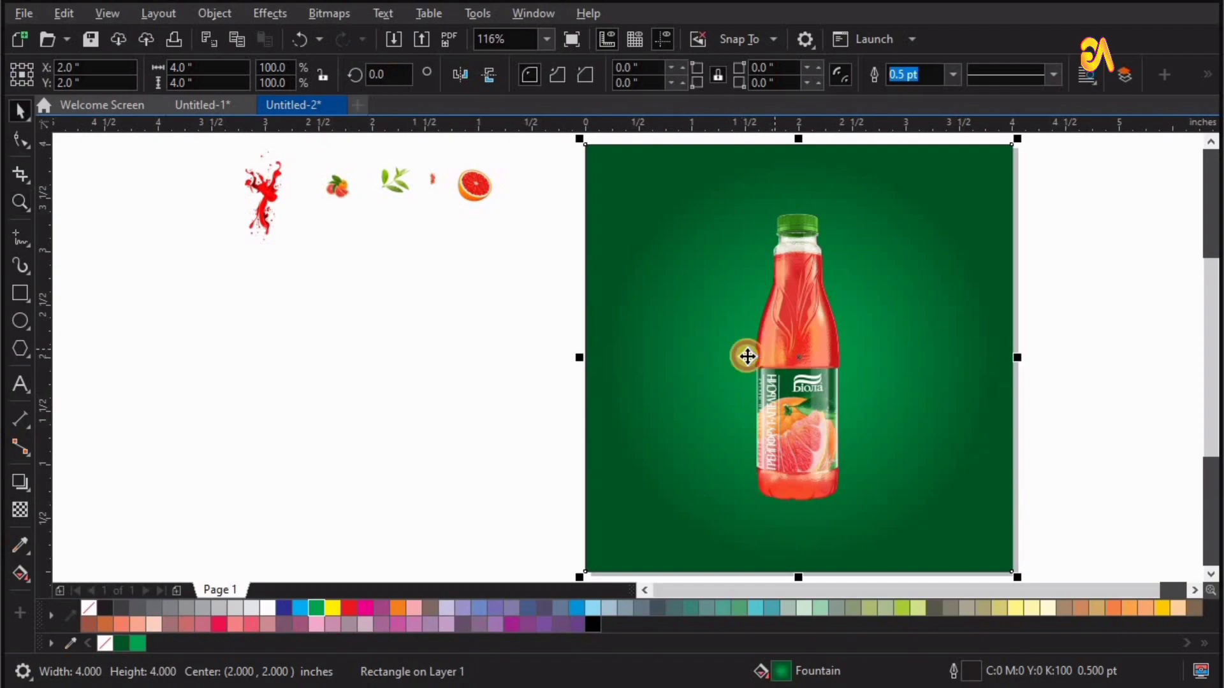
Try a Color Balance adjustment on the bottle and dismiss the paletted-image warning
click(270, 14)
mouse_move(291, 86)
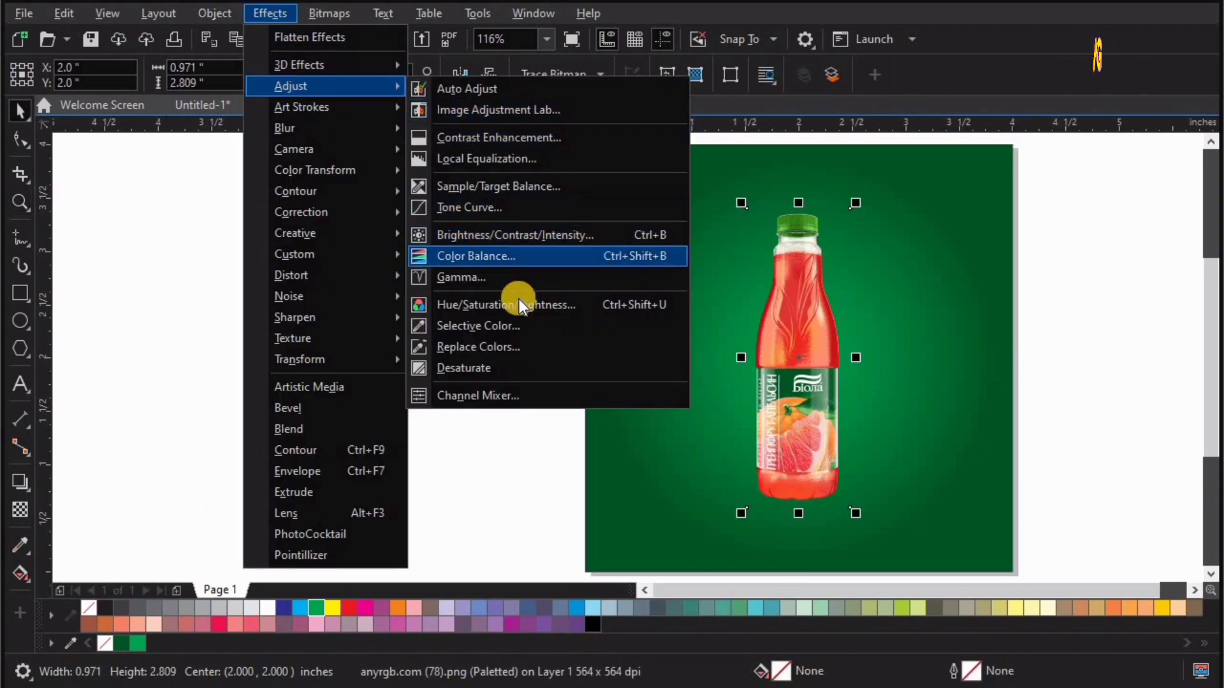
click(519, 304)
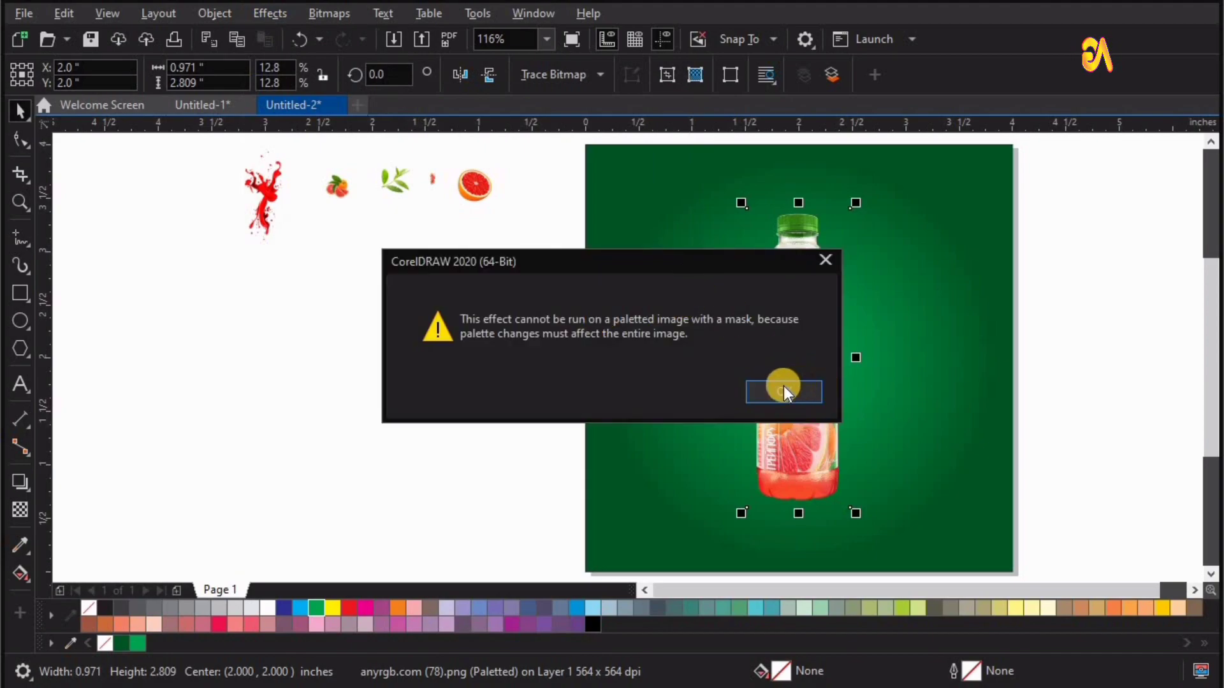
key(Return)
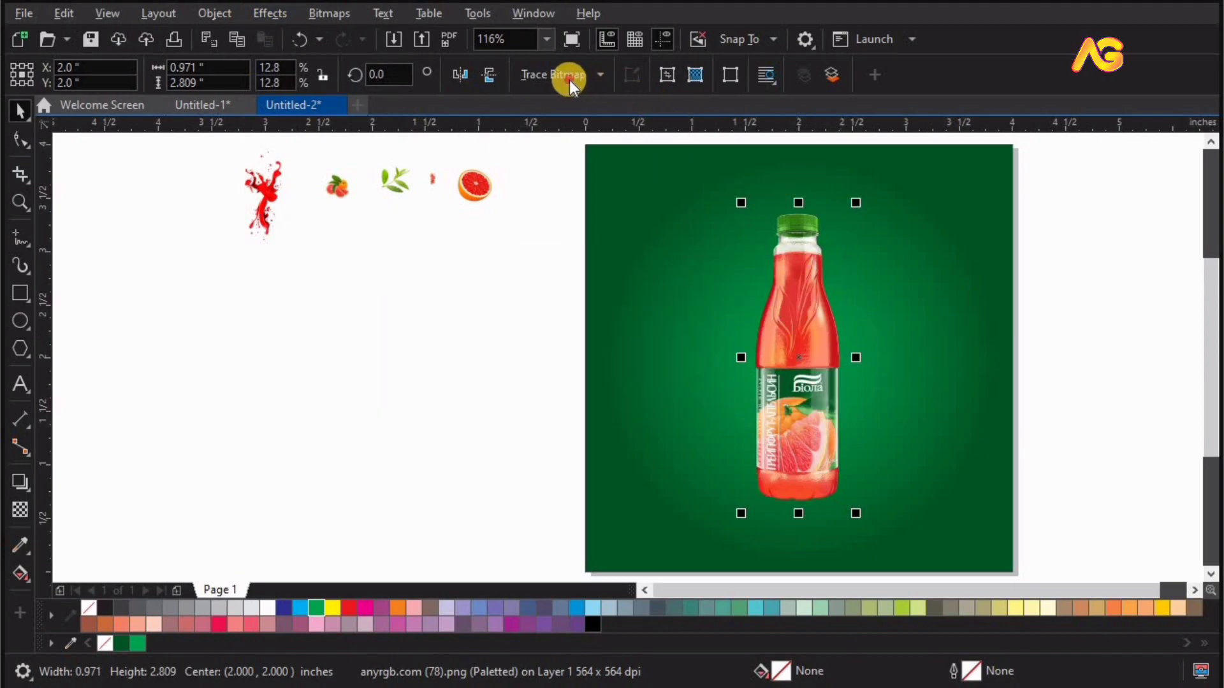
click(569, 77)
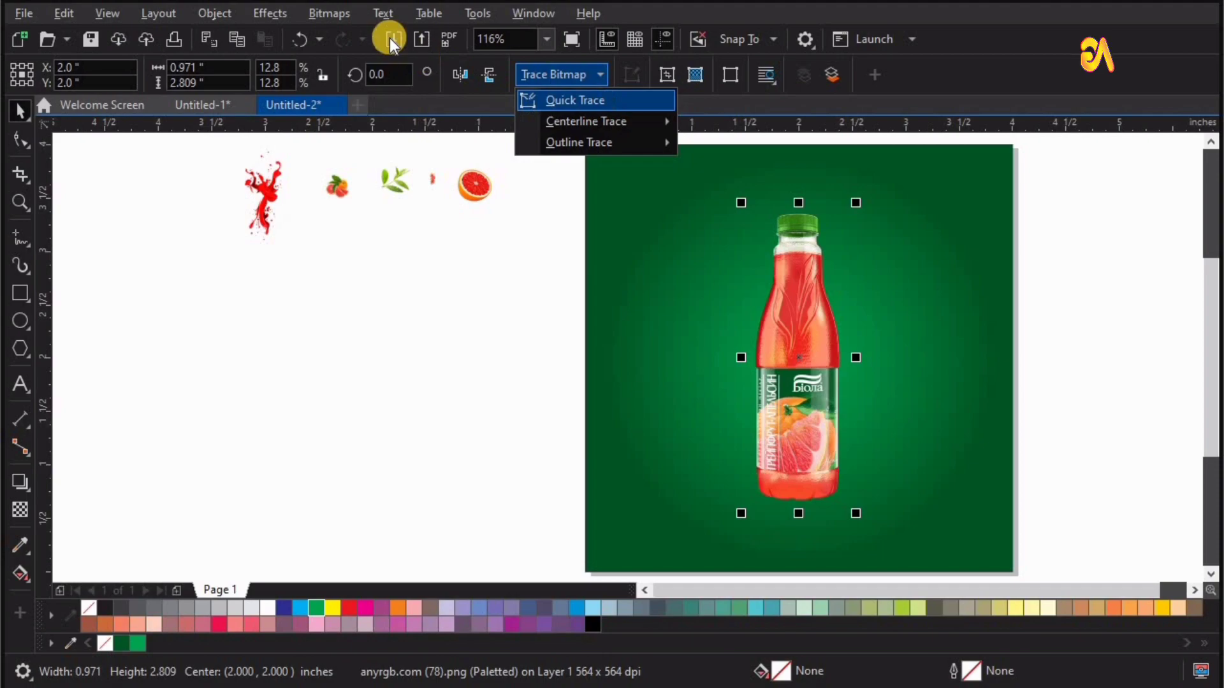
Convert the bottle to a 500 dpi RGB Color (24-bit) bitmap
click(323, 13)
click(322, 12)
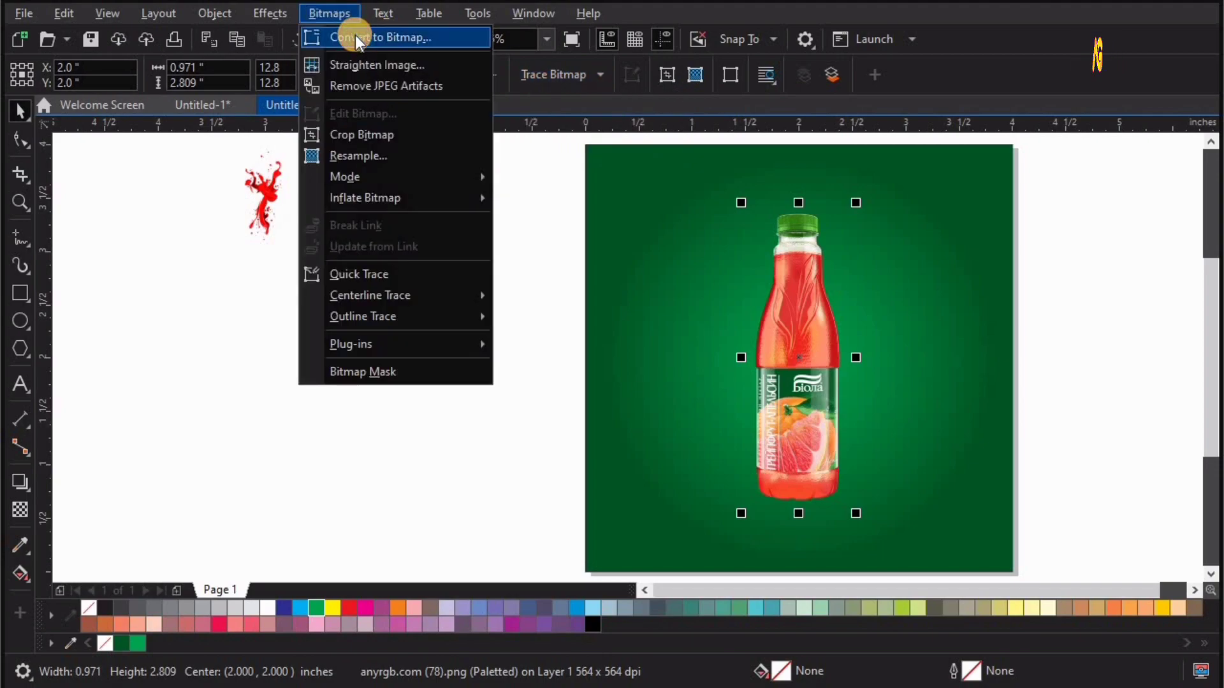
click(354, 37)
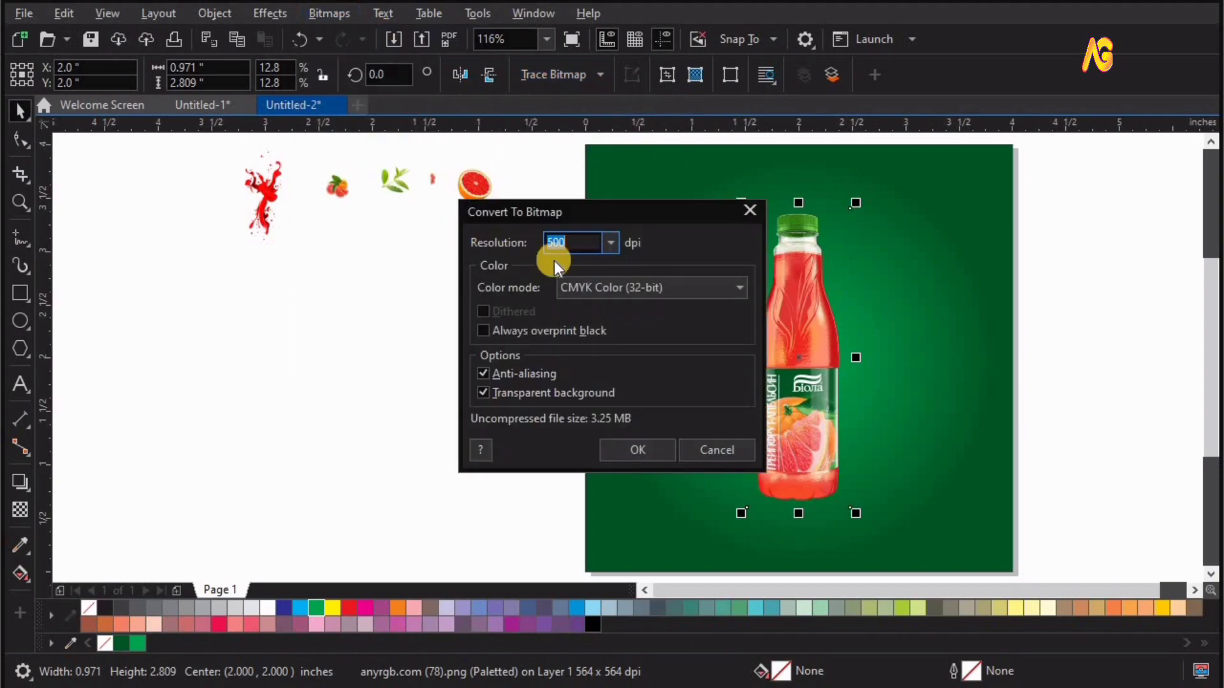
click(606, 290)
click(597, 365)
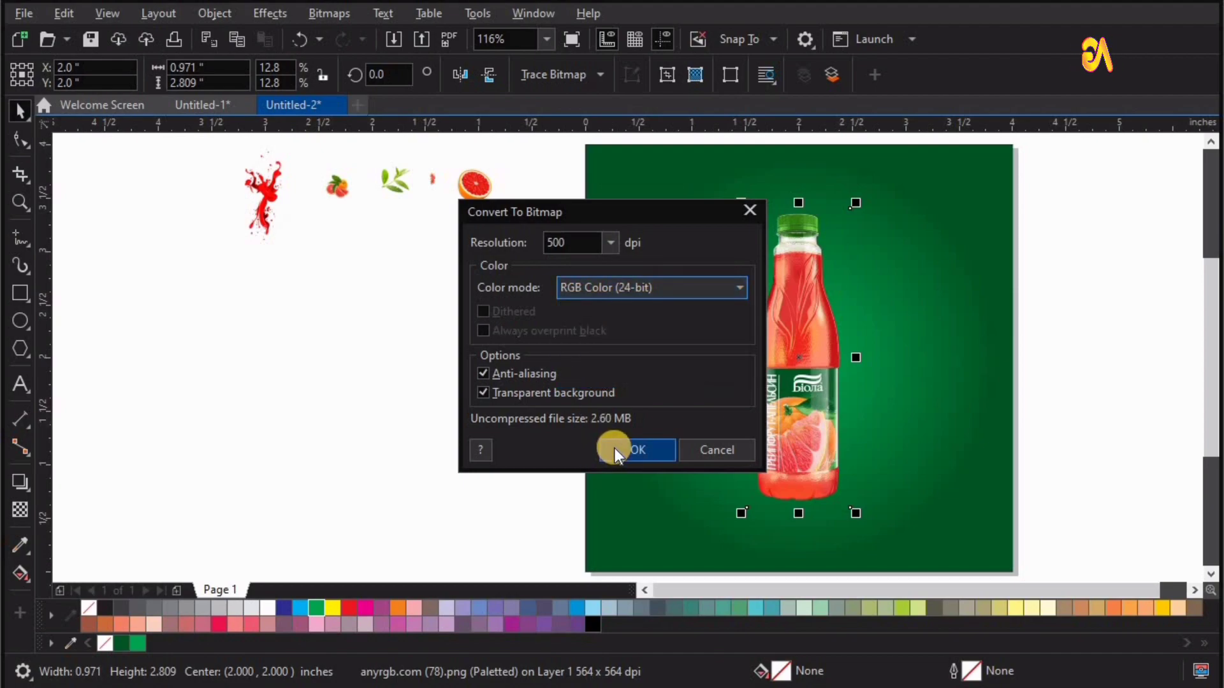
click(614, 448)
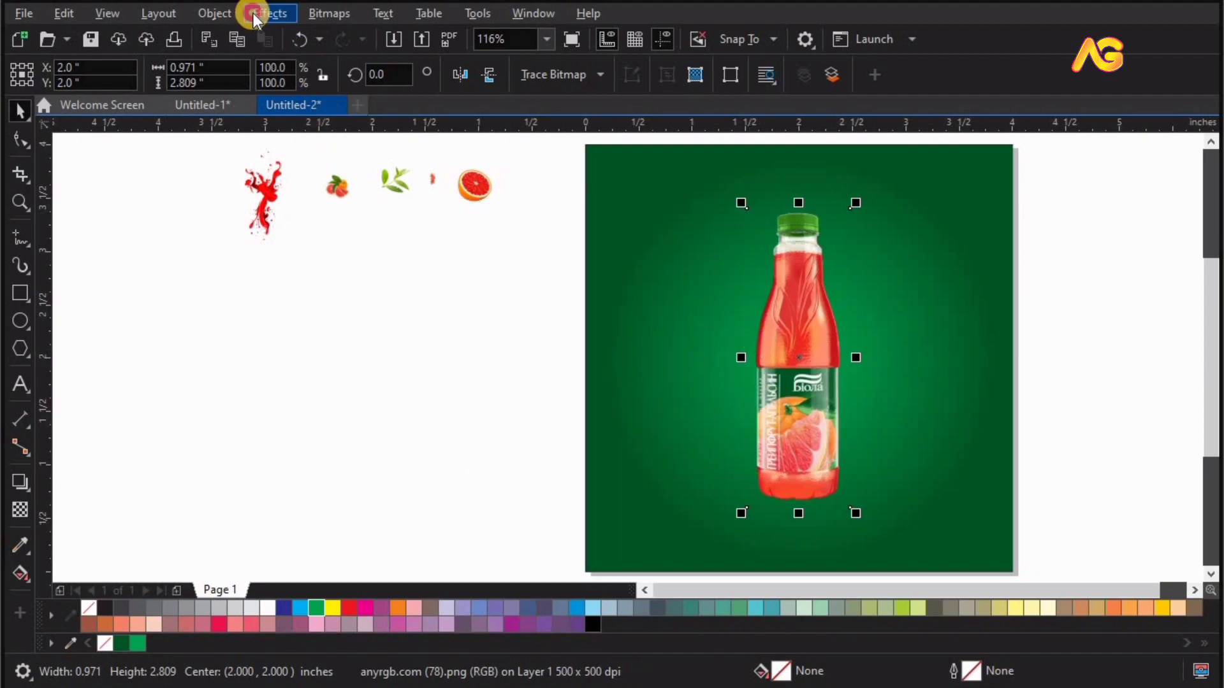
Lower the bottle's lightness to about -19 with Hue/Saturation/Lightness
click(254, 12)
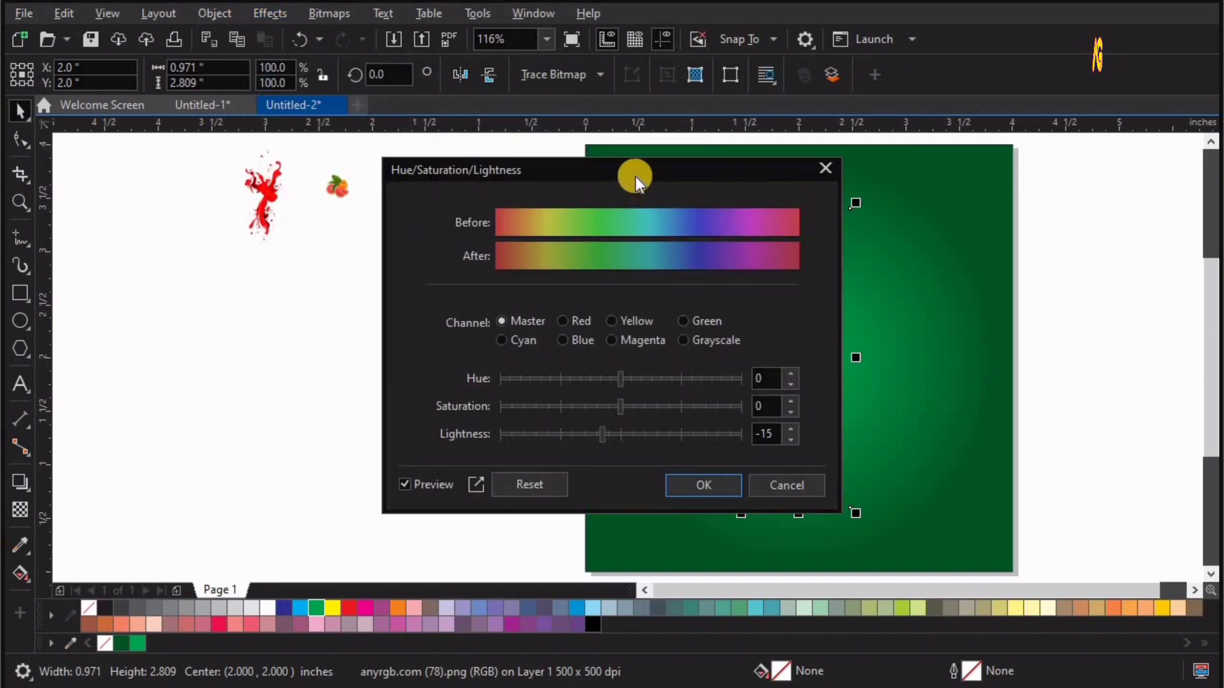
drag(636, 173, 371, 127)
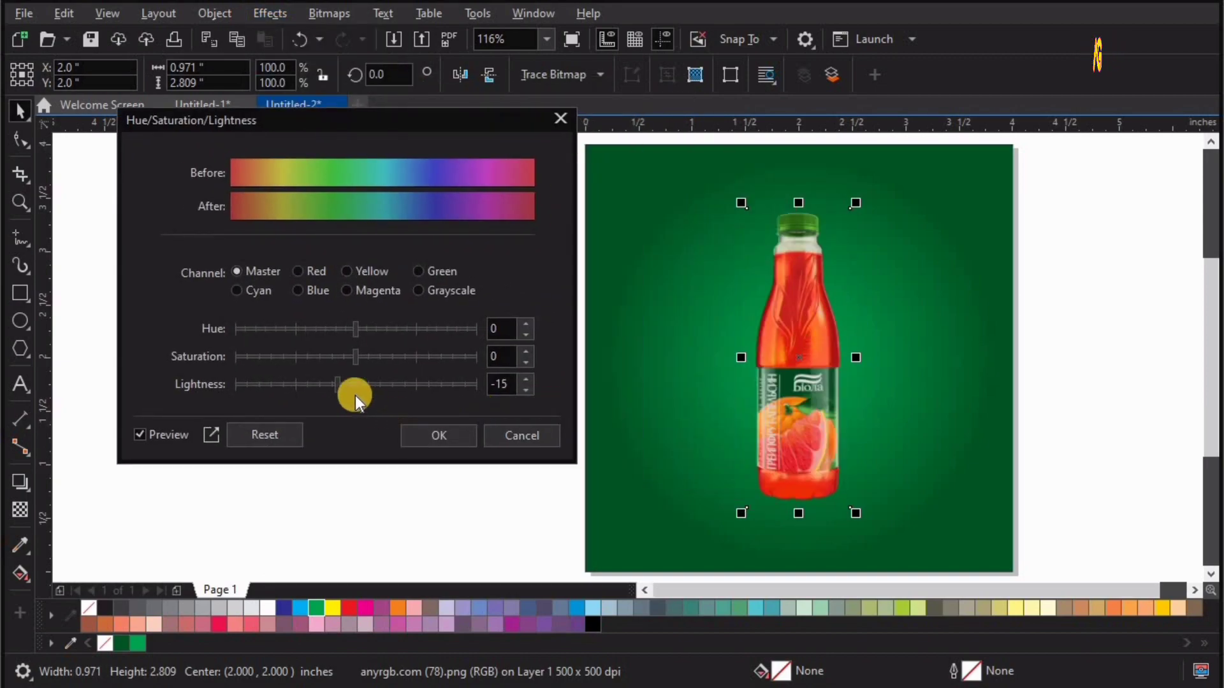
mouse_move(339, 385)
mouse_down()
mouse_move(411, 389)
mouse_move(331, 390)
mouse_up()
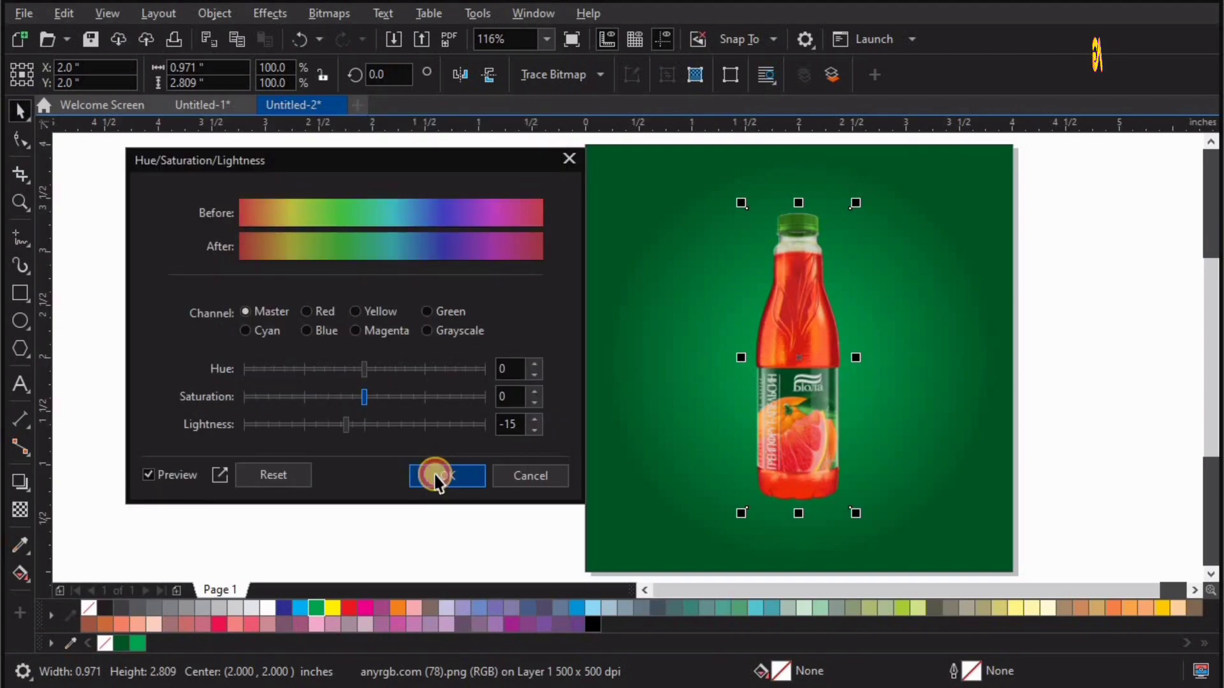
click(435, 476)
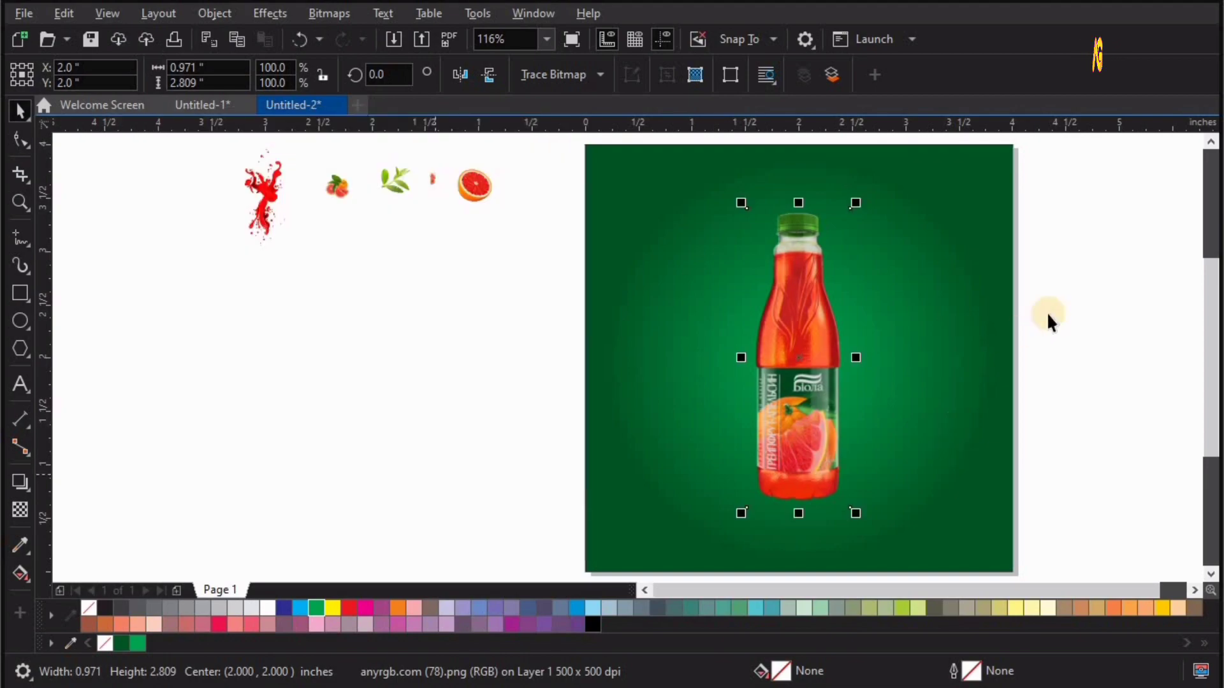
key(Escape)
key(z)
drag(552, 193, 1079, 578)
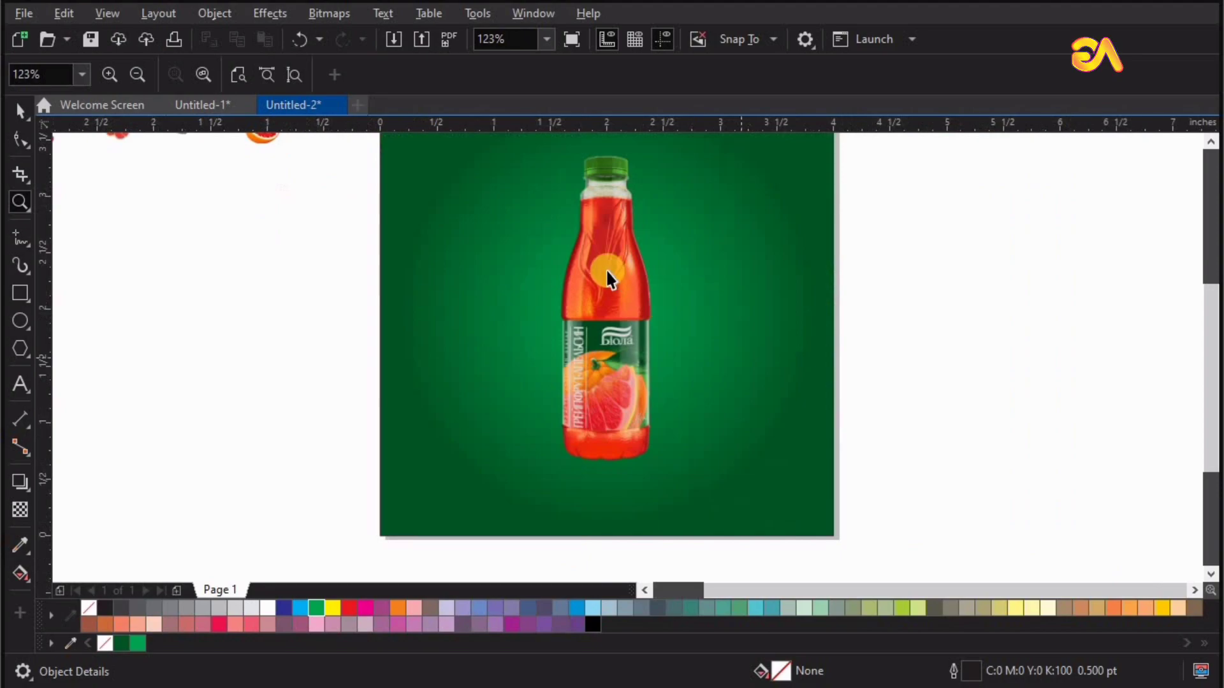
Copy and paste the bottle, mirror the copy vertically below it, and nudge it up to touch
key(space)
click(605, 269)
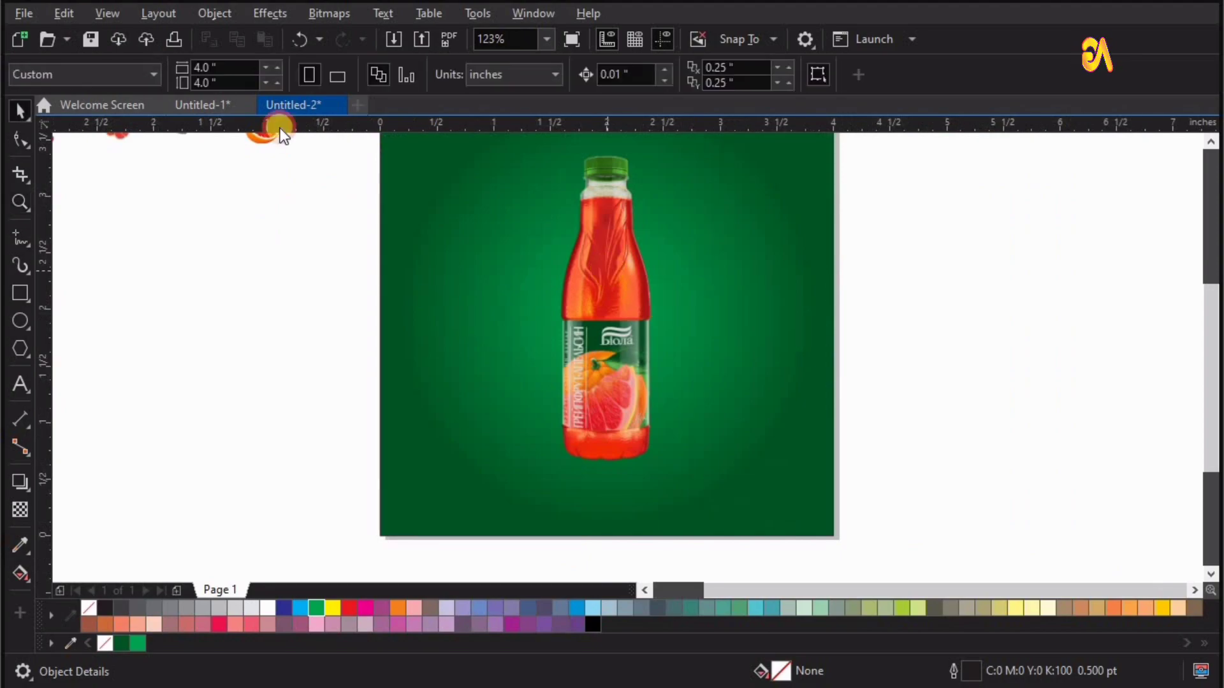
click(67, 12)
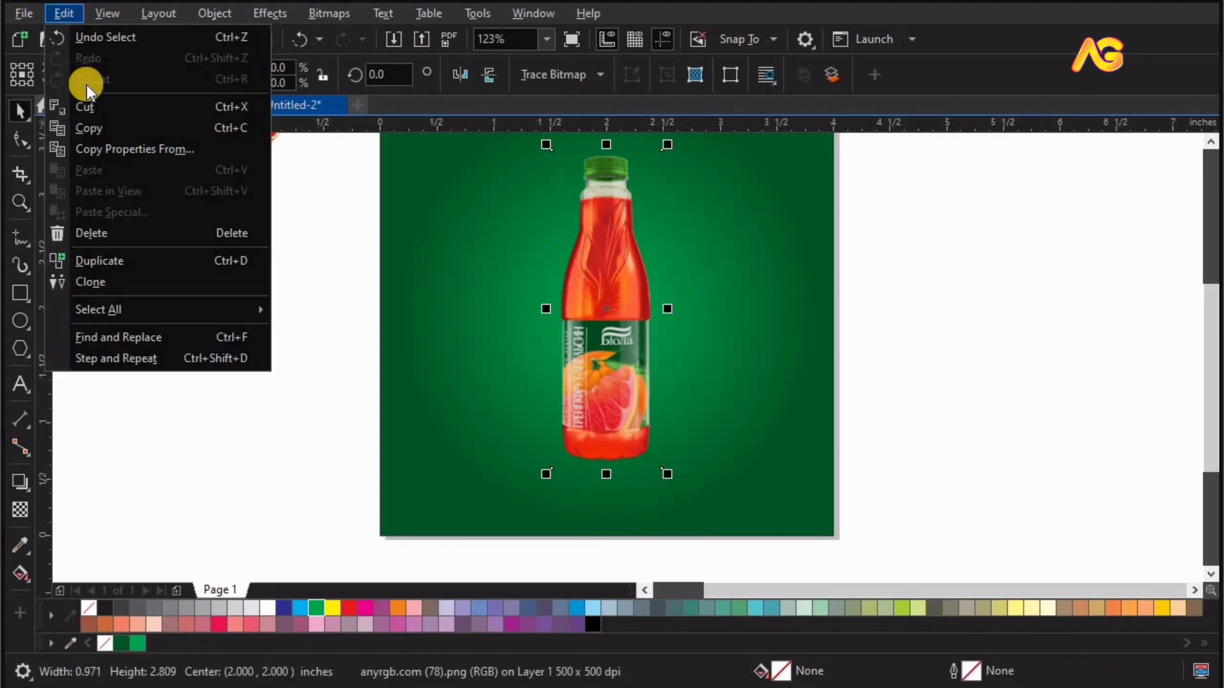
click(93, 128)
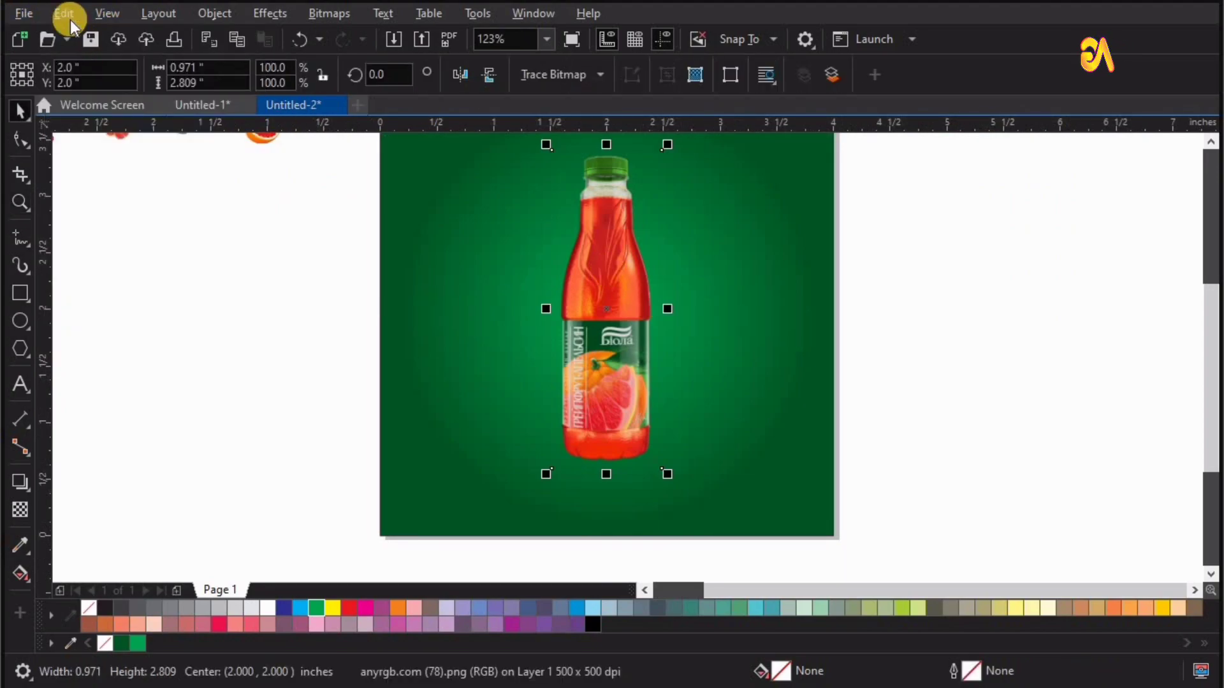
click(64, 13)
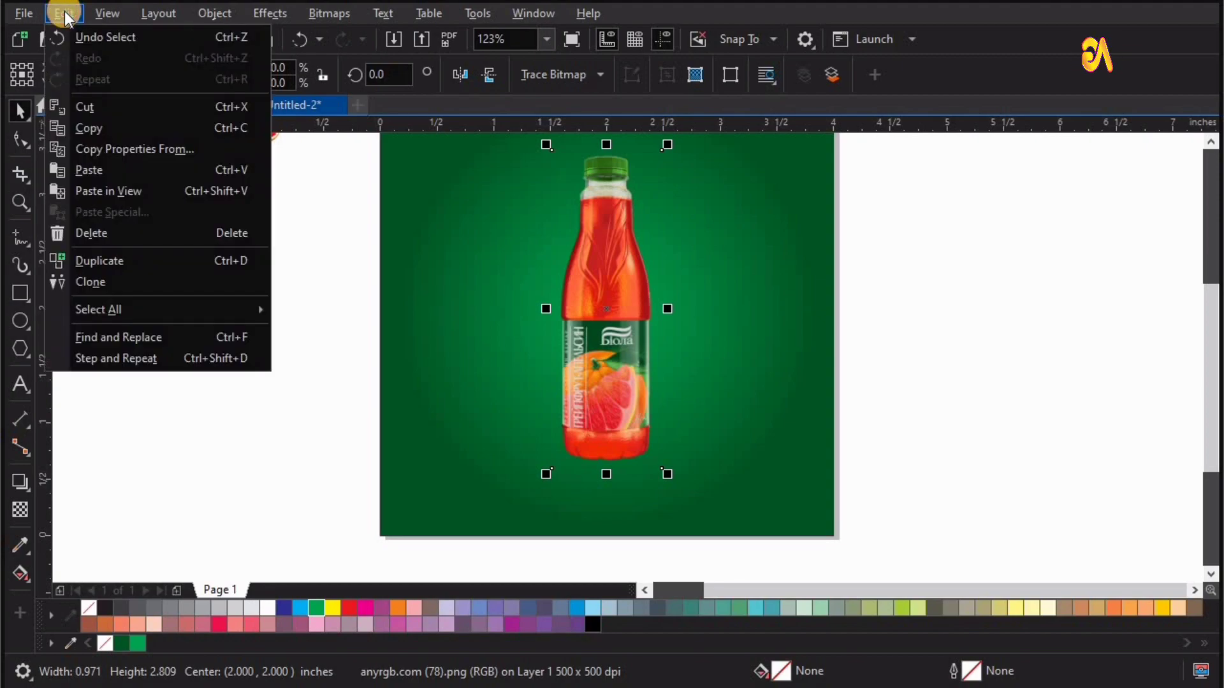
click(99, 169)
mouse_move(625, 279)
mouse_down()
mouse_move(630, 488)
mouse_move(630, 472)
mouse_up()
key(z)
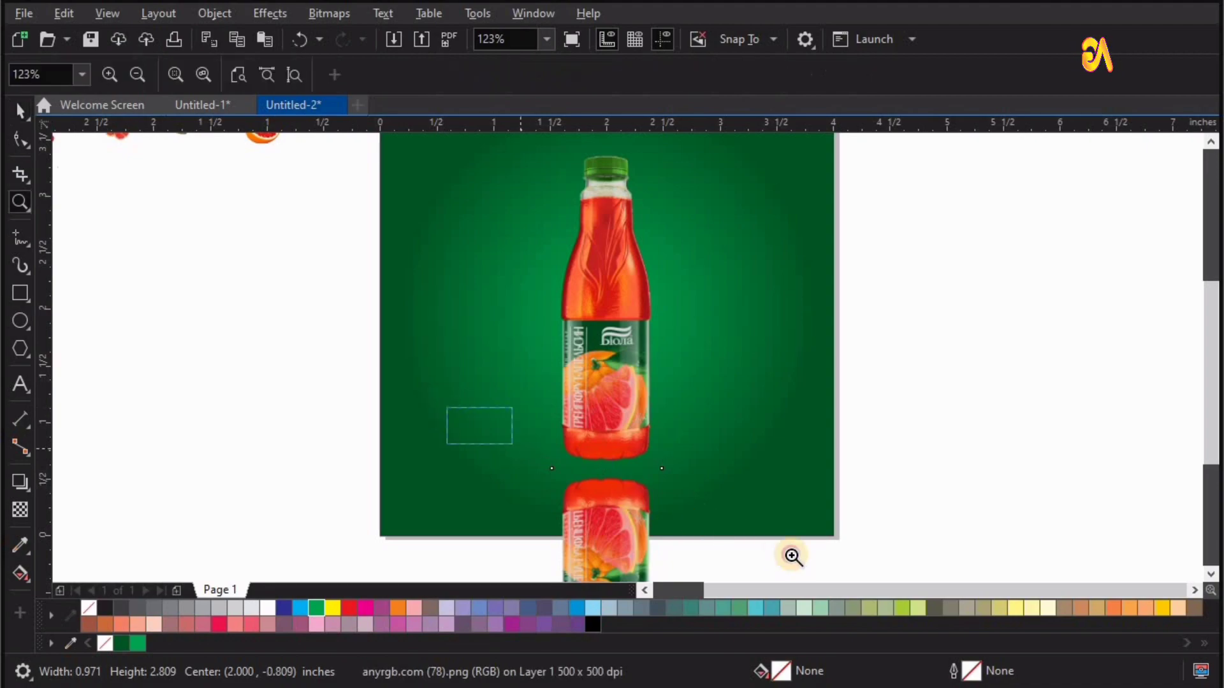
click(576, 424)
drag(582, 382, 582, 354)
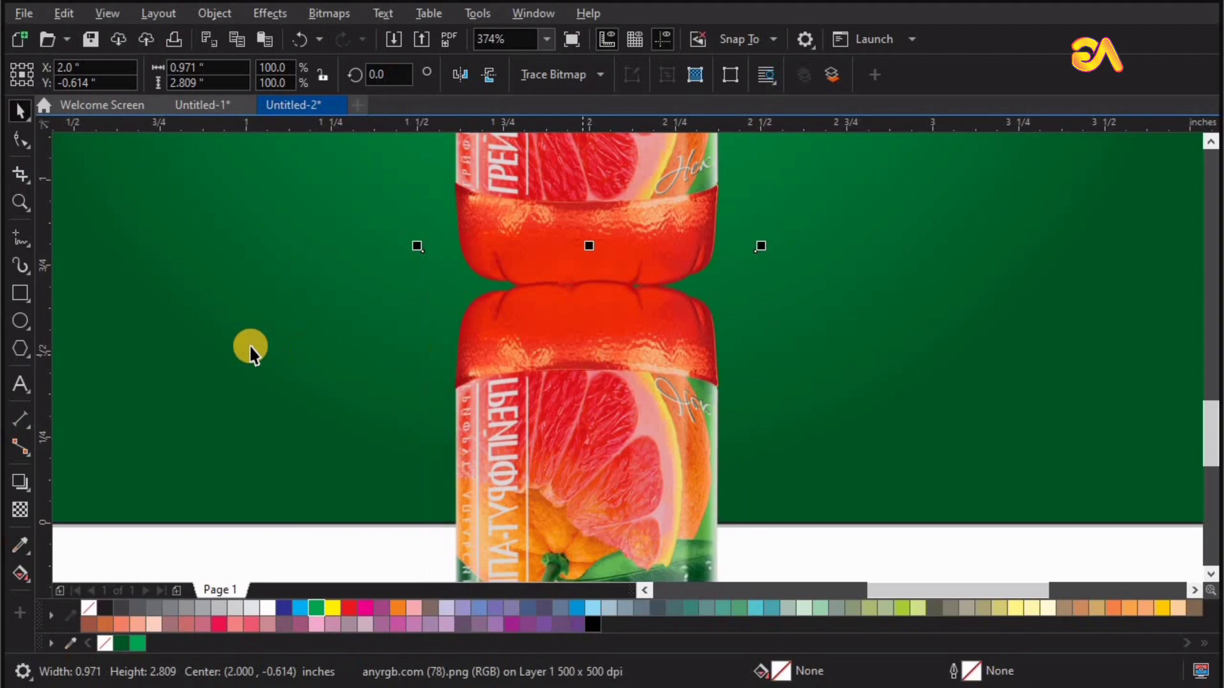
Apply an envelope to the flipped copy and curve its top edge to meet the bottle's base
click(39, 495)
click(74, 573)
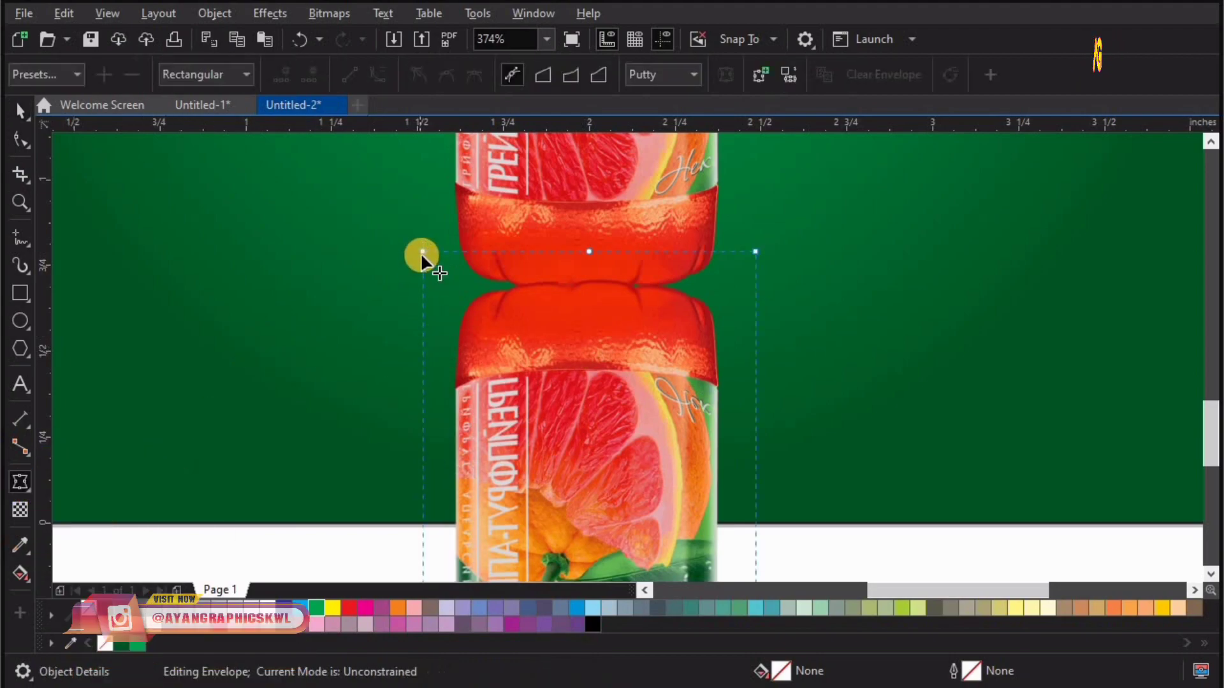
drag(420, 252, 423, 173)
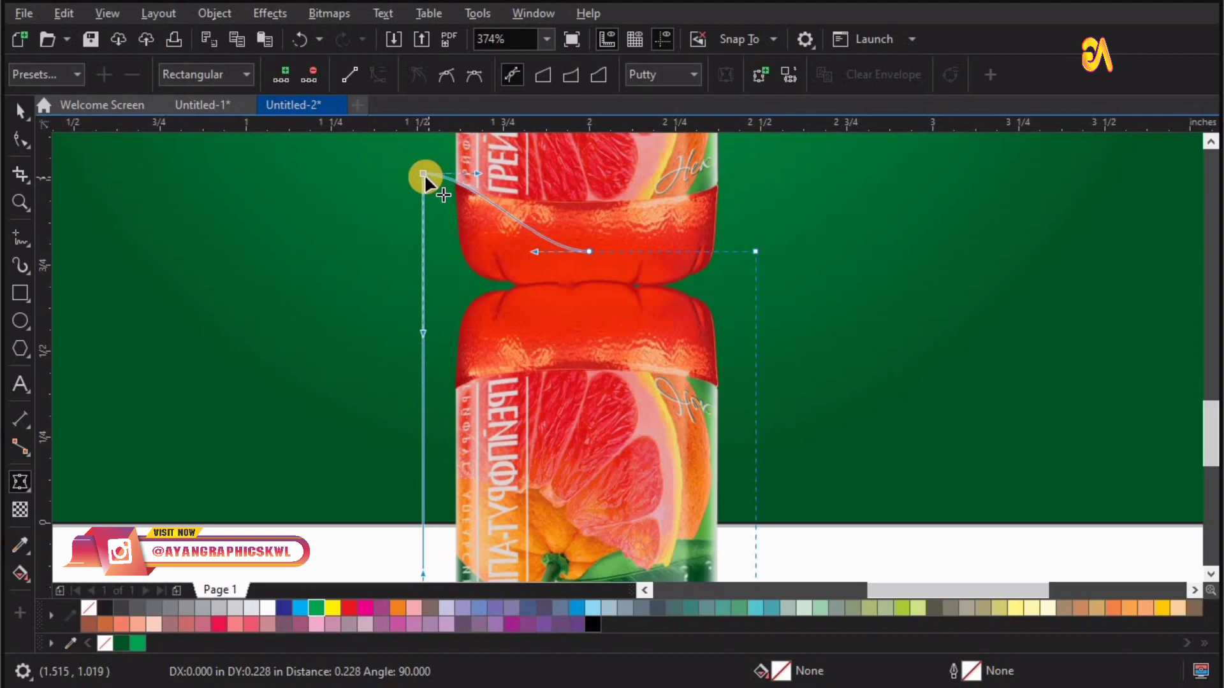
drag(422, 174, 421, 229)
drag(755, 249, 758, 199)
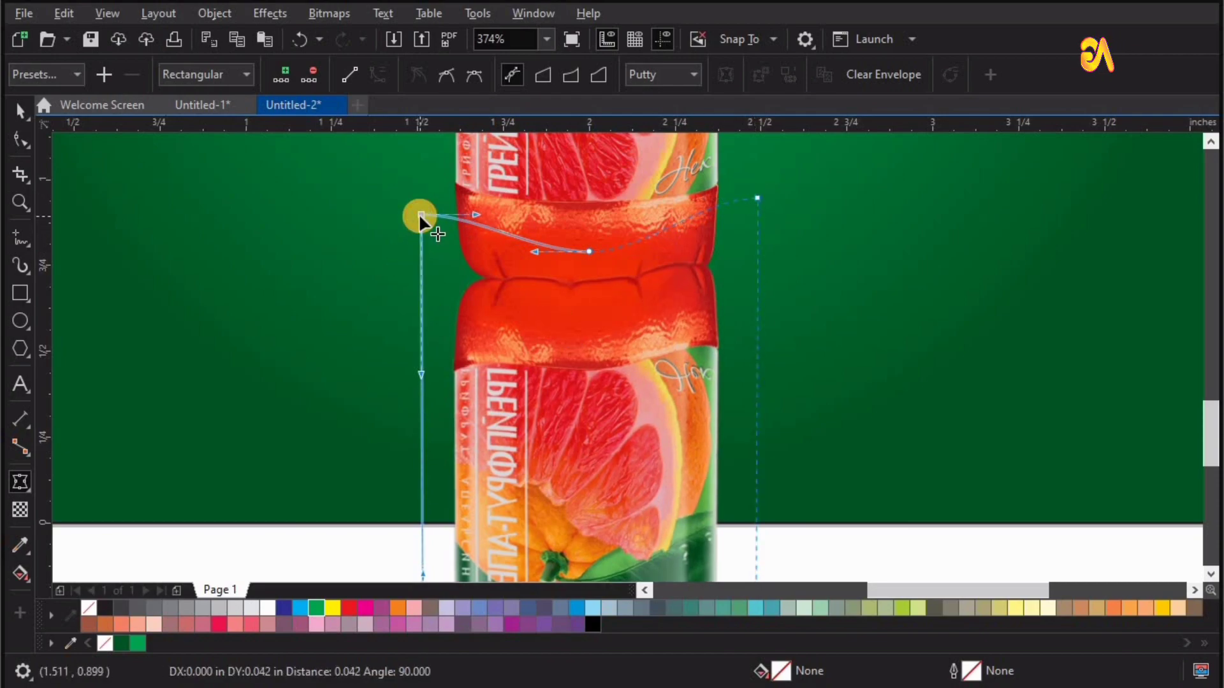
drag(419, 223, 418, 208)
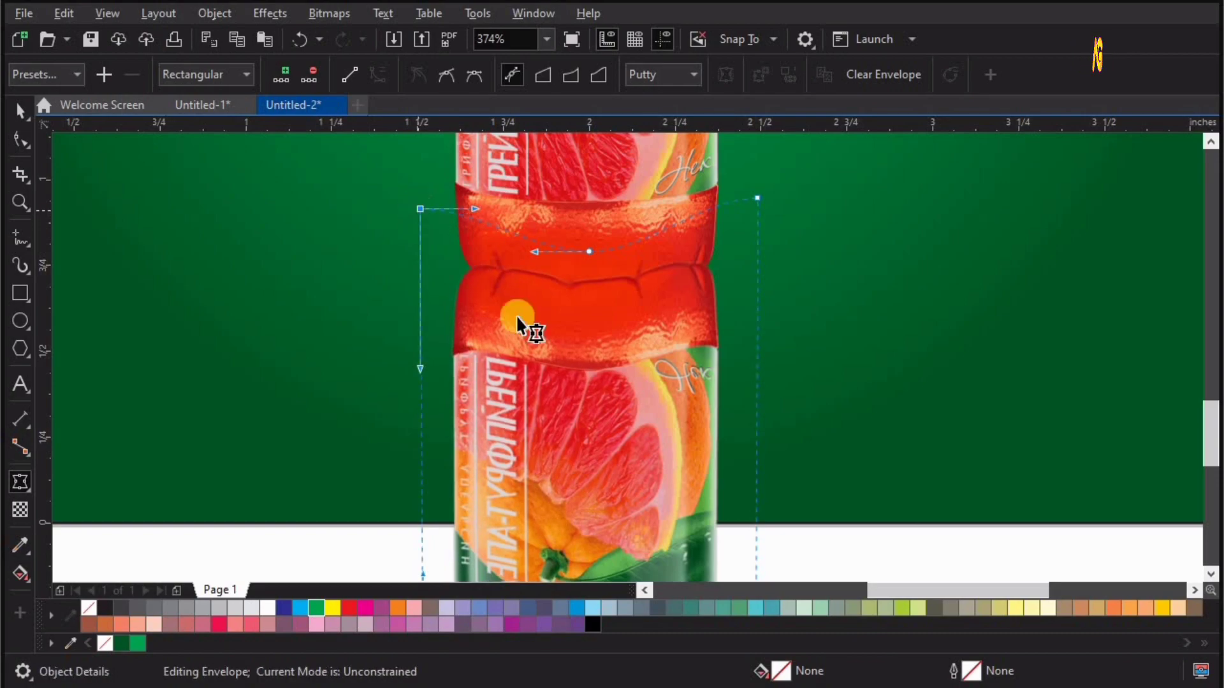
scroll(419, 210, down, 3)
Give the reflected copy a top-to-bottom transparency so it fades out toward its bottom
key(z)
drag(809, 489, 251, 169)
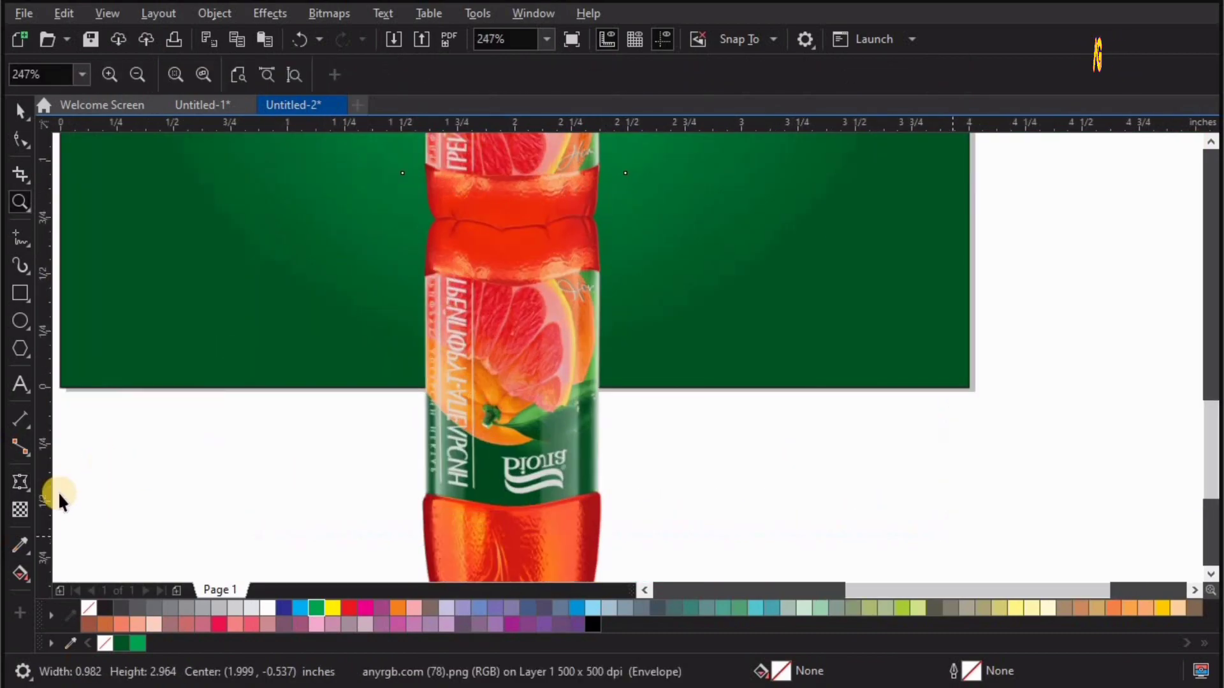
key(space)
click(30, 508)
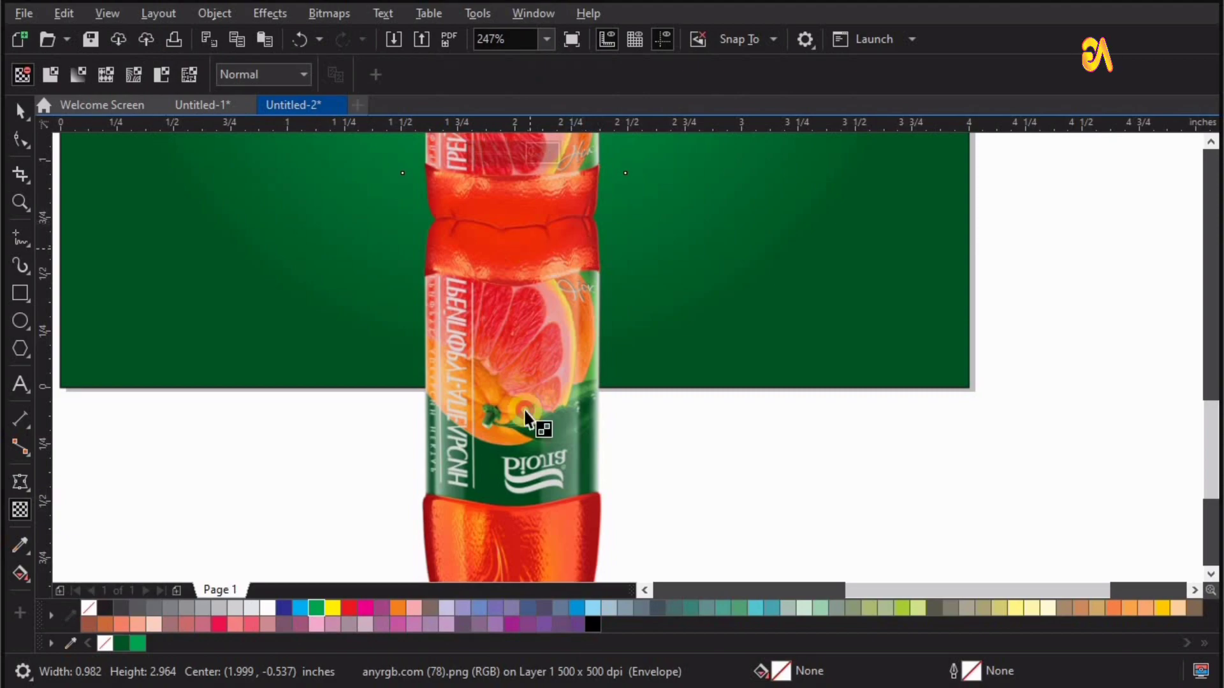
drag(527, 238, 537, 505)
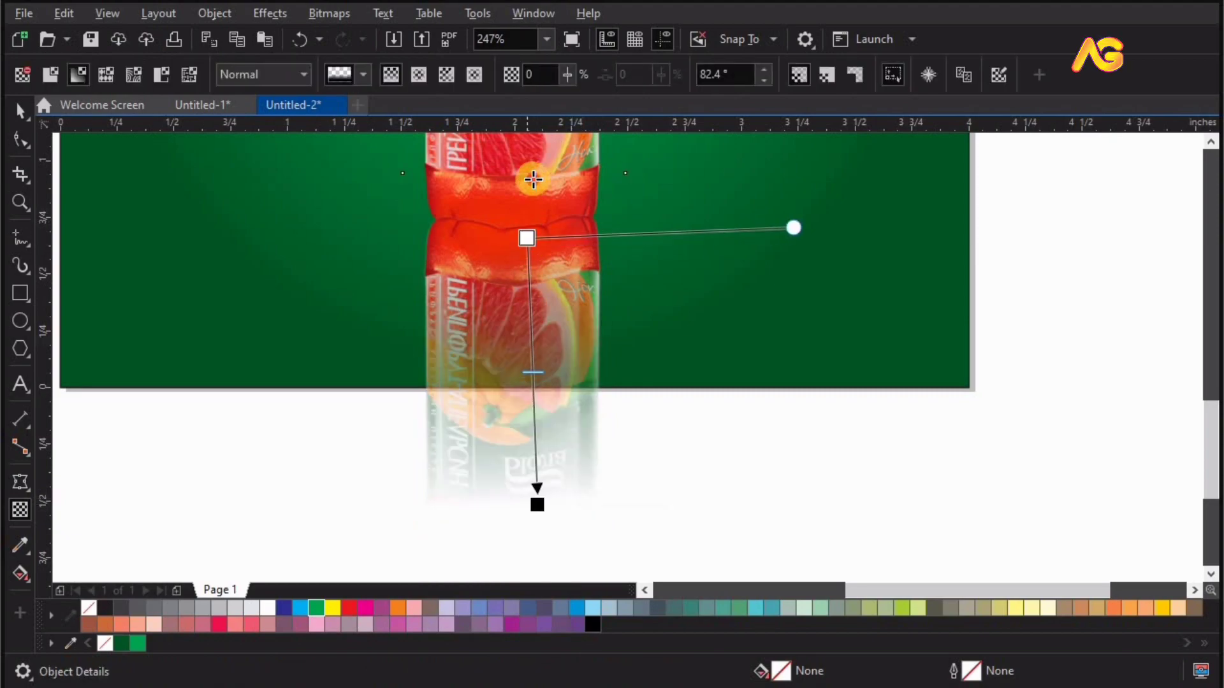
drag(526, 238, 533, 180)
drag(529, 447, 527, 446)
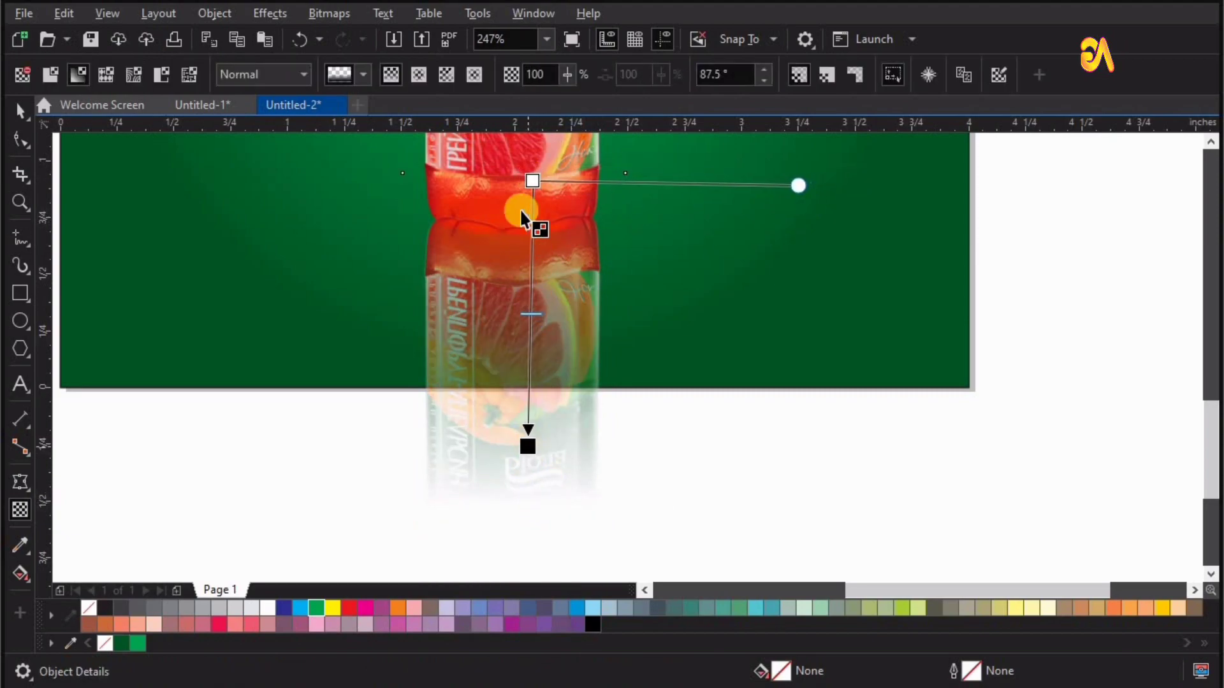
drag(532, 149, 528, 134)
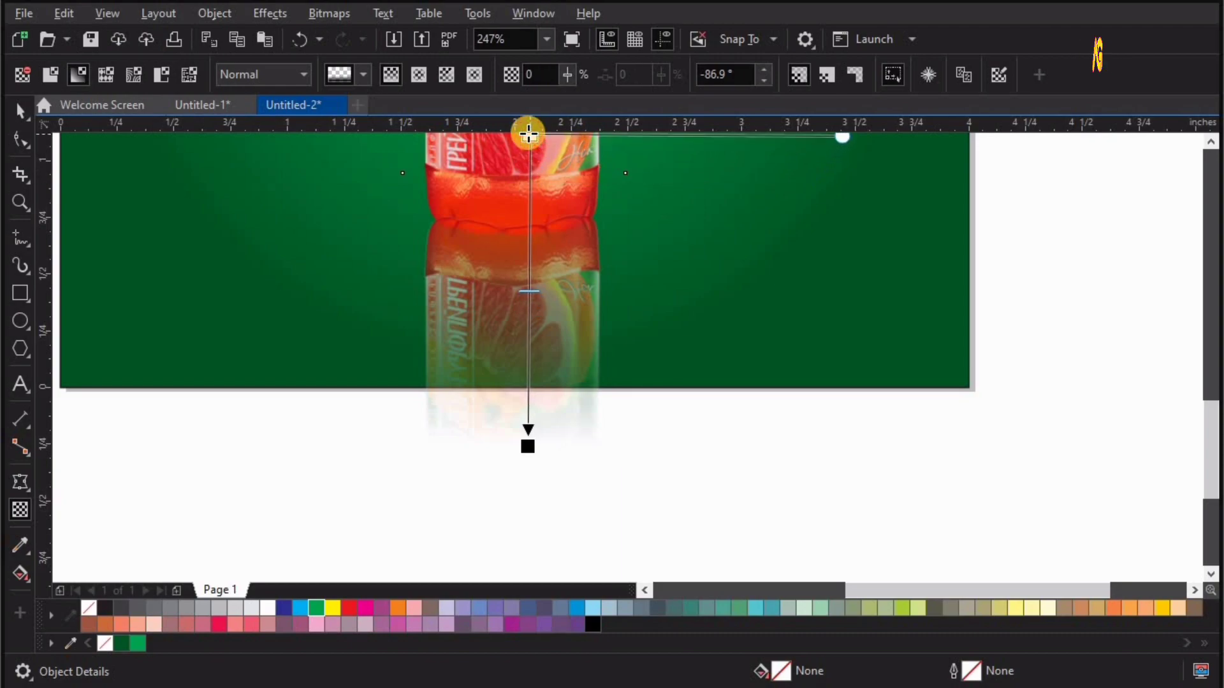
scroll(775, 483, down, 5)
PowerClip the bottle image inside its frame with Place Inside Frame
key(space)
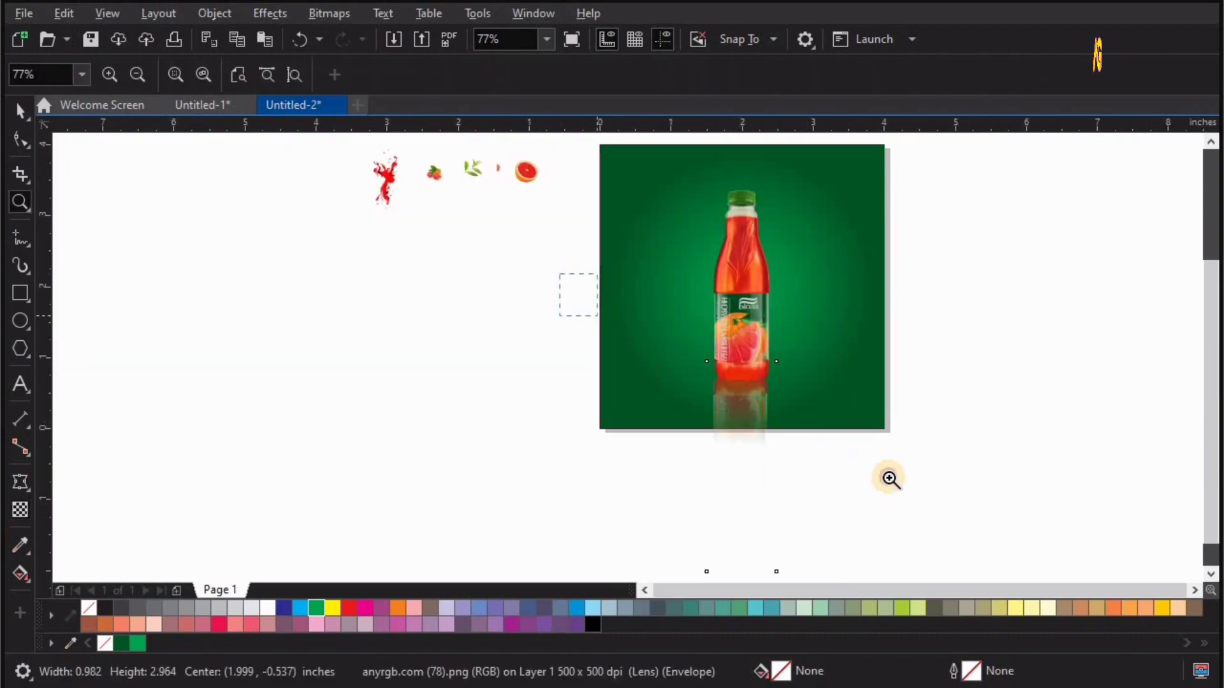
scroll(744, 498, up, 4)
key(Escape)
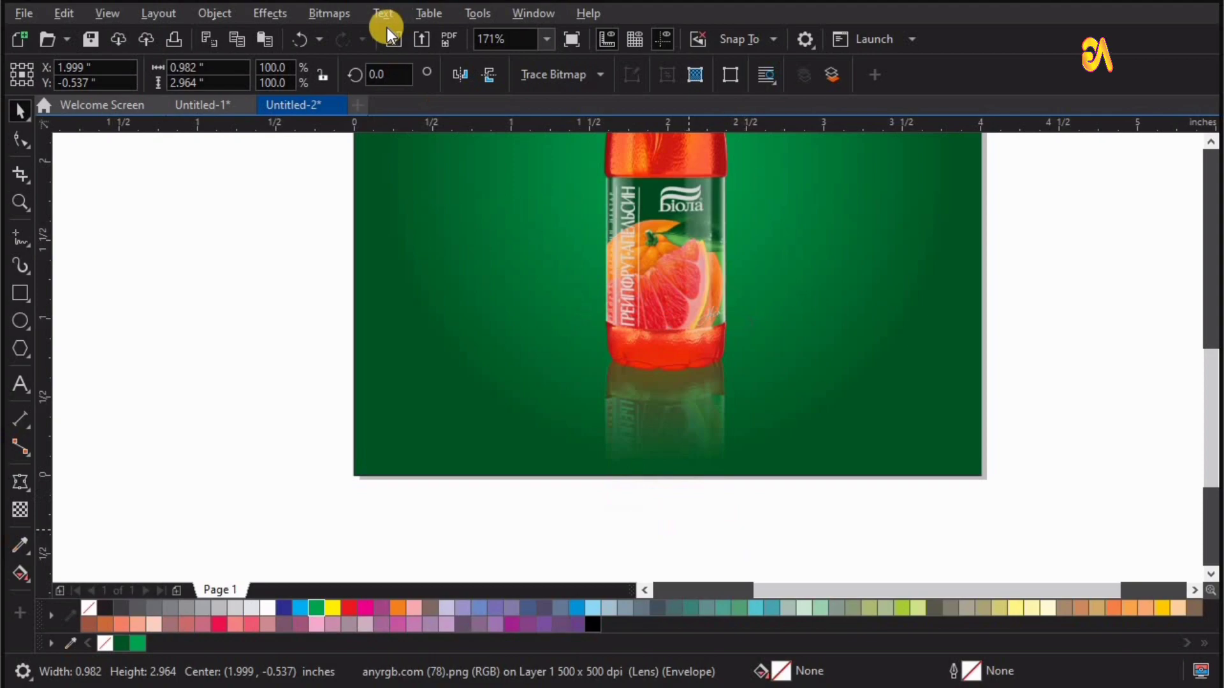
click(223, 12)
mouse_move(245, 86)
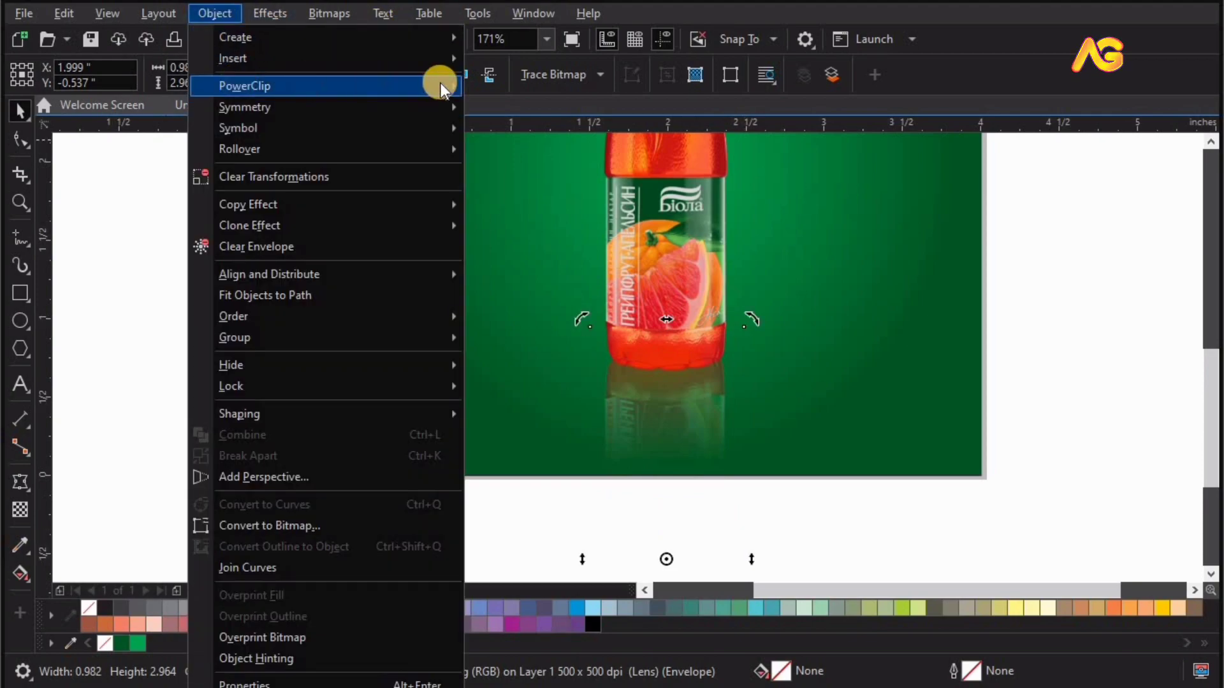
click(894, 351)
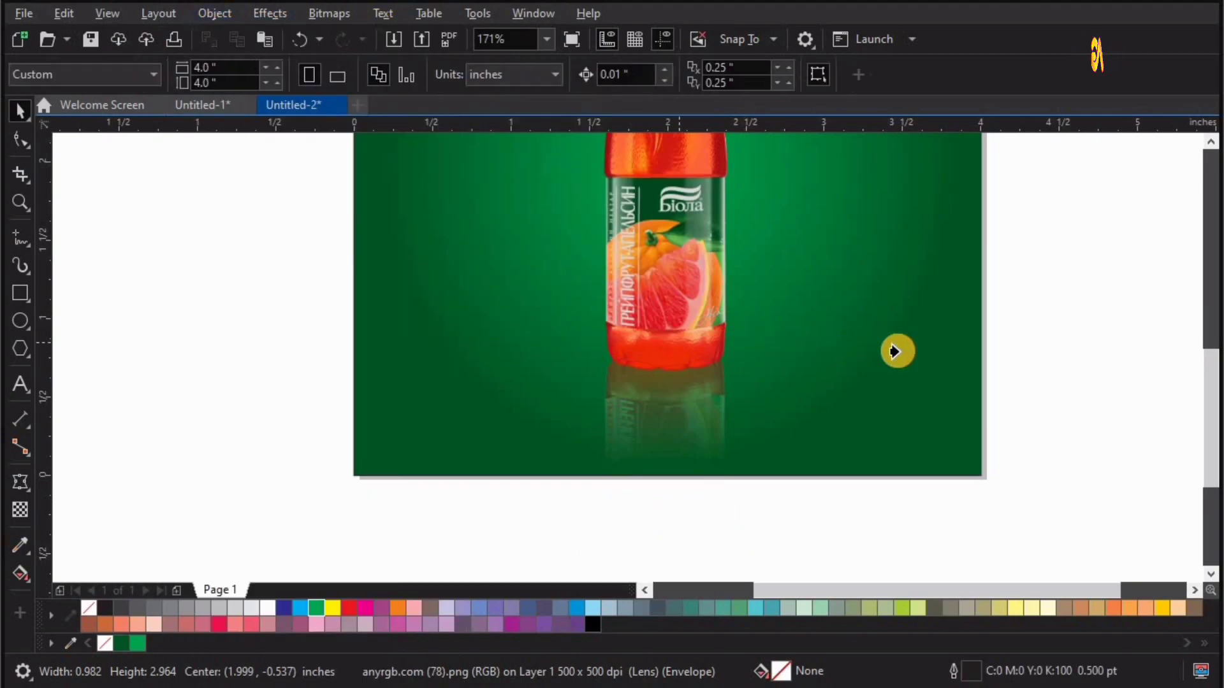
click(925, 348)
Cast a drop shadow downward from the bottle group's base
click(591, 309)
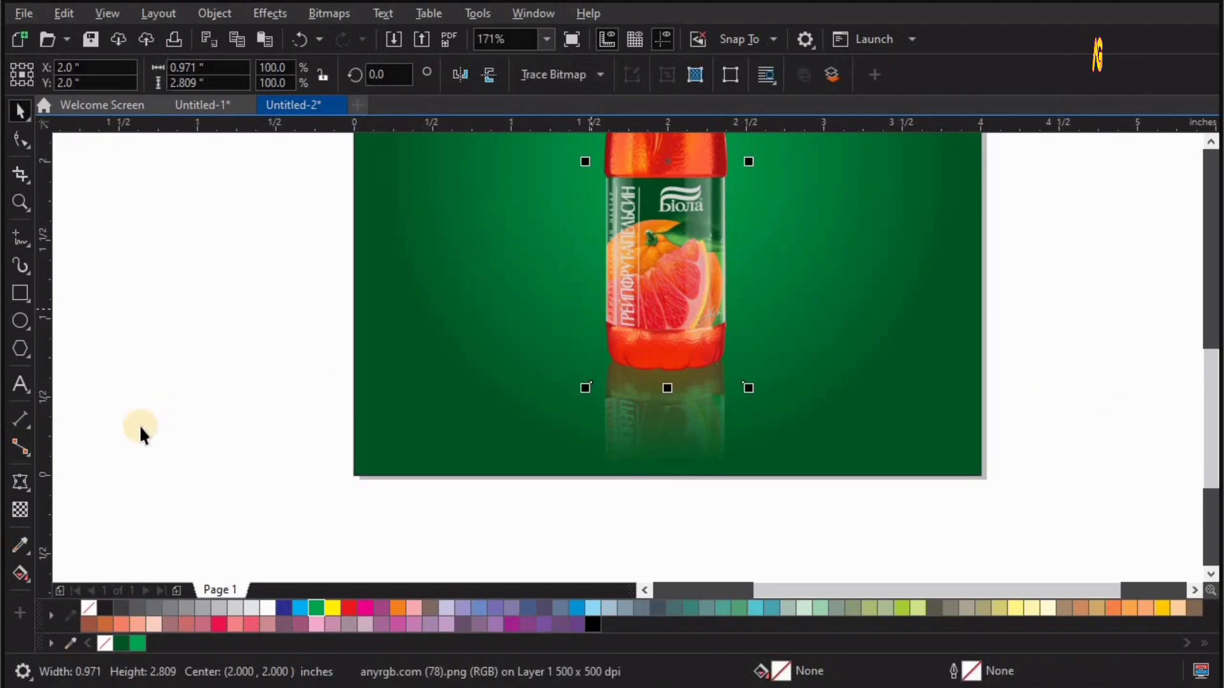
click(32, 488)
click(73, 481)
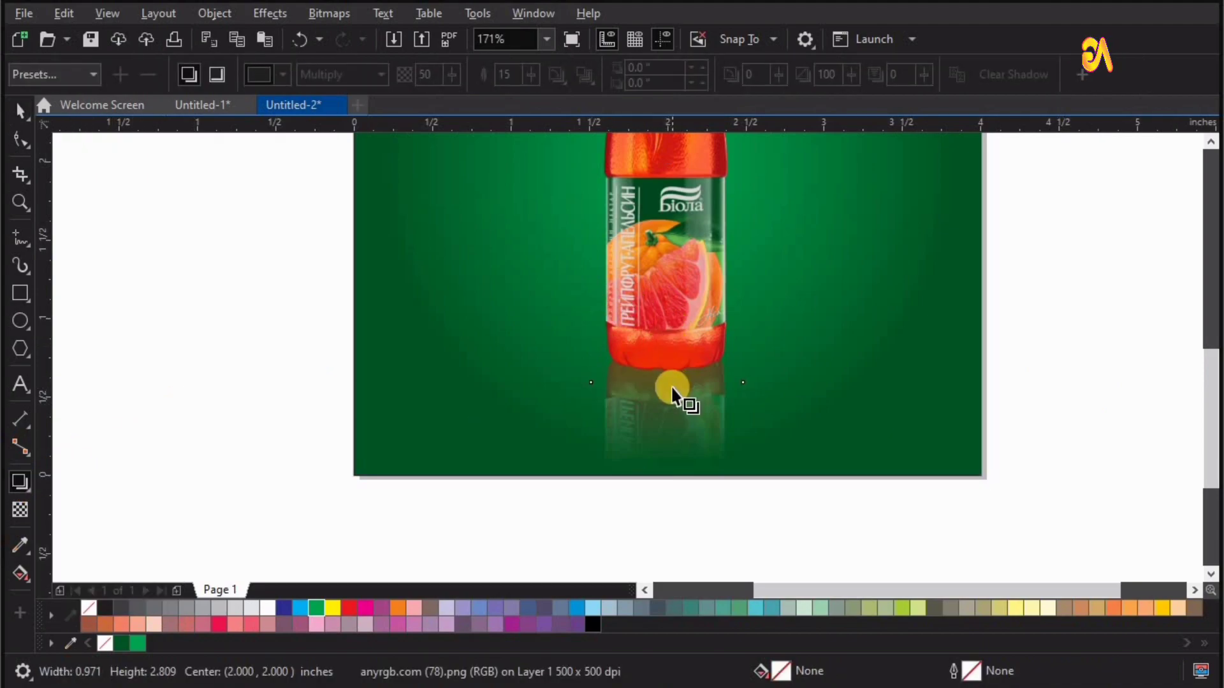
click(673, 354)
click(20, 483)
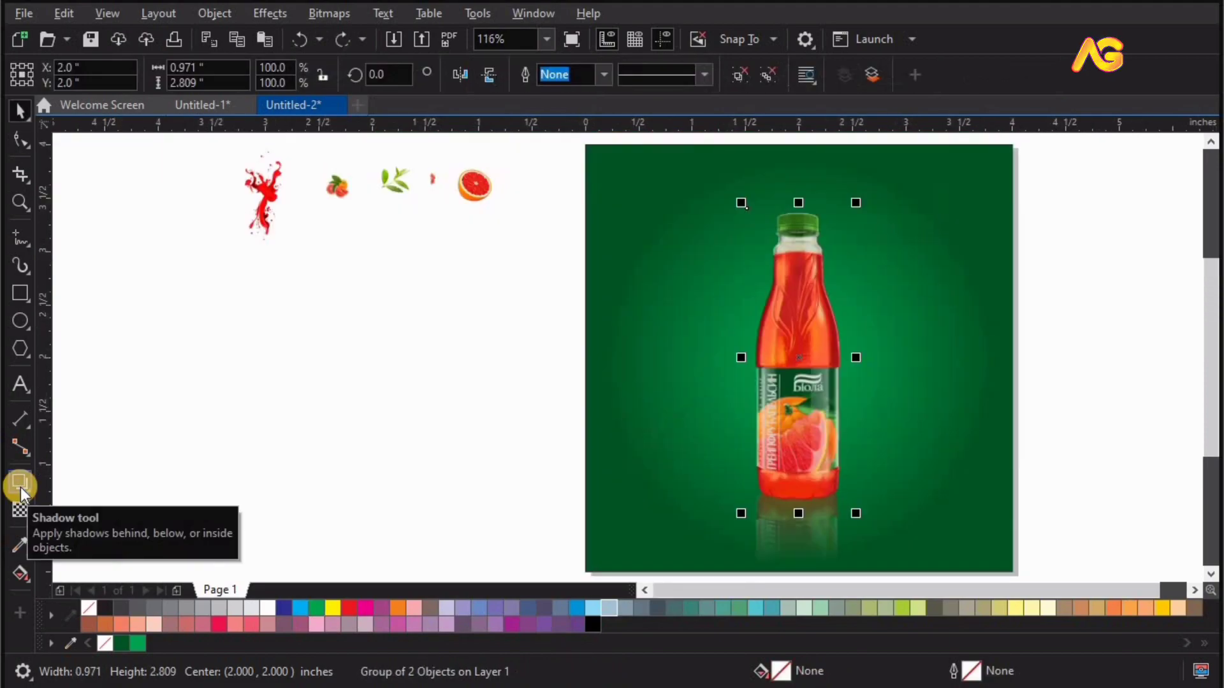
click(808, 511)
drag(796, 467, 799, 508)
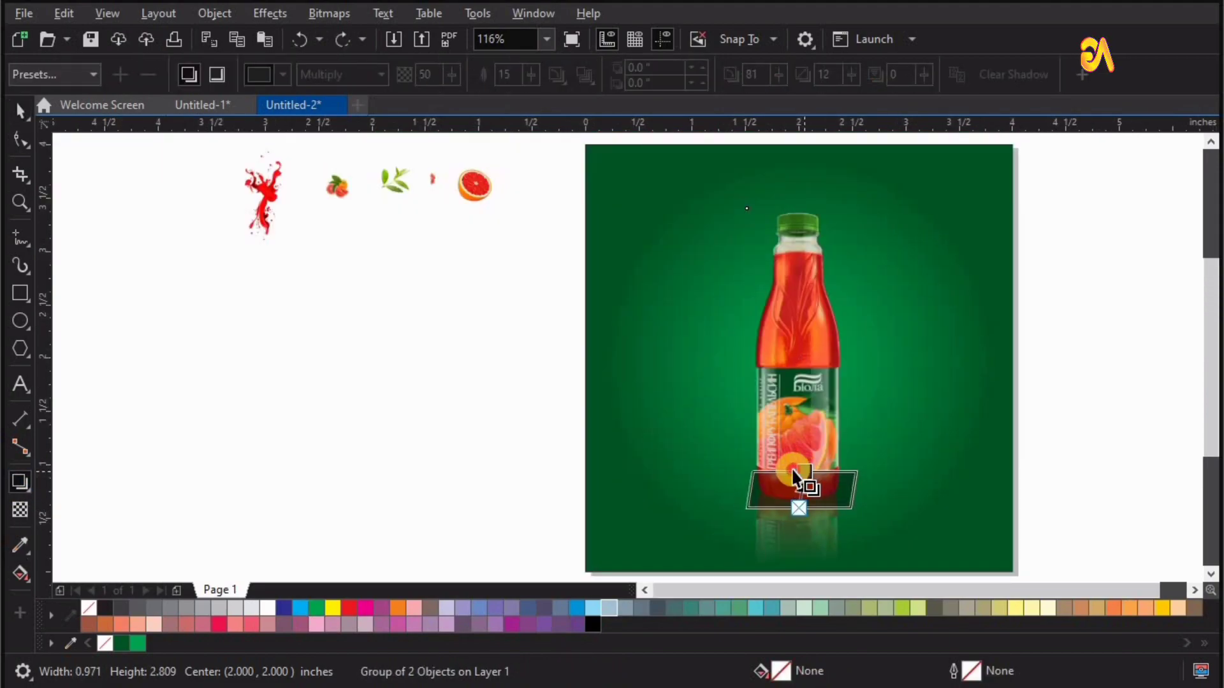
Break the drop shadow apart from the bottle and select only the shadow
key(z)
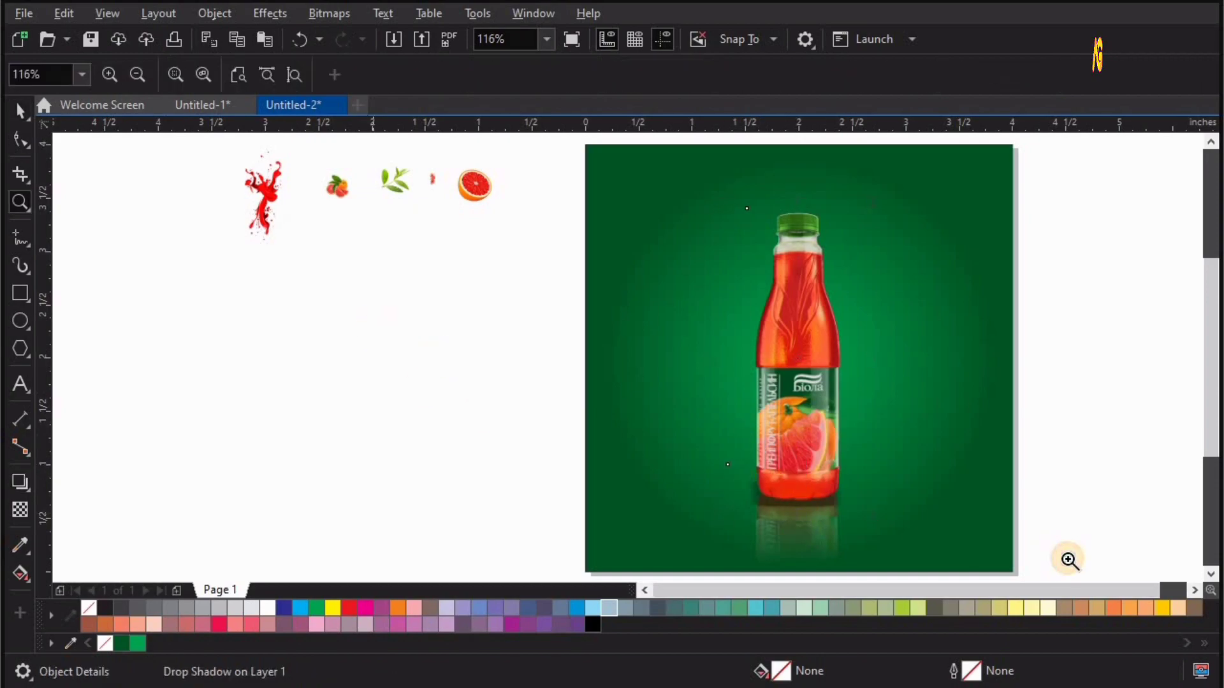
scroll(880, 535, up, 2)
key(space)
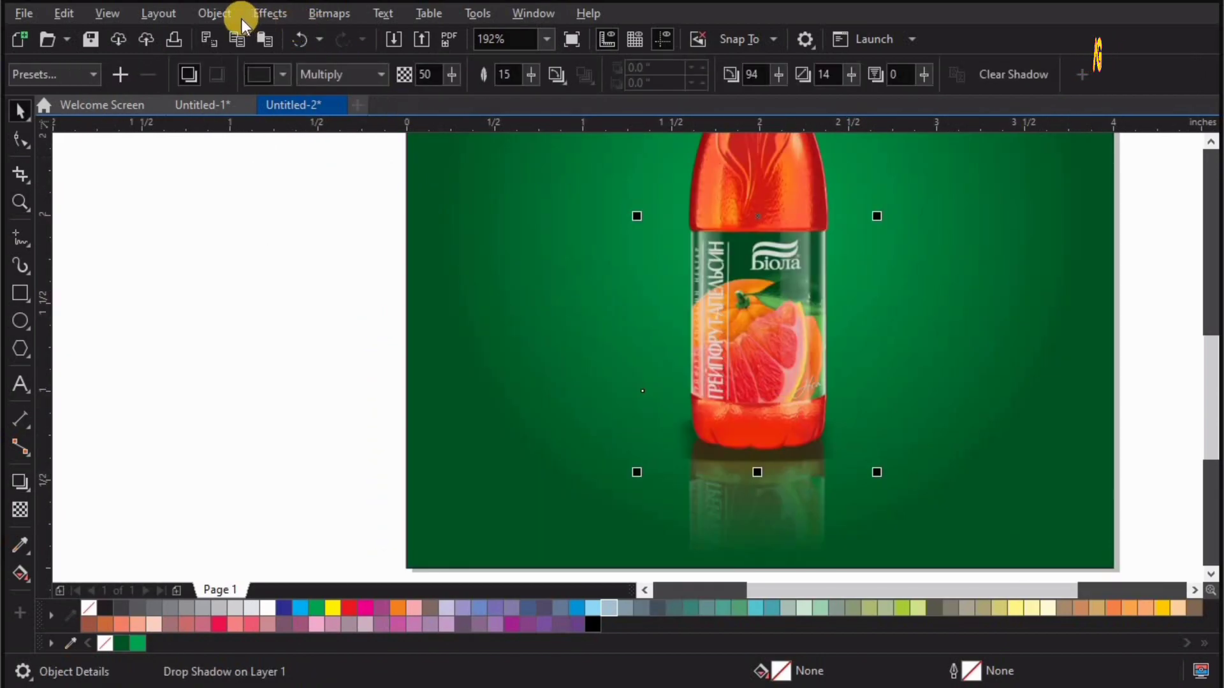
click(214, 13)
click(279, 456)
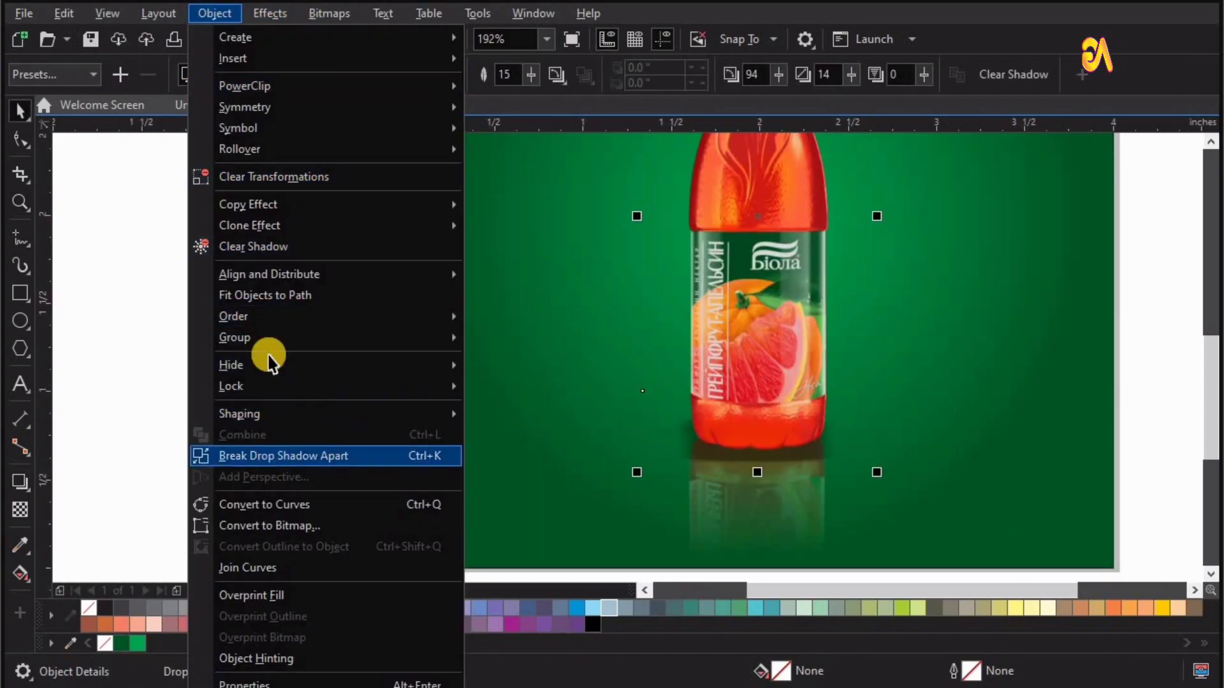
key(Tab)
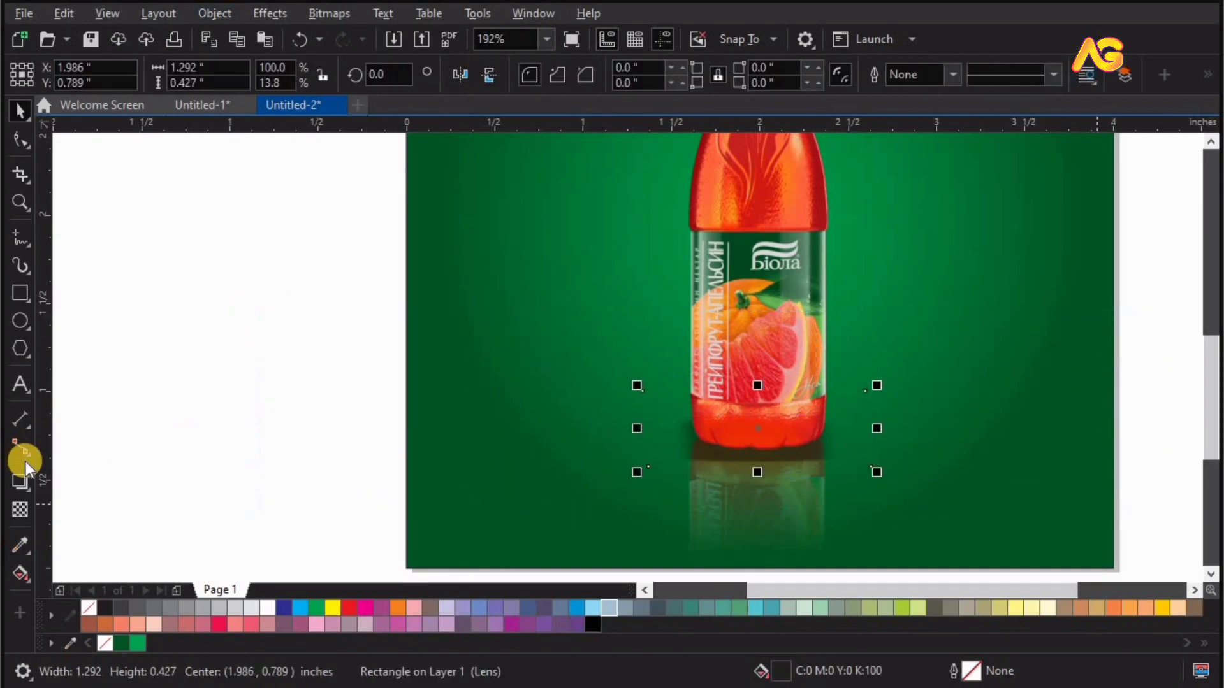
Give the shadow an elliptical fountain transparency and flatten it by lowering its top edge
click(20, 509)
click(106, 76)
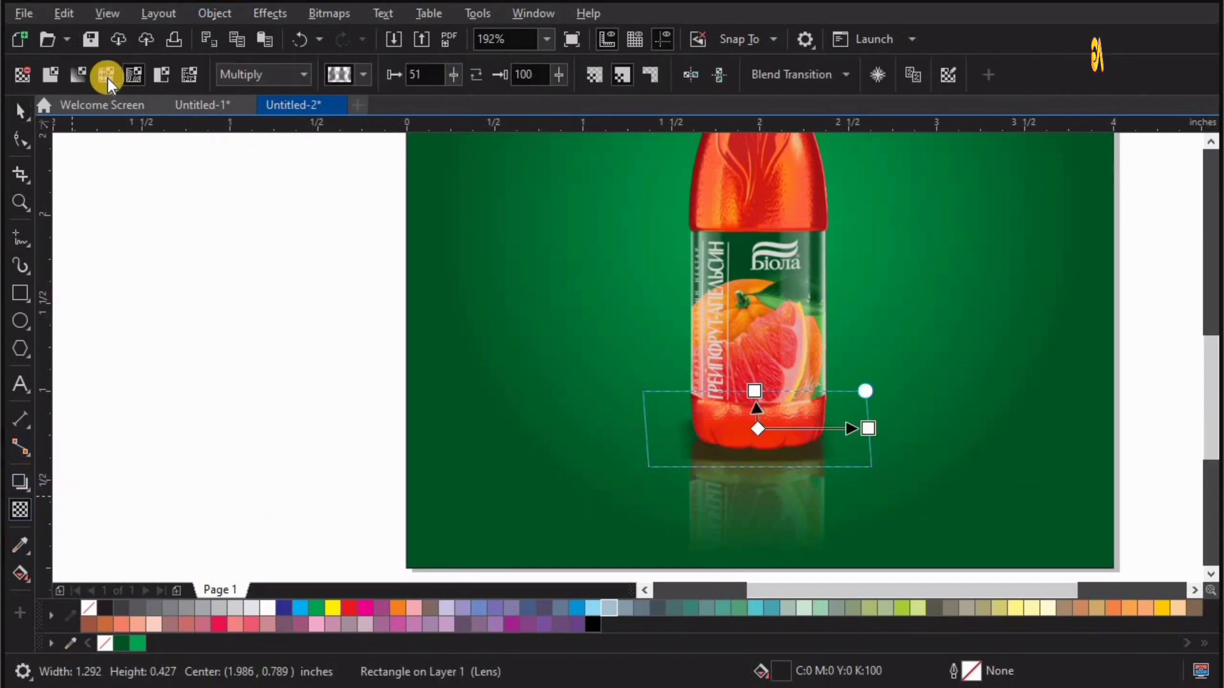
click(73, 73)
click(419, 74)
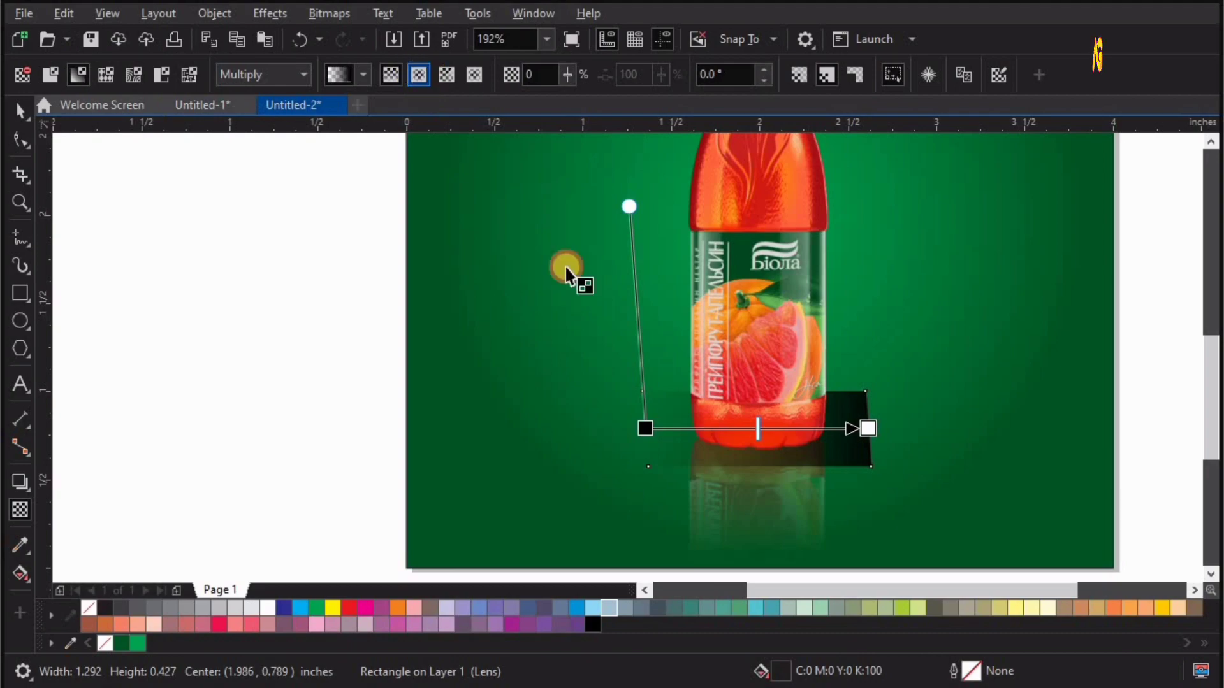
key(space)
mouse_move(758, 387)
mouse_down()
mouse_move(759, 435)
mouse_move(810, 411)
mouse_up()
key(z)
scroll(759, 438, up, 2)
click(834, 400)
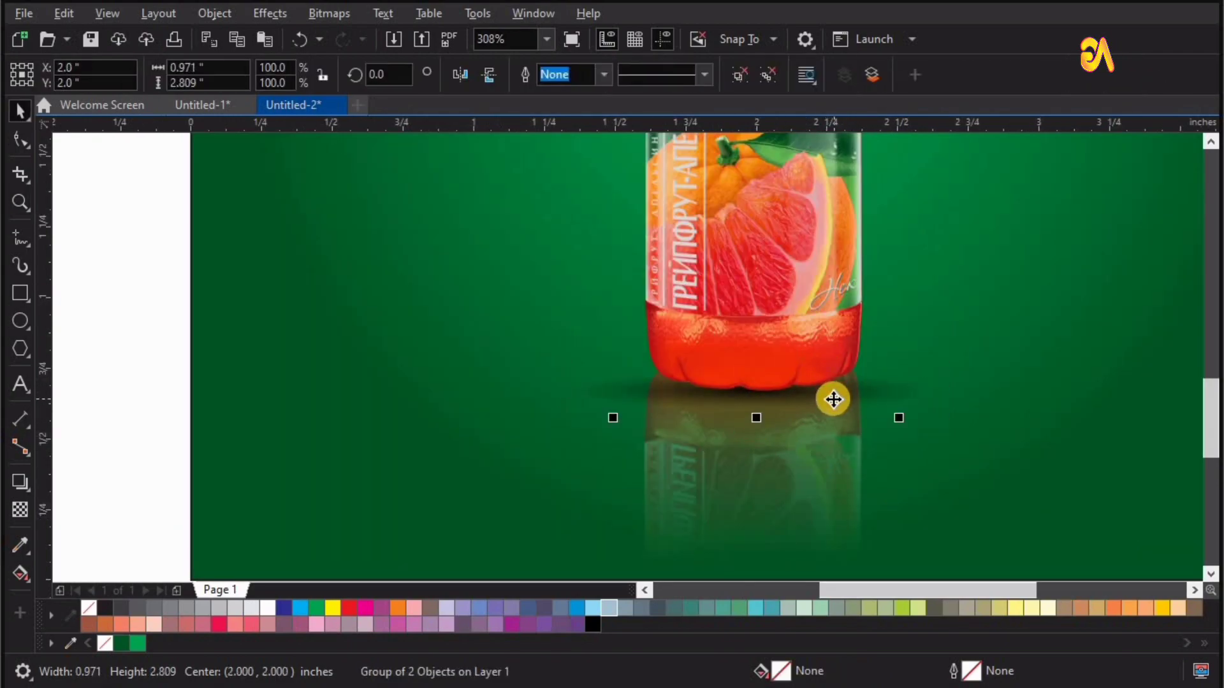
Scale up the red splash image and drag it onto the page around the bottle
key(F4)
click(321, 274)
click(261, 194)
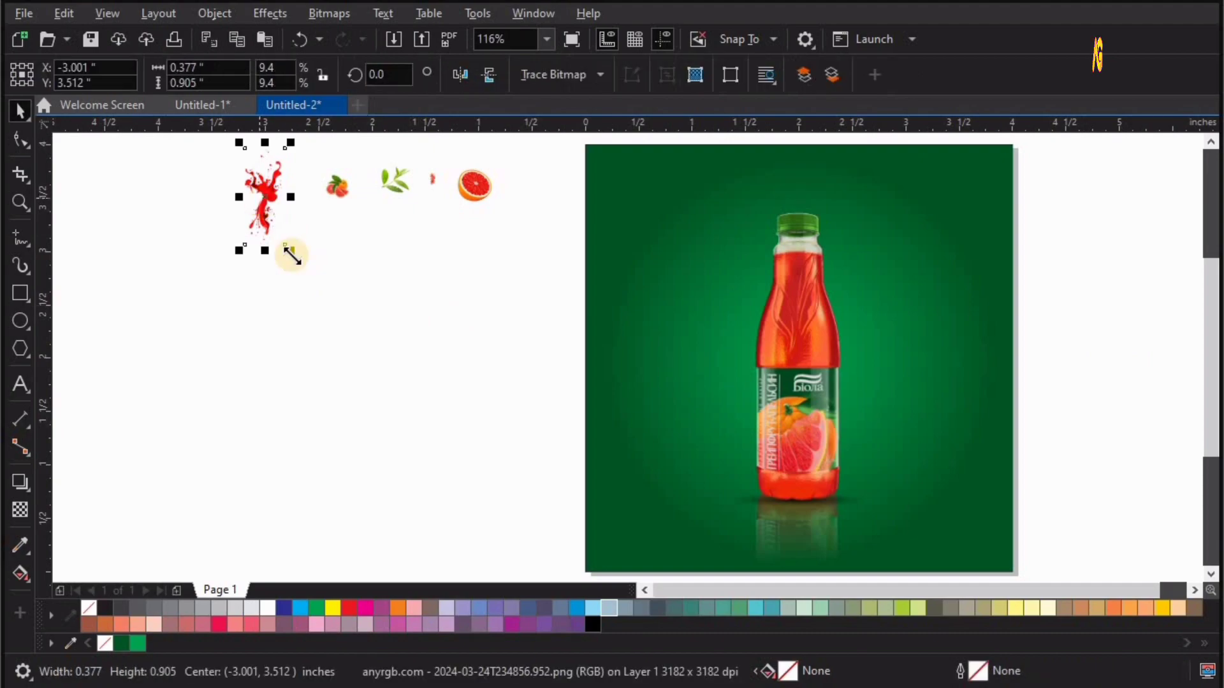
drag(290, 250, 312, 305)
mouse_move(217, 180)
mouse_down()
mouse_move(801, 362)
mouse_move(661, 474)
mouse_up()
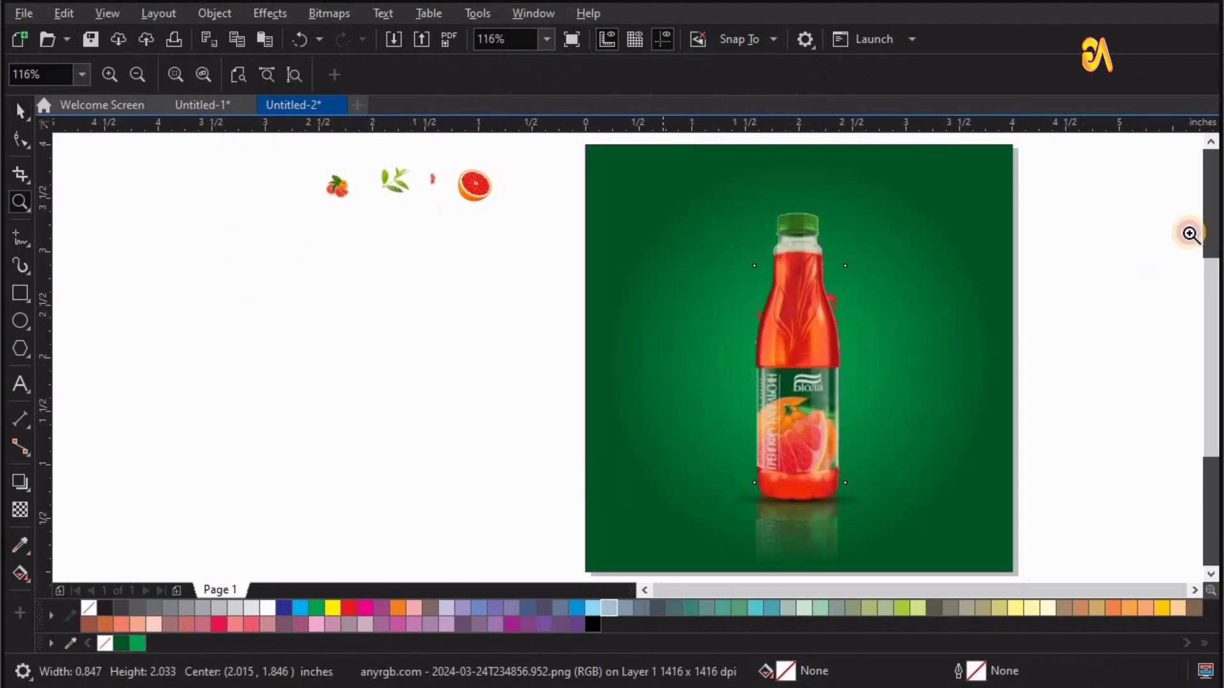
key(z)
click(926, 323)
key(space)
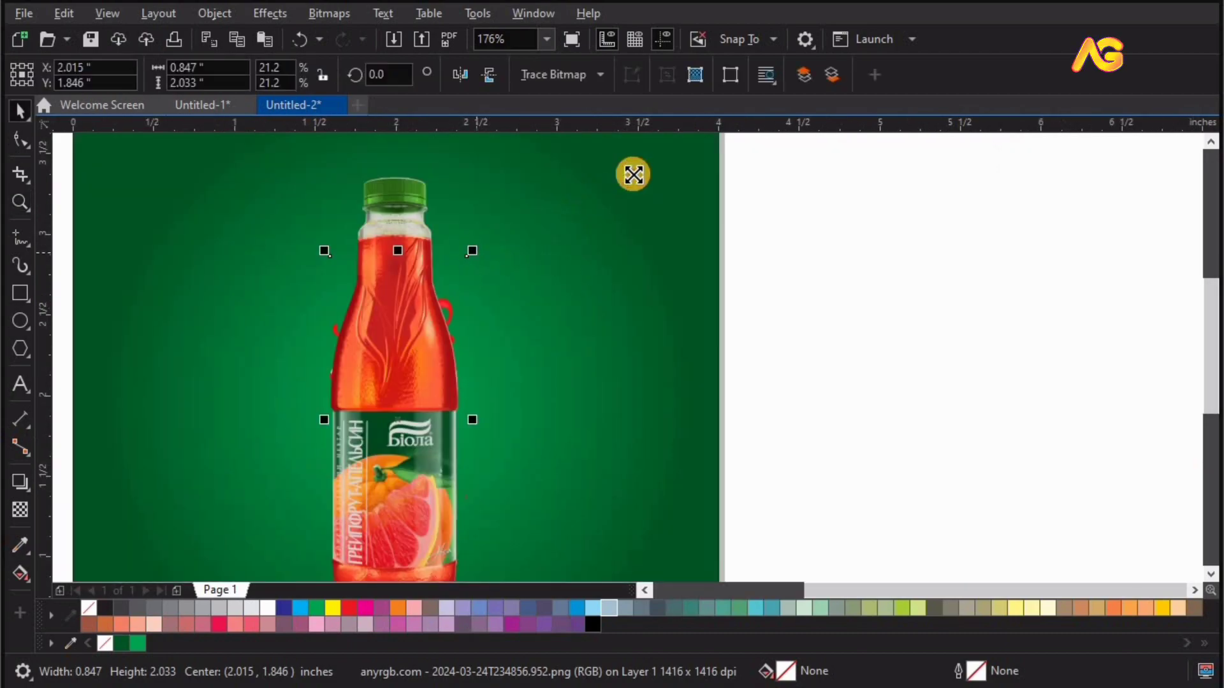
Enlarge the splash further and reposition it behind the bottle to frame it
key(ctrl+z)
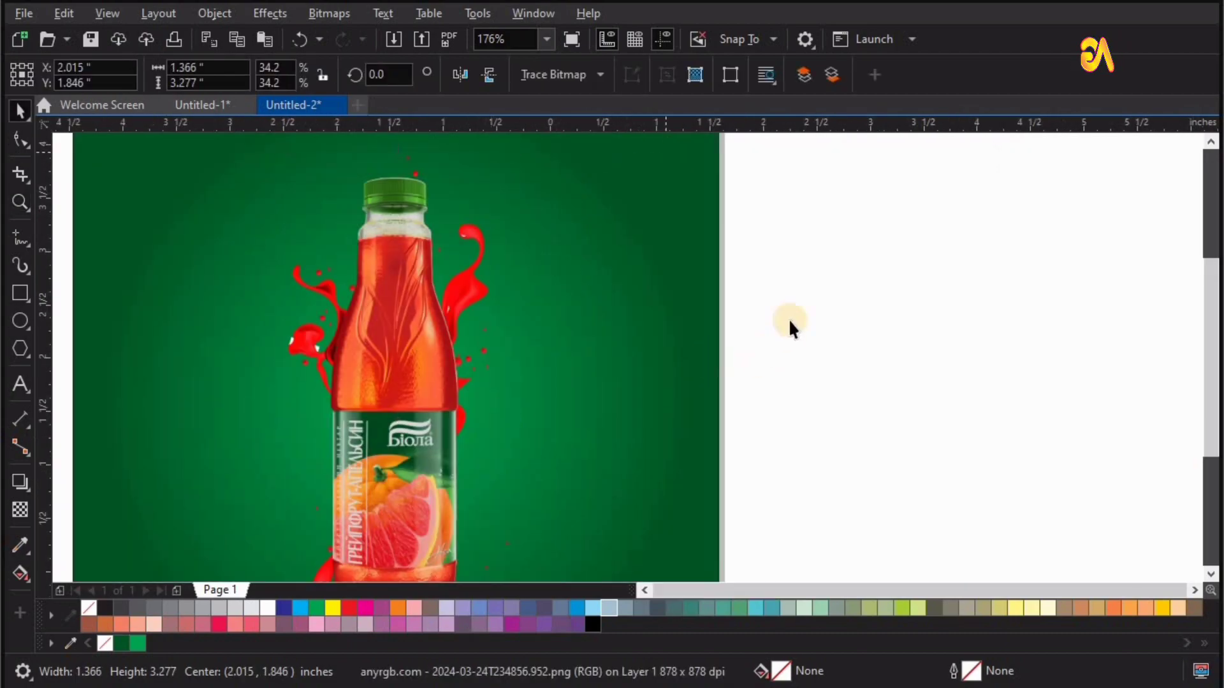
key(F3)
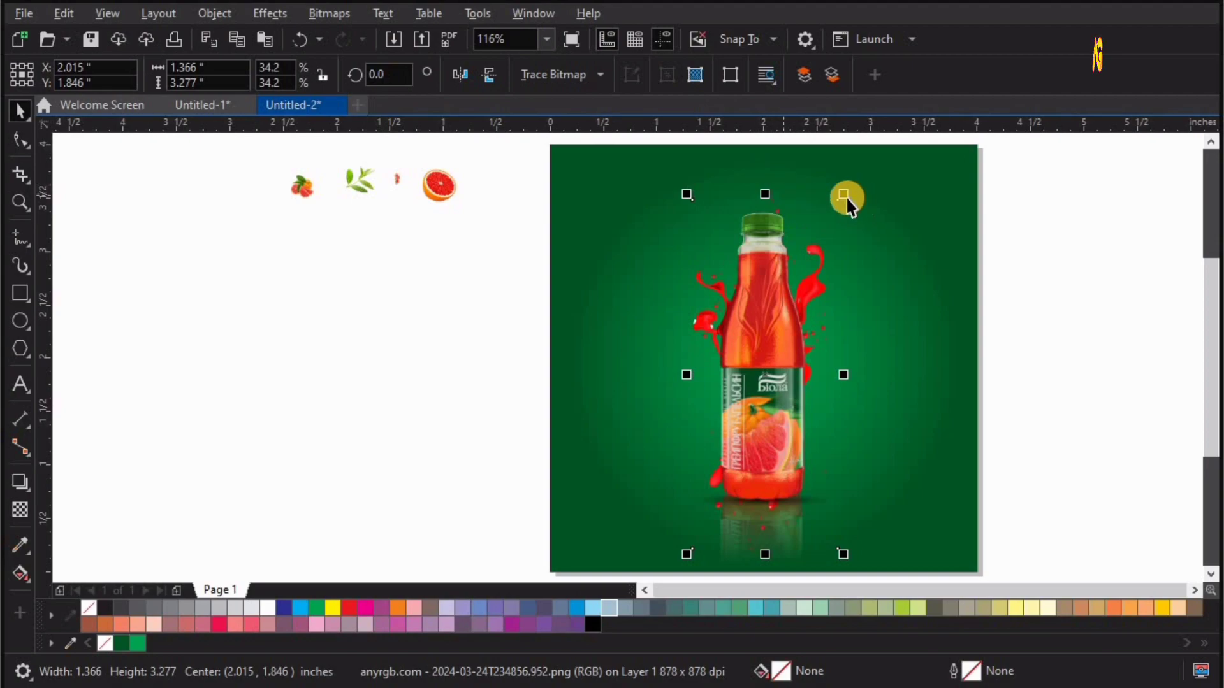
drag(896, 185, 945, 156)
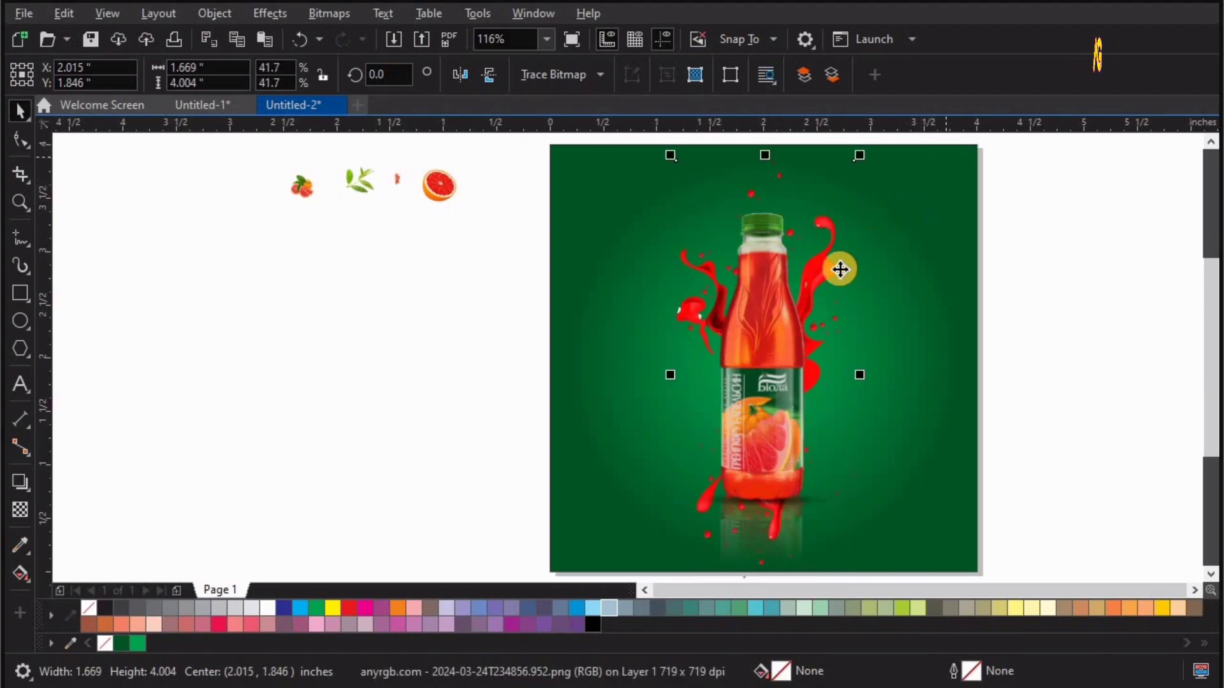
key(z)
key(F3)
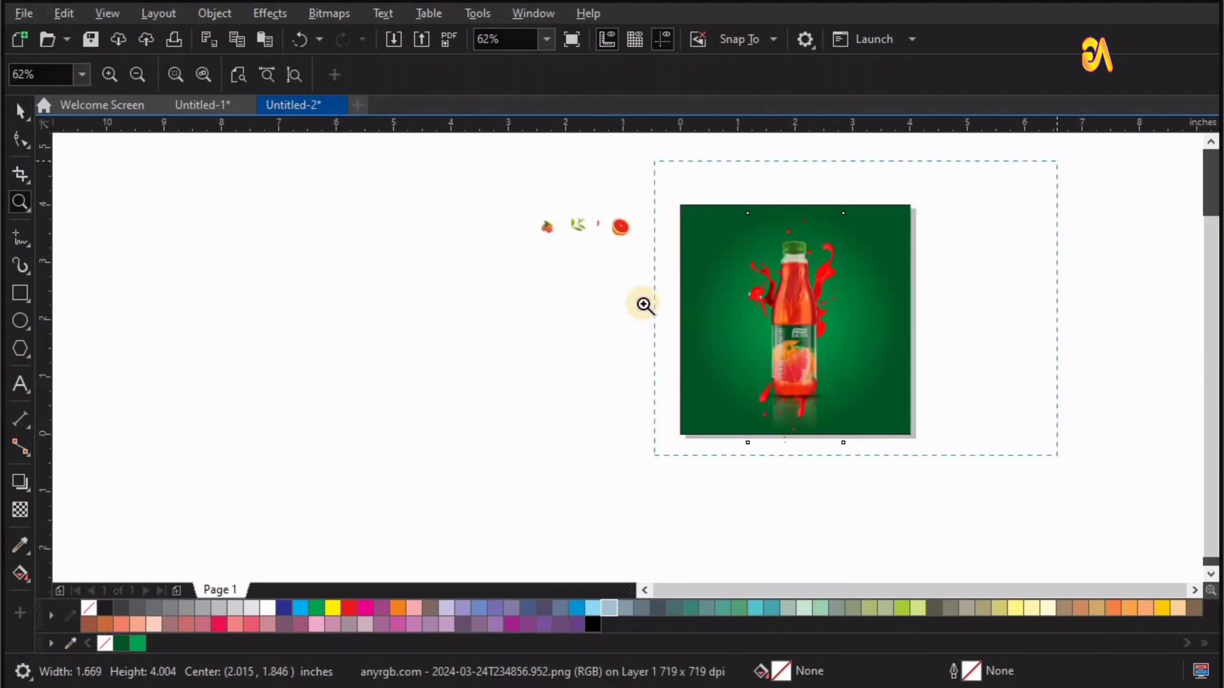
click(644, 304)
key(space)
drag(596, 294, 595, 271)
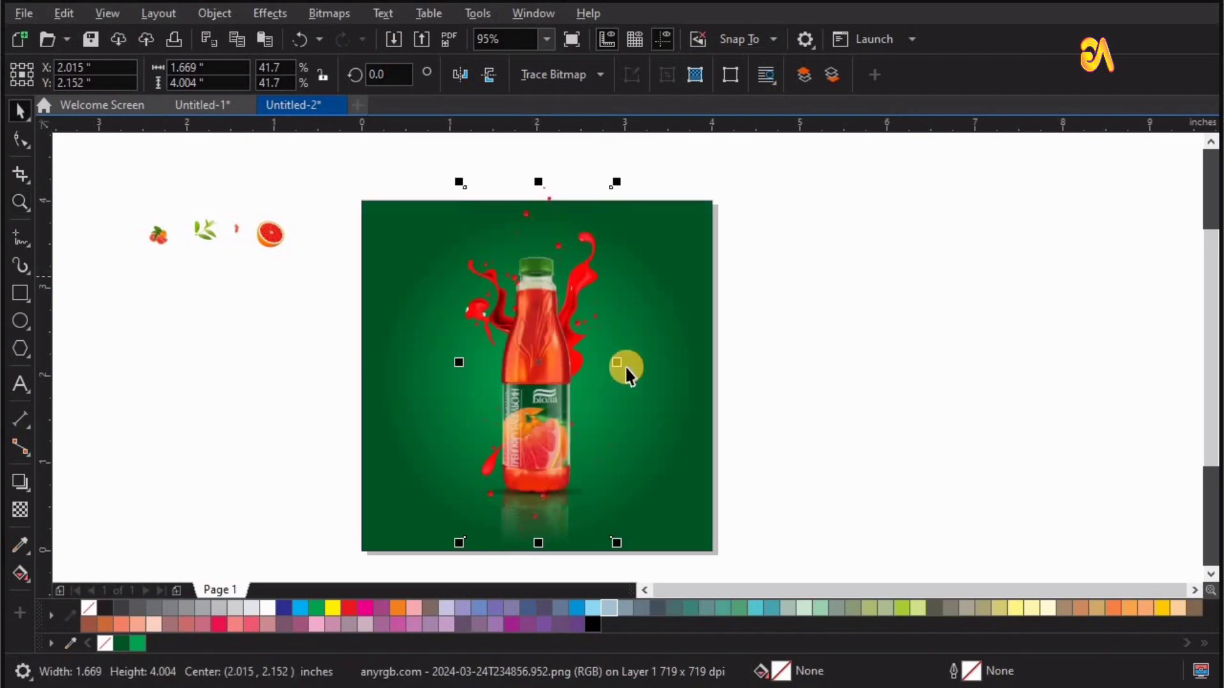
drag(628, 365, 624, 362)
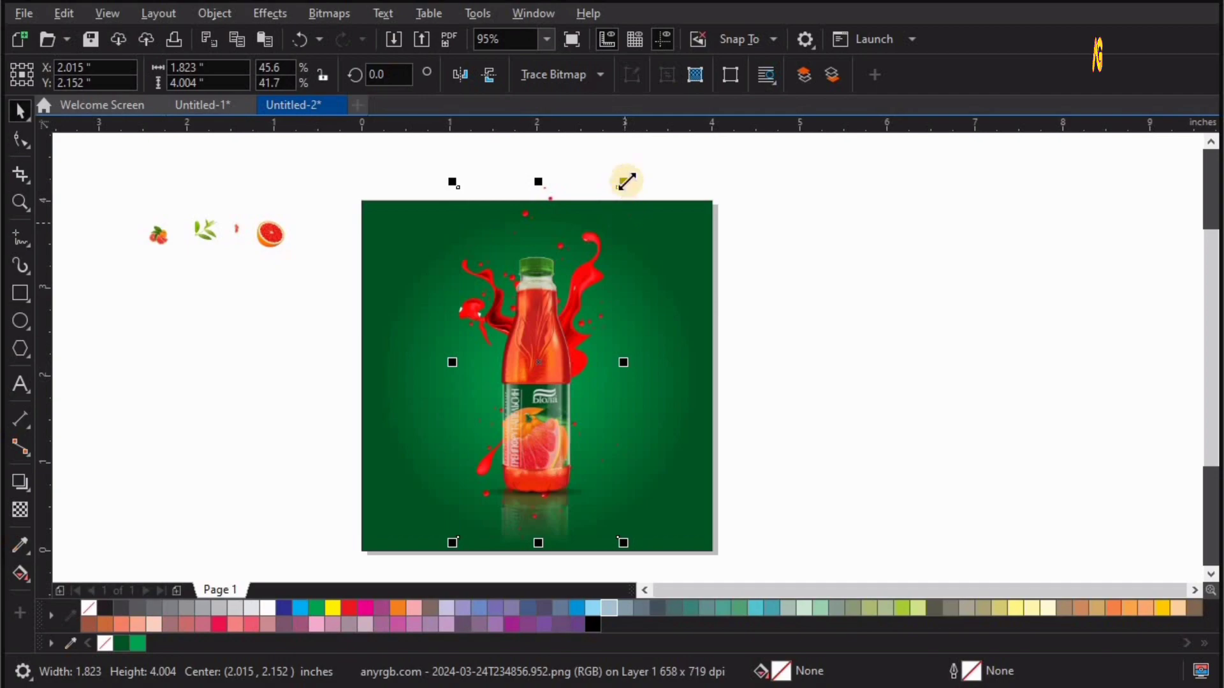
drag(630, 179, 631, 178)
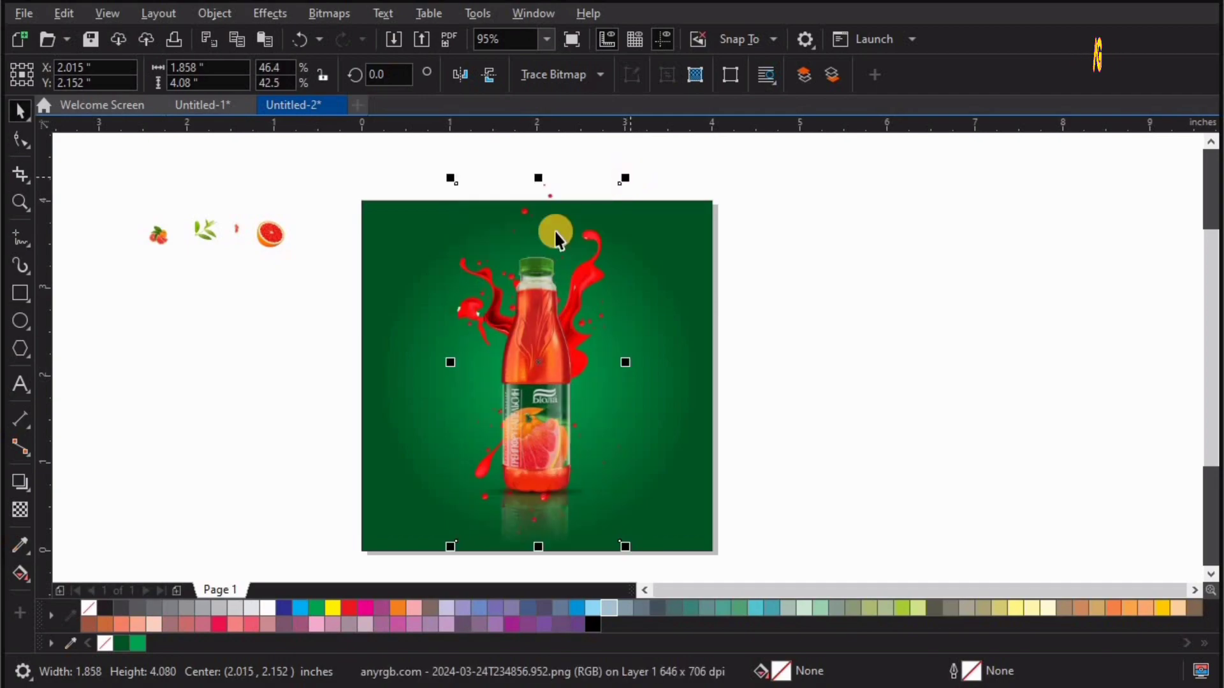
Crop the splash's bottom edge up to the bottle's base with the Shape tool
key(z)
drag(924, 561, 459, 306)
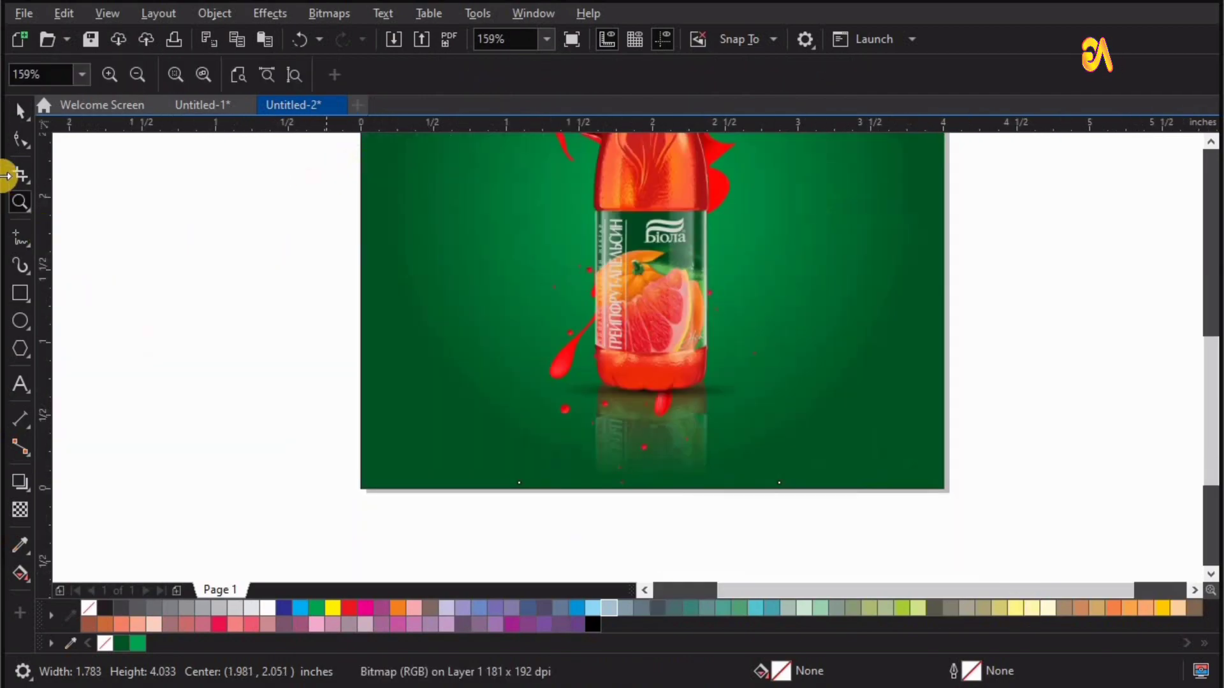
key(space)
click(20, 139)
drag(883, 455, 510, 494)
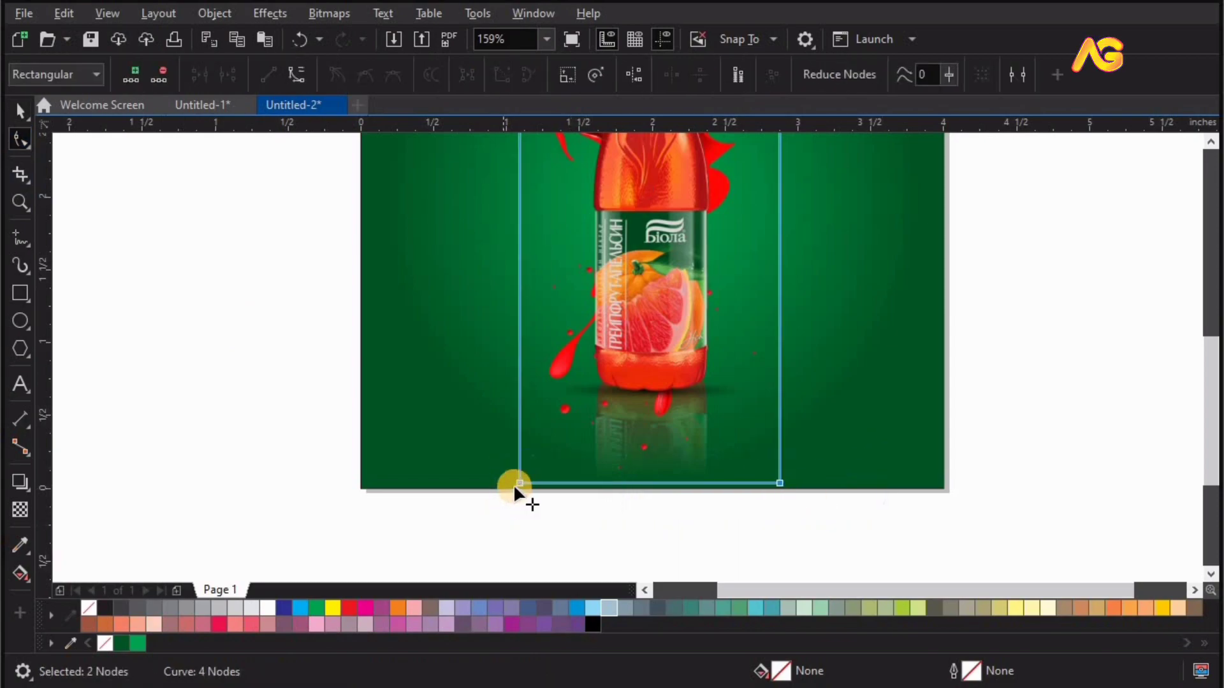
drag(513, 436, 510, 388)
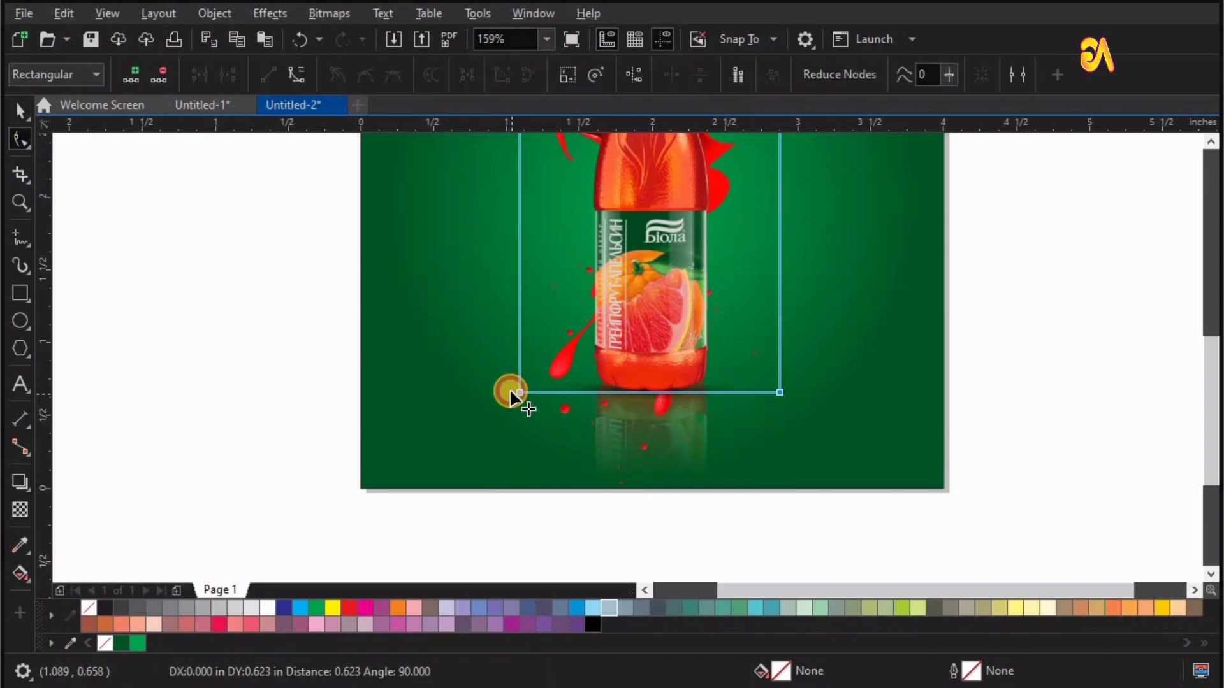
key(space)
key(F4)
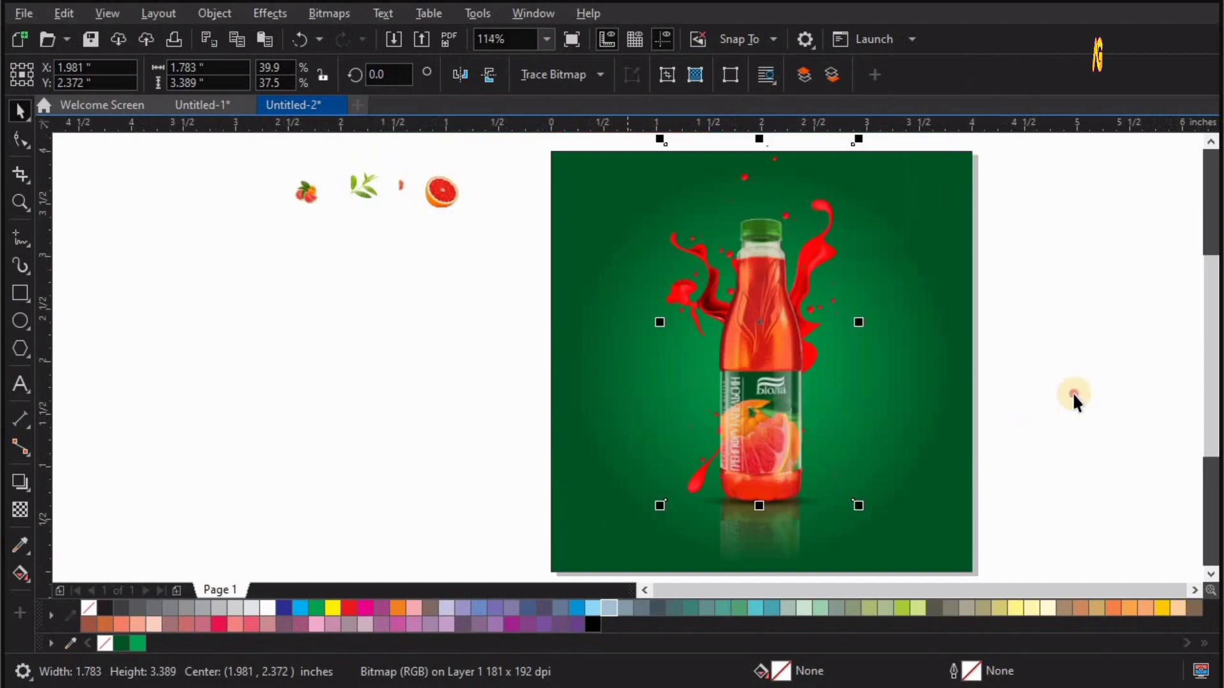
Enlarge the grapefruit slice image and move it onto the page
click(428, 233)
click(442, 191)
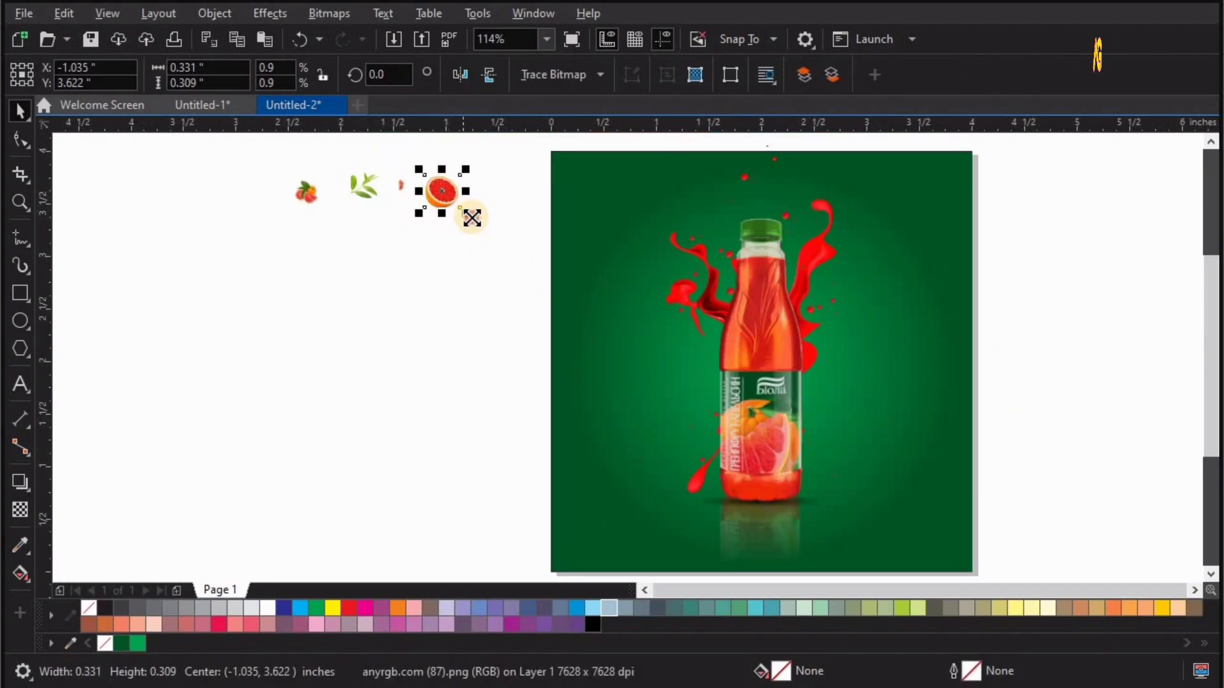
mouse_move(472, 218)
mouse_down()
mouse_move(773, 473)
mouse_move(750, 462)
mouse_up()
scroll(869, 459, up, 3)
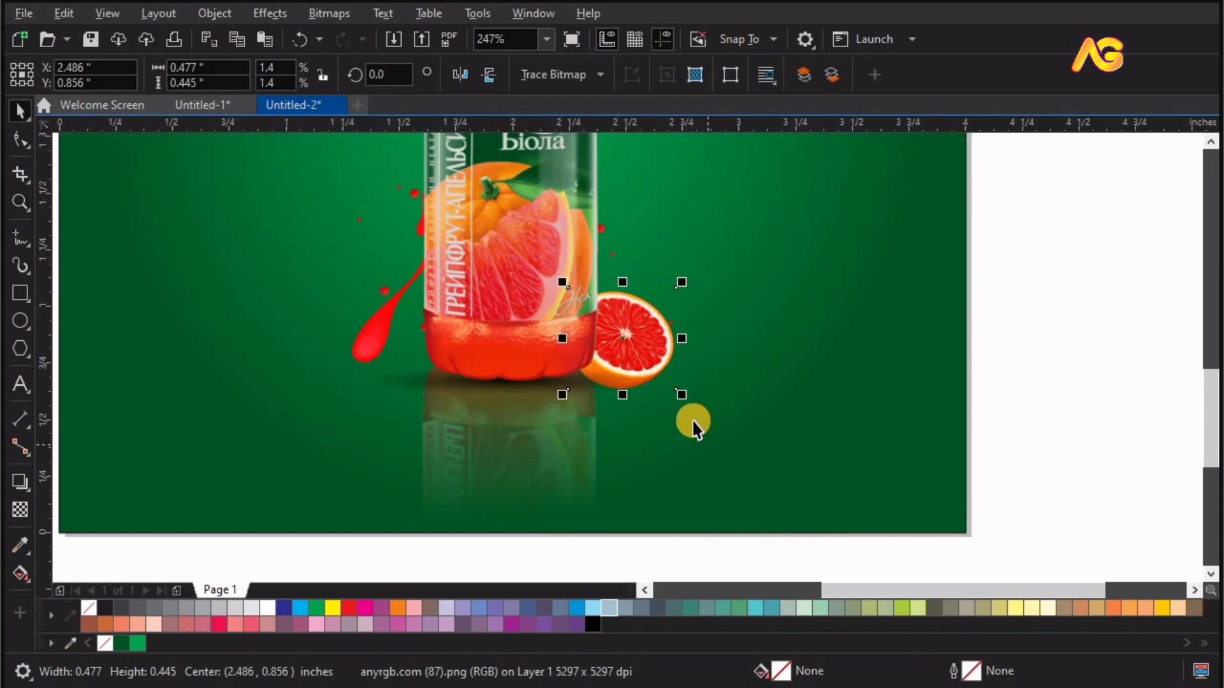
right_click(623, 339)
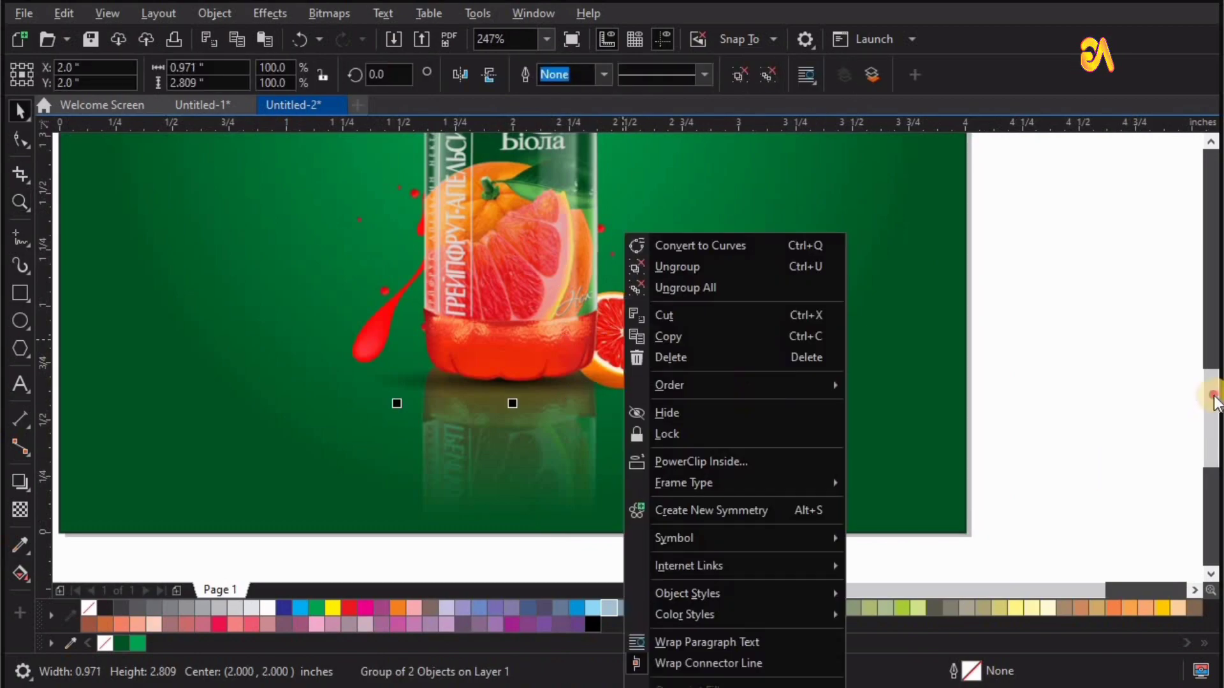
key(Escape)
click(1074, 241)
click(623, 357)
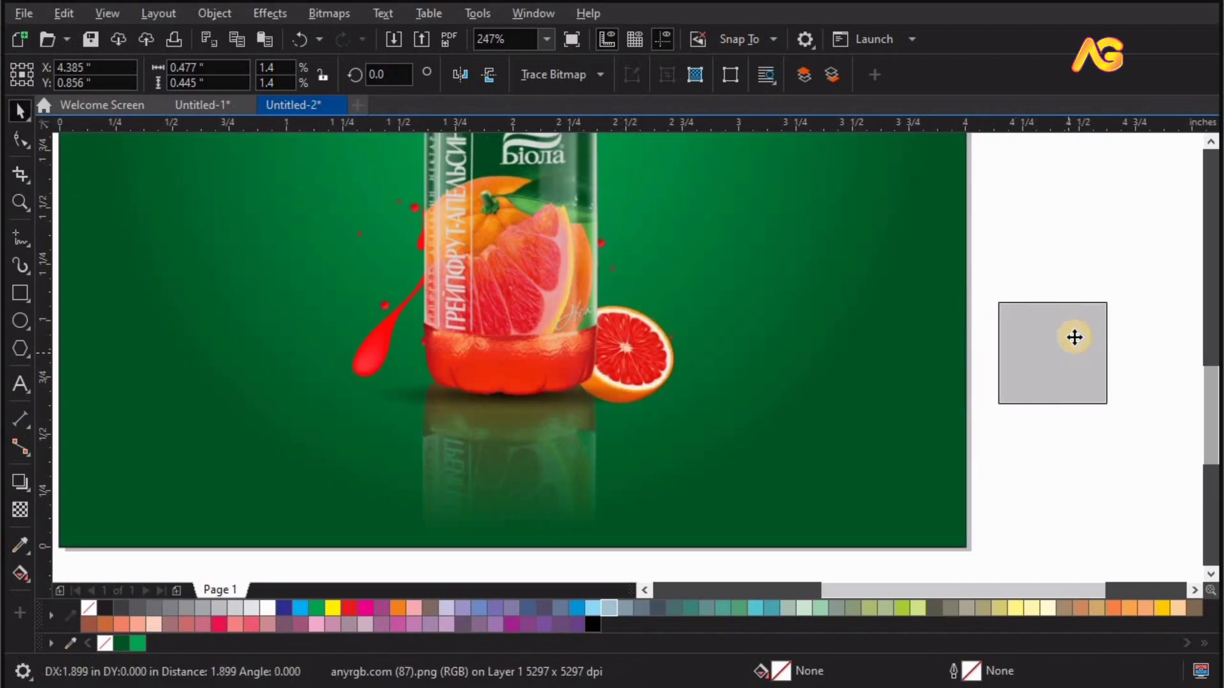
Send the grapefruit back one level and set it beside the bottle's base
drag(832, 373, 1073, 338)
right_click(1074, 338)
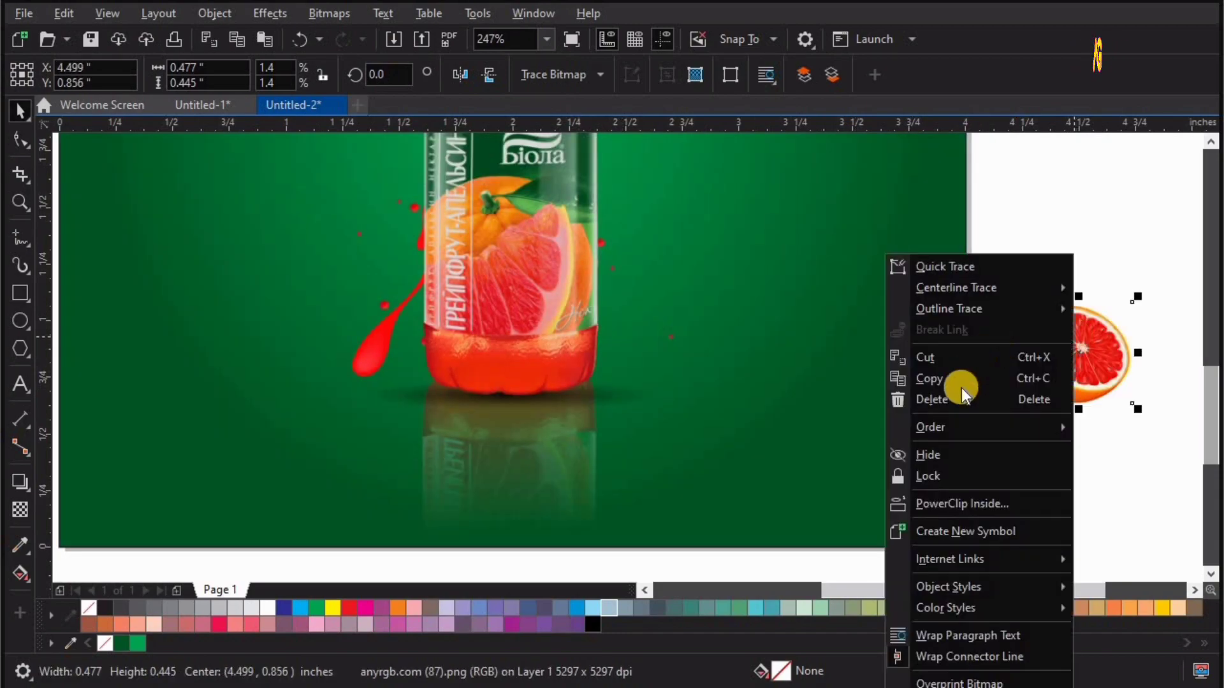
click(940, 423)
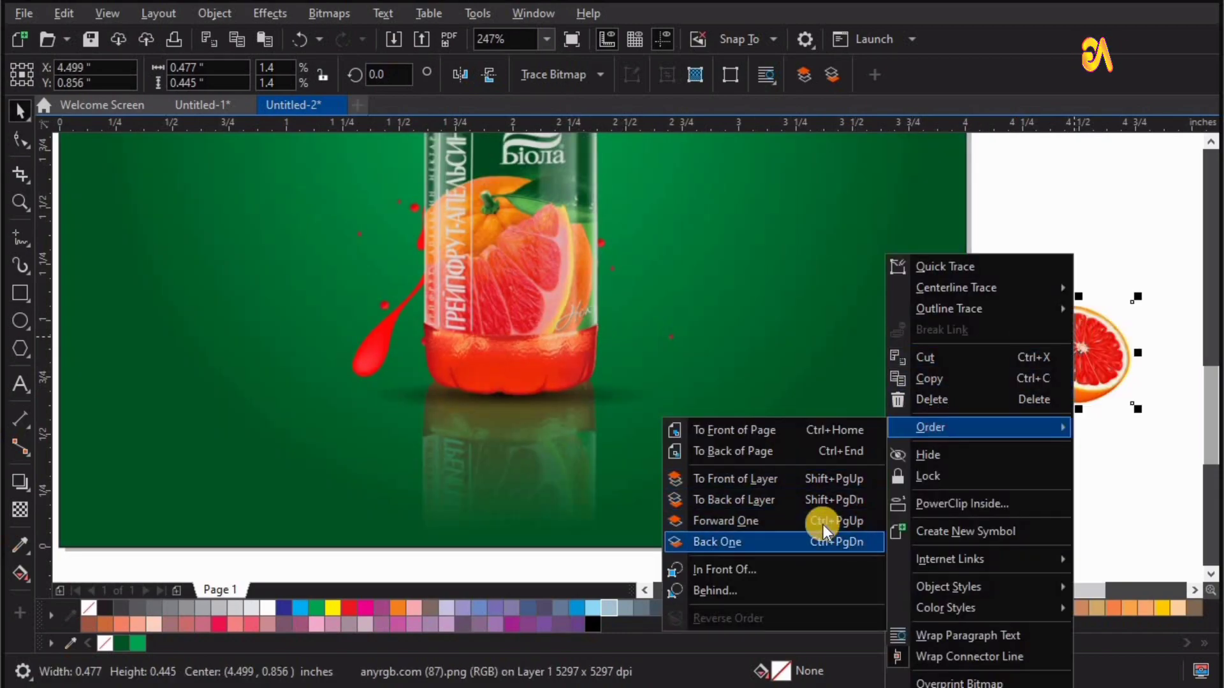
click(965, 495)
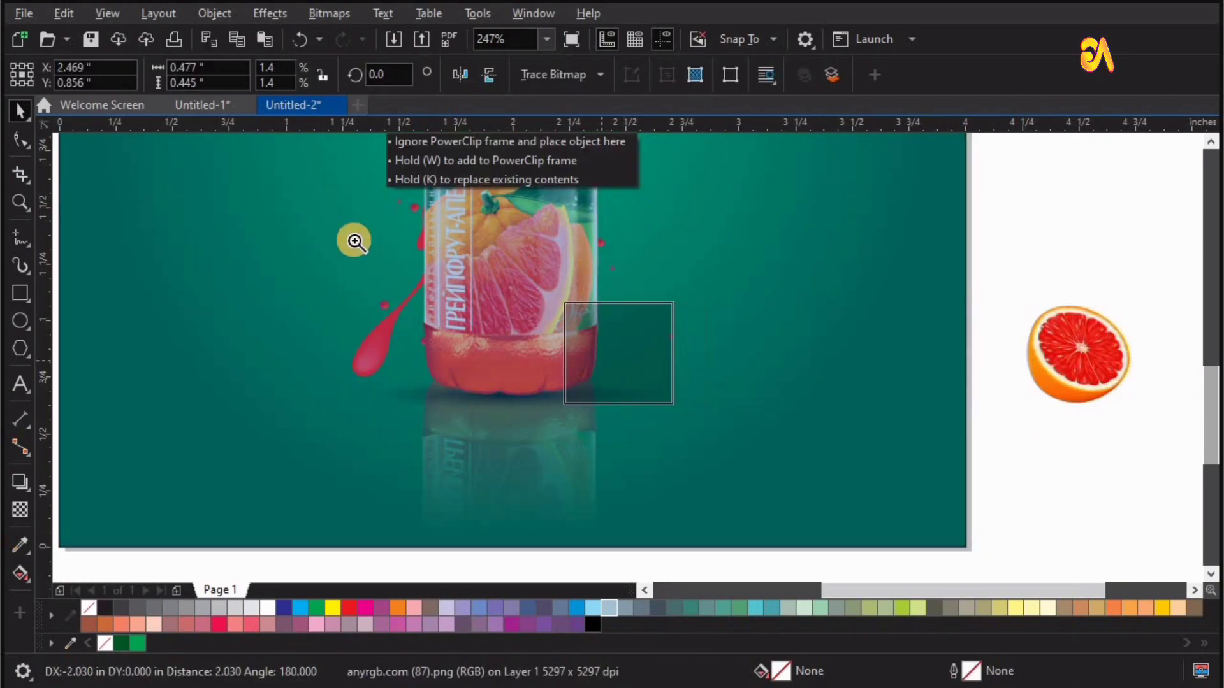
drag(648, 366, 561, 355)
Leave an upside-down copy of the grapefruit directly below it
key(z)
drag(327, 206, 890, 530)
key(space)
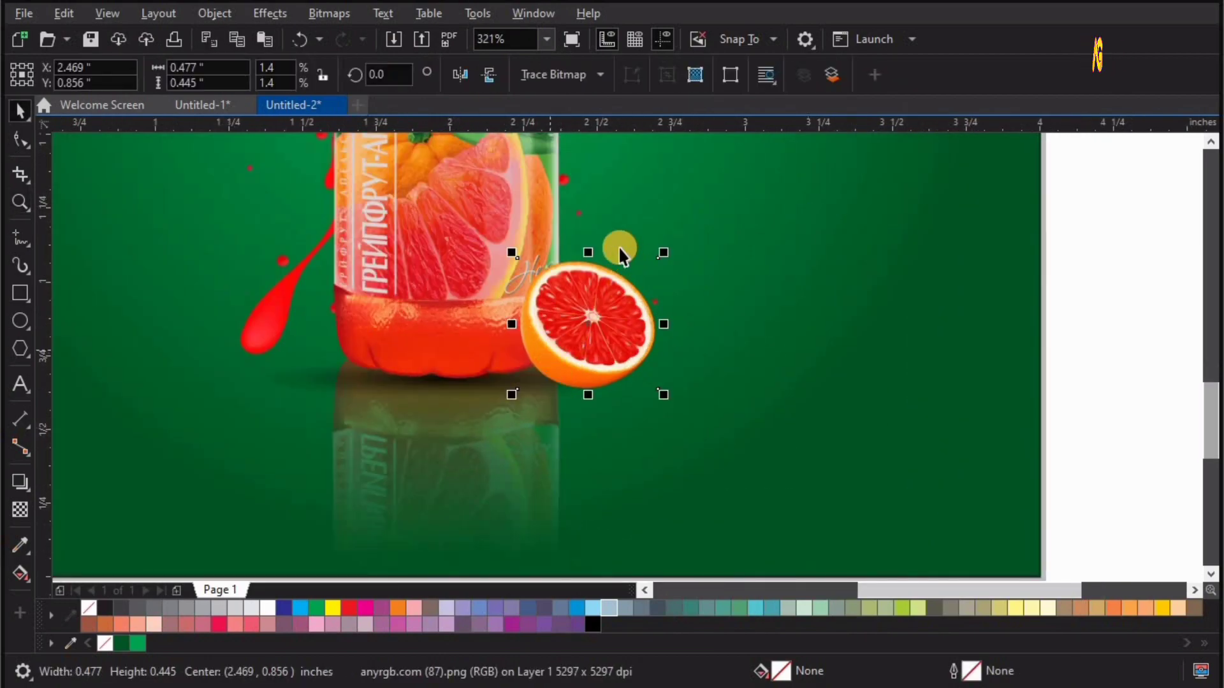
mouse_move(609, 332)
mouse_down()
mouse_move(609, 455)
mouse_move(567, 446)
mouse_up()
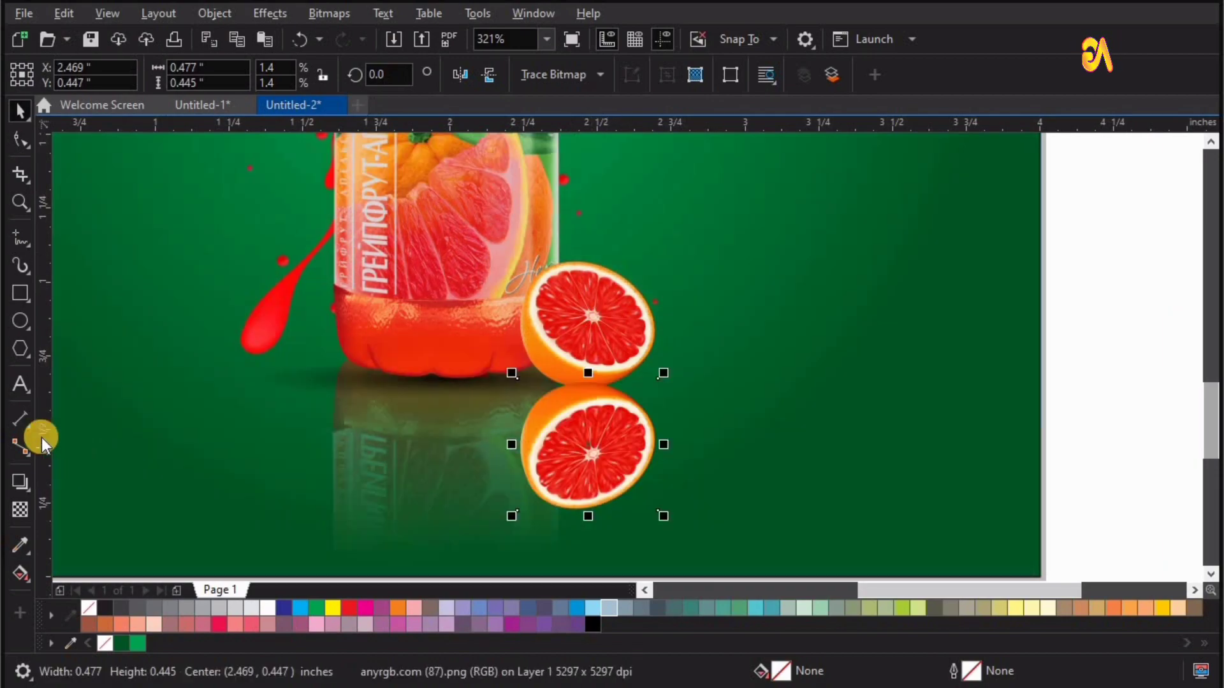
Fade the mirrored grapefruit with a linear transparency, then open the background PowerClip's contents
drag(590, 373, 585, 508)
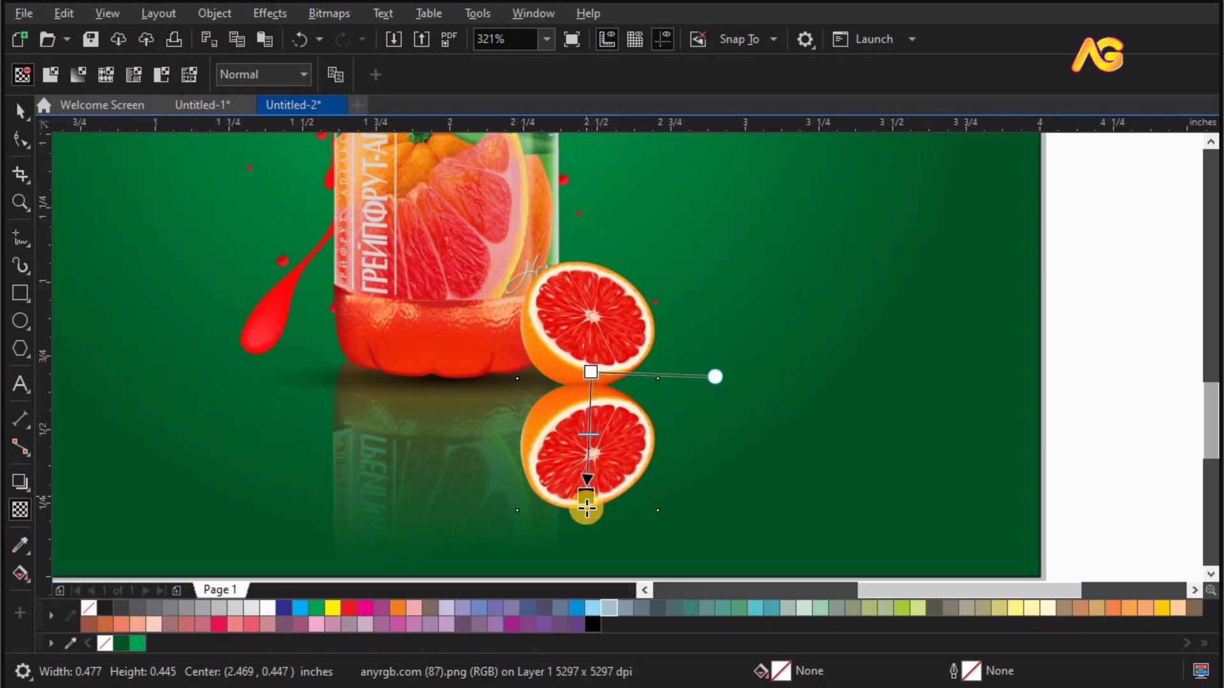
drag(591, 373, 585, 246)
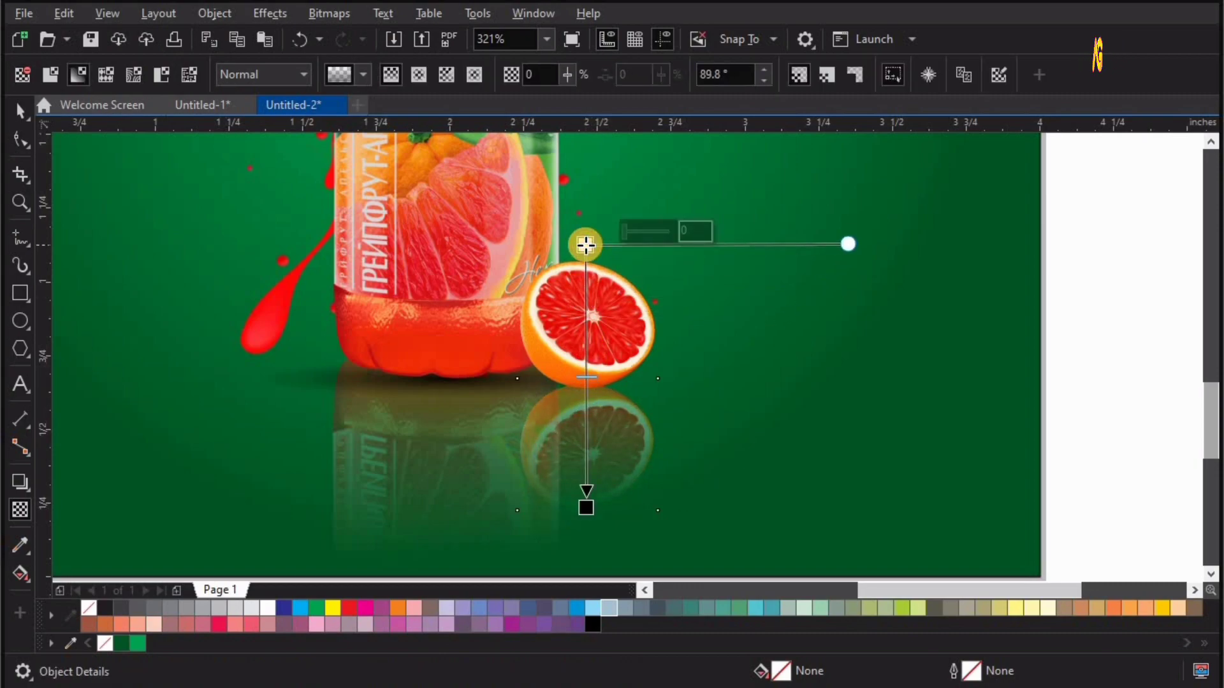
key(space)
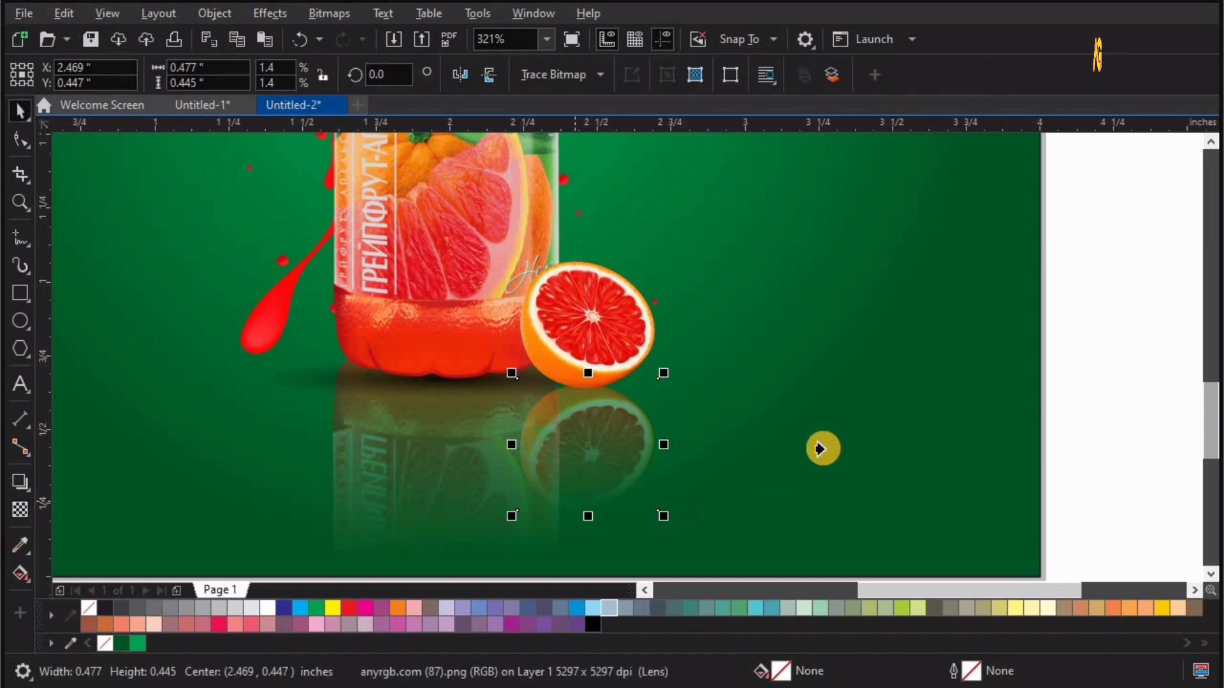
double_click(319, 457)
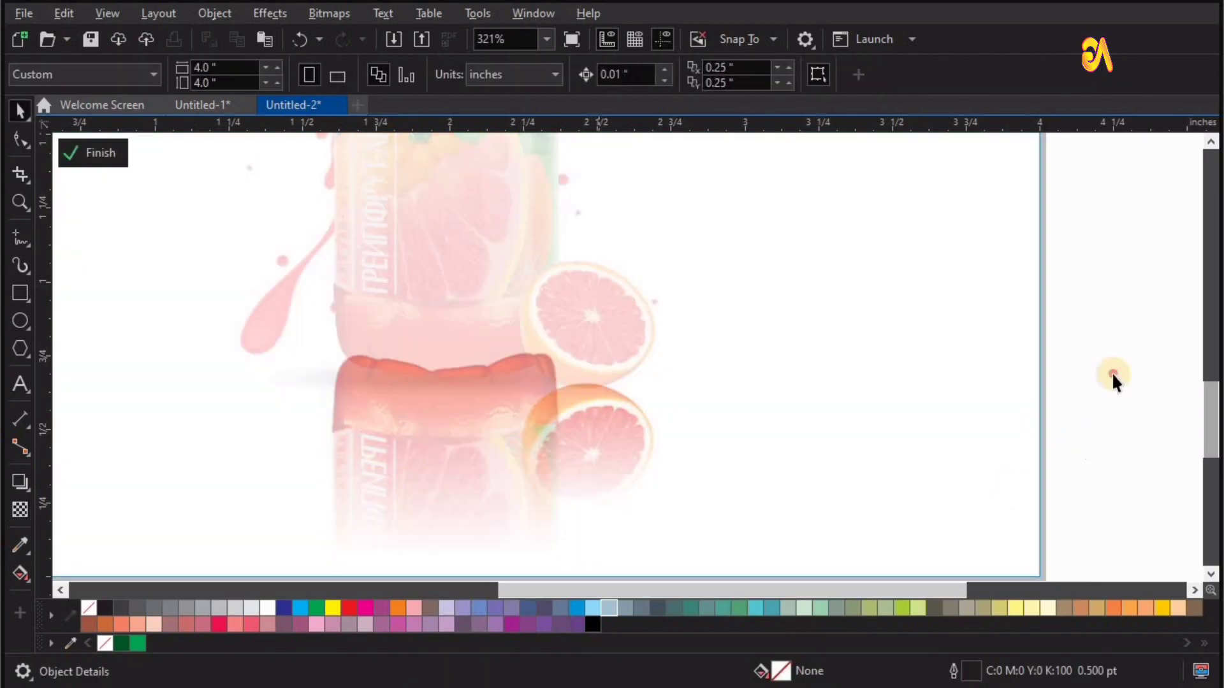
Bring the grapefruit forward one level inside the background frame
click(93, 152)
click(89, 152)
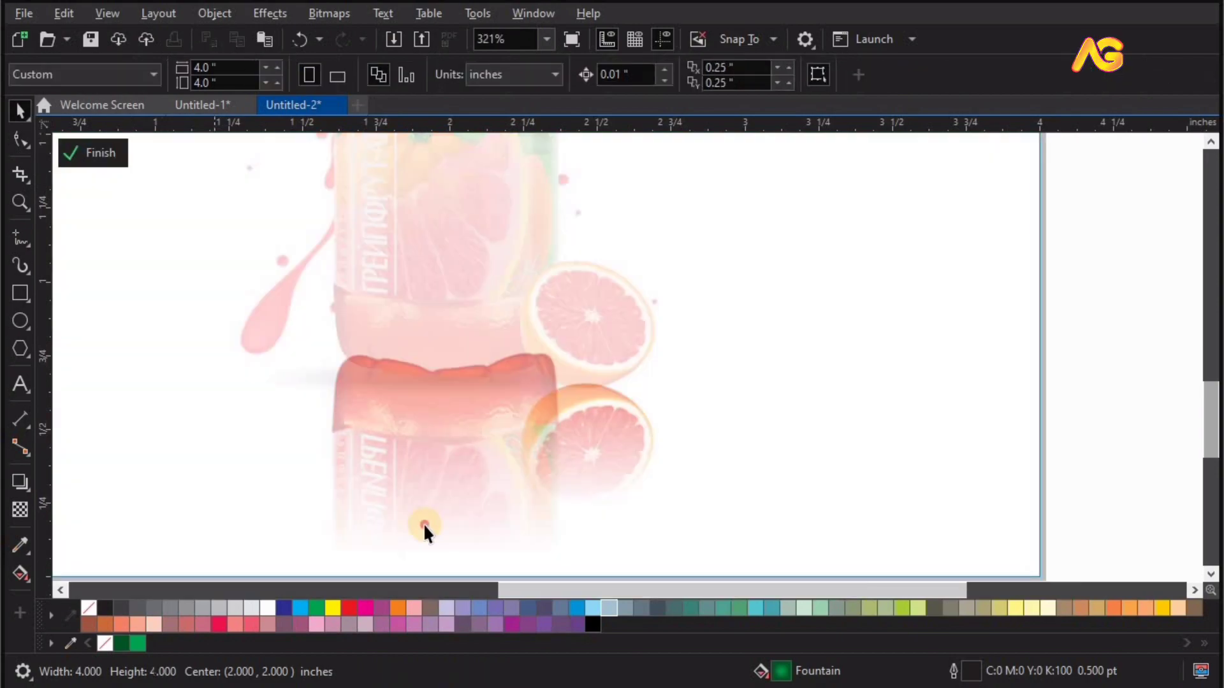
click(424, 529)
right_click(424, 528)
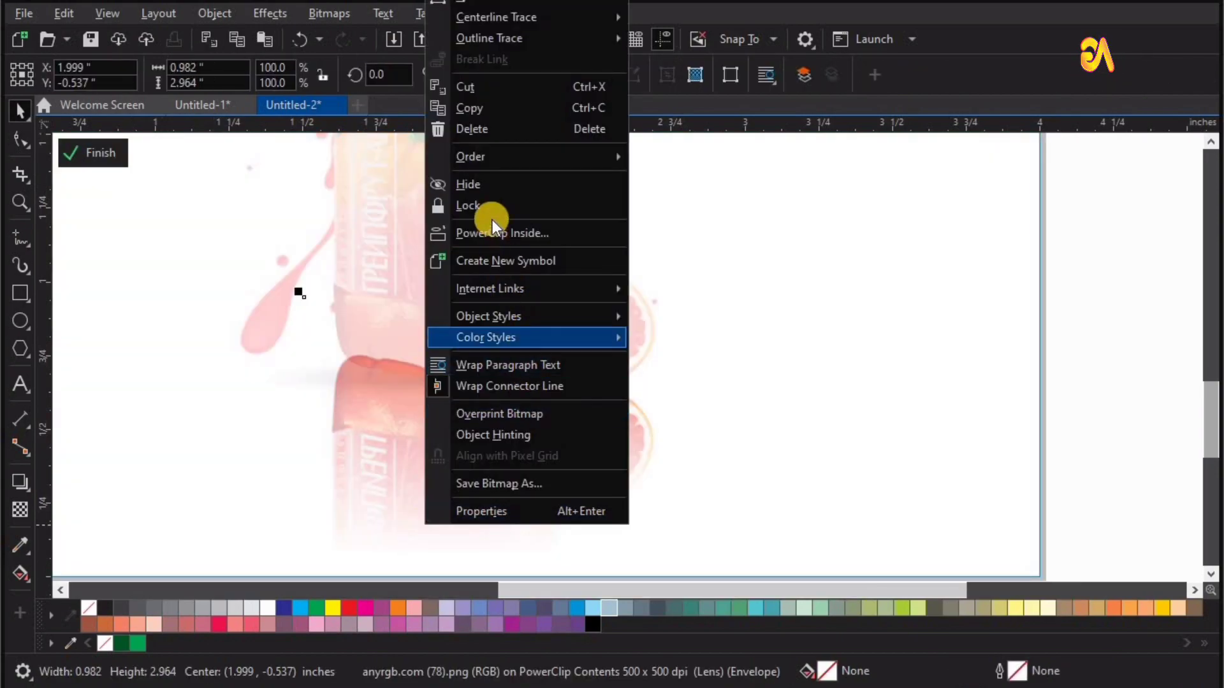
mouse_move(526, 156)
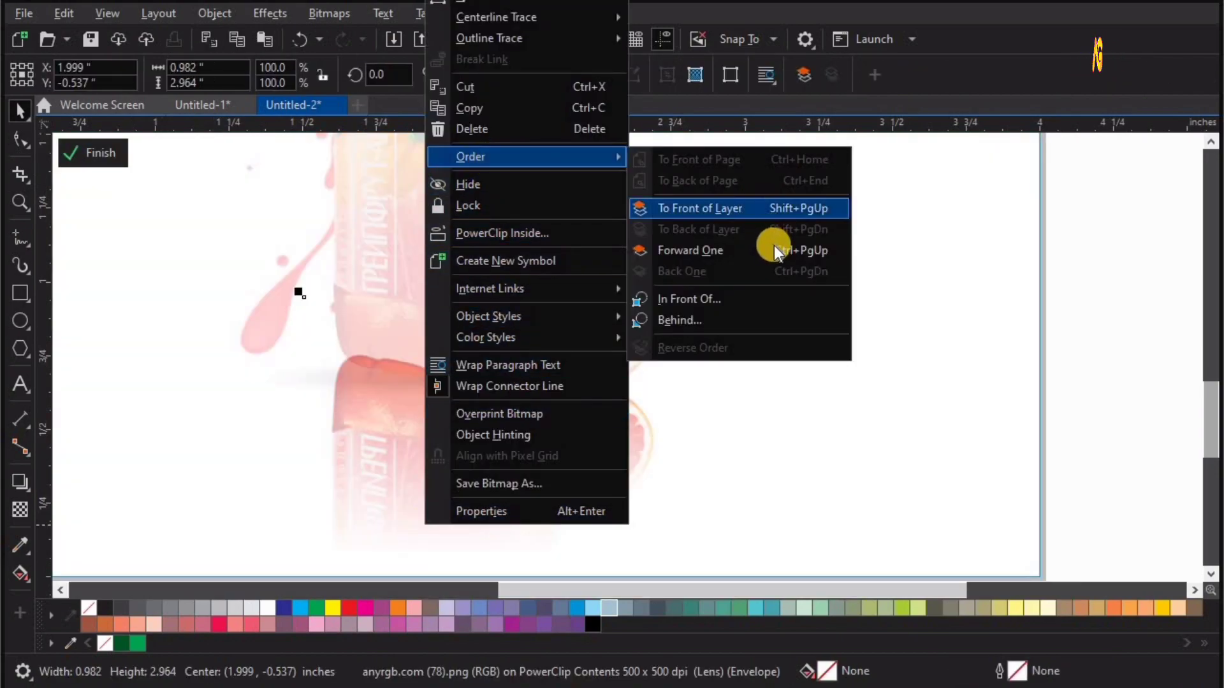
click(774, 246)
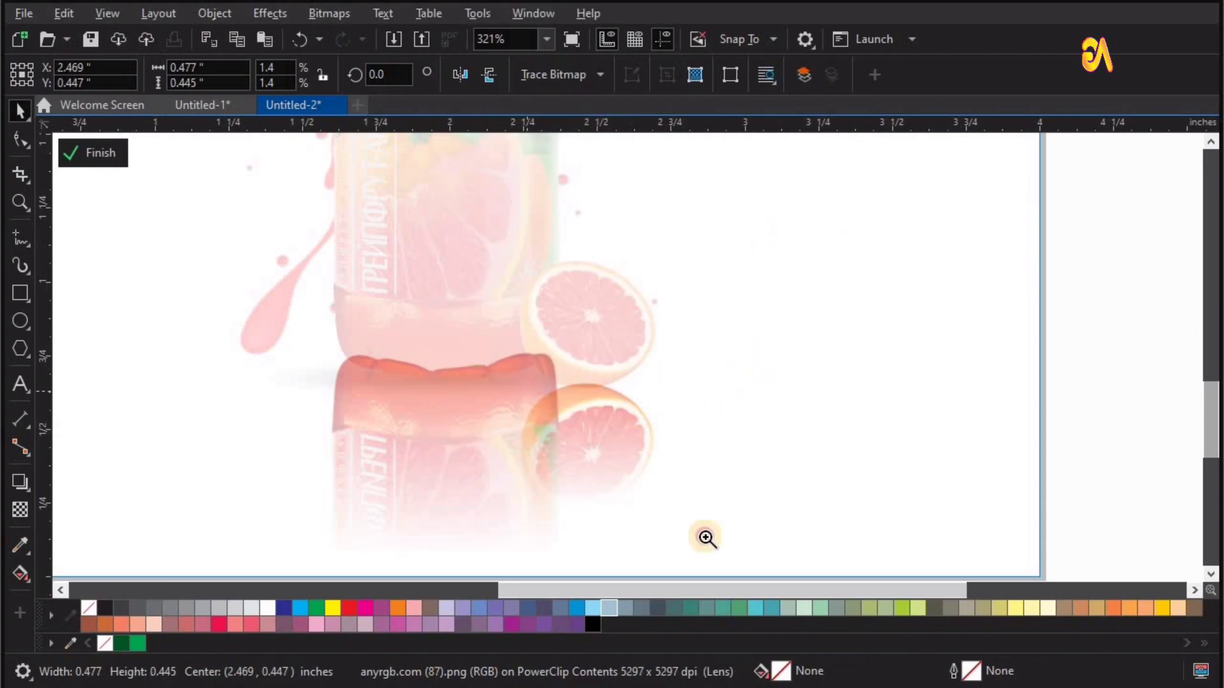
drag(363, 322, 759, 567)
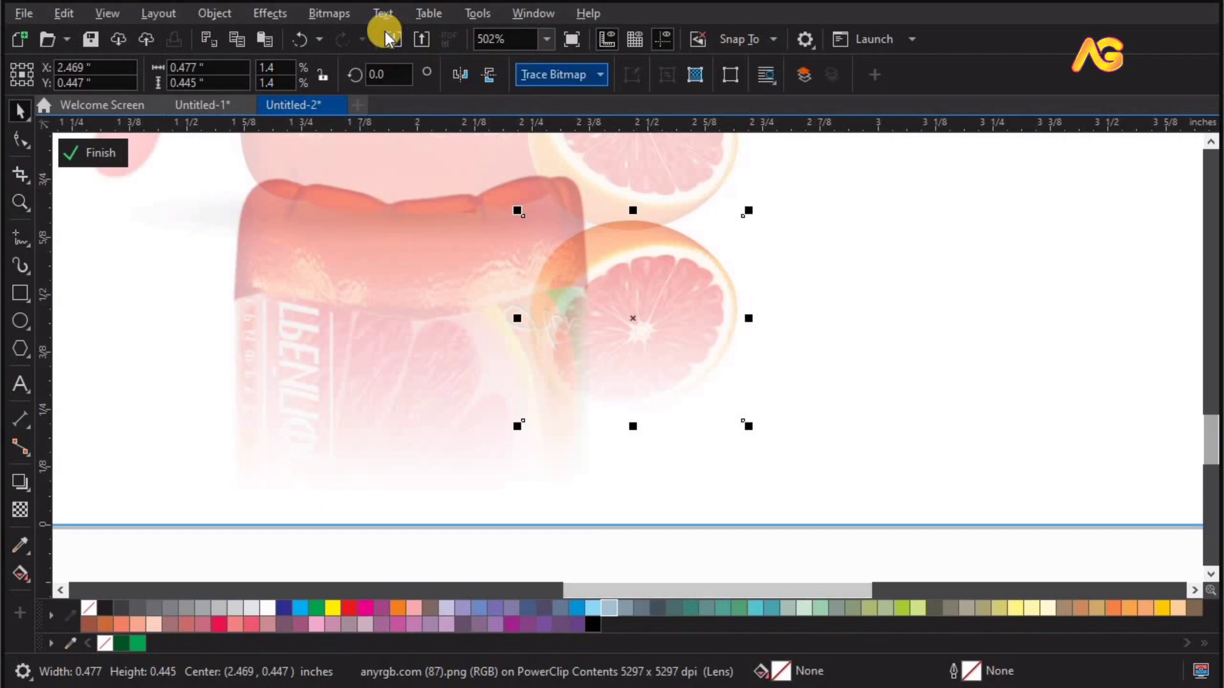
Convert the grapefruit reflection to a 500 dpi bitmap
click(337, 15)
click(347, 37)
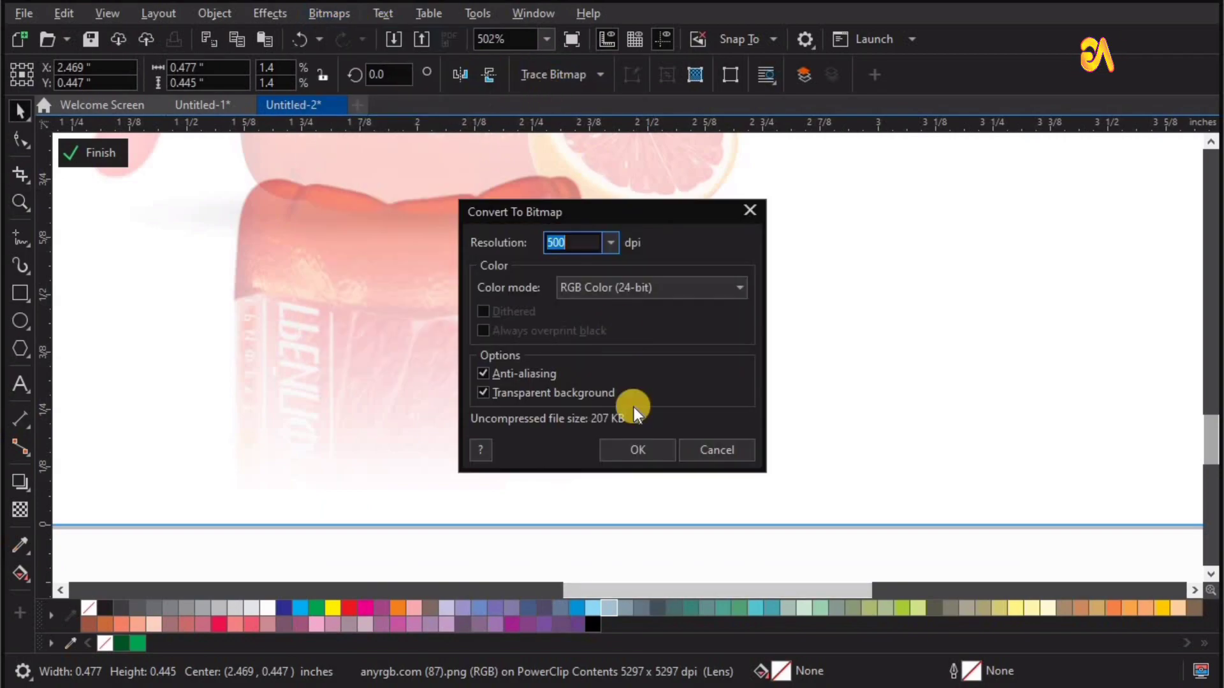
click(629, 450)
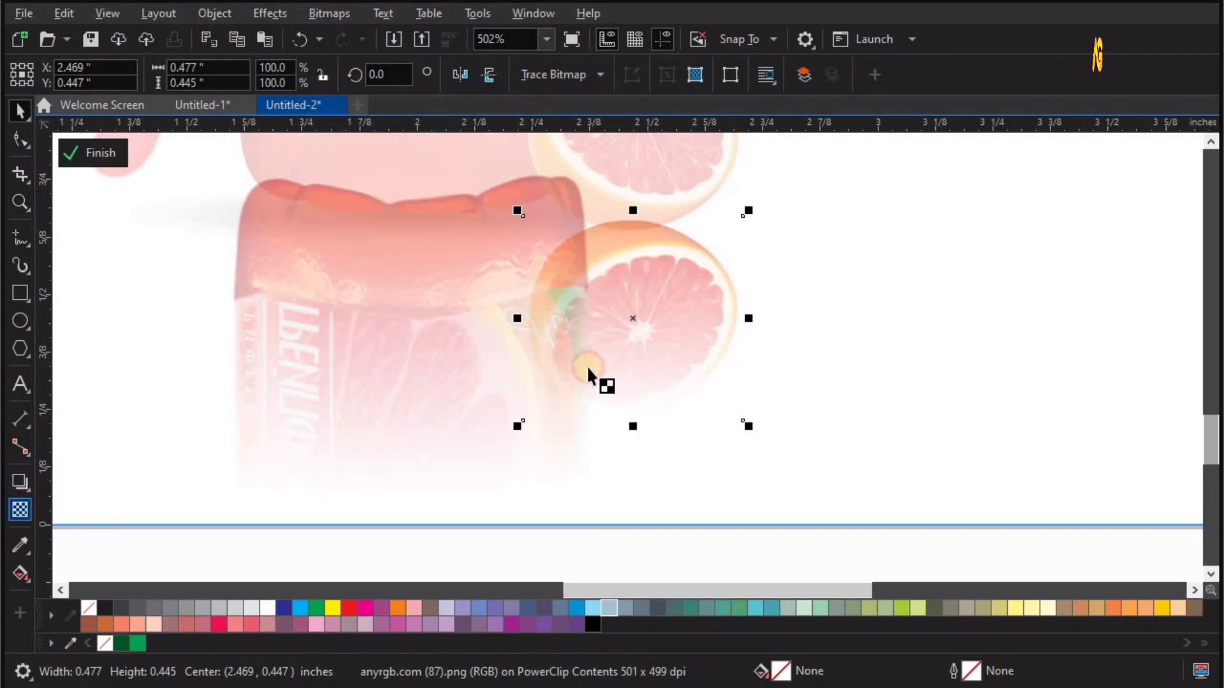
Fade the reflection's inner edge with a horizontal linear transparency and finish frame editing
click(588, 370)
drag(557, 297, 608, 294)
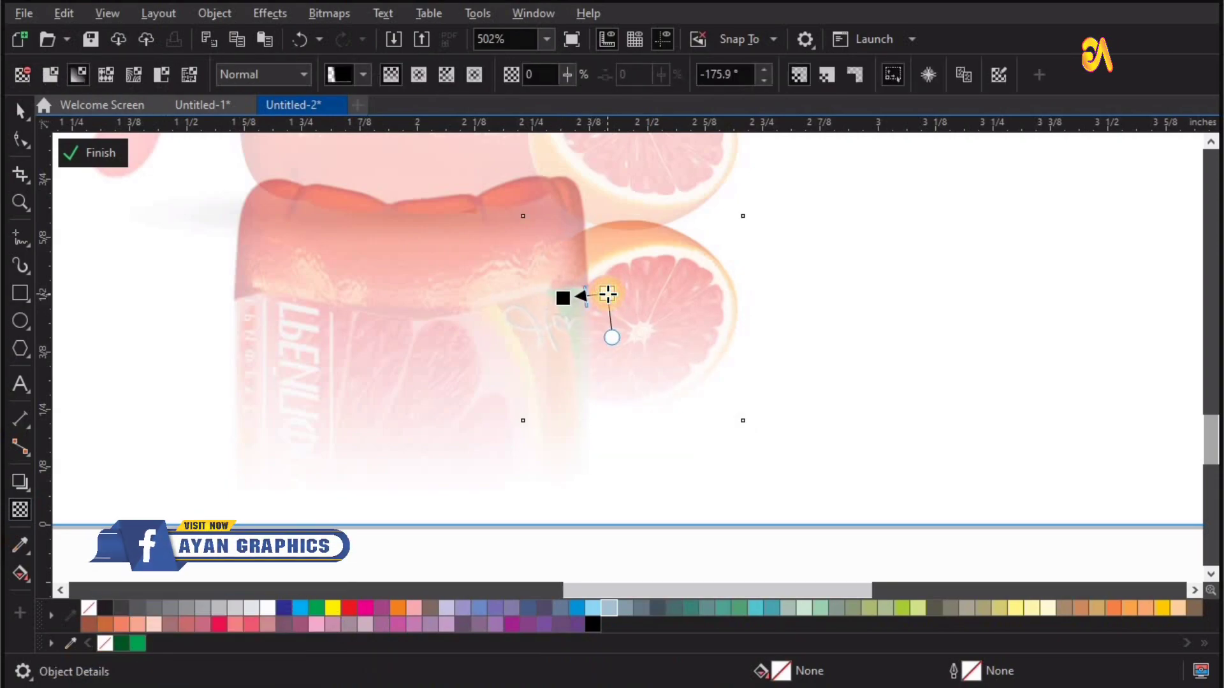
click(94, 153)
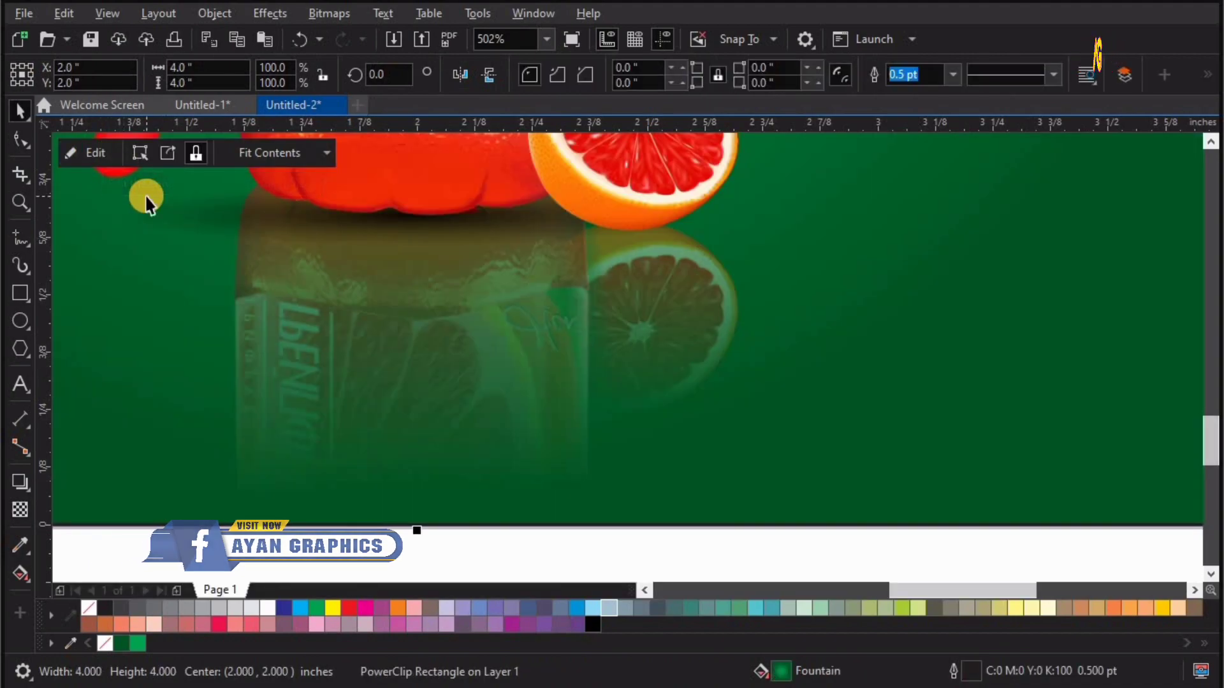
scroll(929, 401, down, 5)
click(929, 401)
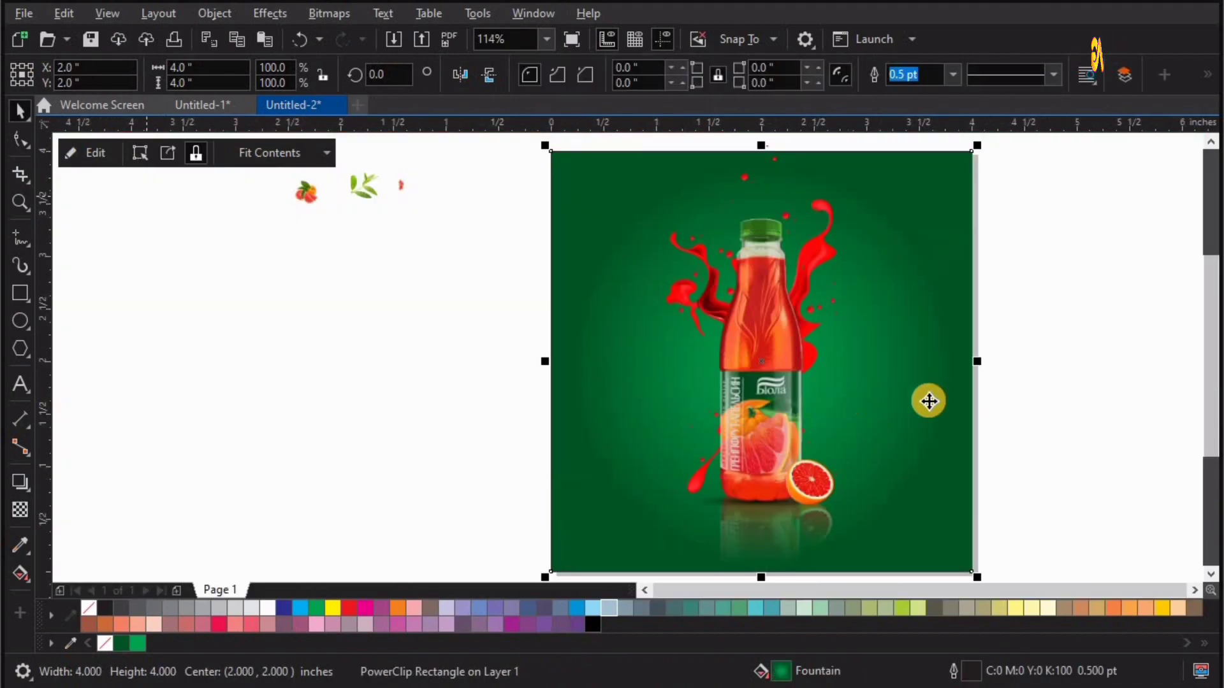
Place the enlarged grapefruit-and-leaf cluster beside the bottle's label; park the leaf sprig right of the page
click(1001, 373)
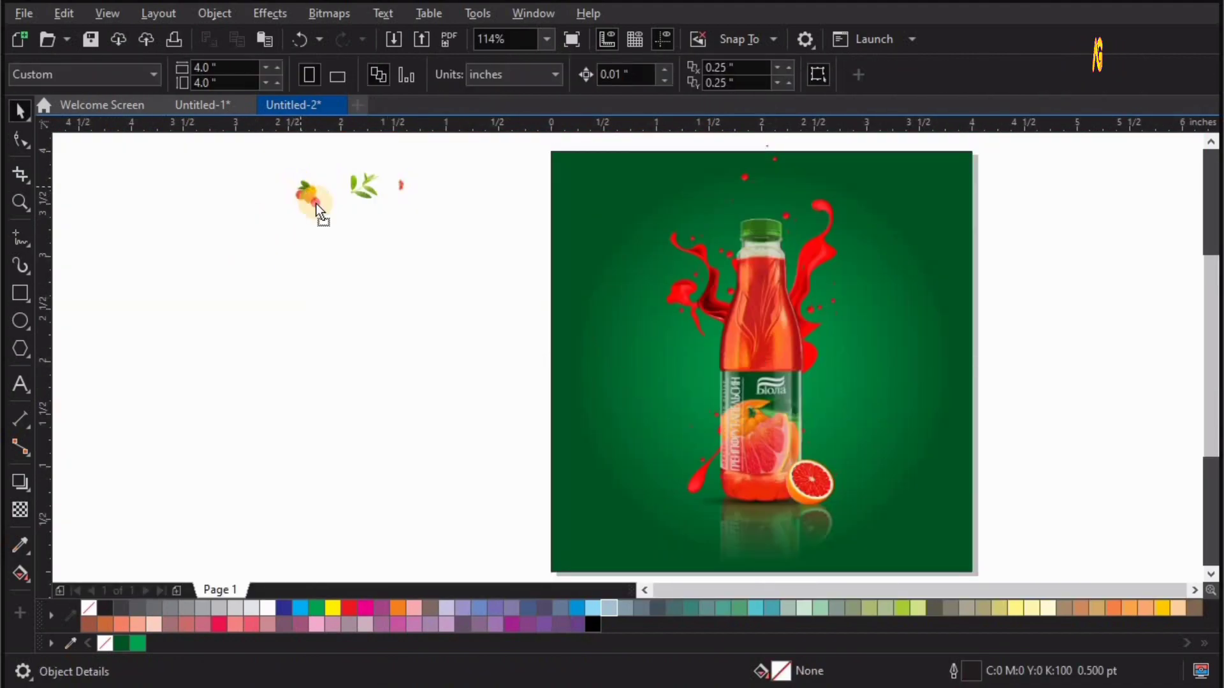
drag(316, 204, 709, 372)
key(z)
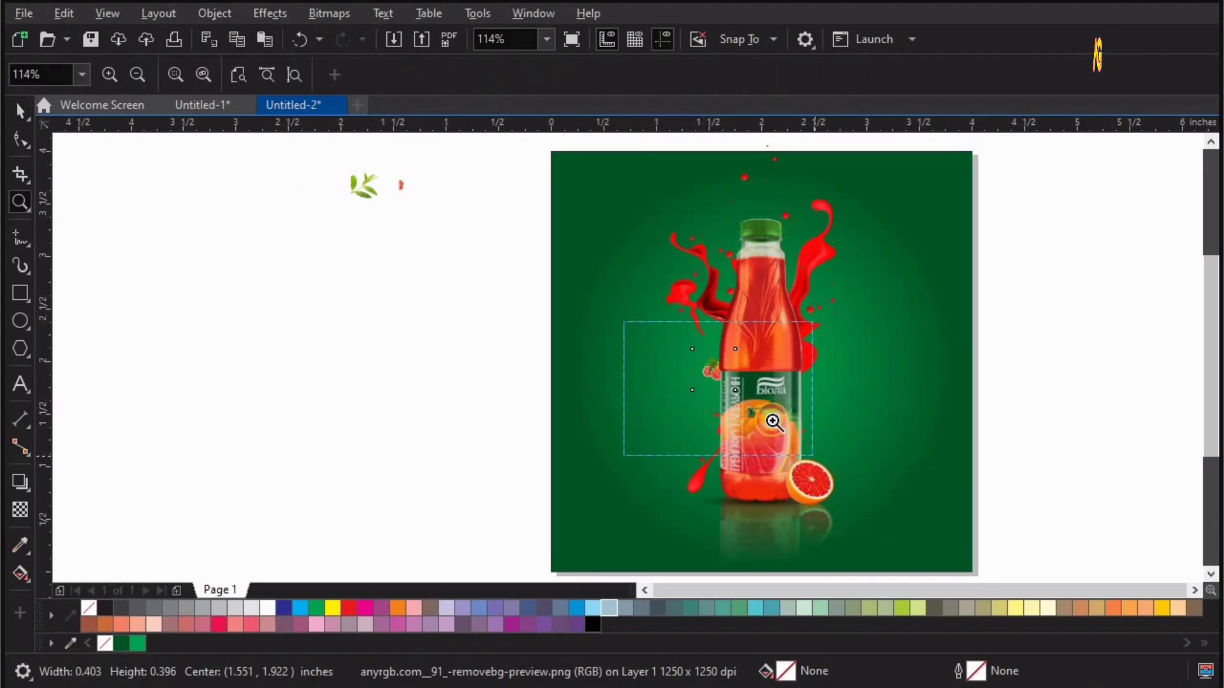
click(774, 422)
key(space)
mouse_move(656, 355)
mouse_down()
mouse_move(611, 327)
mouse_move(586, 289)
mouse_move(570, 321)
mouse_move(585, 312)
mouse_up()
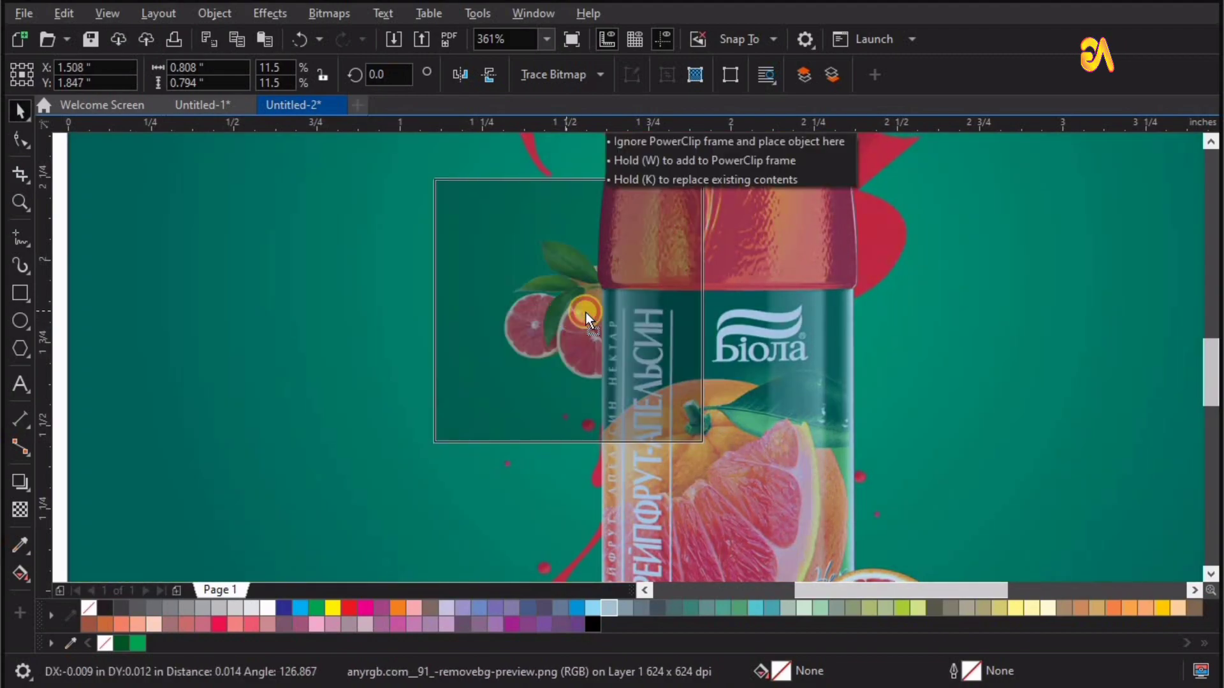
scroll(368, 241, down, 4)
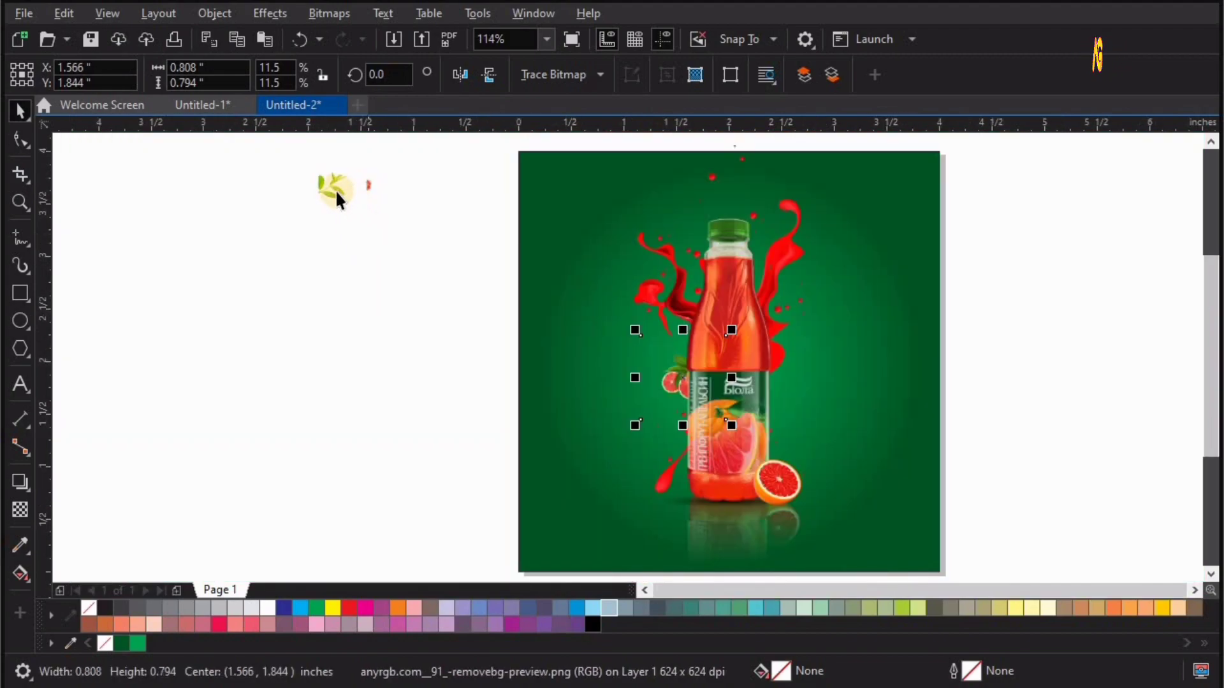
drag(336, 199, 990, 210)
Rotate the leaf sprig to about 190.6° and move it to the page's top-right corner
key(z)
click(923, 191)
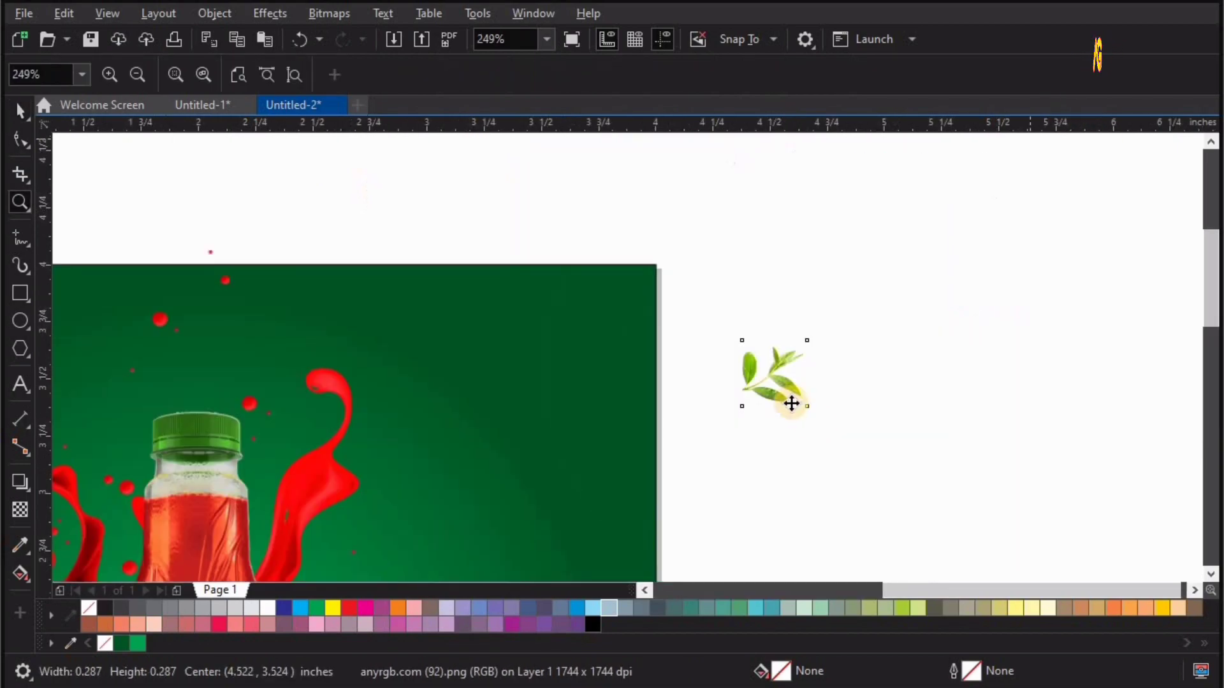
key(space)
click(818, 336)
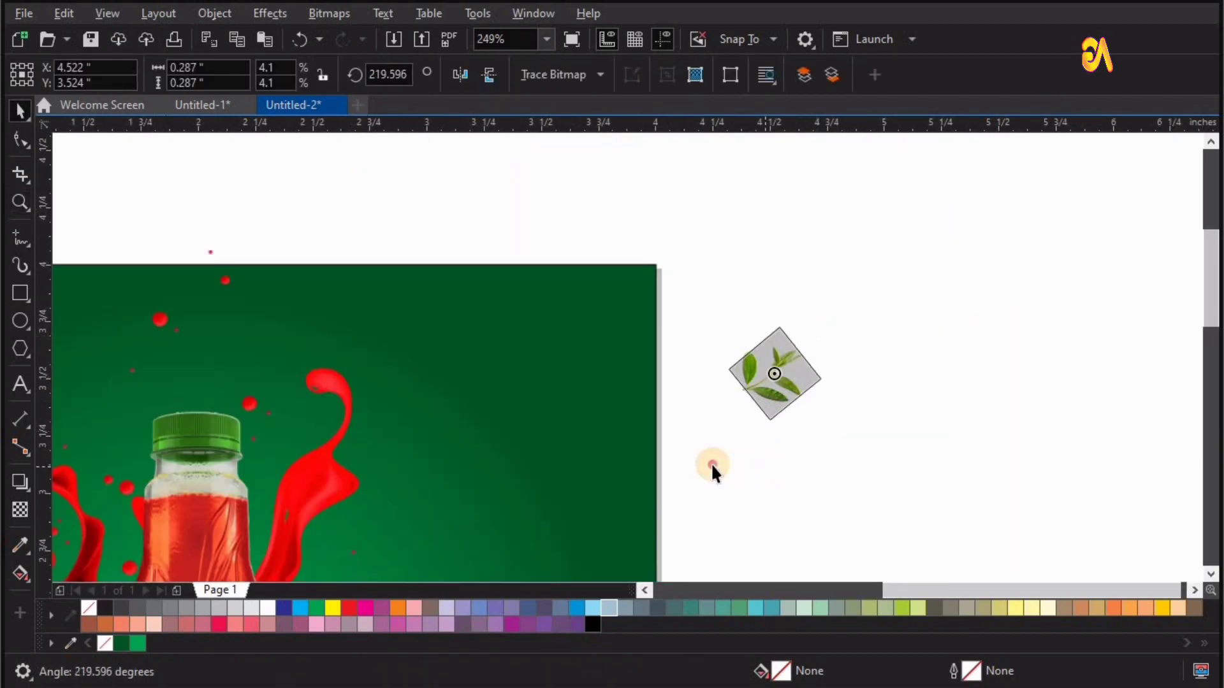
drag(820, 327, 717, 462)
drag(785, 378, 640, 322)
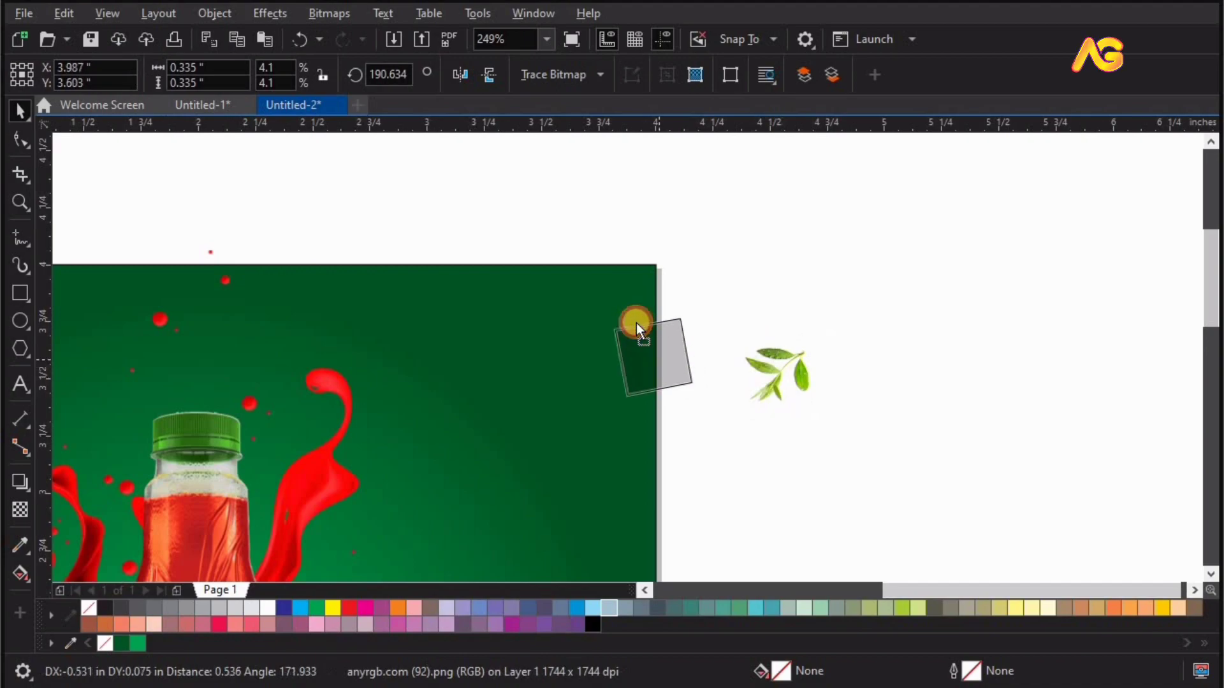
Enlarge the leaf sprig to 0.636 × 0.636 inches and nudge it into the corner
key(space)
click(299, 520)
key(space)
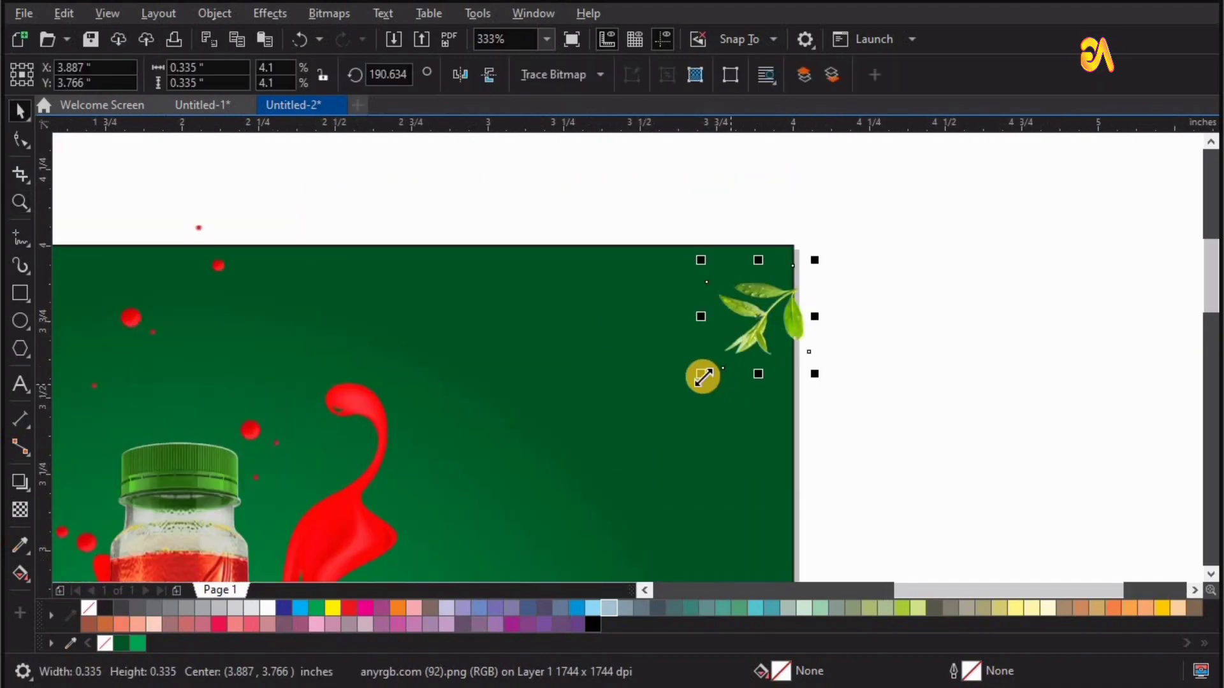
mouse_move(702, 375)
mouse_down()
mouse_move(797, 332)
mouse_move(768, 316)
mouse_up()
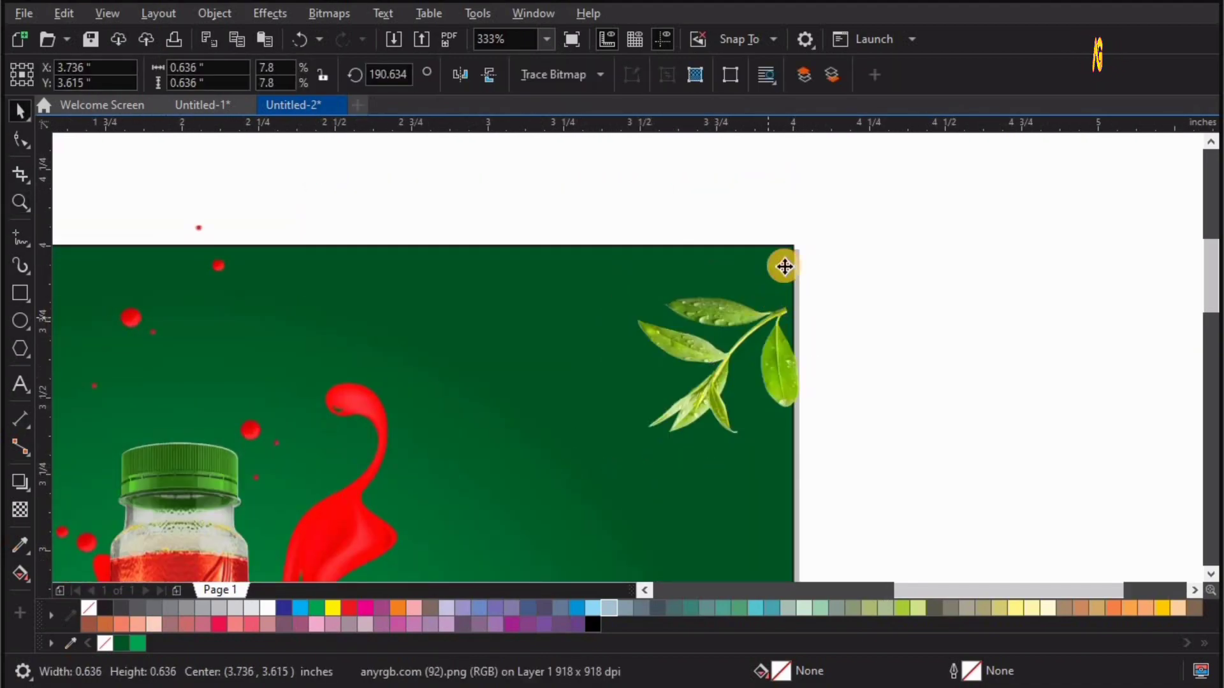
drag(784, 266, 781, 247)
Apply a 7.5-pixel Gaussian blur to the leaf sprig
click(269, 14)
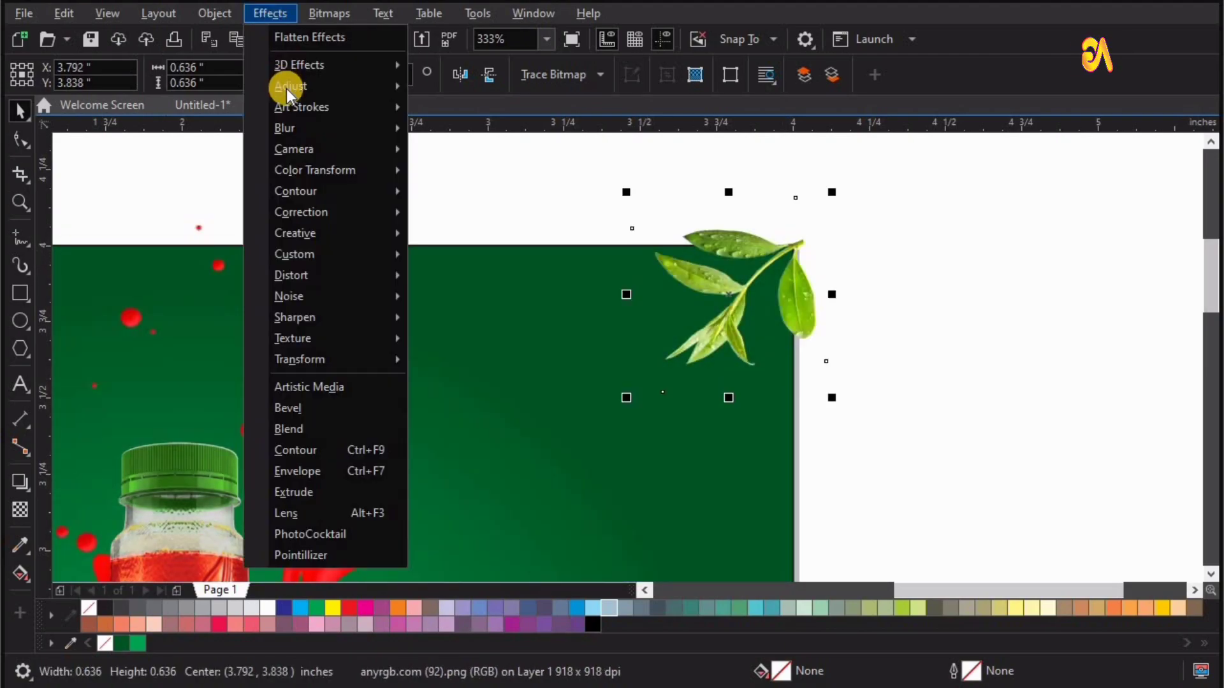
mouse_move(285, 128)
click(357, 131)
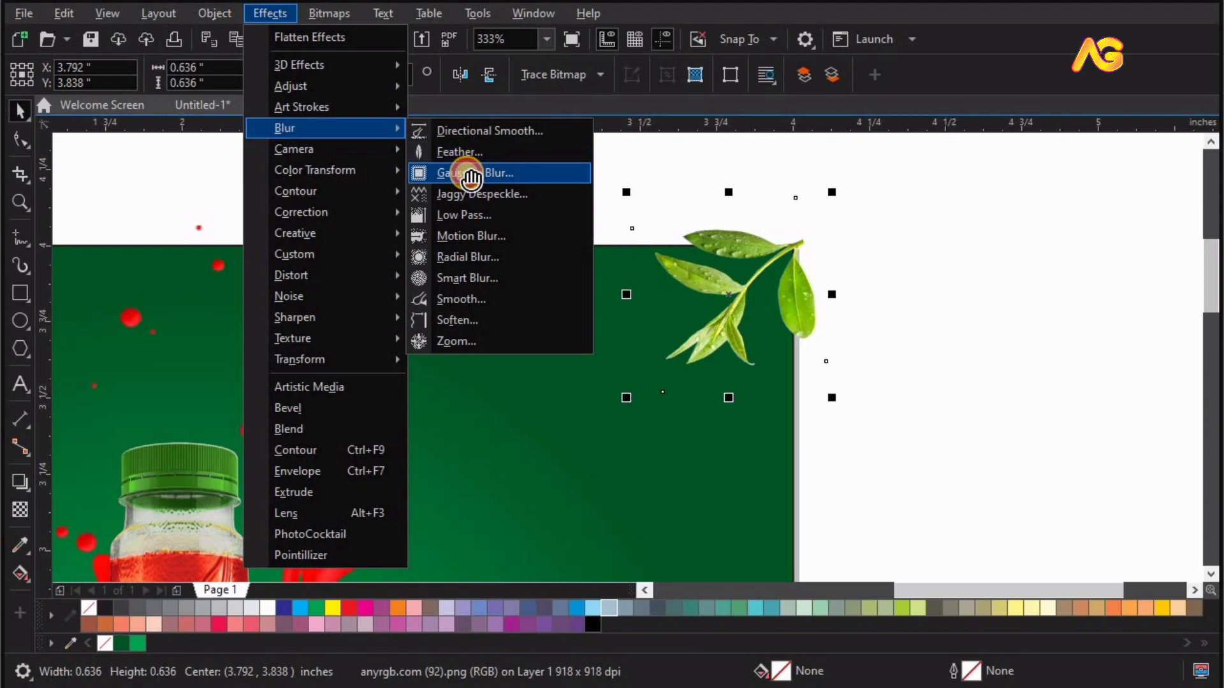
click(471, 174)
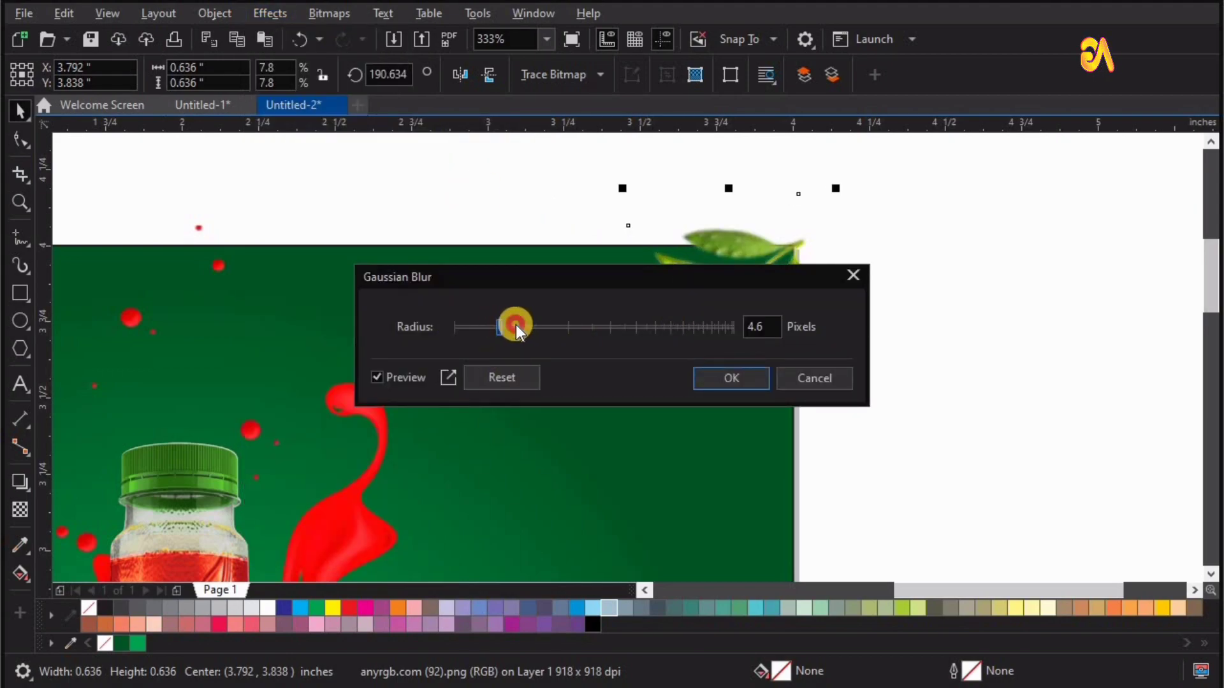
drag(515, 323, 533, 324)
drag(459, 277, 281, 170)
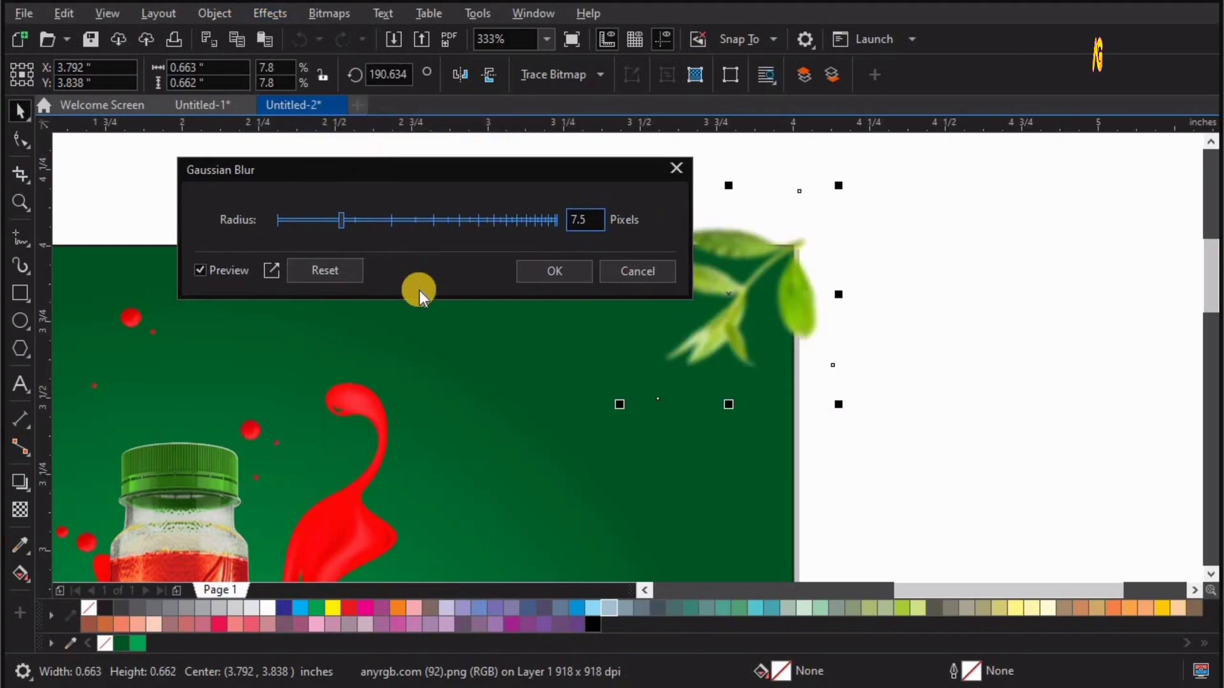
key(Return)
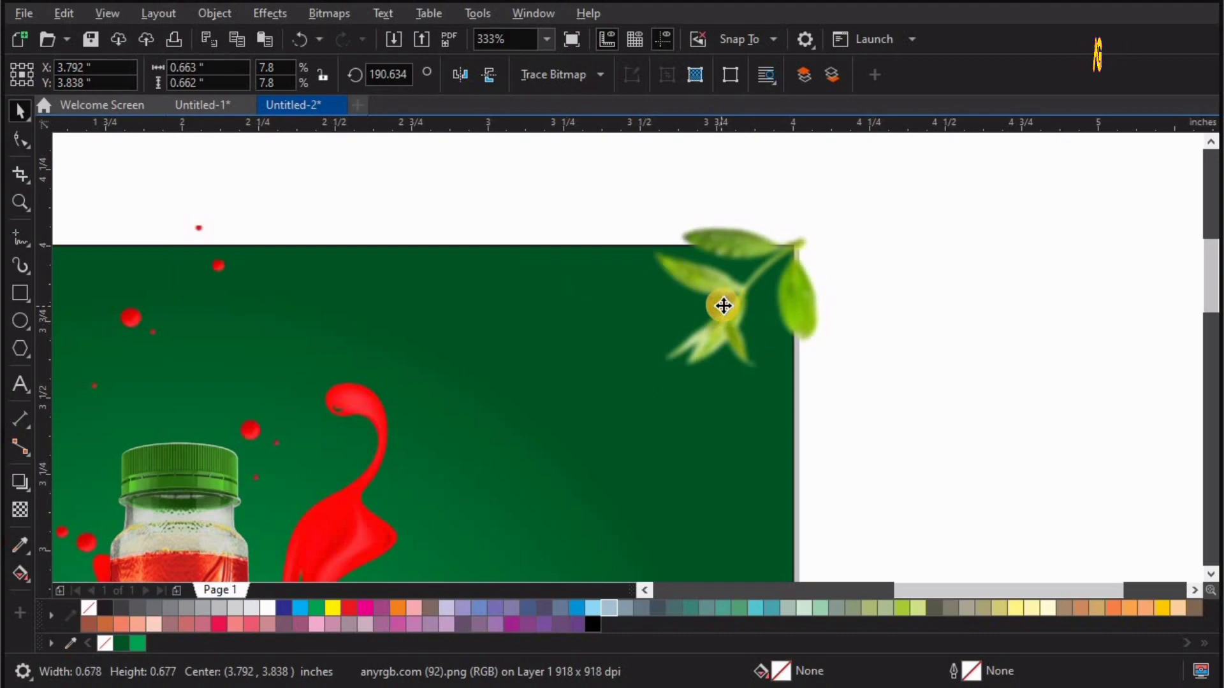
Place the blurred leaf inside the green background frame with PowerClip
drag(727, 311, 731, 312)
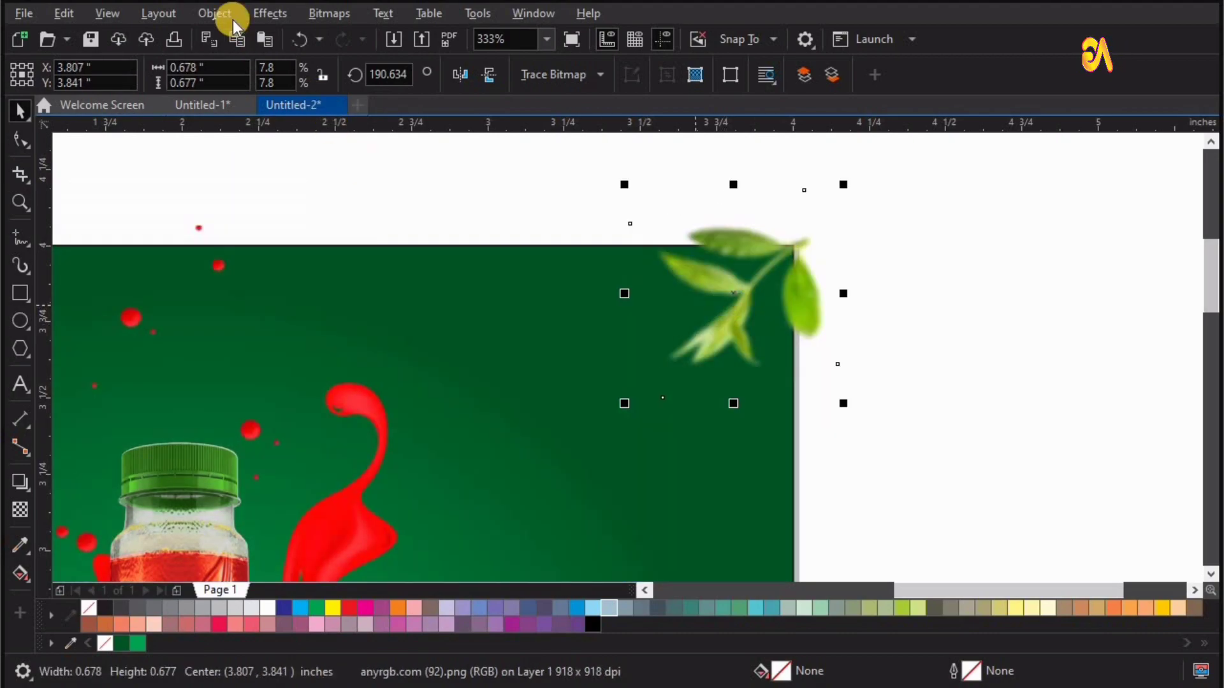
click(217, 13)
mouse_move(245, 86)
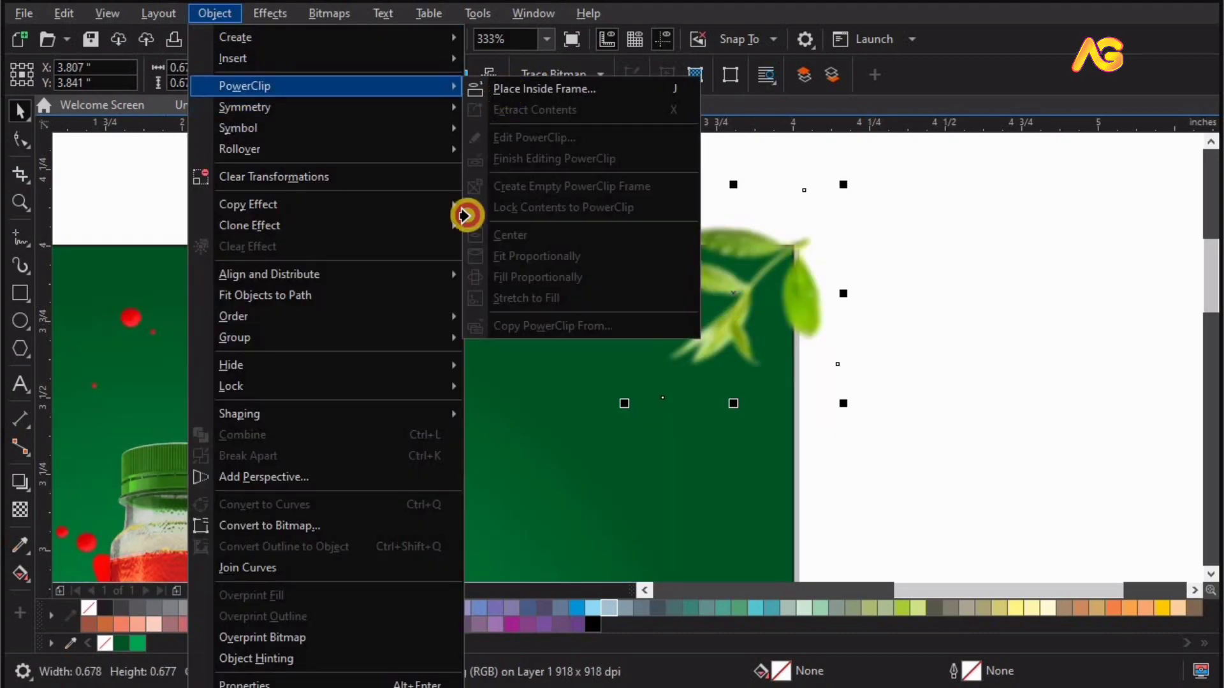
click(492, 371)
click(924, 321)
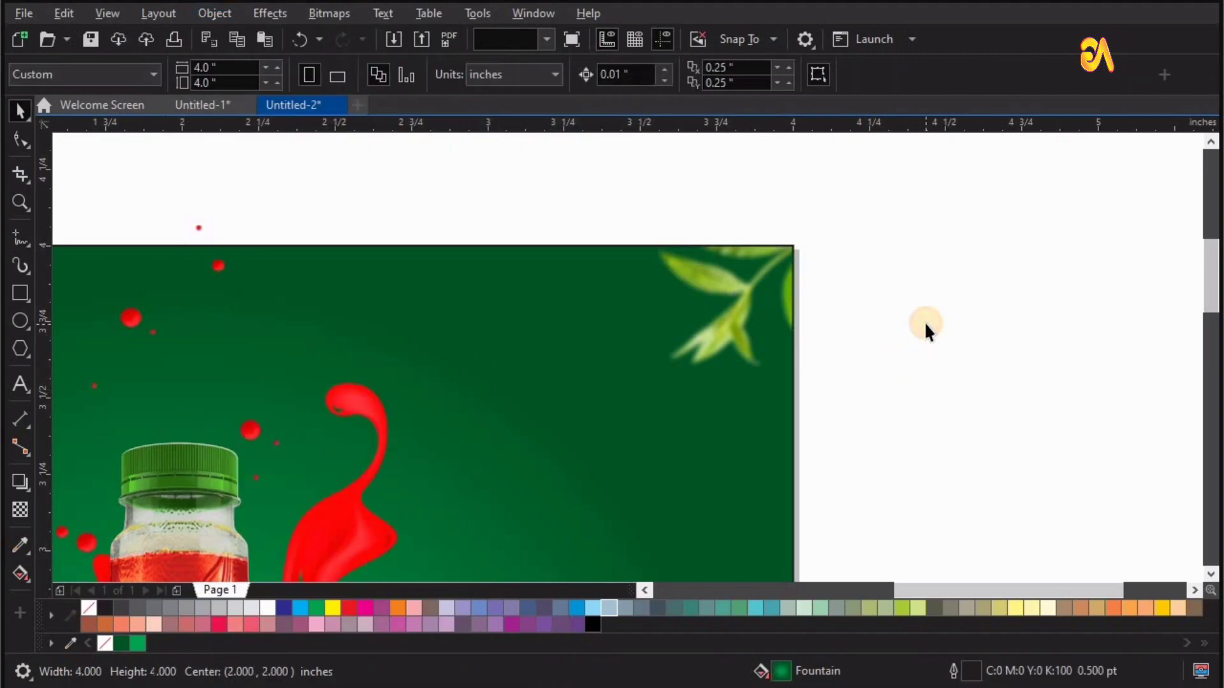
Enlarge the grapefruit slices and position them on the background right of the bottle
key(shift+F4)
click(349, 210)
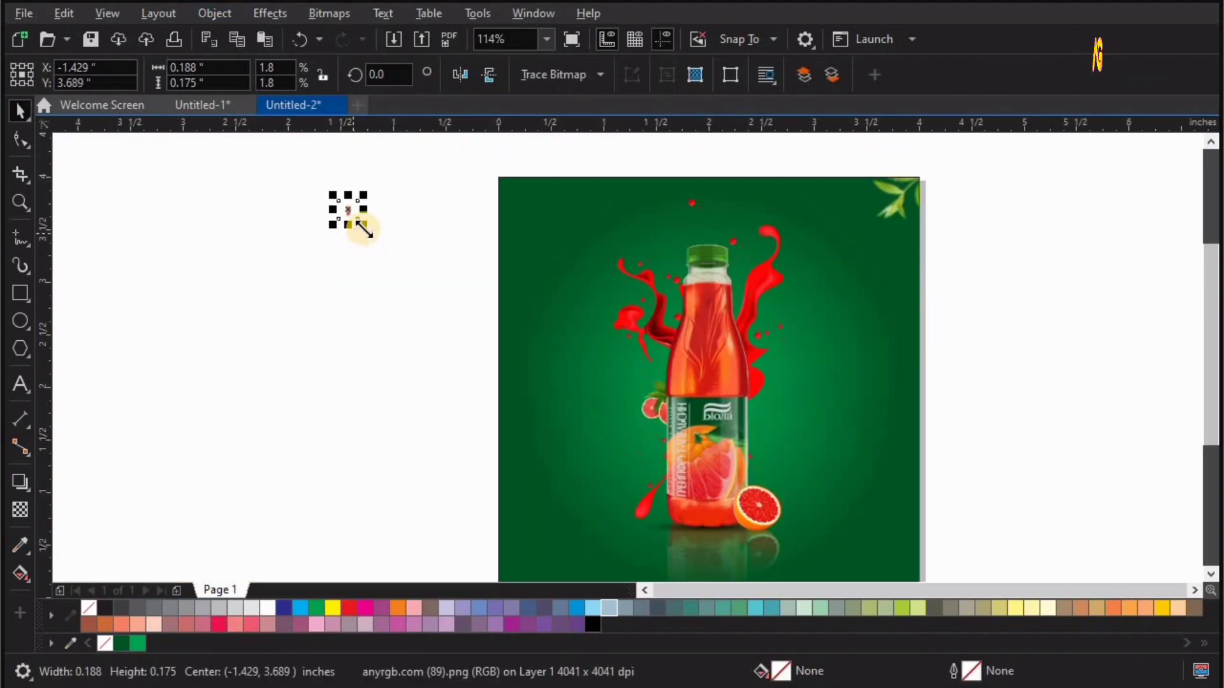
drag(414, 347, 456, 311)
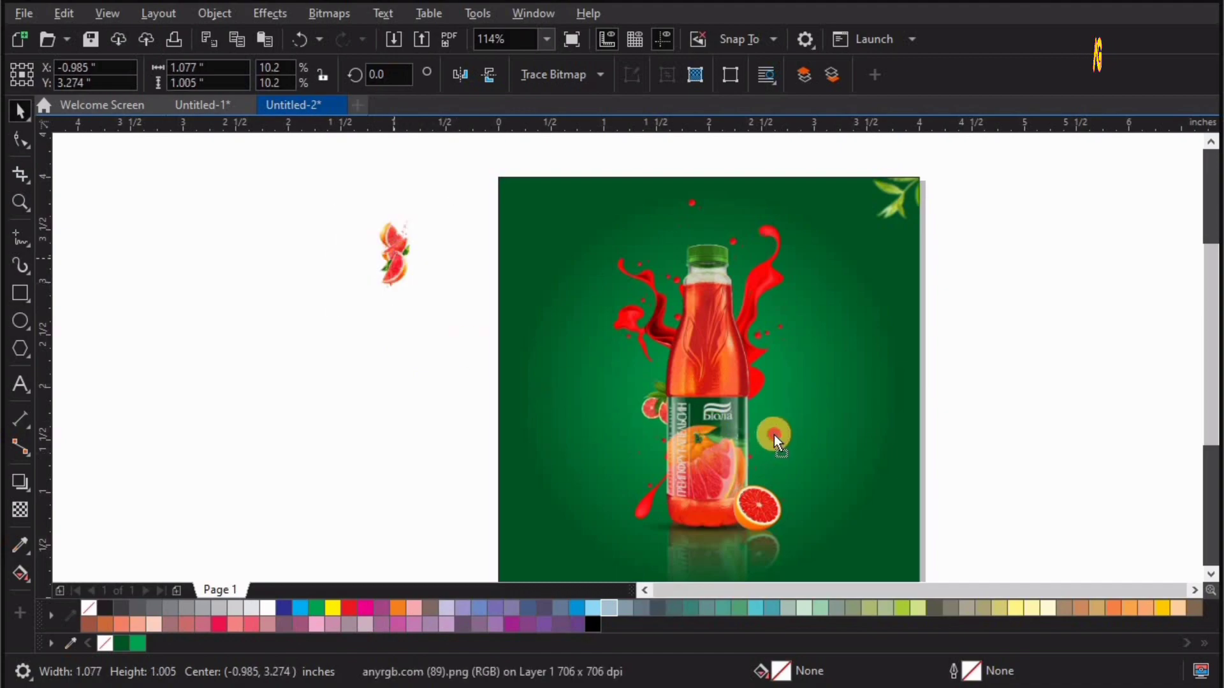
drag(775, 439, 791, 446)
key(F2)
click(708, 432)
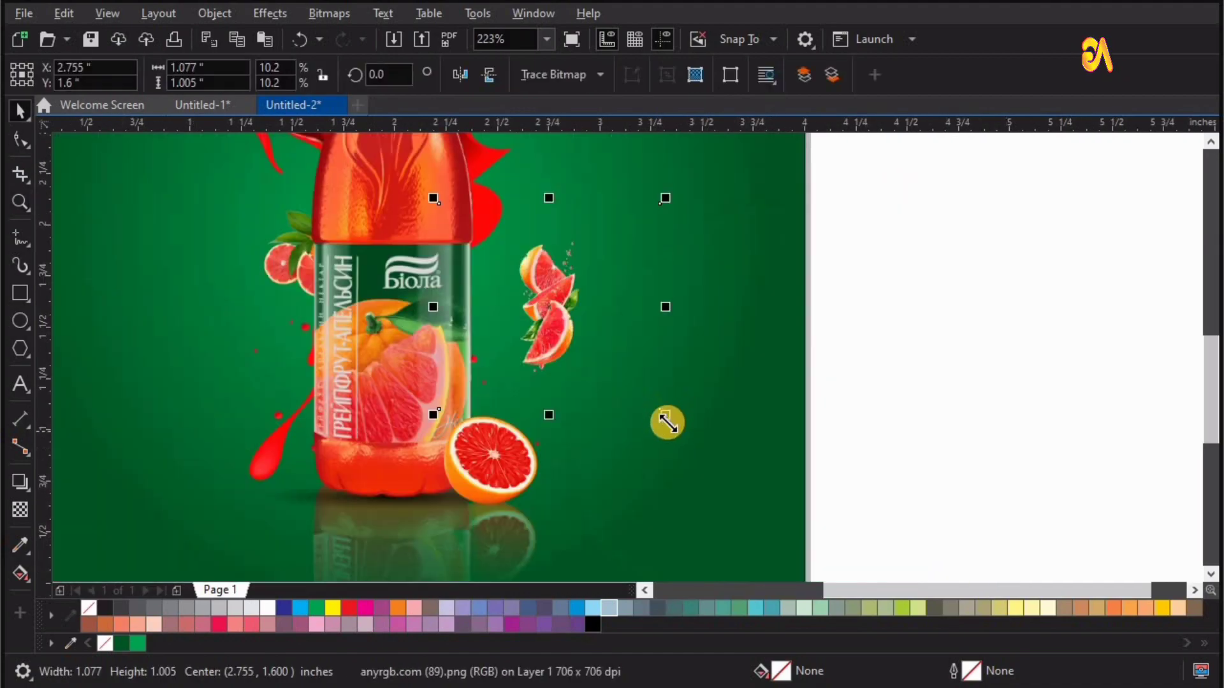
drag(714, 474, 717, 459)
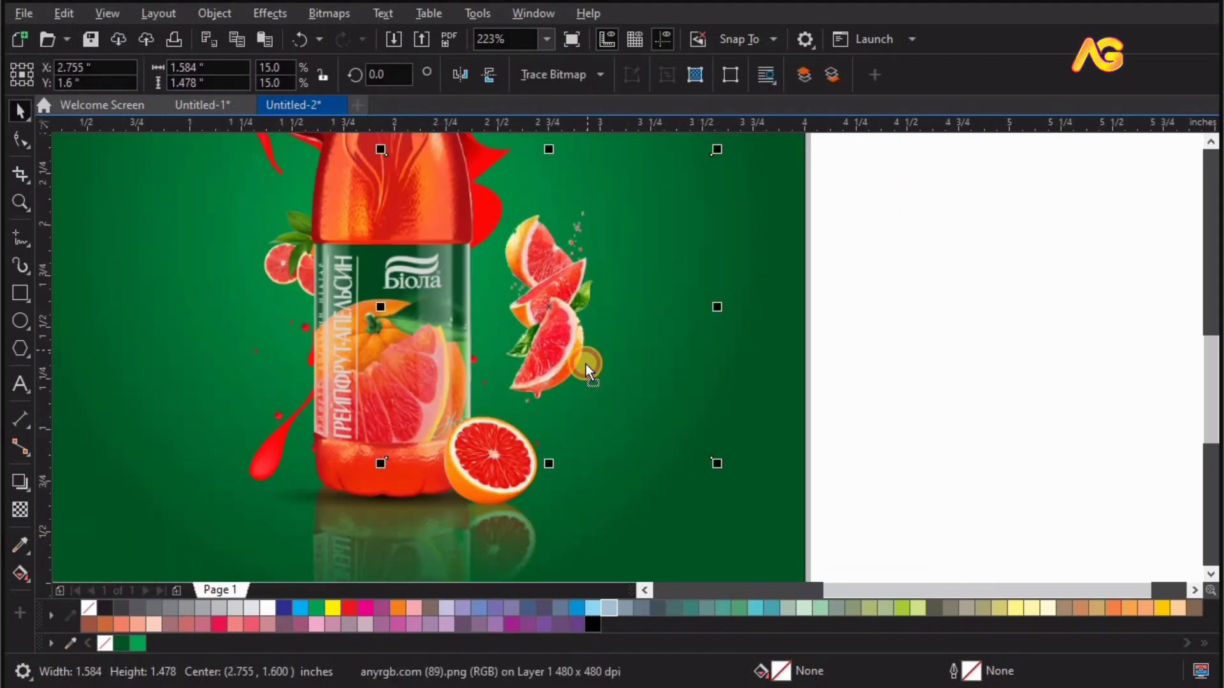
drag(585, 361, 571, 335)
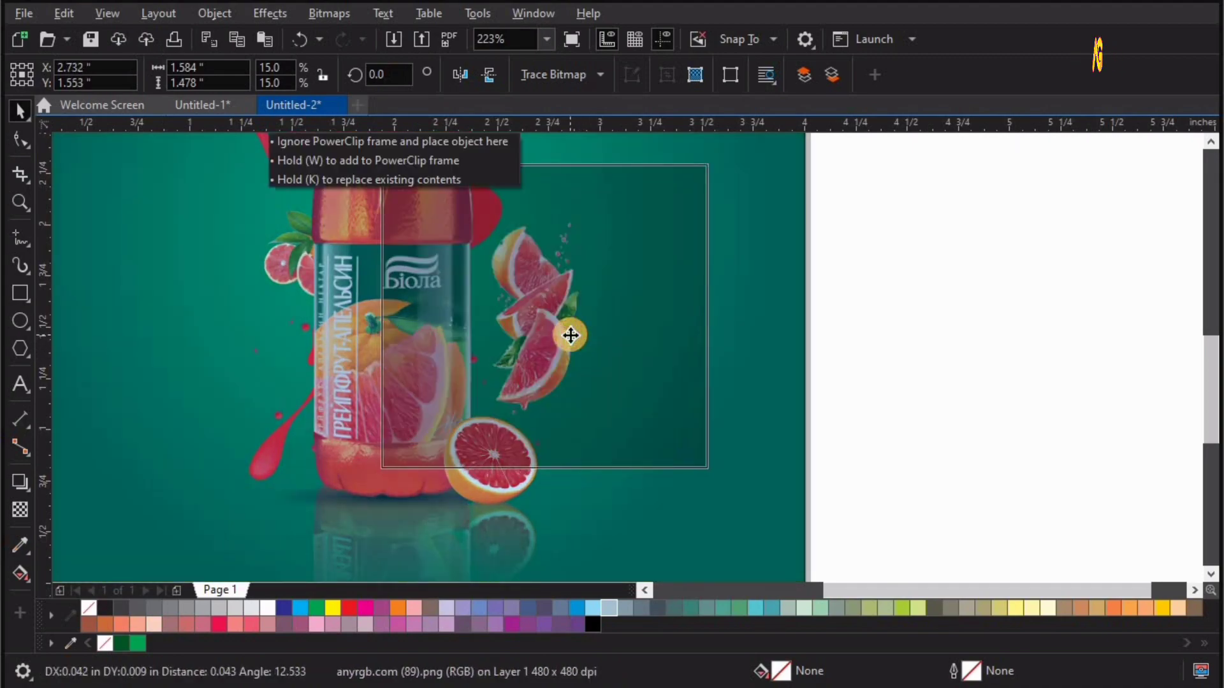
Mirror the grapefruit slices vertically and nudge them slightly higher
key(z)
right_click(499, 215)
click(565, 332)
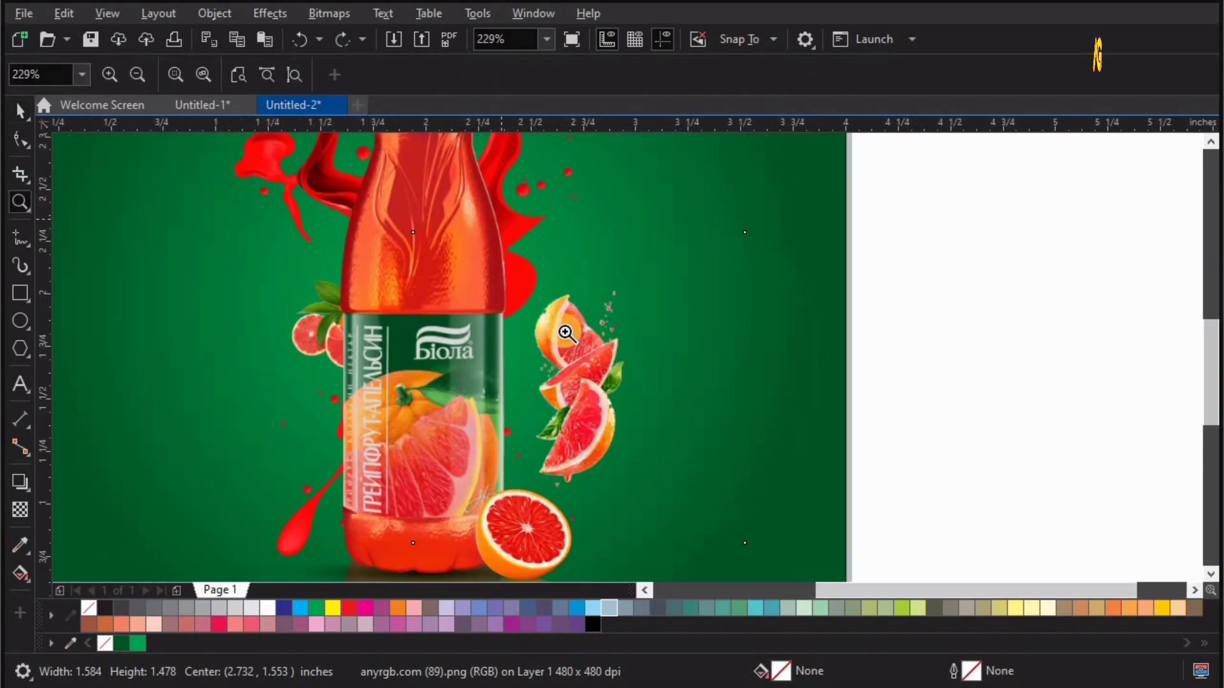
key(space)
click(479, 76)
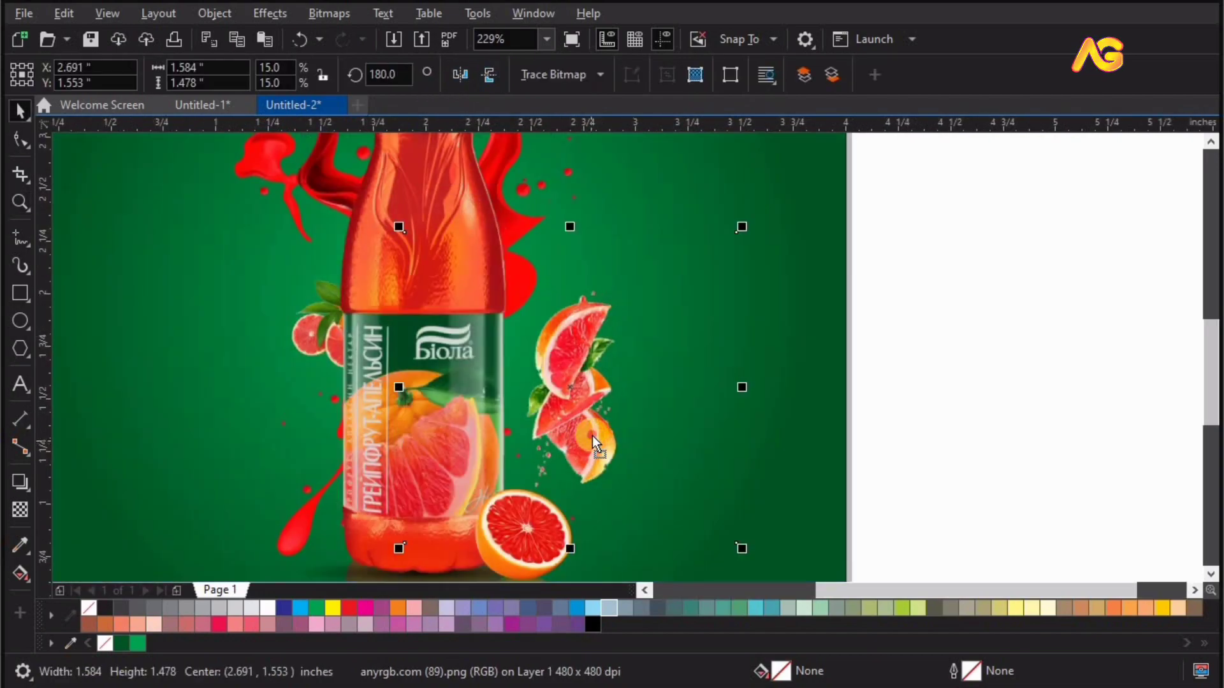
drag(592, 442, 593, 436)
scroll(593, 436, down, 2)
scroll(796, 498, down, 2)
Draw a tall 0.376 × 3.529-inch rectangle left of the page
key(Escape)
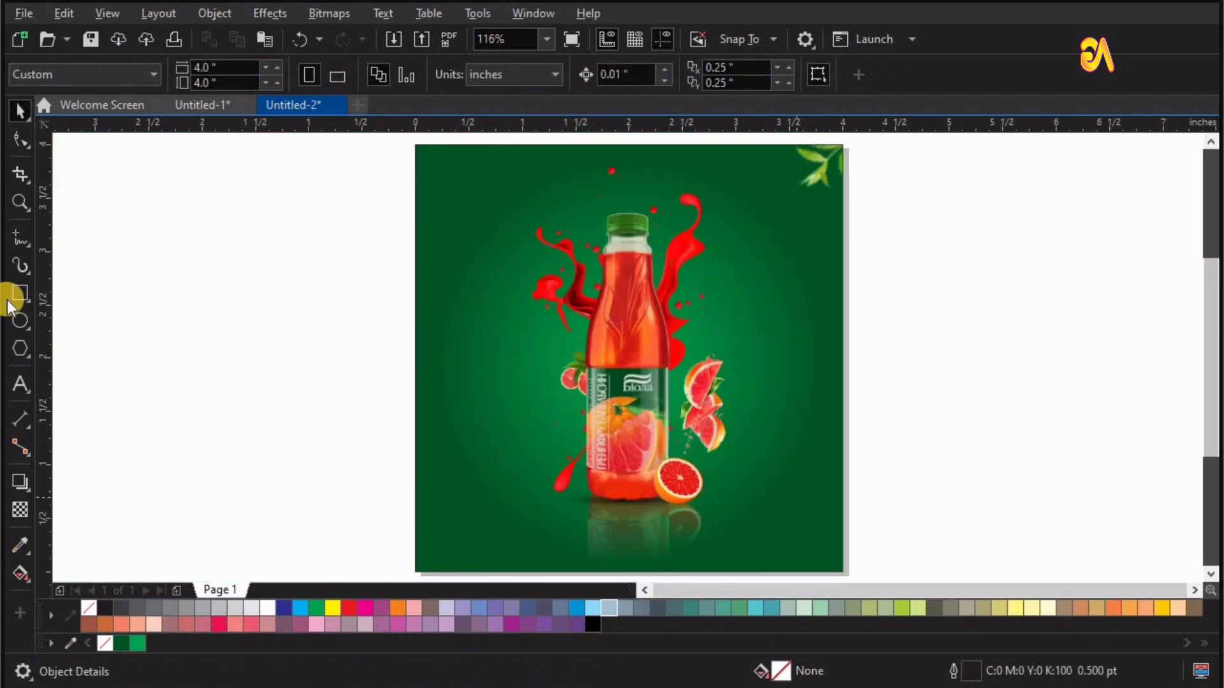
click(23, 292)
click(64, 290)
drag(134, 182, 148, 487)
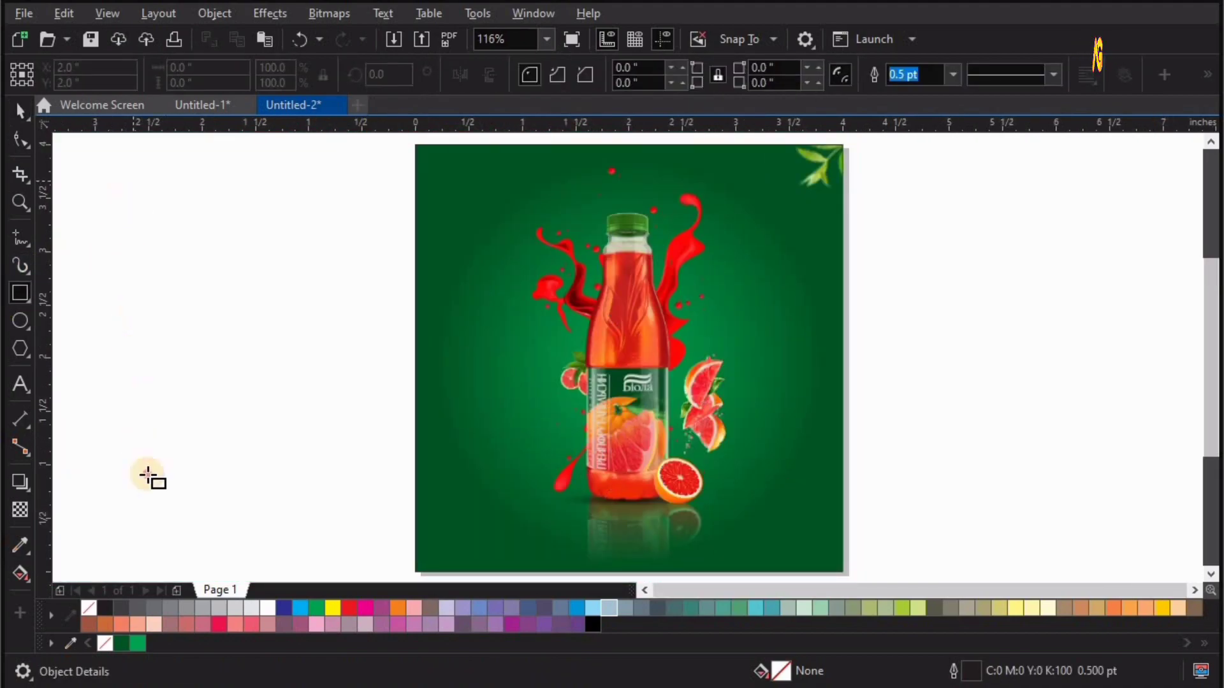
drag(163, 549, 173, 557)
key(z)
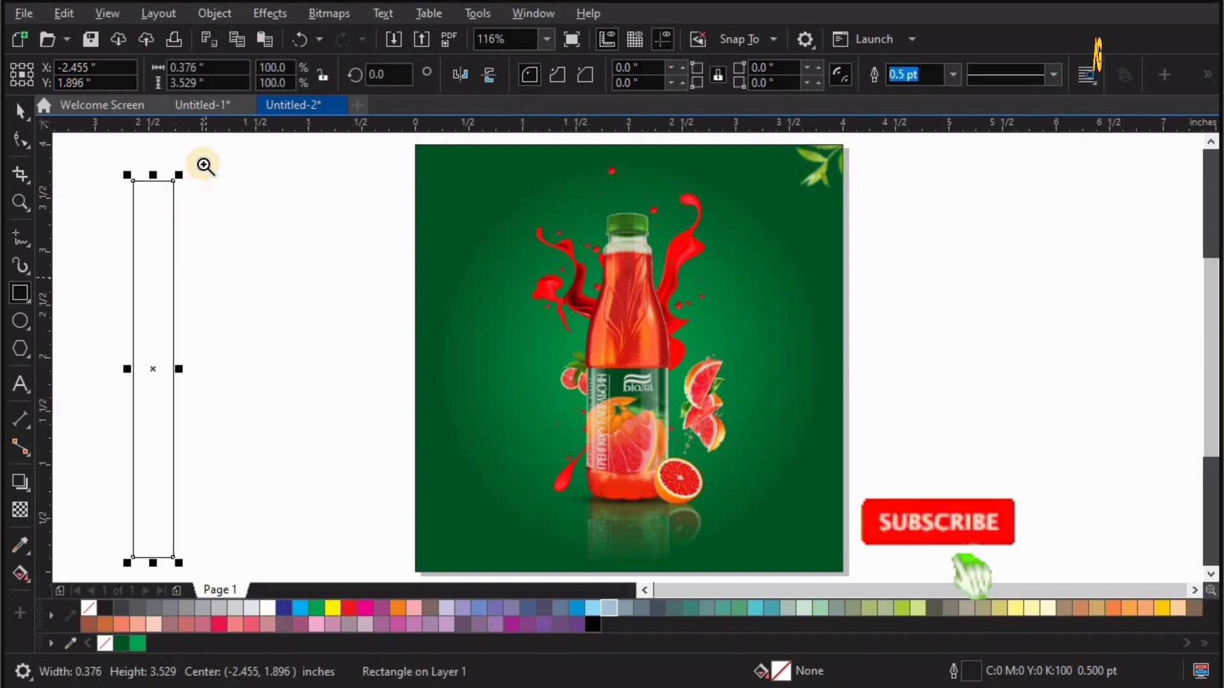
key(shift+F2)
key(space)
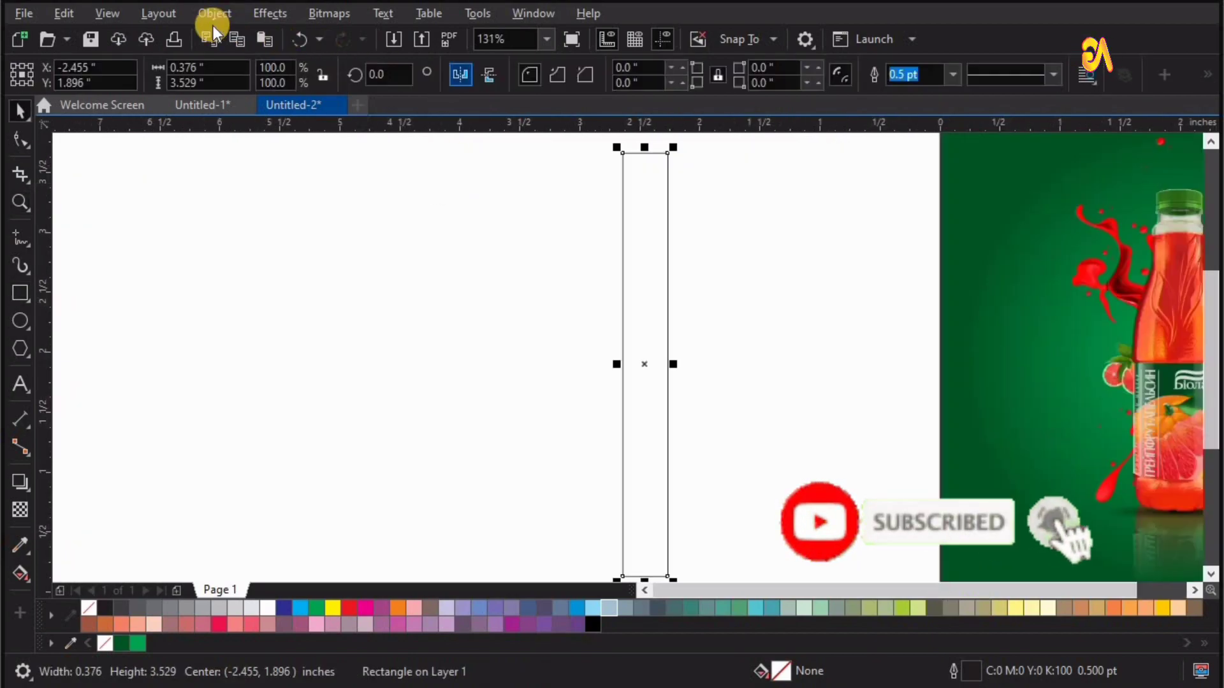
Convert the rectangle to curves and pull its bottom nodes together into a point
click(217, 20)
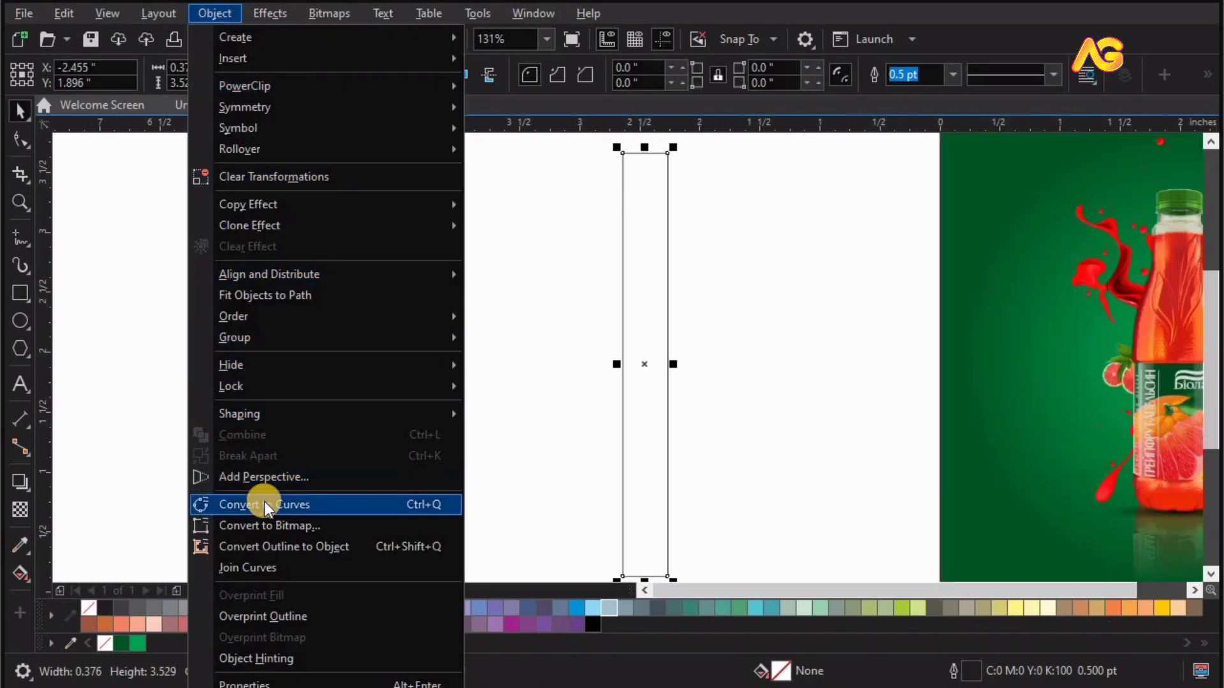
key(Return)
key(z)
click(798, 426)
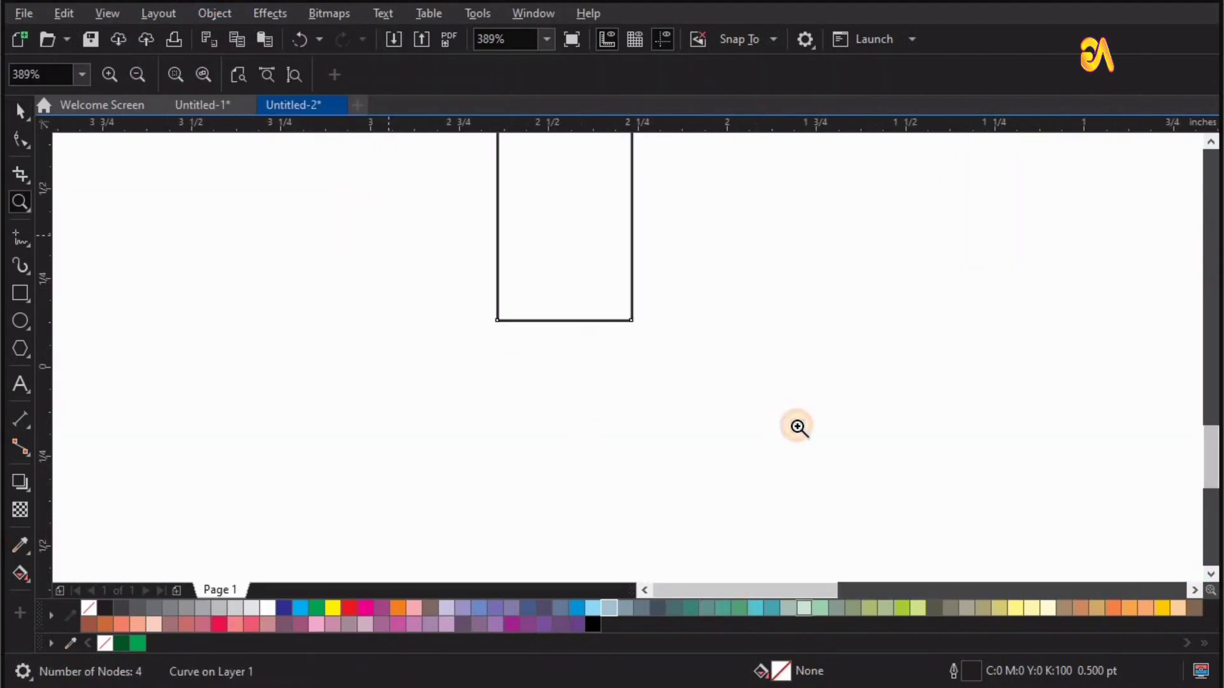
click(20, 140)
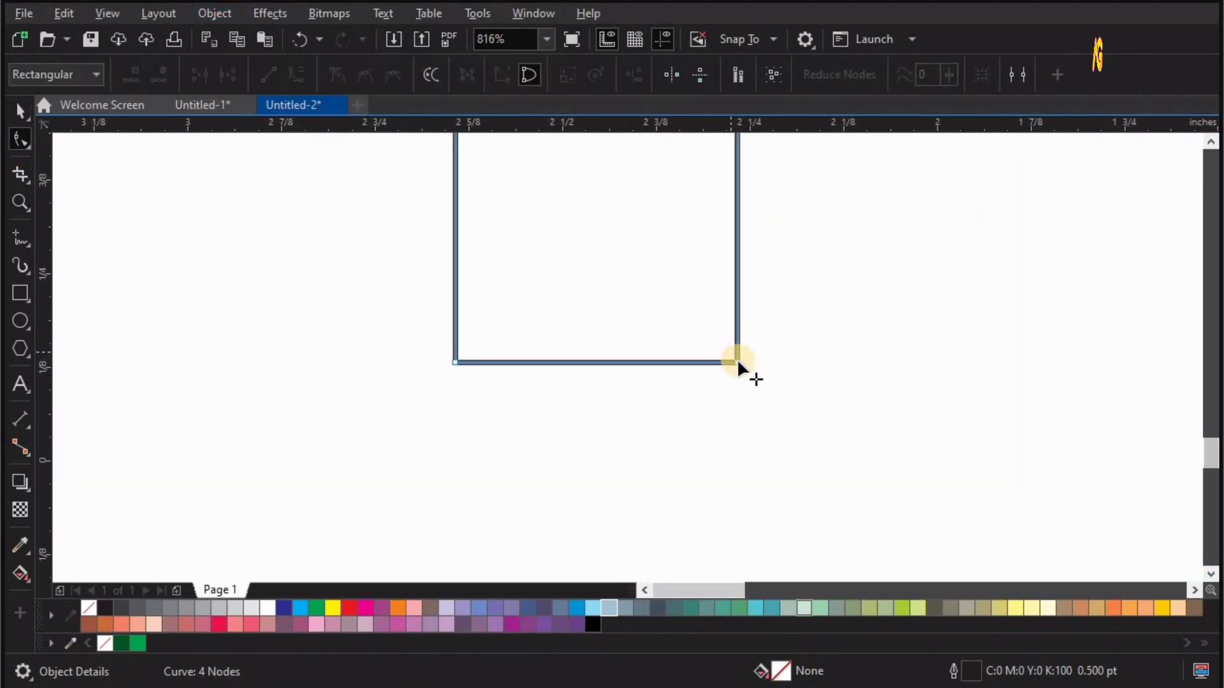
click(736, 362)
drag(657, 361, 651, 363)
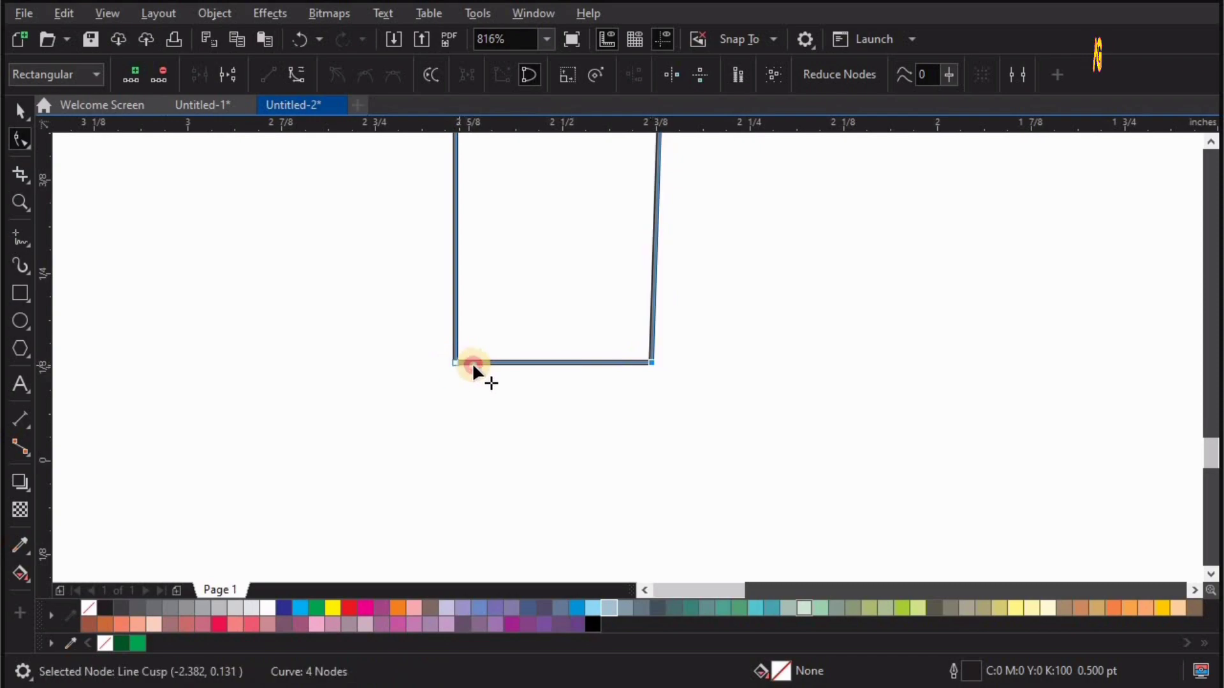
drag(456, 362, 570, 363)
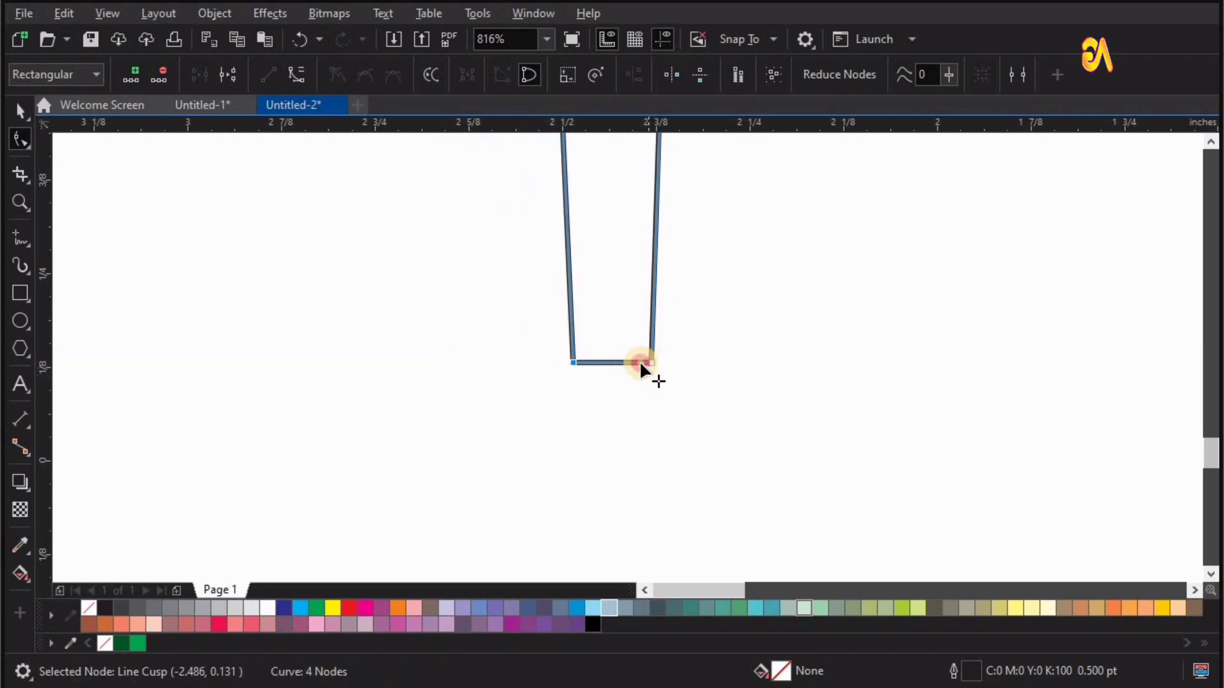
drag(648, 362, 580, 362)
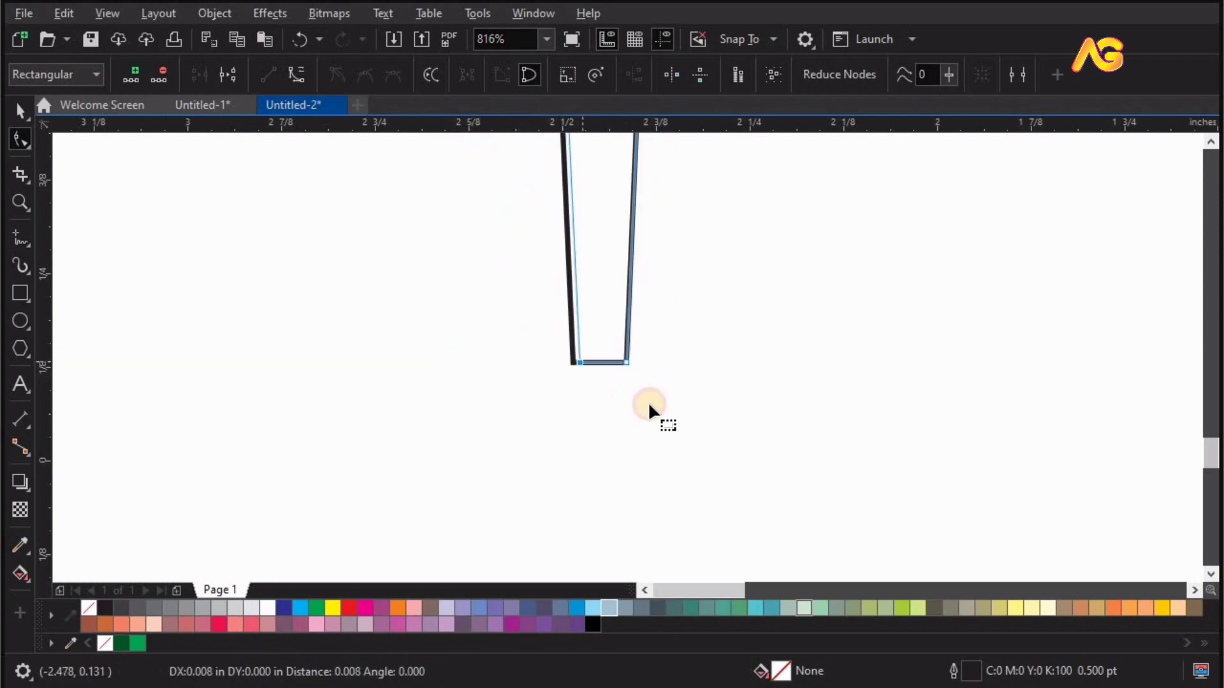
key(space)
key(F4)
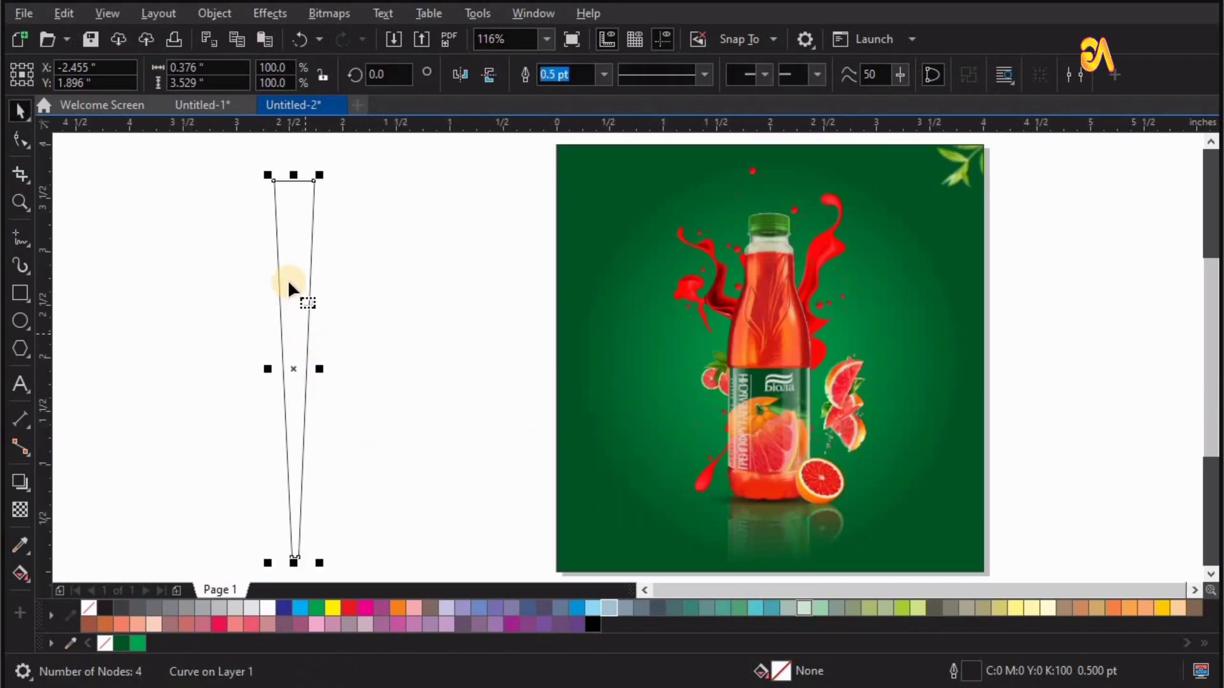
Fill the wedge green with a pale outline and shift it left and up
drag(288, 280, 290, 261)
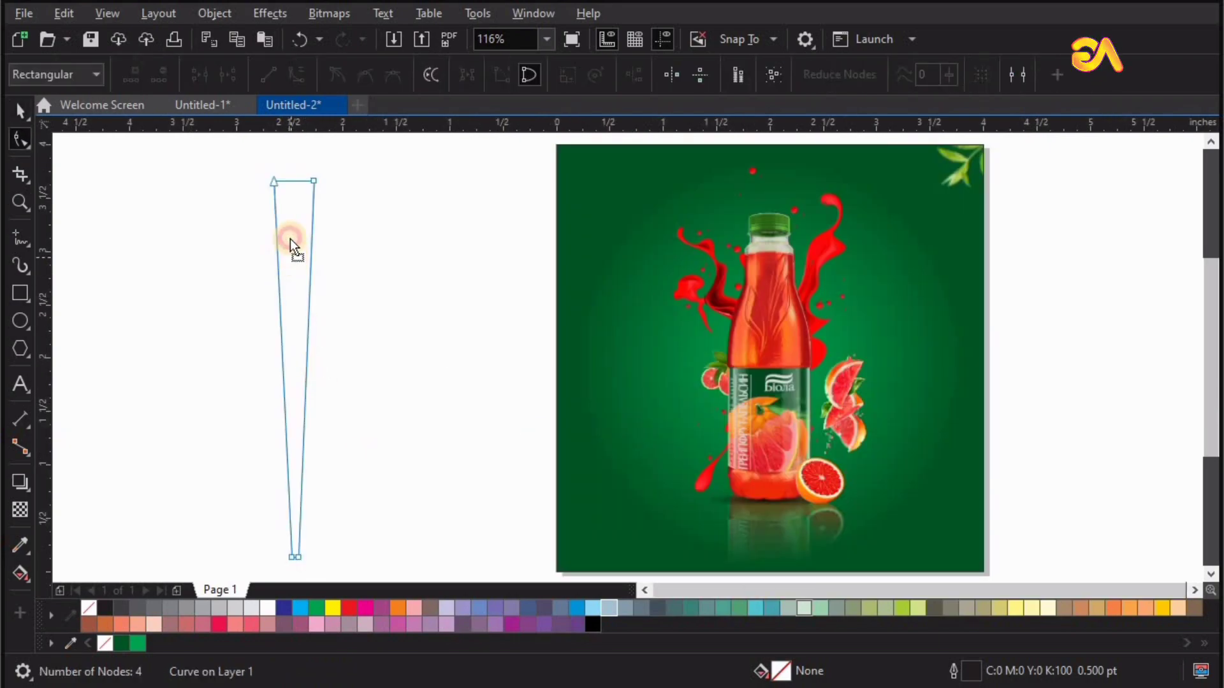
click(135, 641)
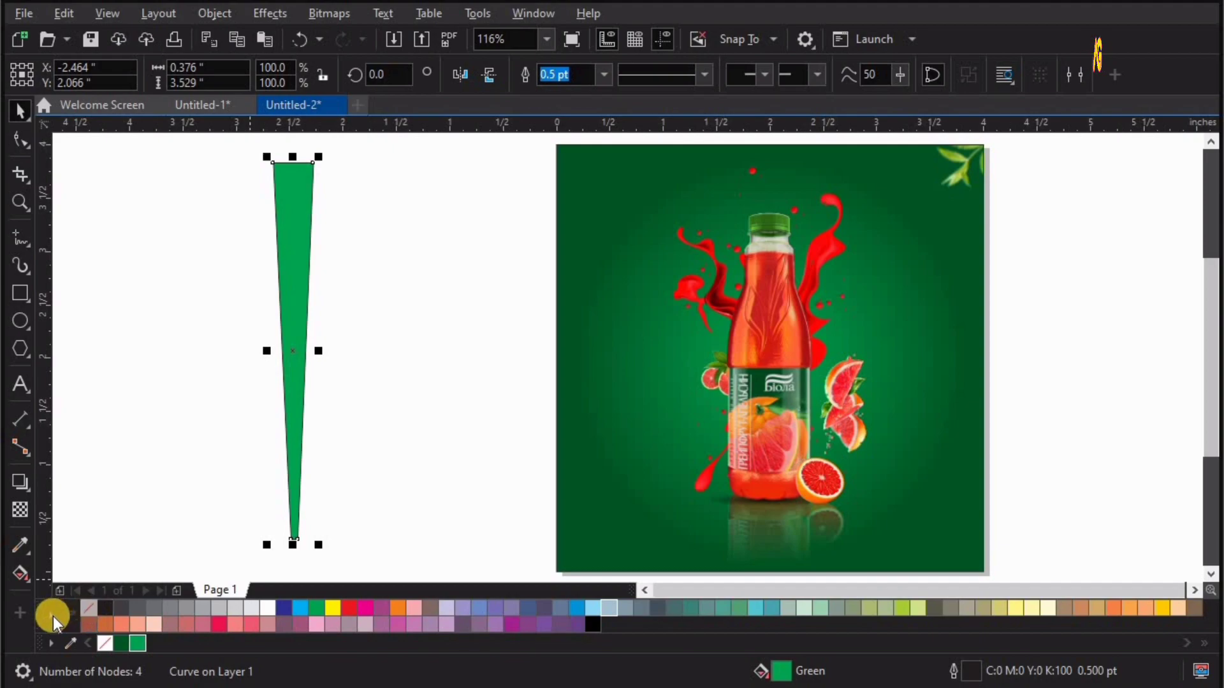
click(135, 353)
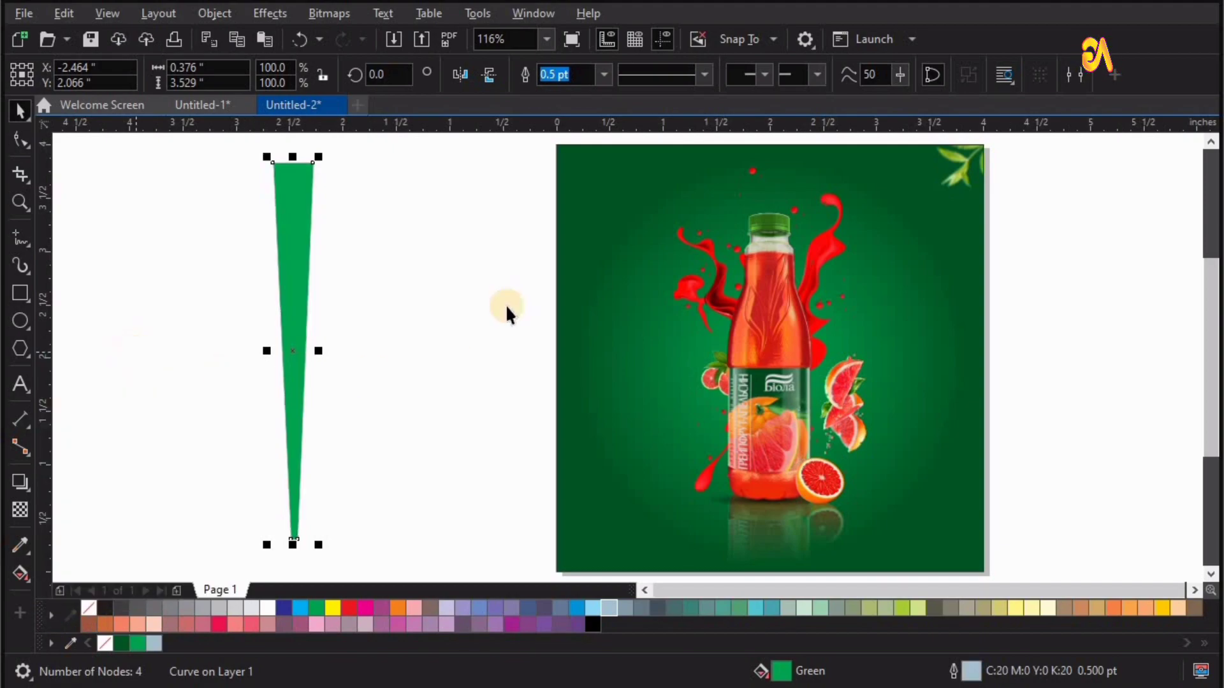
click(479, 292)
drag(298, 255, 249, 229)
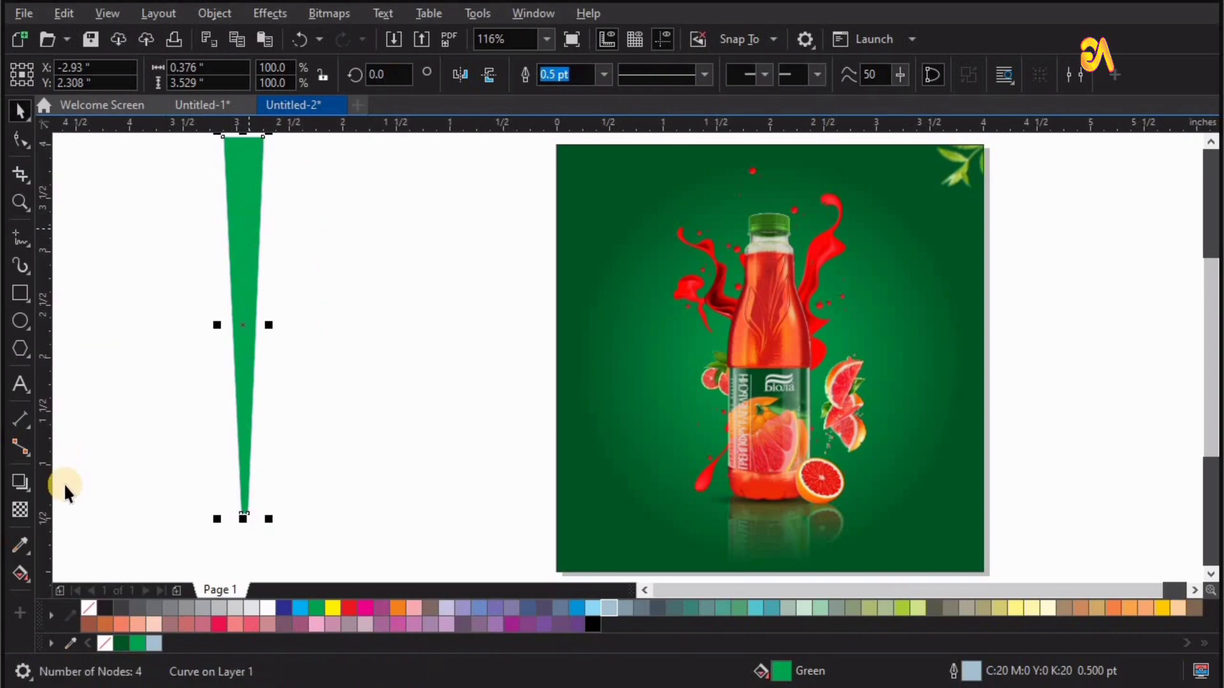
Give the wedge a fountain gradient fill ending in dark green
click(28, 581)
click(68, 571)
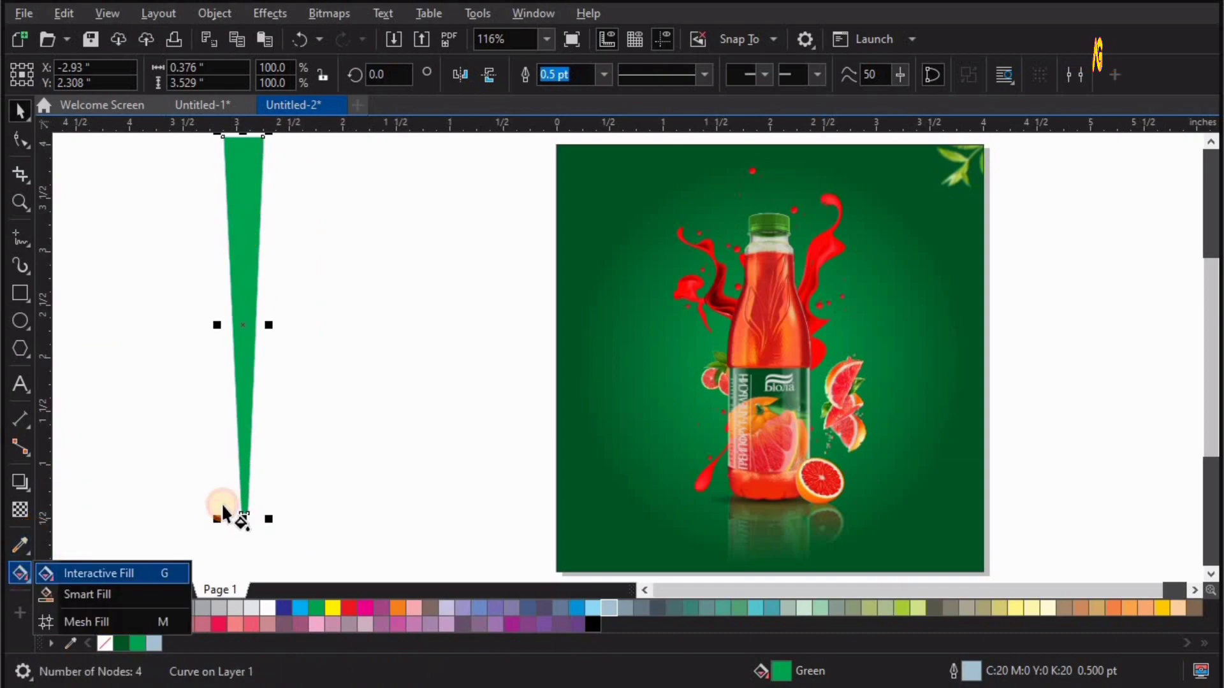
drag(240, 155, 241, 151)
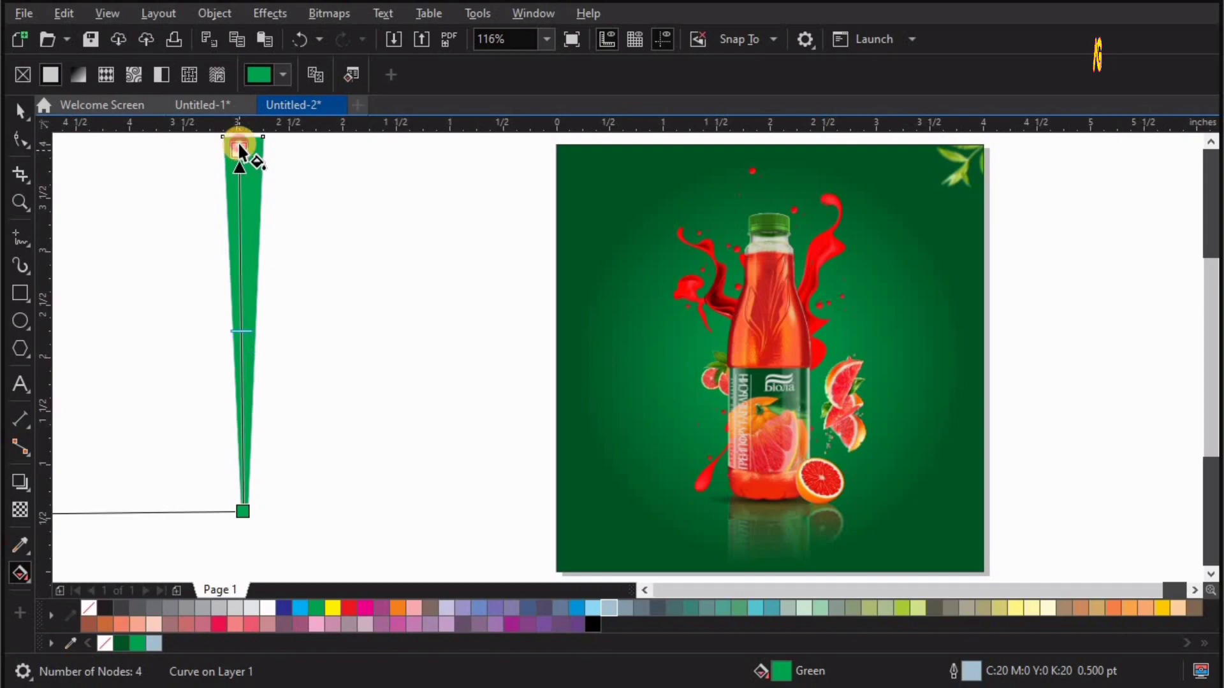
click(122, 644)
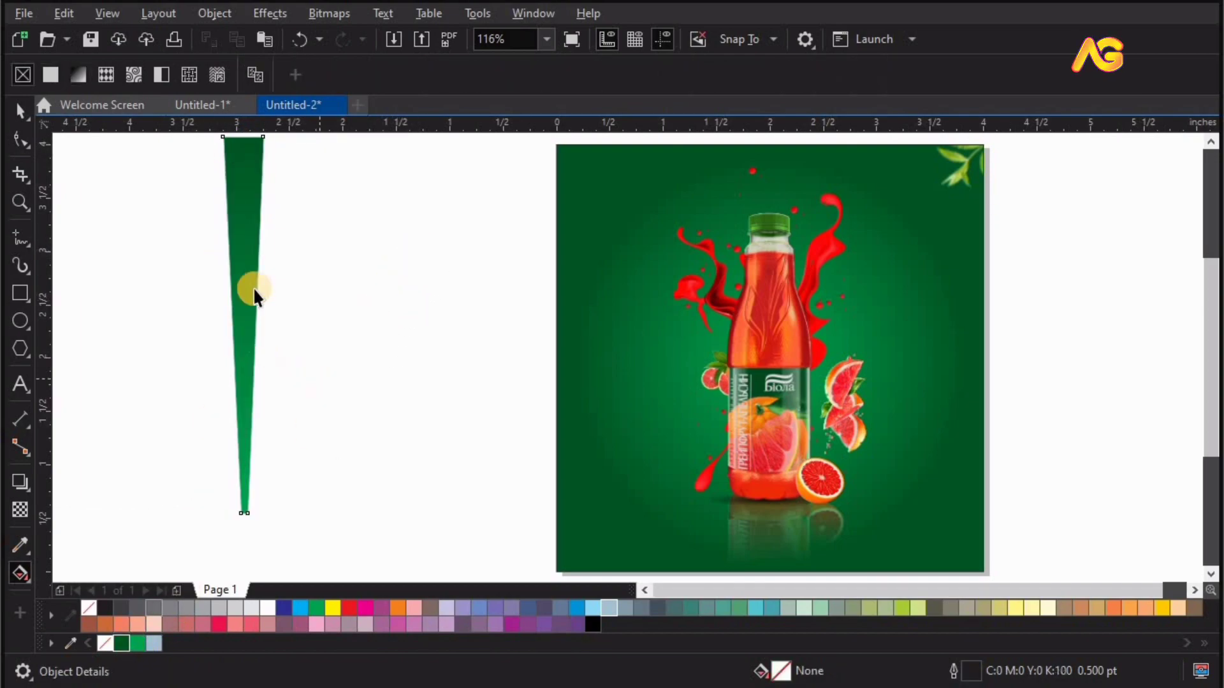
key(space)
click(245, 322)
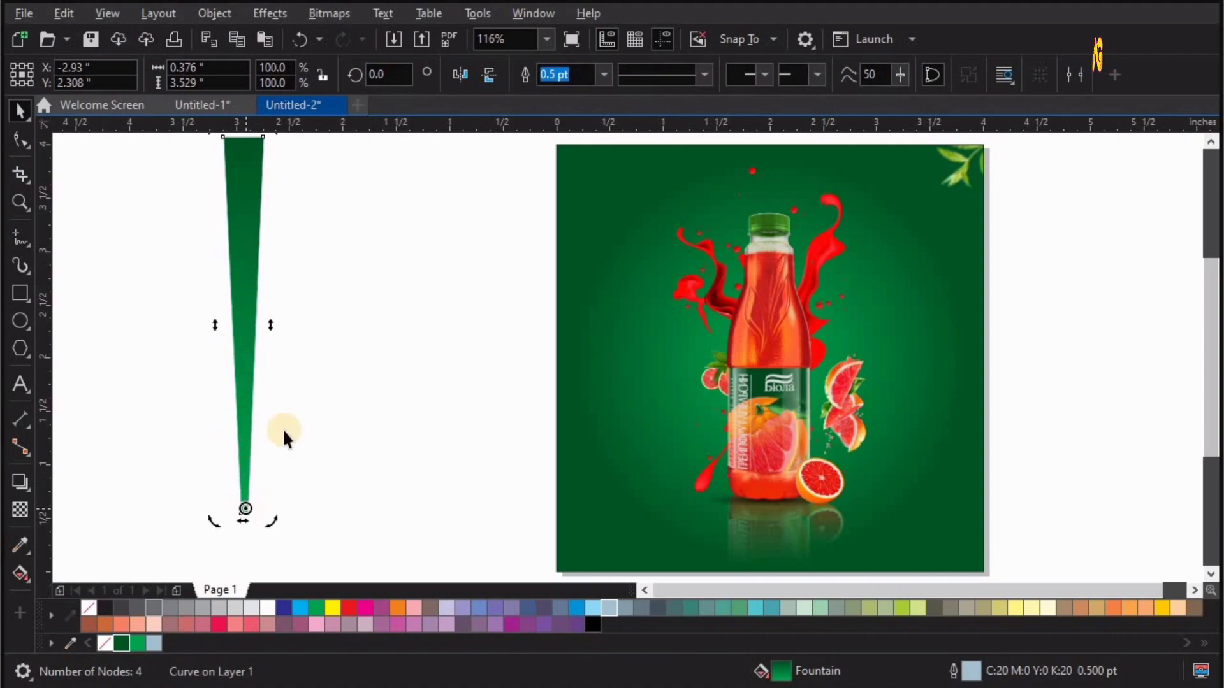
scroll(300, 221, down, 3)
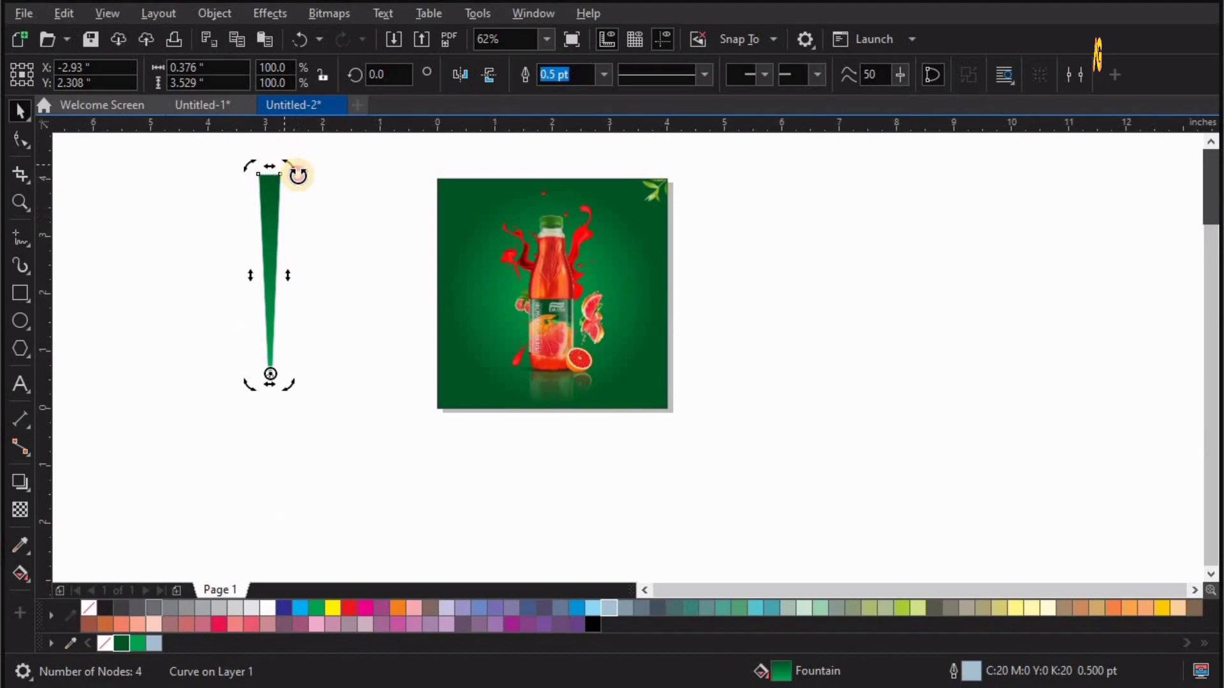
Rotate-copy the wedge around its bottom point, then repeat twice with Ctrl+R to fan right
drag(298, 176, 321, 192)
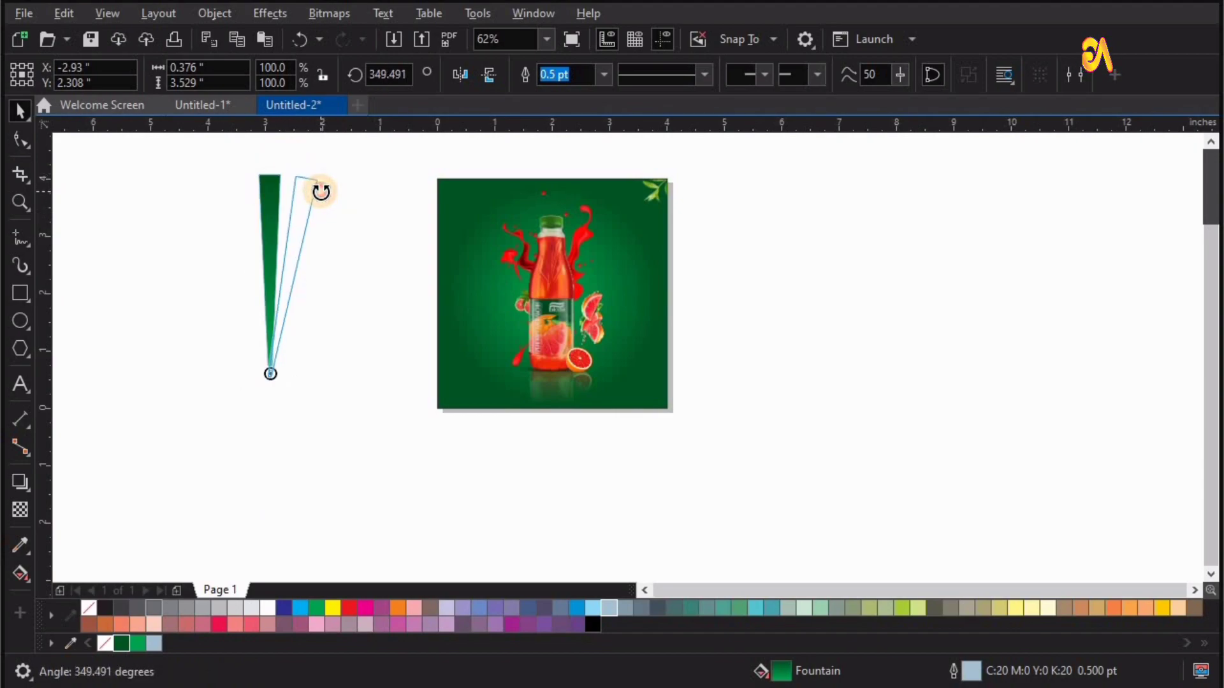
drag(355, 297, 355, 296)
key(ctrl+r)
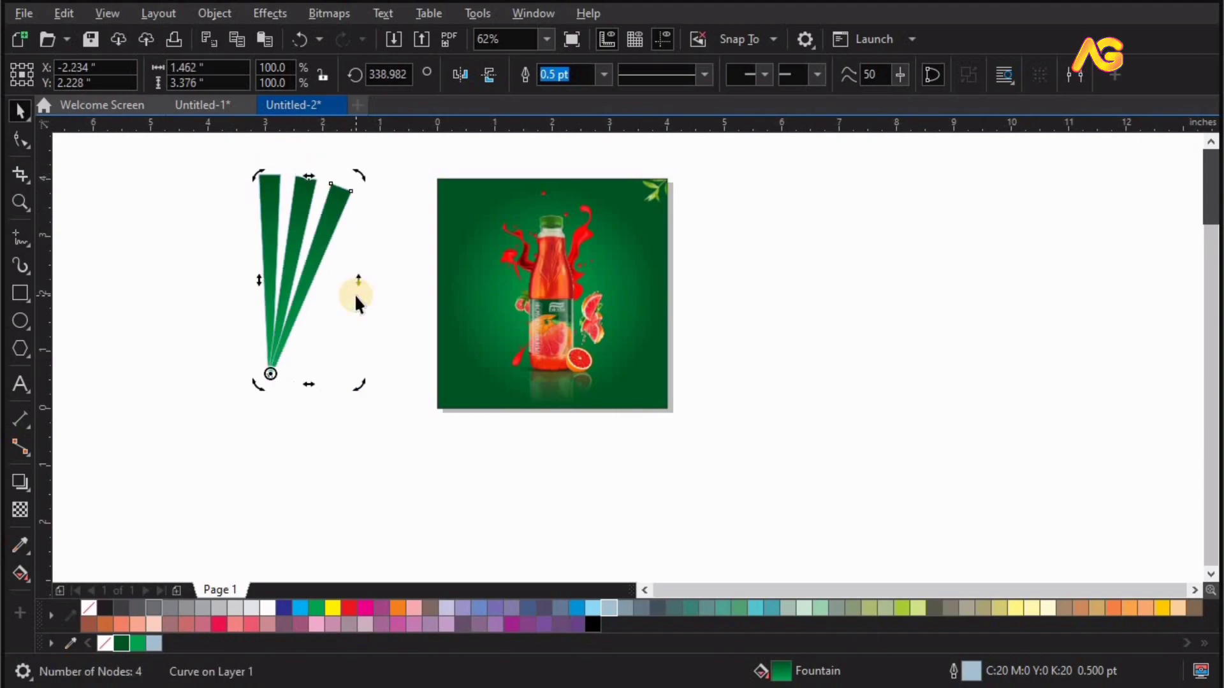
key(ctrl+r)
key(ctrl+r)
key(ctrl+r)
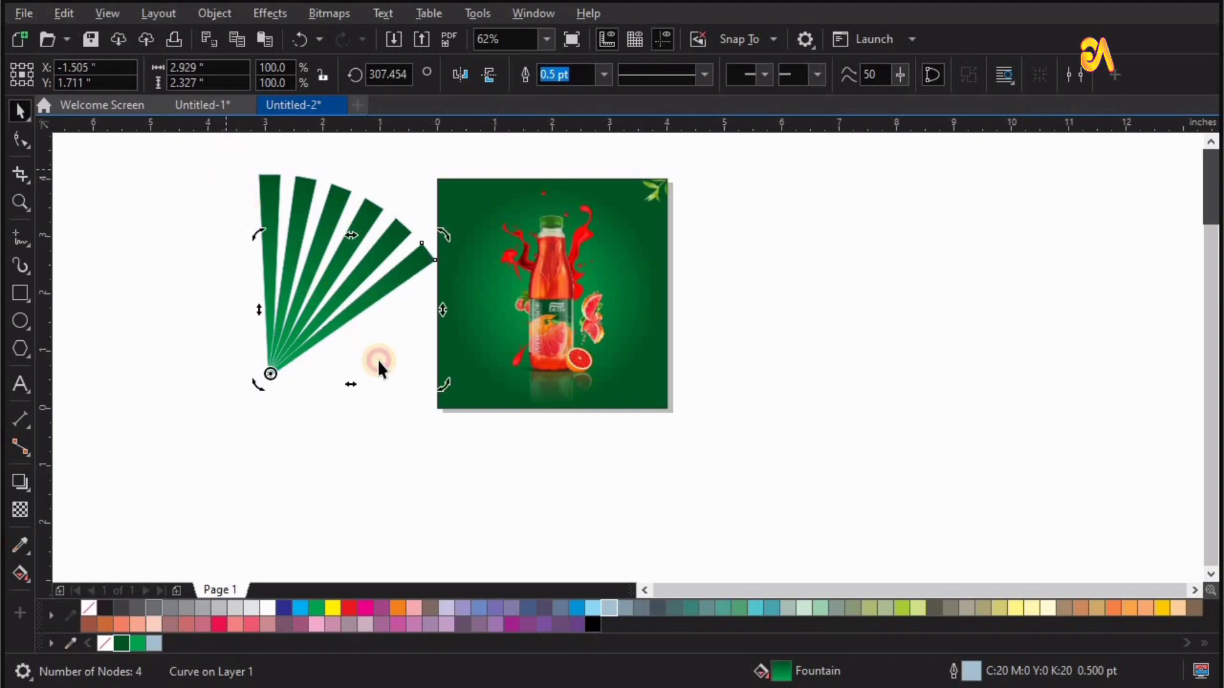
Try a mirrored copy of the six-wedge fan on the left, then delete it
key(ctrl+a)
drag(437, 275, 243, 287)
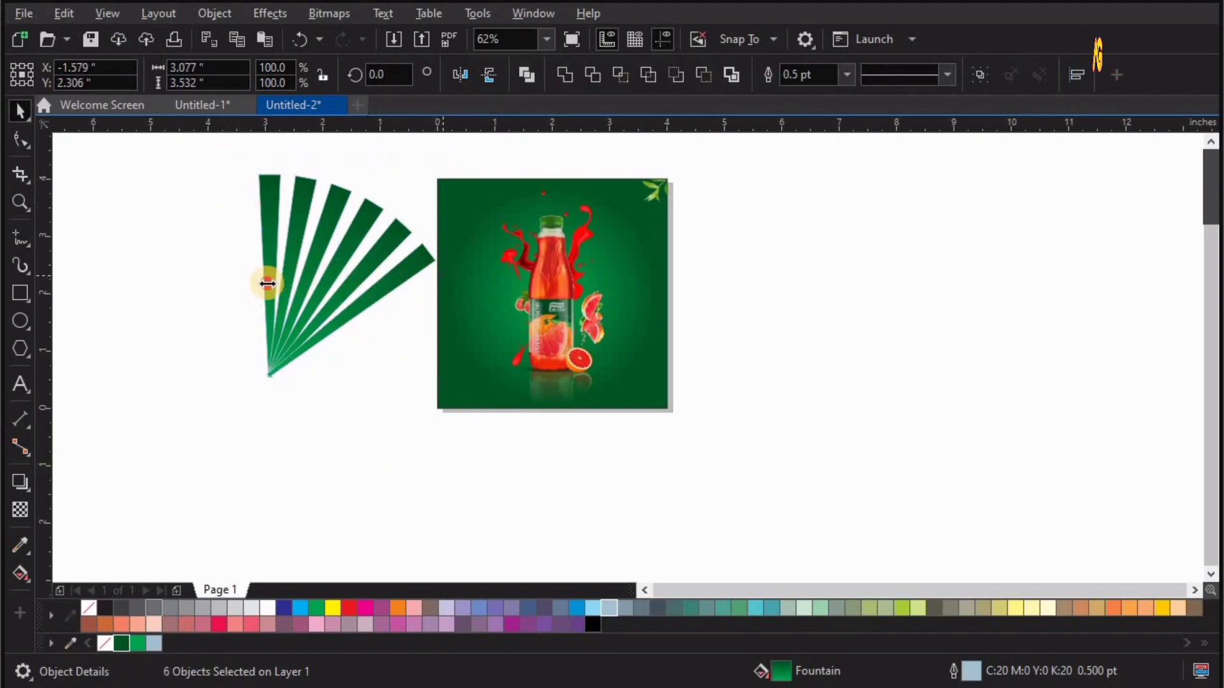
key(z)
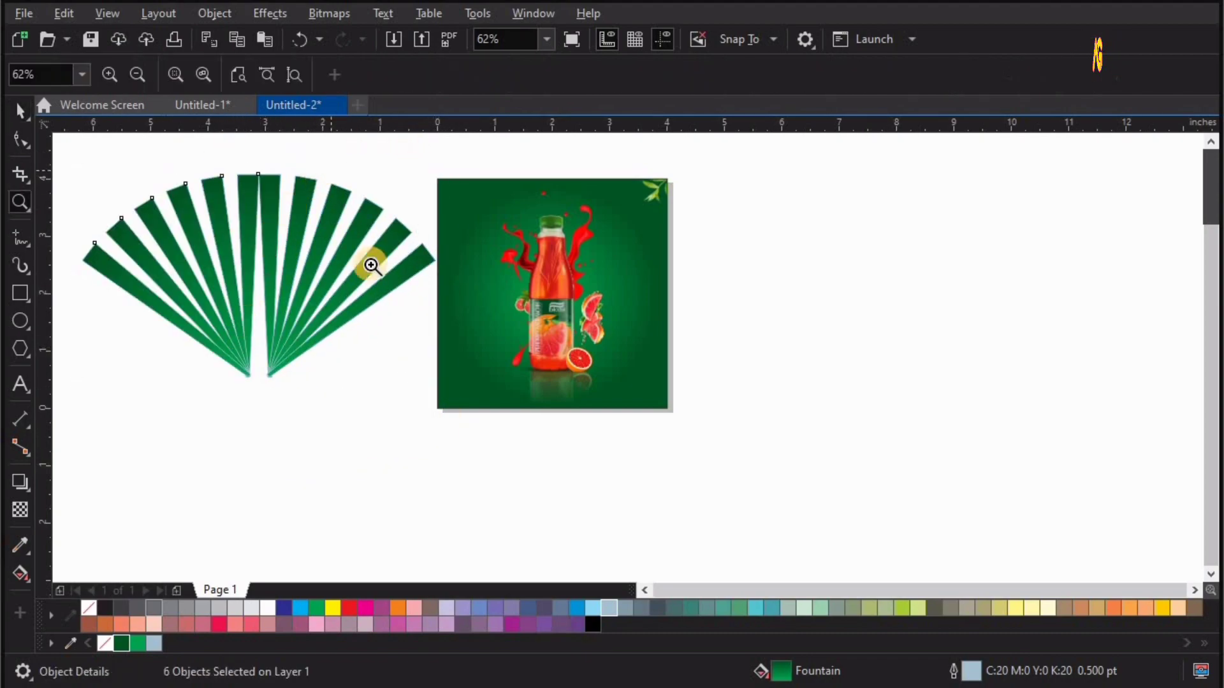
key(space)
key(Delete)
Rotate-copy the upright wedge leftwards and repeat with Ctrl+R to complete the eleven-ray fan
click(266, 199)
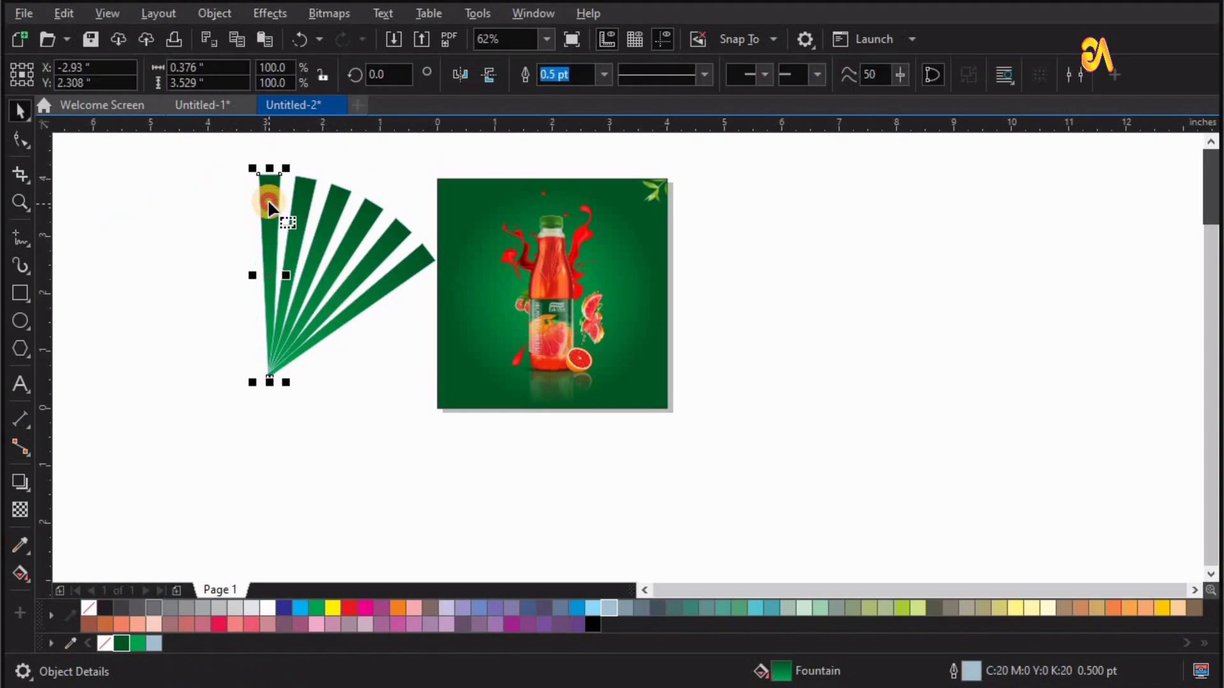
key(F10)
key(space)
click(257, 199)
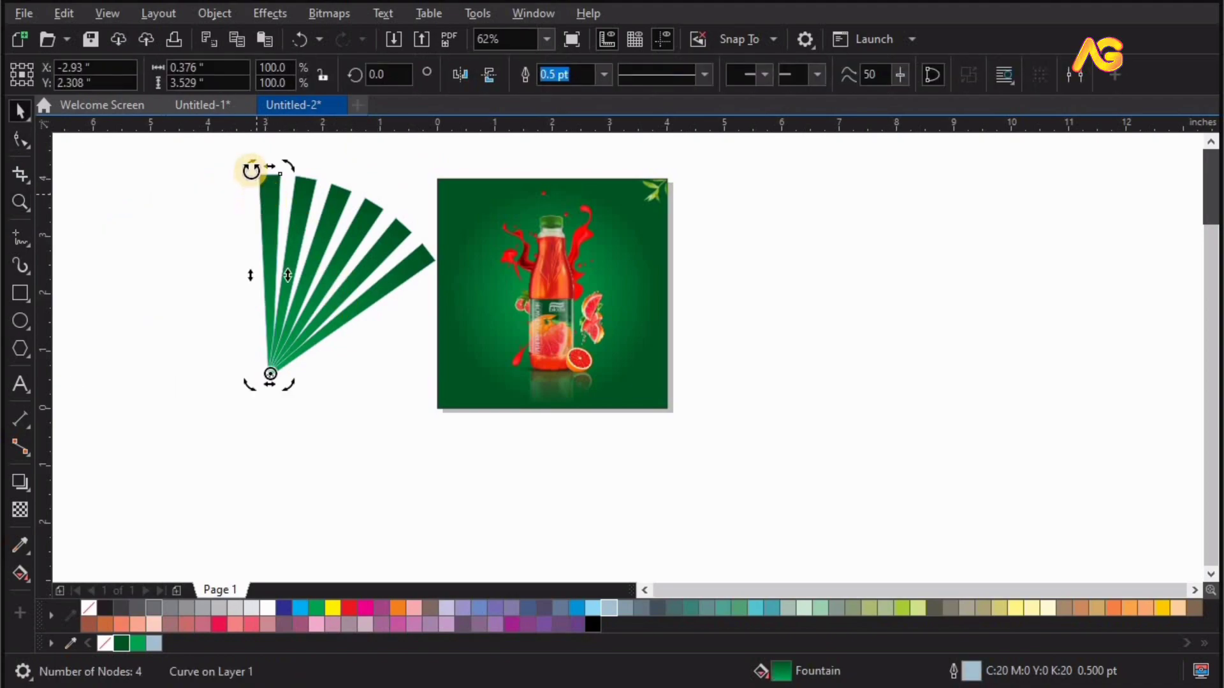
drag(229, 170, 216, 174)
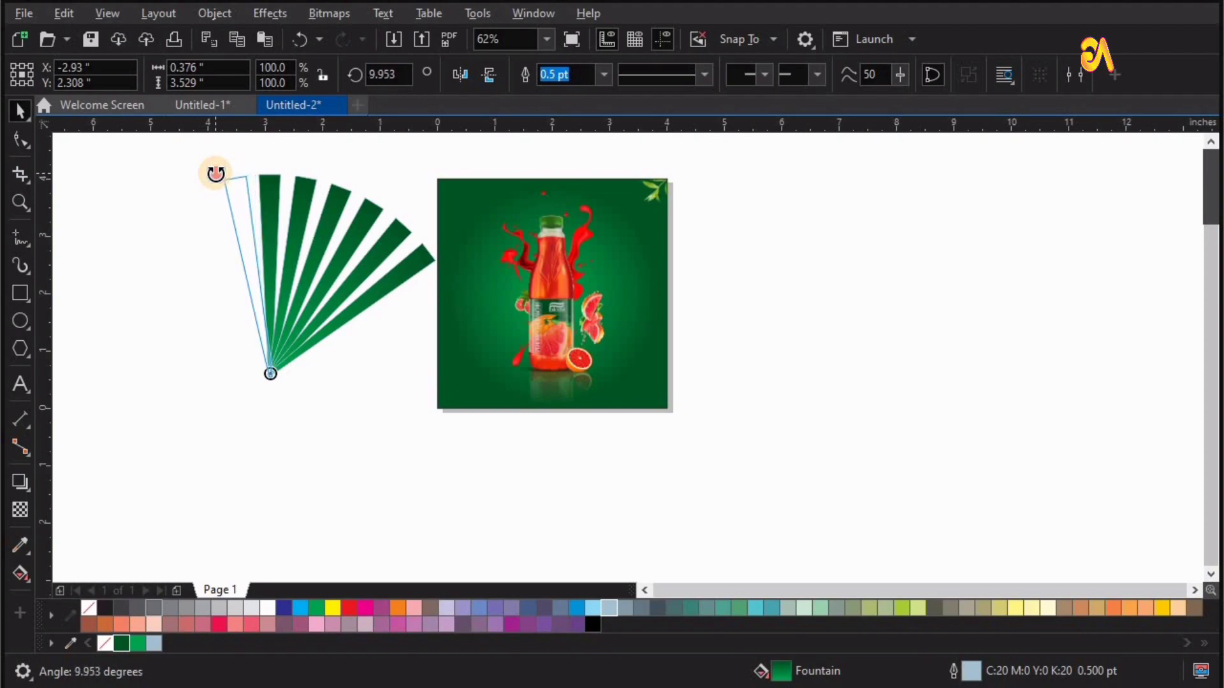
drag(213, 197, 213, 197)
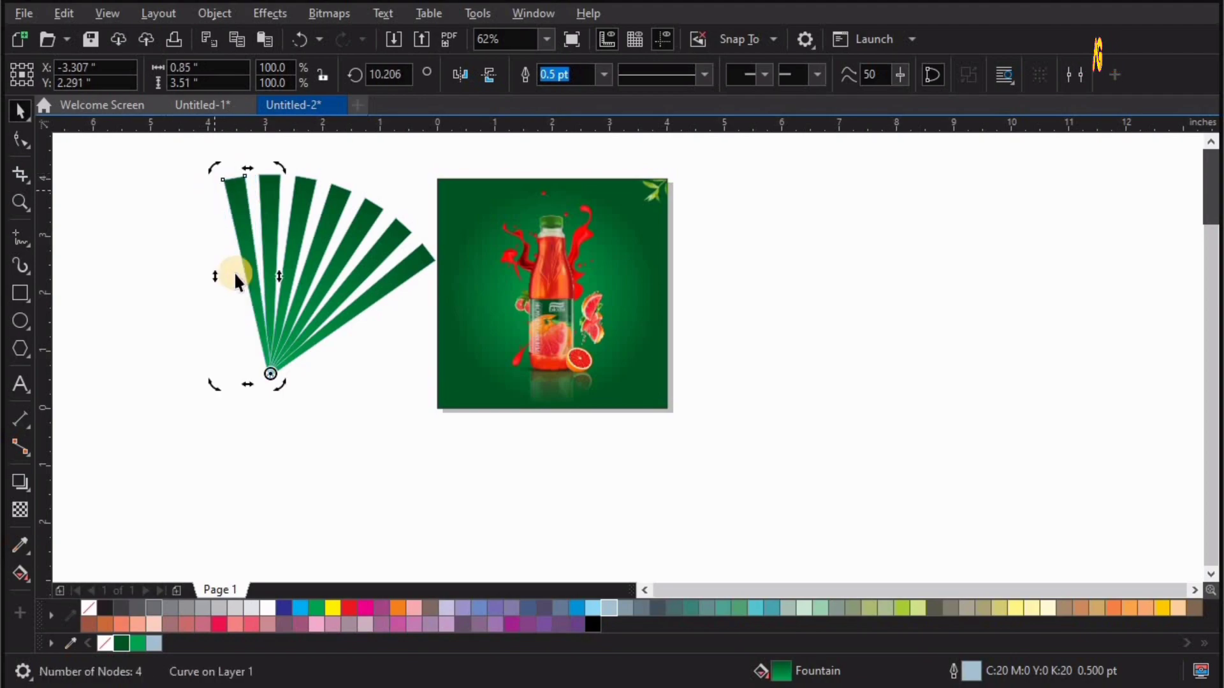
key(ctrl+r)
key(ctrl+r)
key(ctrl+r)
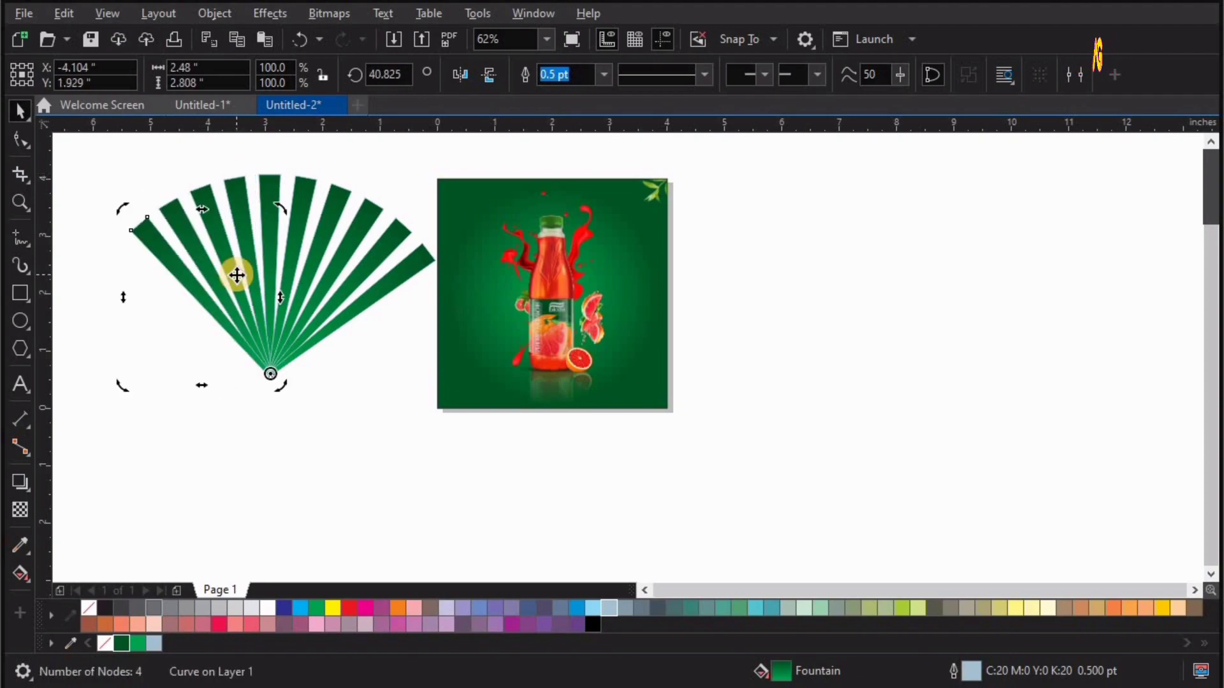
key(ctrl+r)
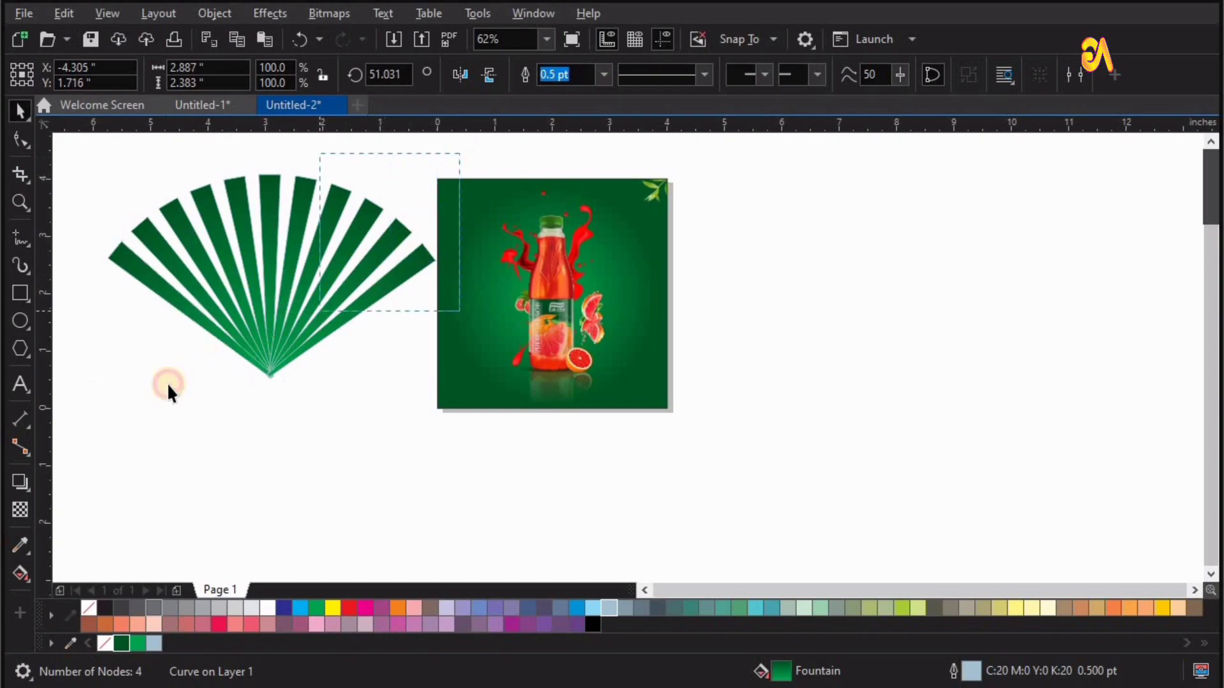
Group the eleven wedges, centre the fan over the bottle image, and remove its outlines
drag(69, 431, 69, 432)
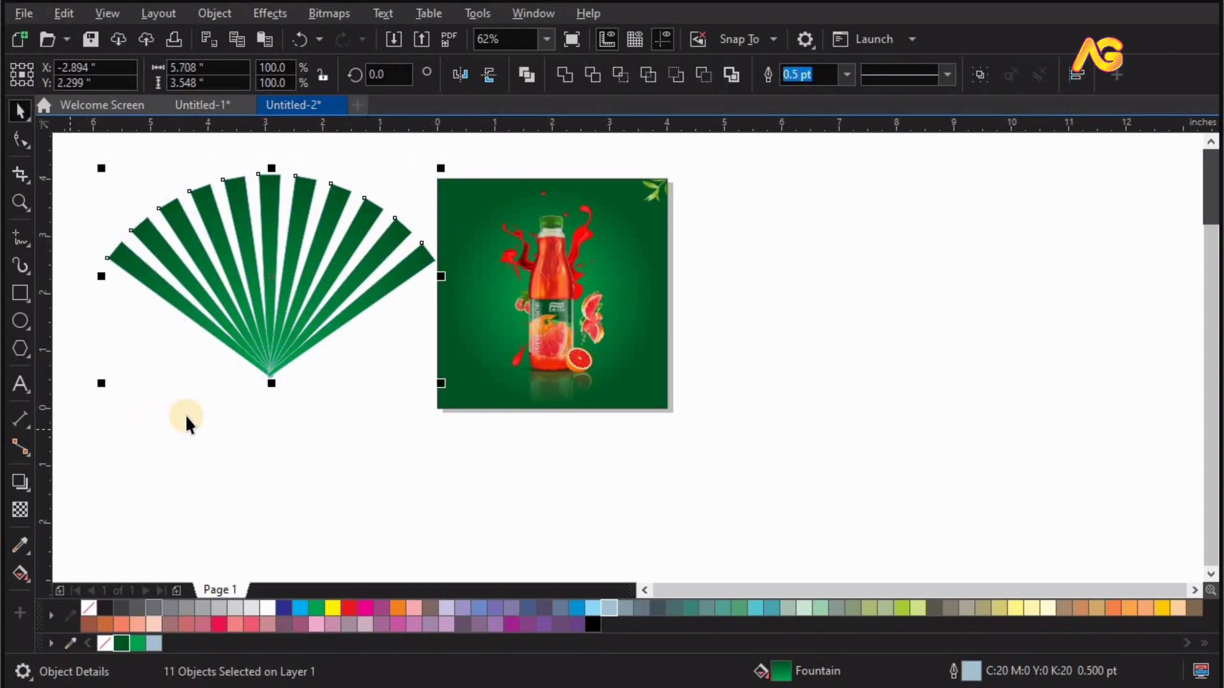
key(ctrl+g)
drag(275, 362, 553, 351)
scroll(848, 132, up, 2)
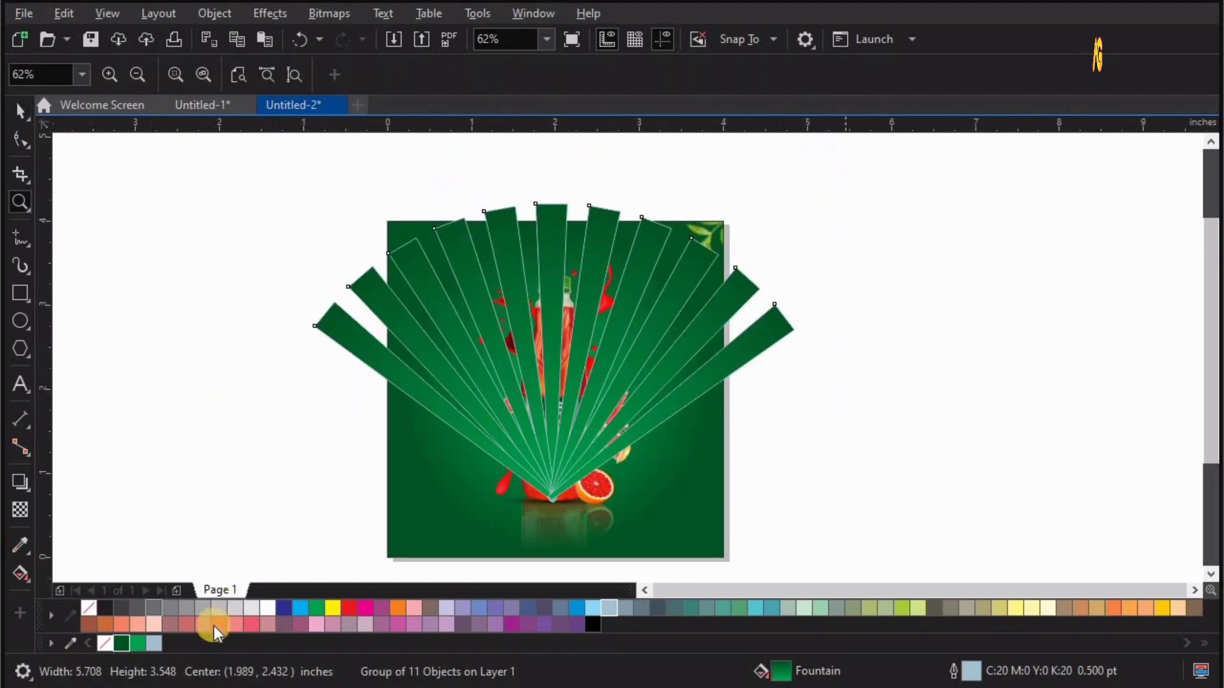
right_click(87, 610)
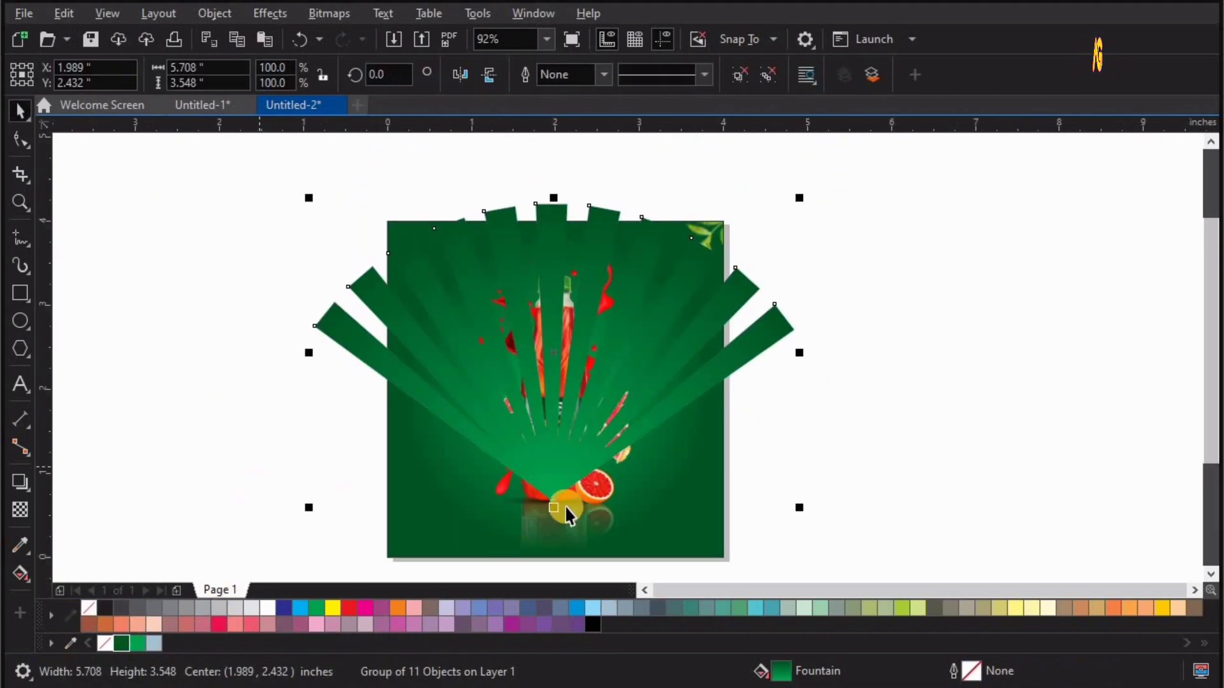
drag(565, 472, 568, 470)
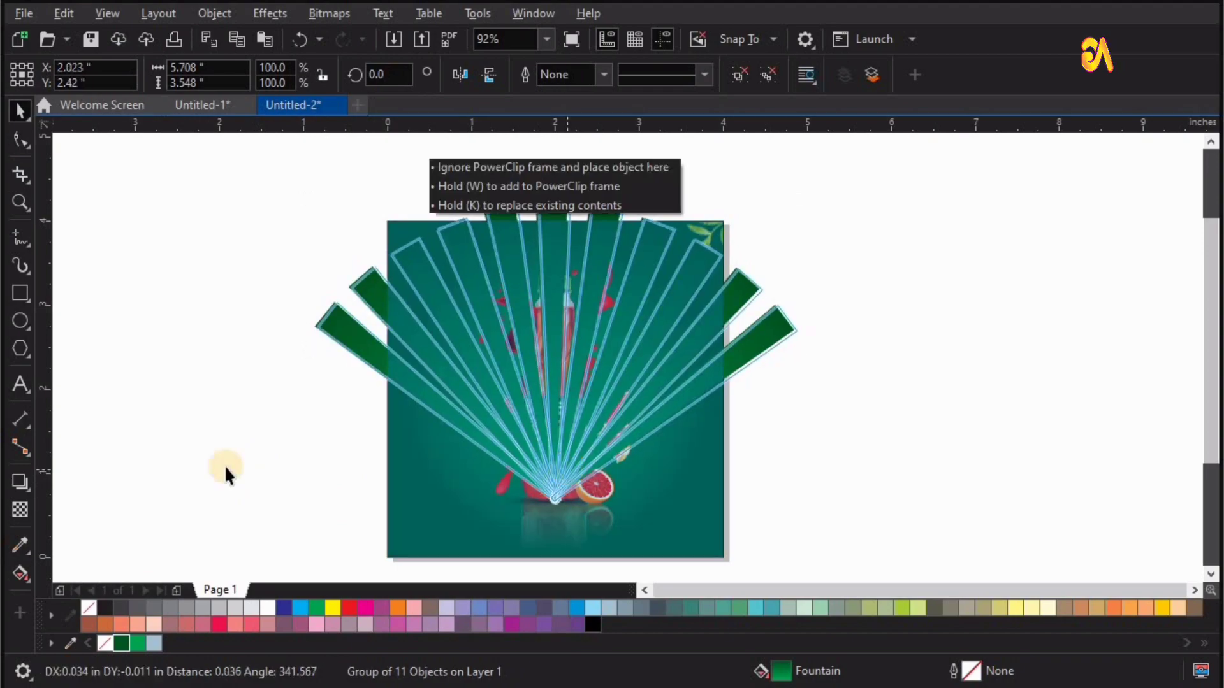
click(20, 513)
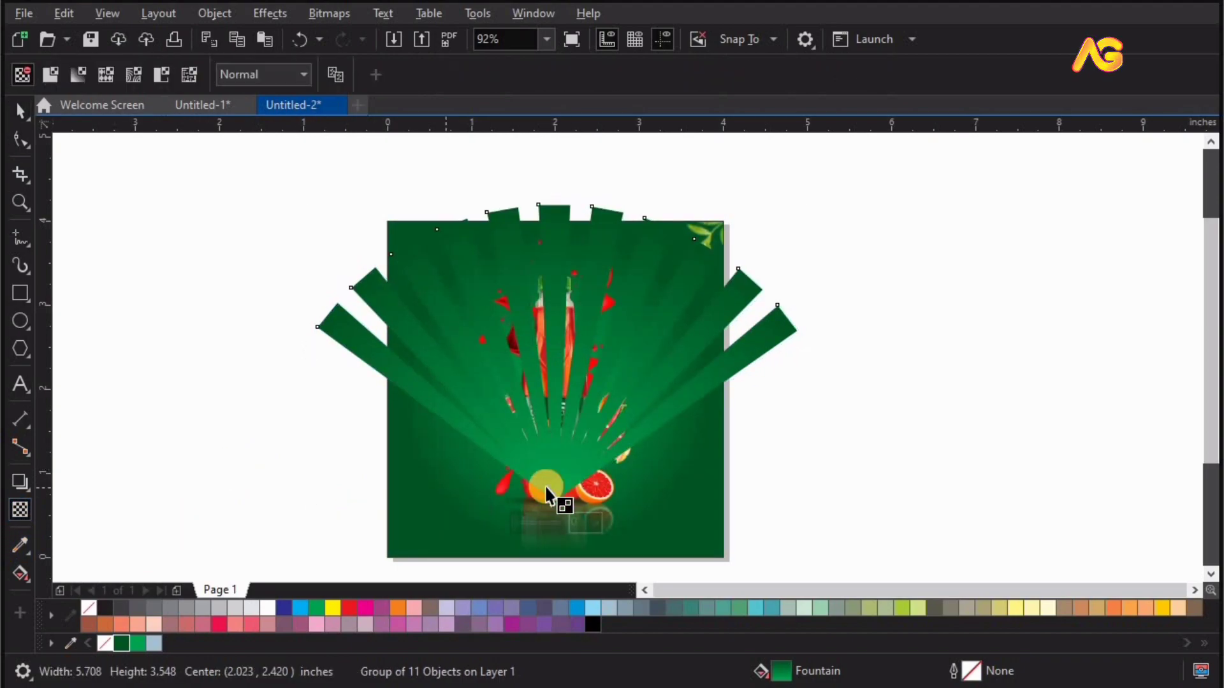
Fade the fan group with a vertical linear transparency
drag(552, 492, 549, 200)
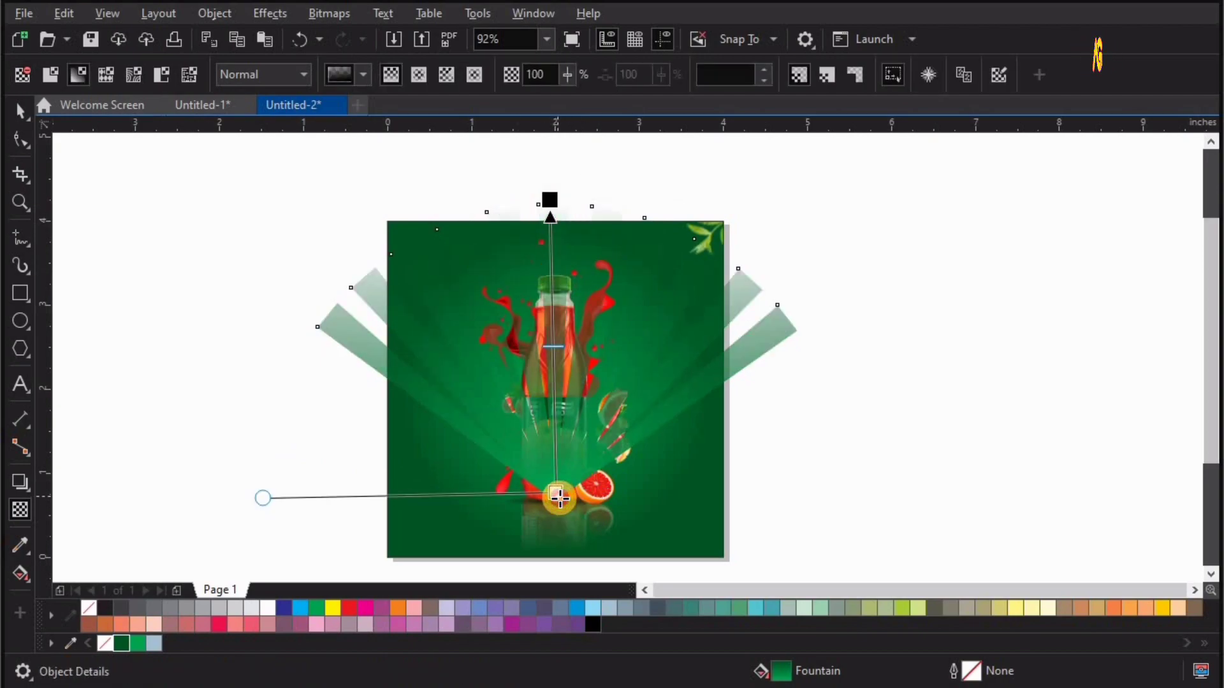
drag(558, 496, 559, 499)
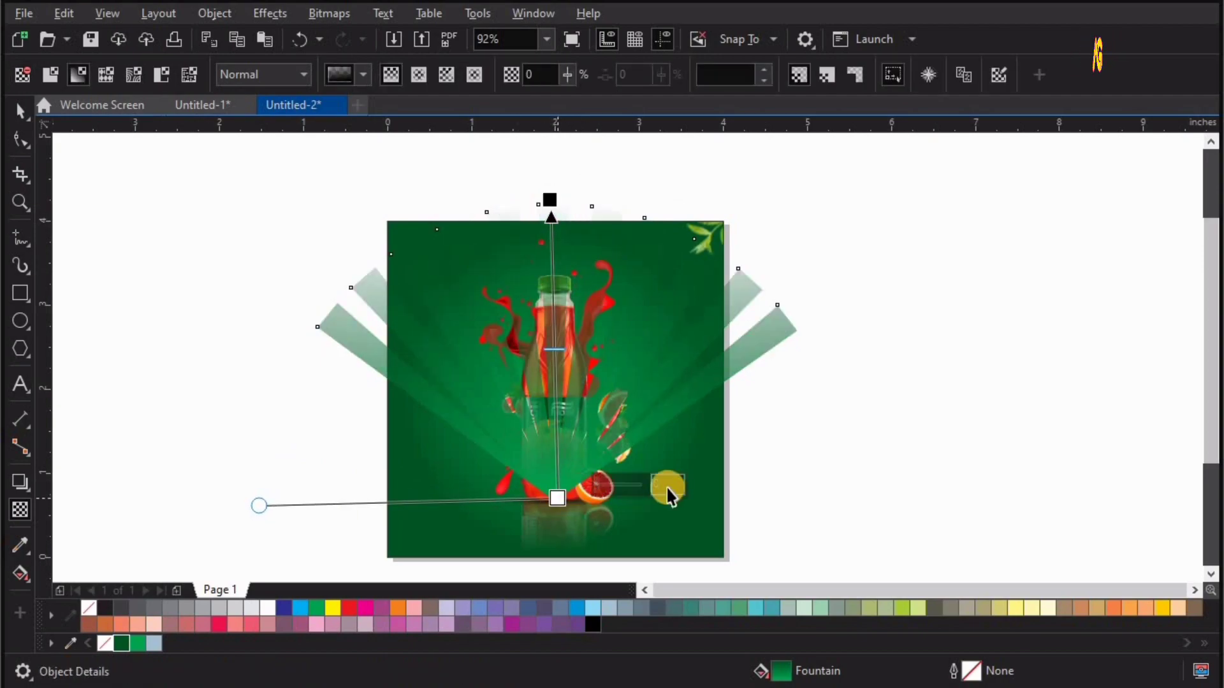
key(space)
PowerClip the fan group inside the green background rectangle
click(754, 365)
click(755, 355)
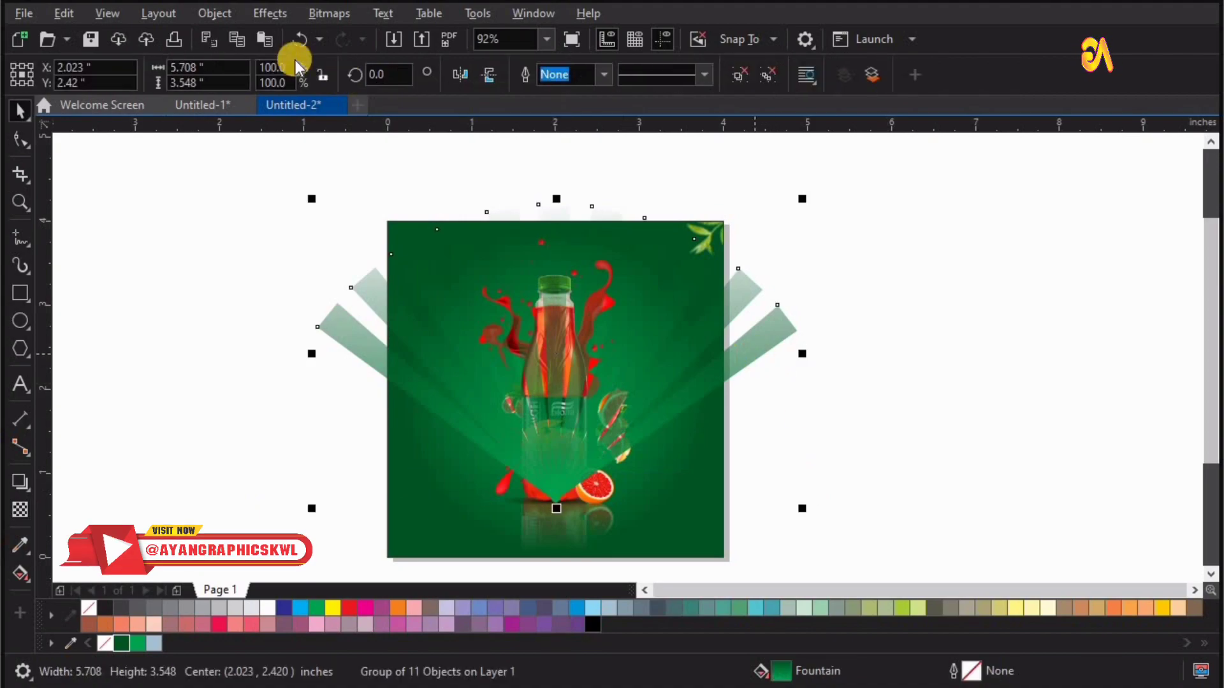
click(208, 14)
mouse_move(245, 86)
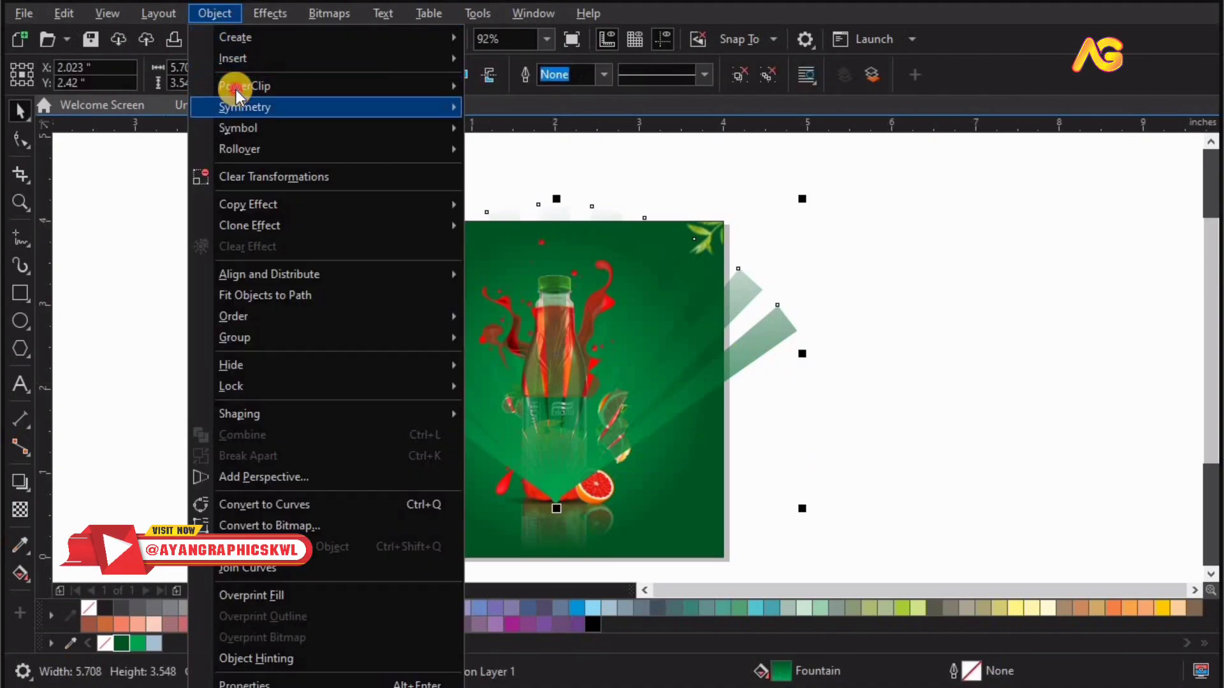
key(Return)
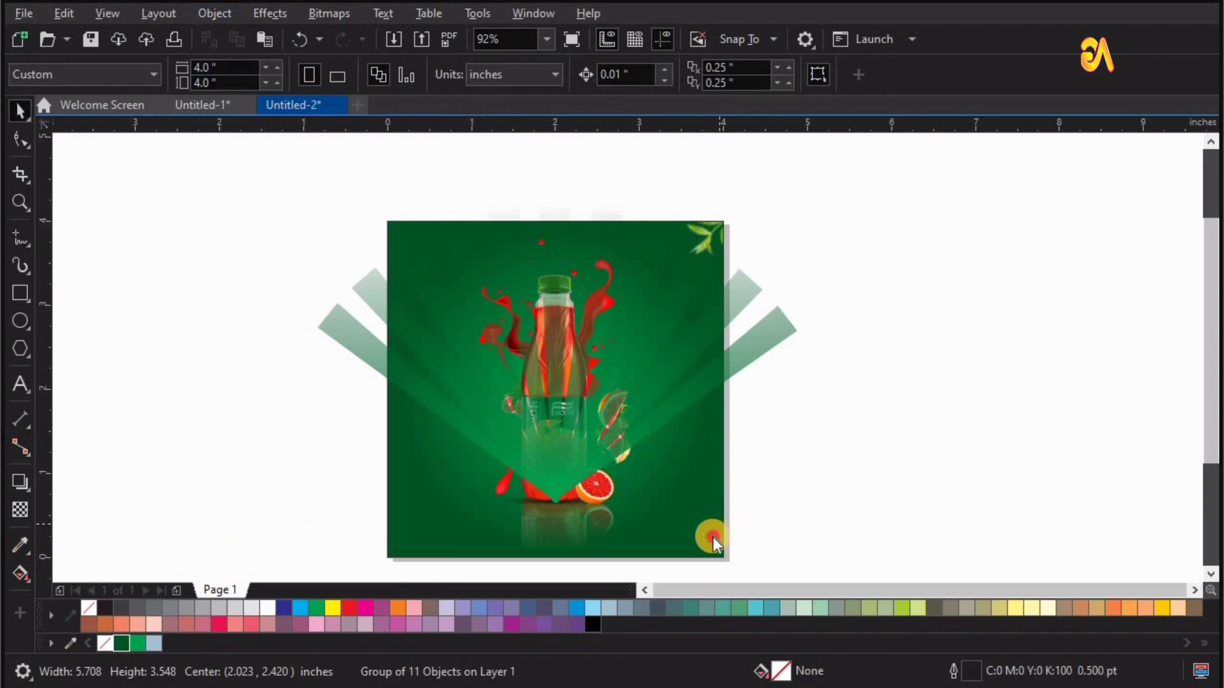
click(712, 536)
click(854, 445)
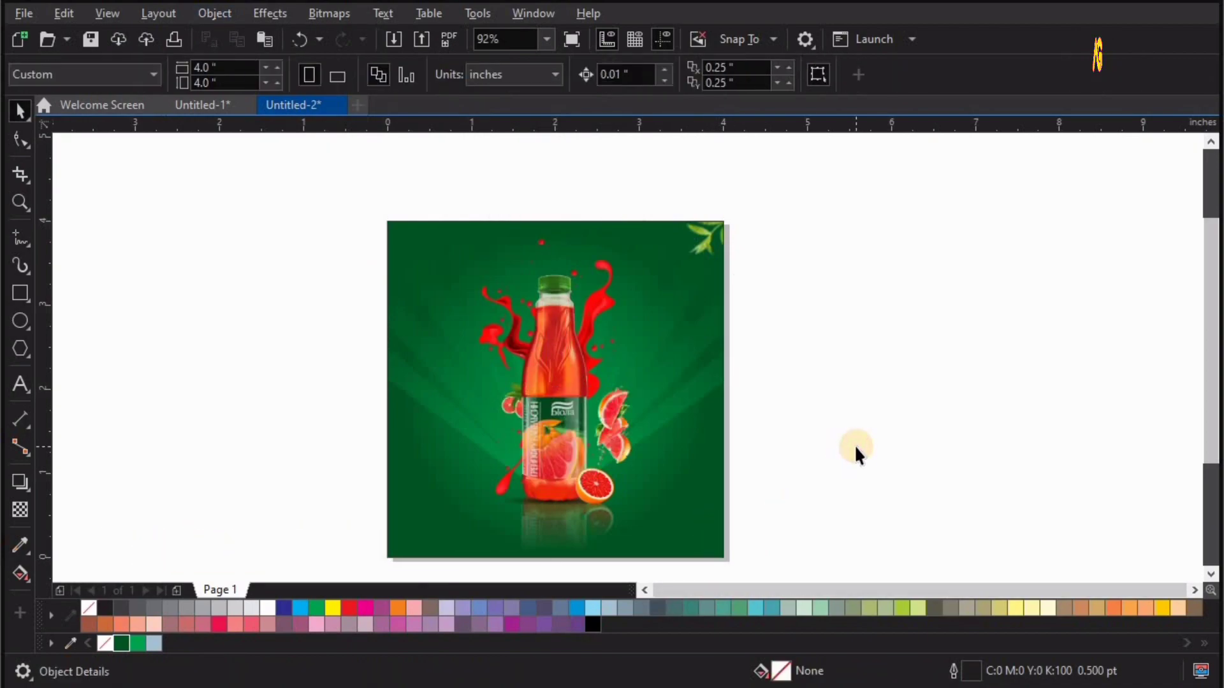
Copy the butterfly overlay bitmap to the clipboard
key(shift+F4)
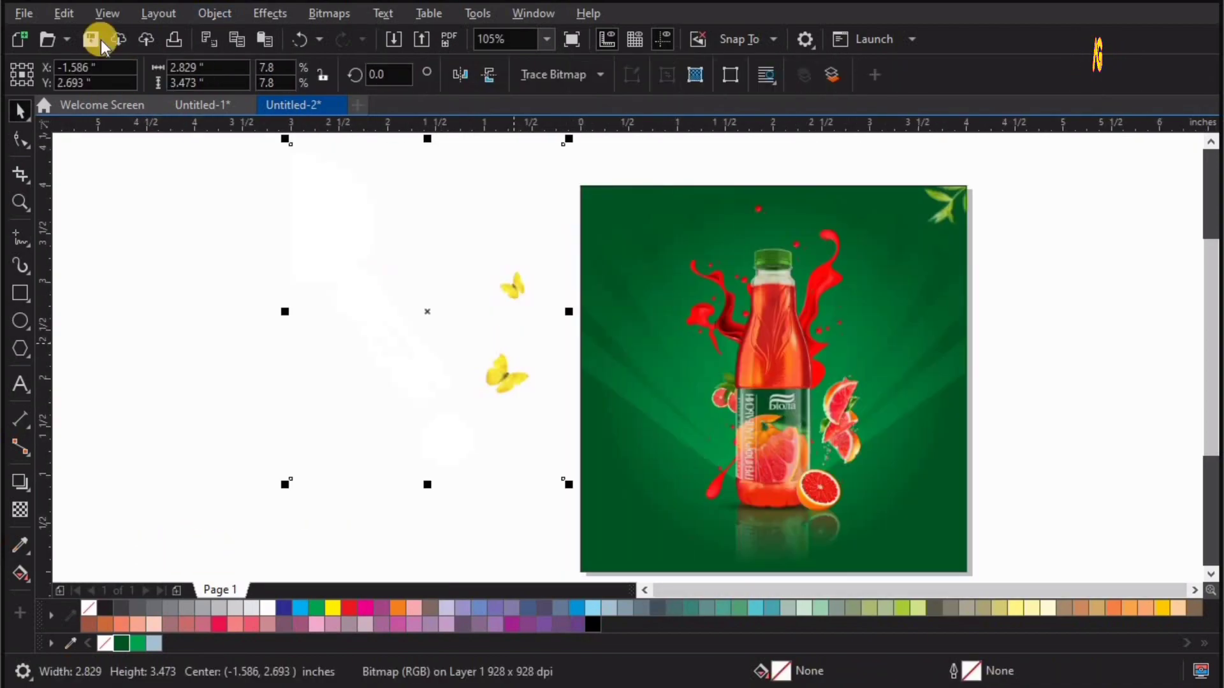
click(56, 14)
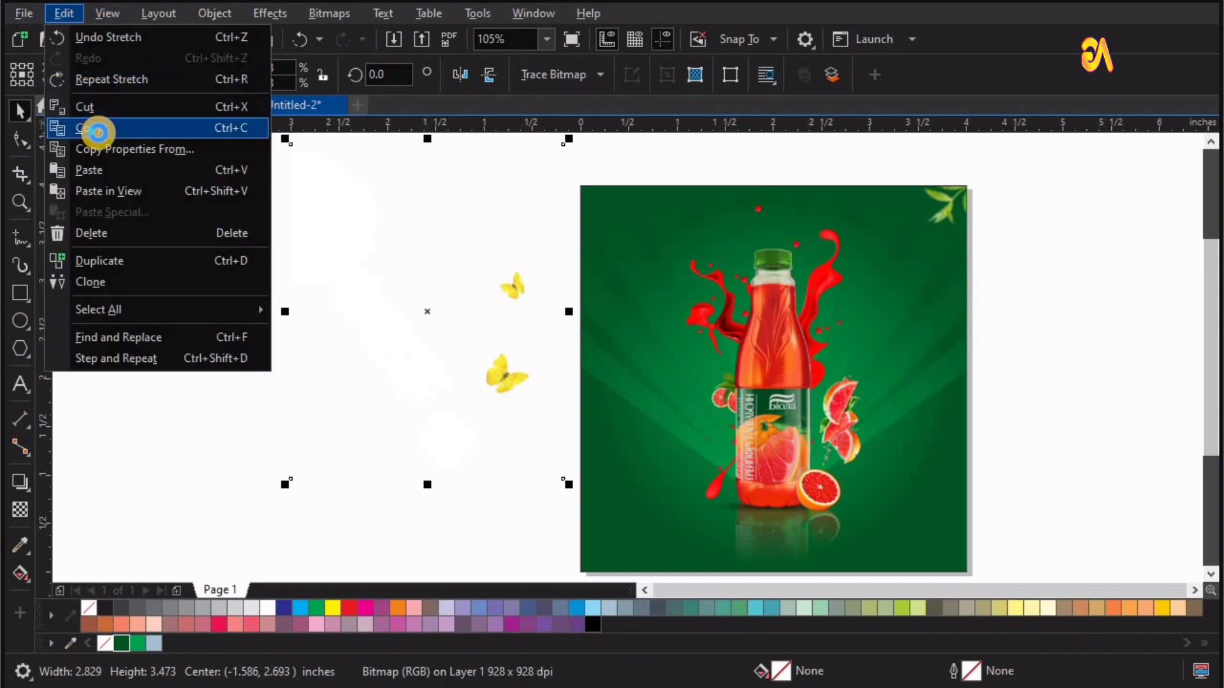
click(96, 128)
Shrink the lens bitmap and line up its glare with the ad's top-left corner
drag(567, 143, 511, 211)
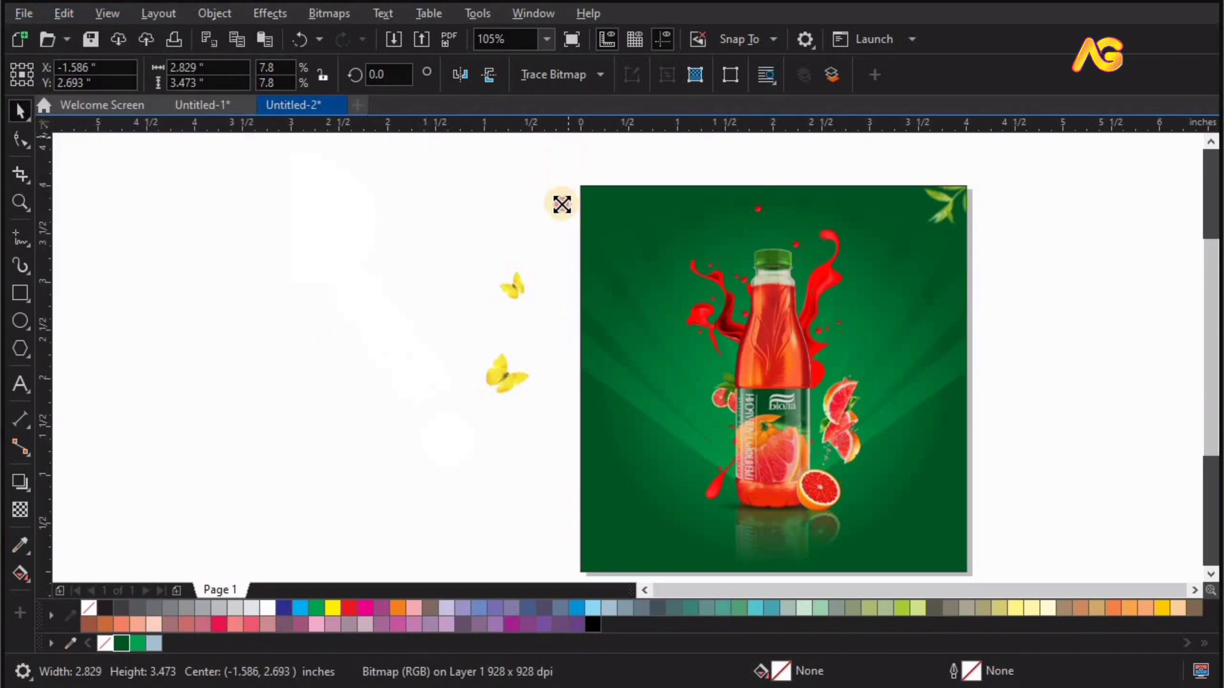
drag(322, 213, 535, 239)
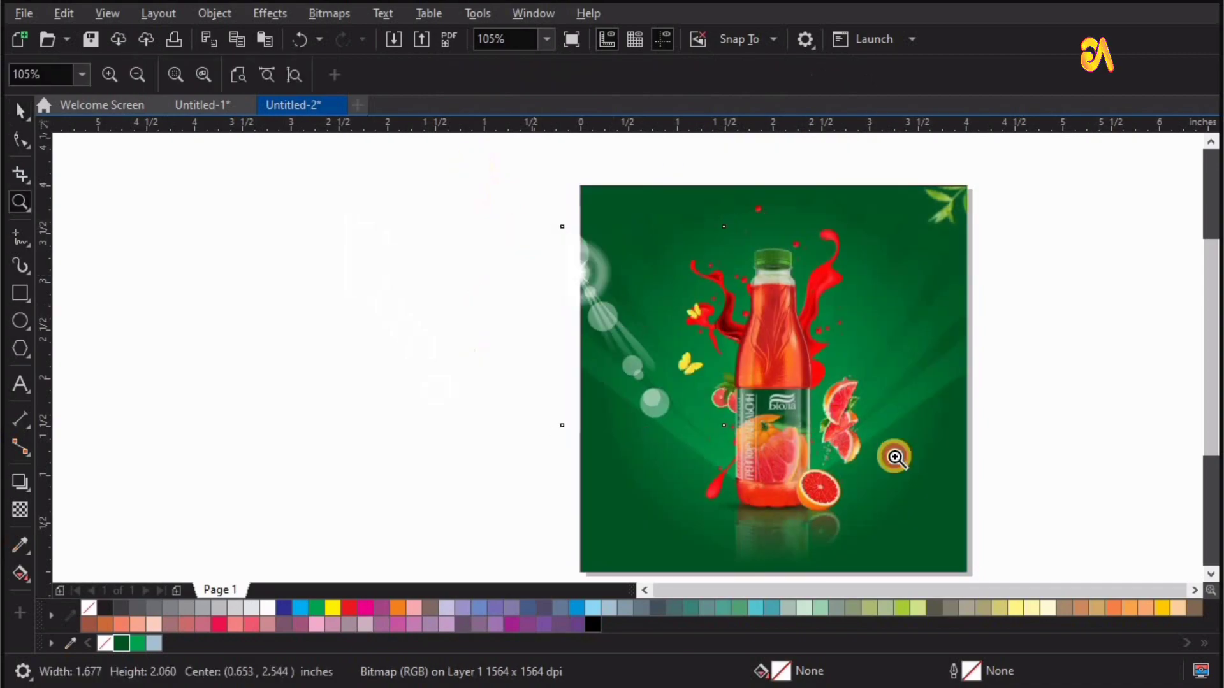
scroll(483, 339, up, 2)
mouse_move(476, 270)
mouse_down()
mouse_move(523, 235)
mouse_move(472, 237)
mouse_up()
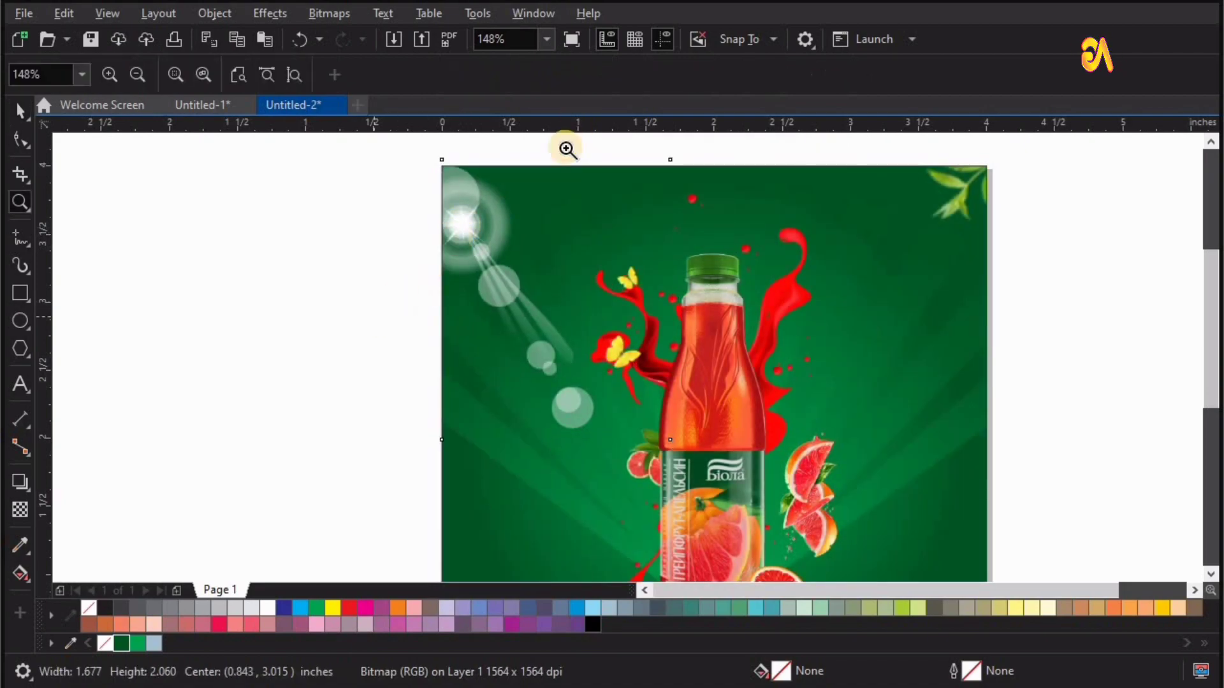
scroll(617, 330, up, 4)
drag(612, 330, 606, 335)
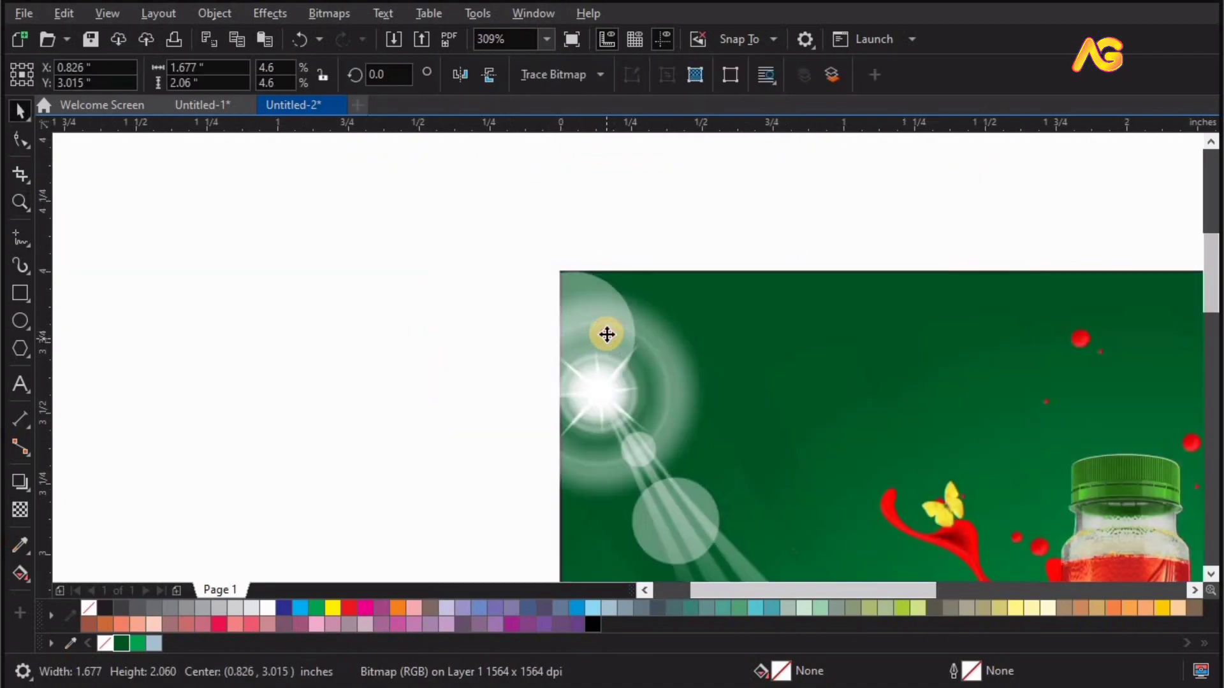
Set the lens transparency to Lightness blending so the flares glow green
scroll(371, 309, down, 5)
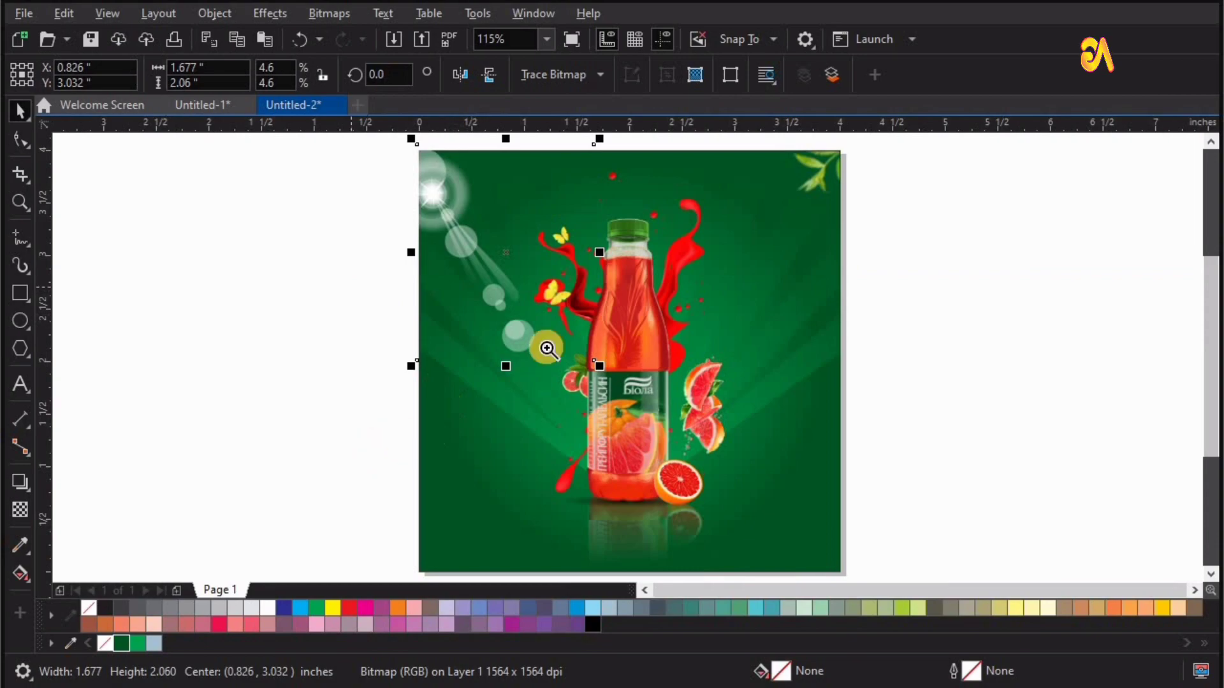
drag(415, 374, 852, 159)
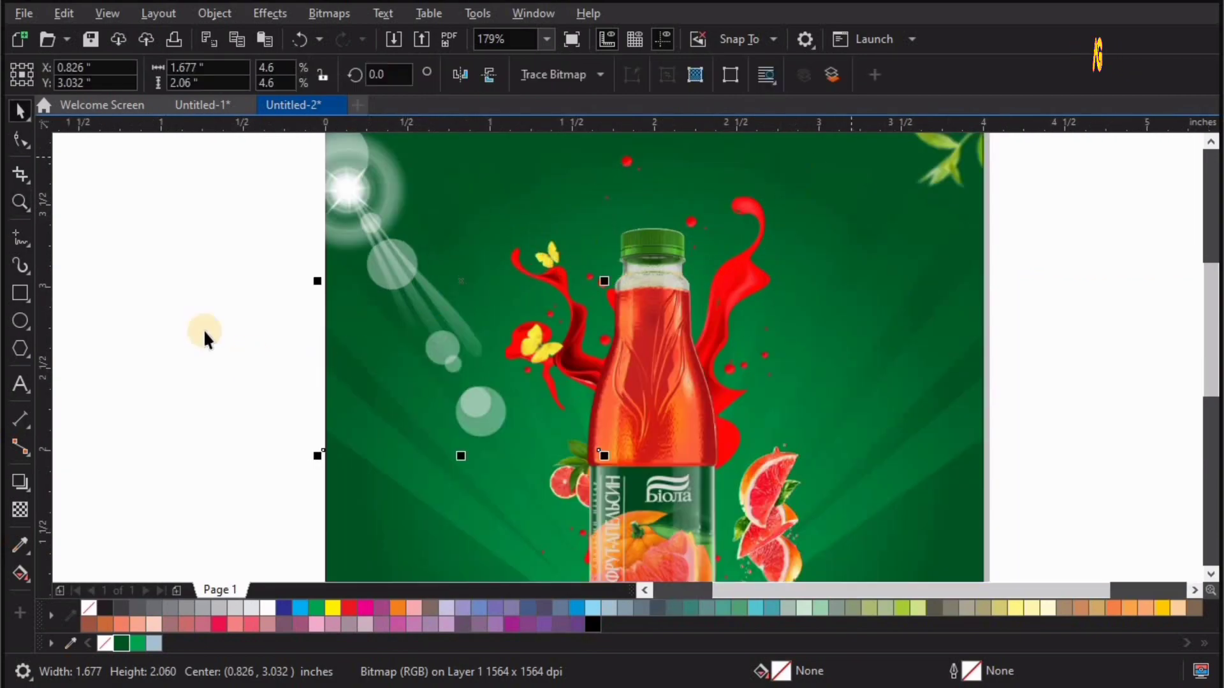
click(118, 81)
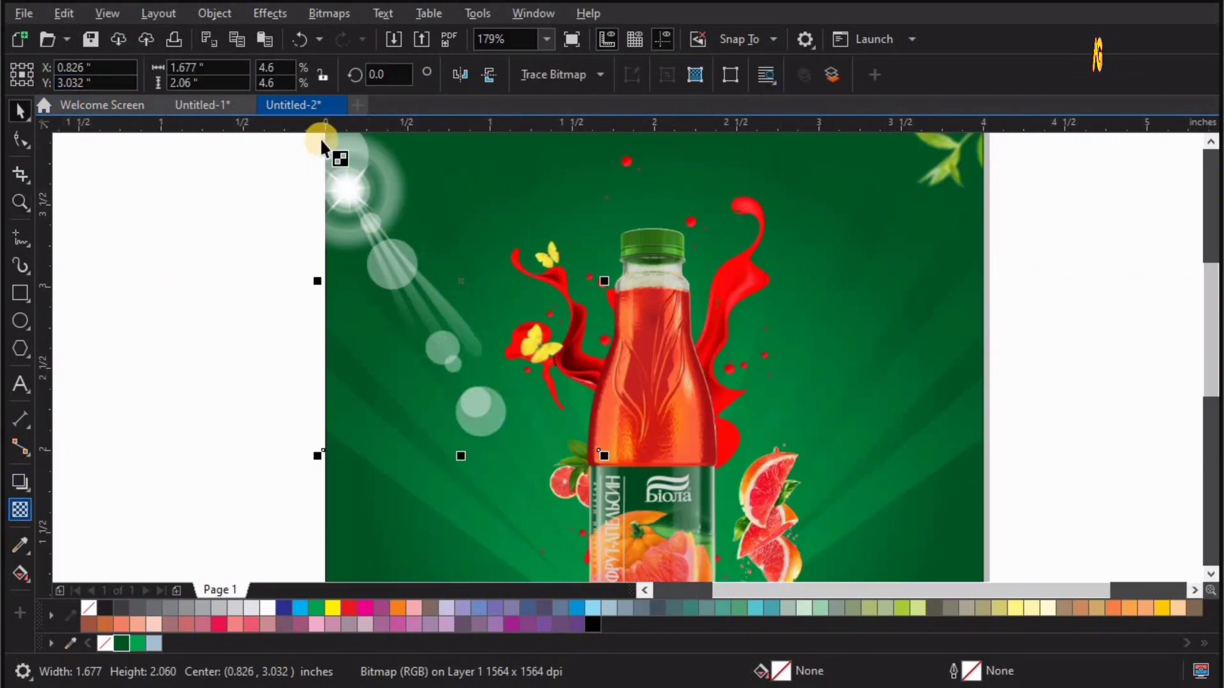
click(281, 74)
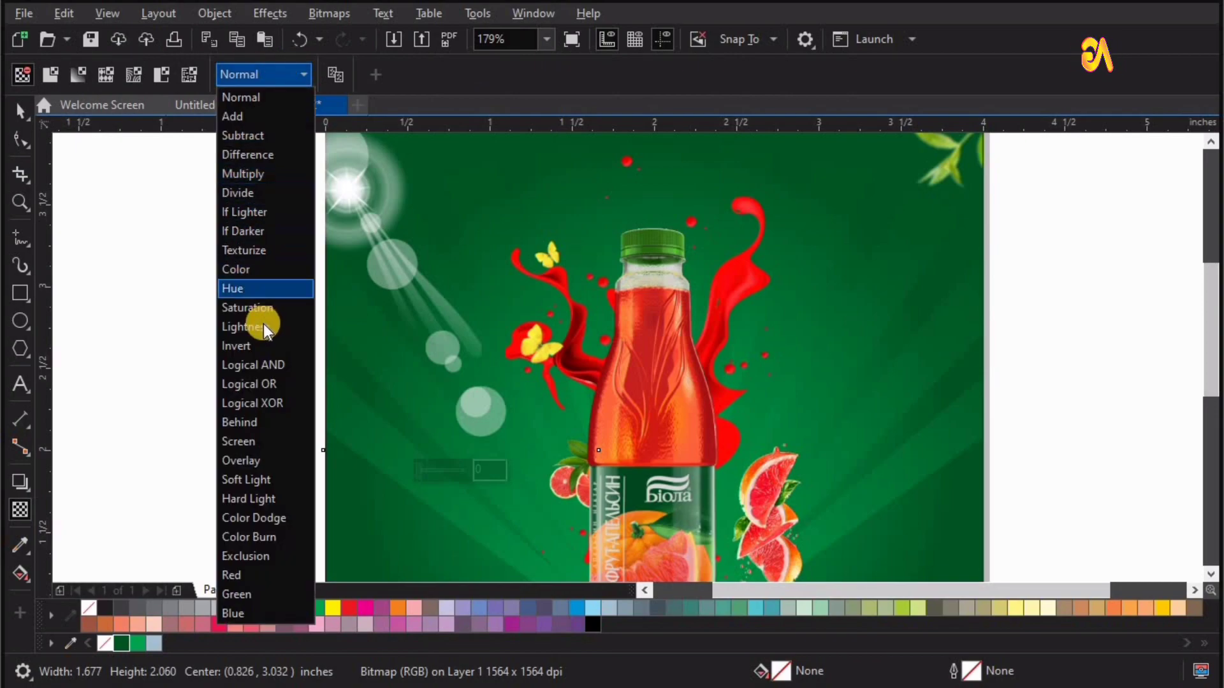
click(262, 326)
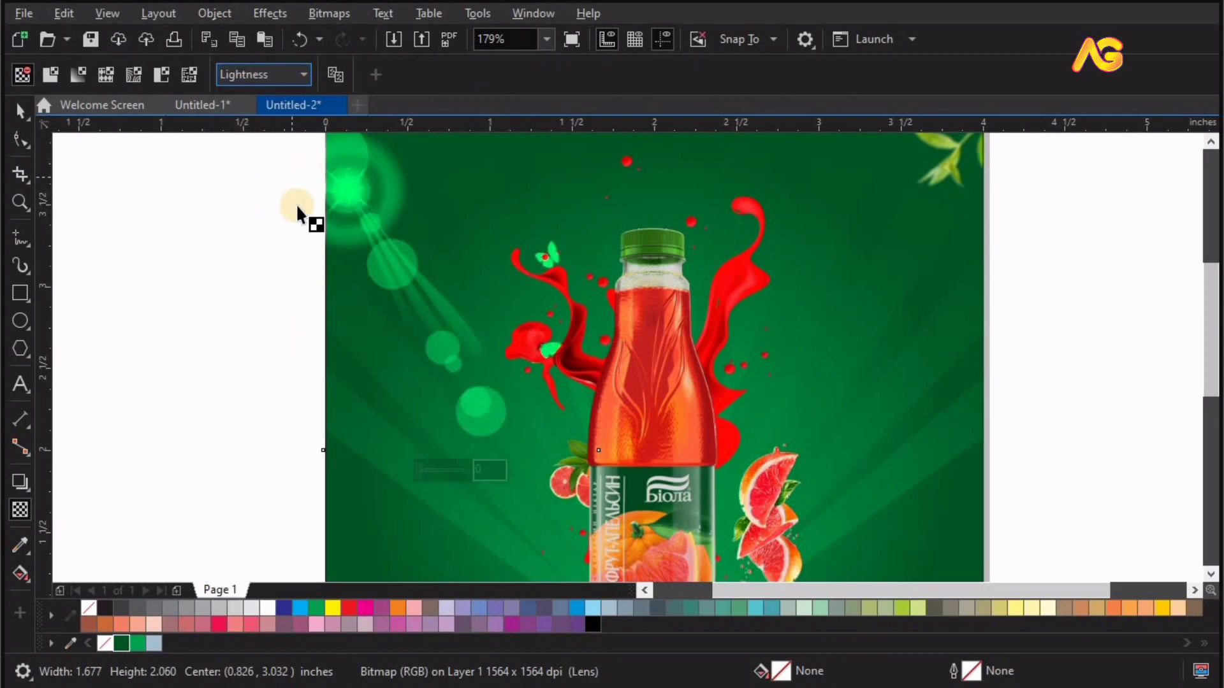
click(26, 139)
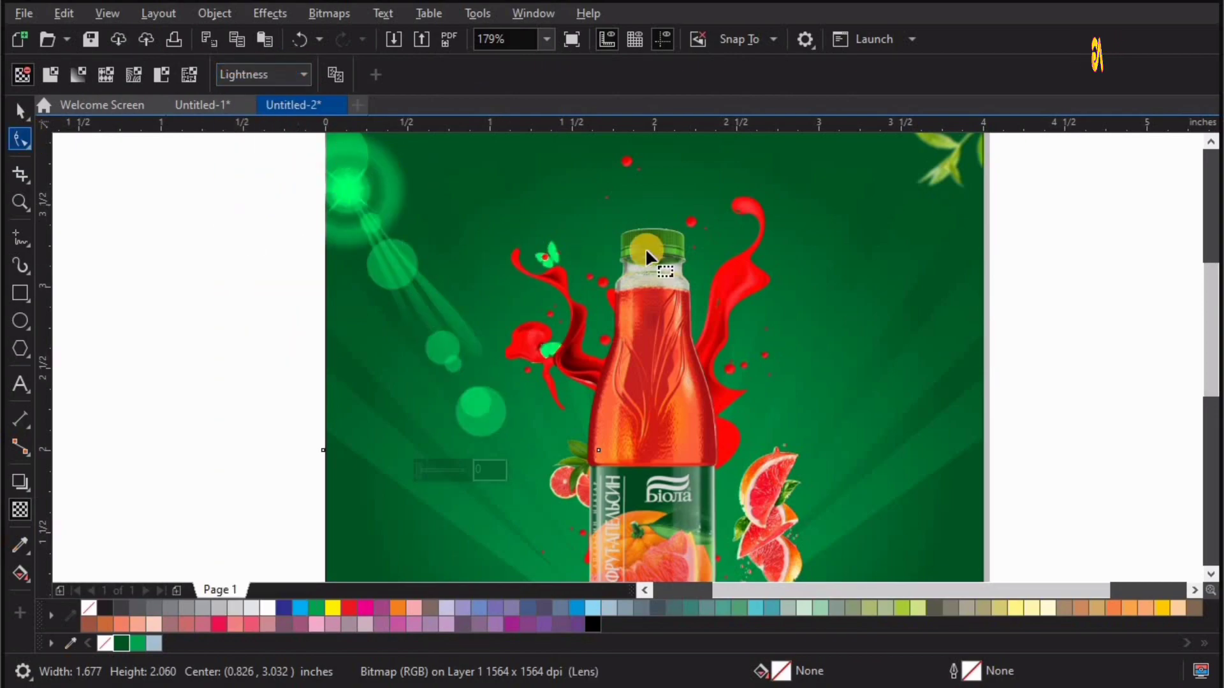
Add nodes on the lens's right and bottom edges and pull the corner up-left along the bottle
click(599, 182)
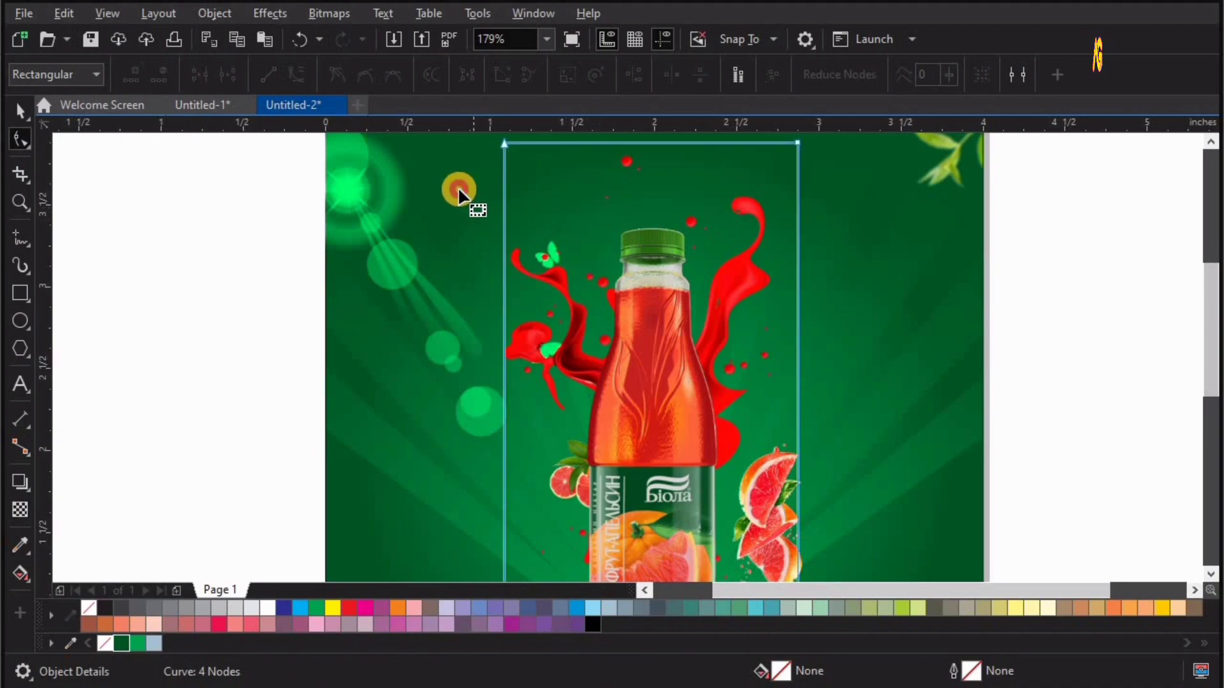
click(596, 195)
double_click(599, 195)
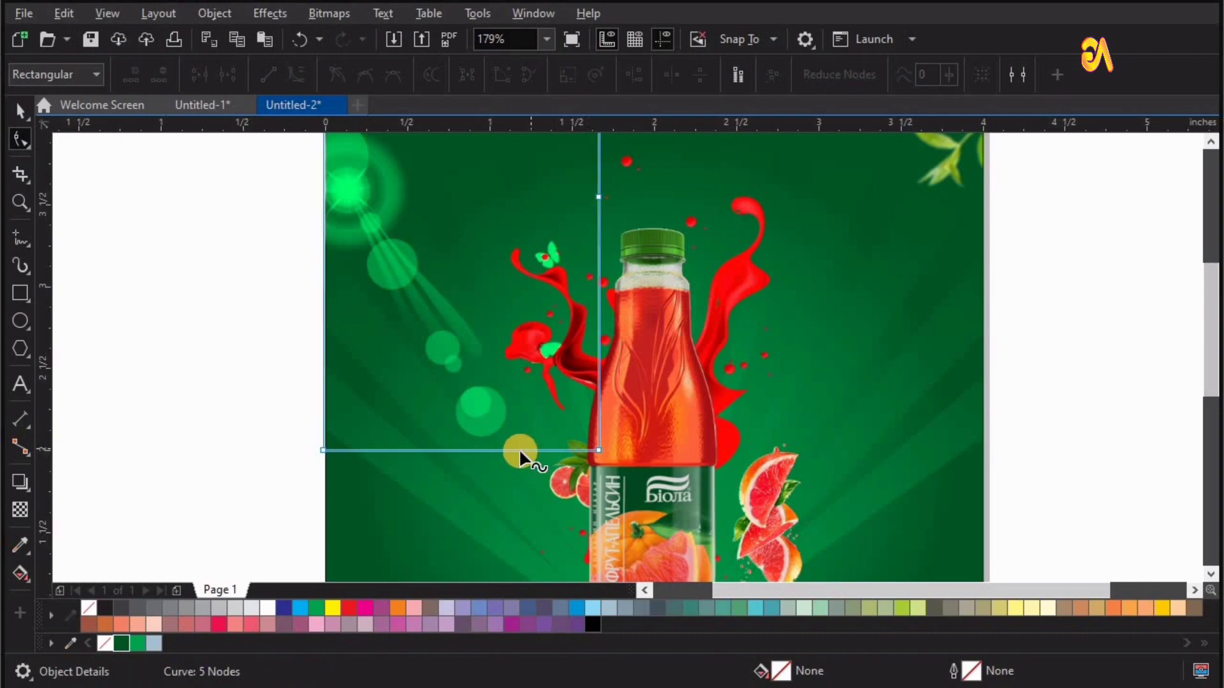
double_click(520, 450)
drag(596, 450, 484, 237)
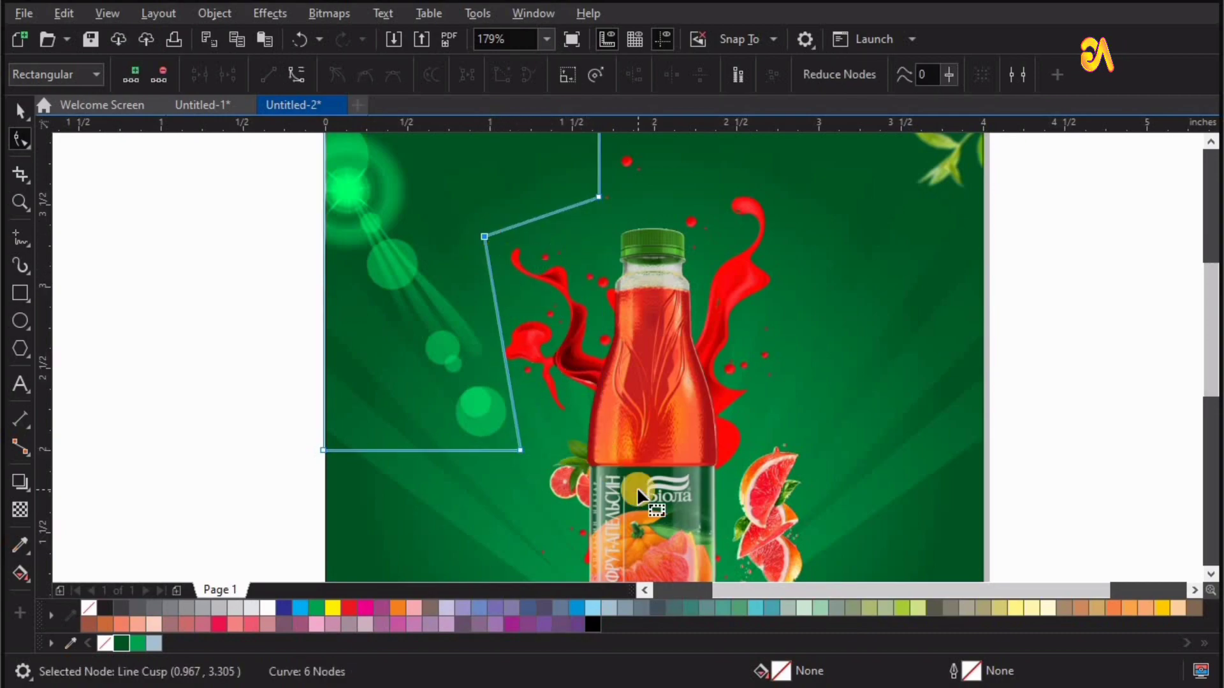
scroll(637, 487, down, 2)
scroll(599, 398, down, 2)
key(z)
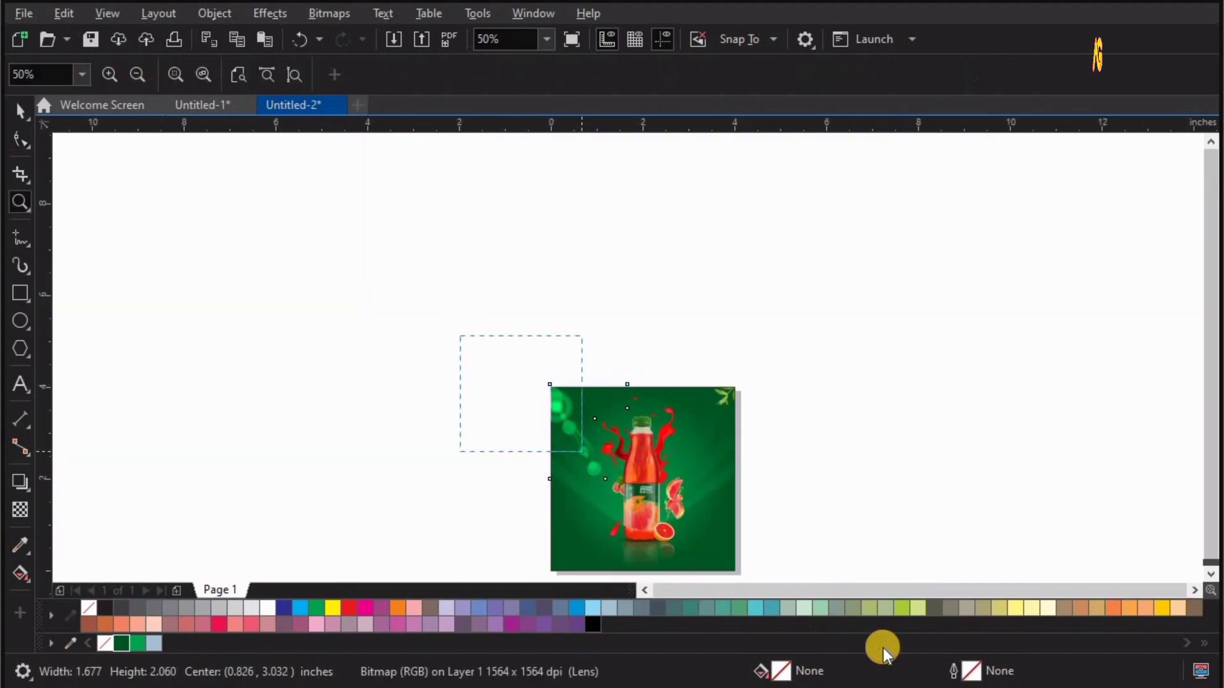
scroll(561, 342, up, 1)
key(space)
click(523, 239)
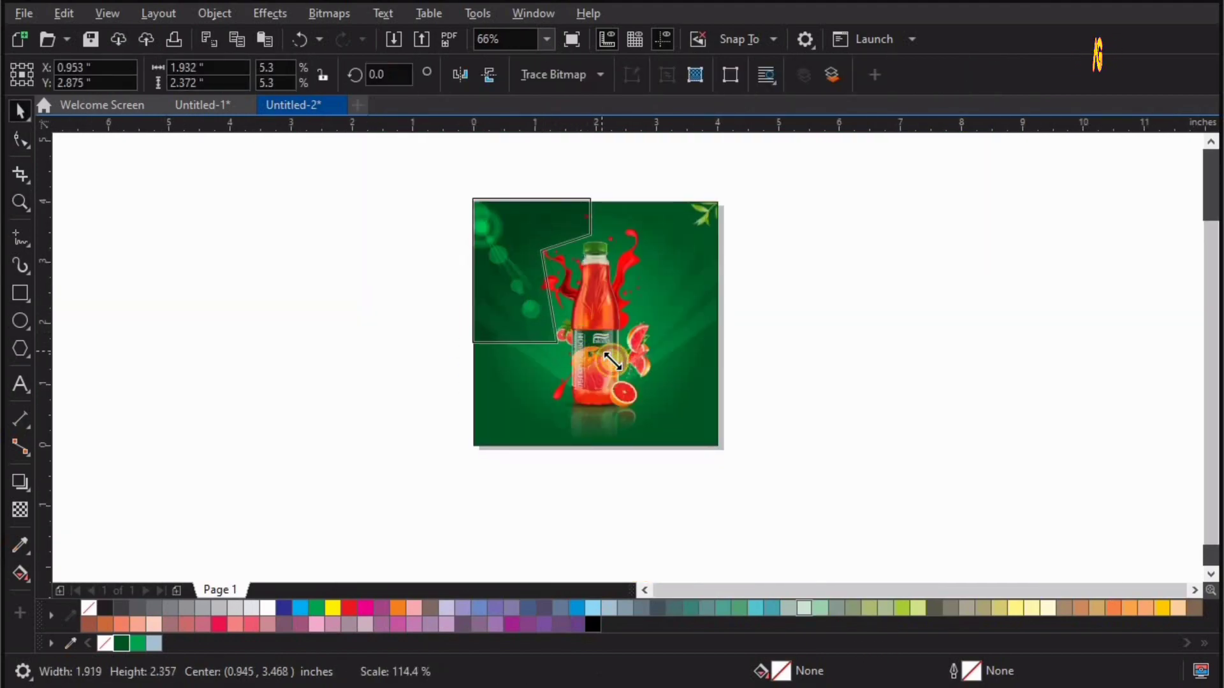
key(space)
Paste the butterfly-and-glare overlay bitmap and place it over the ad's right side
click(668, 413)
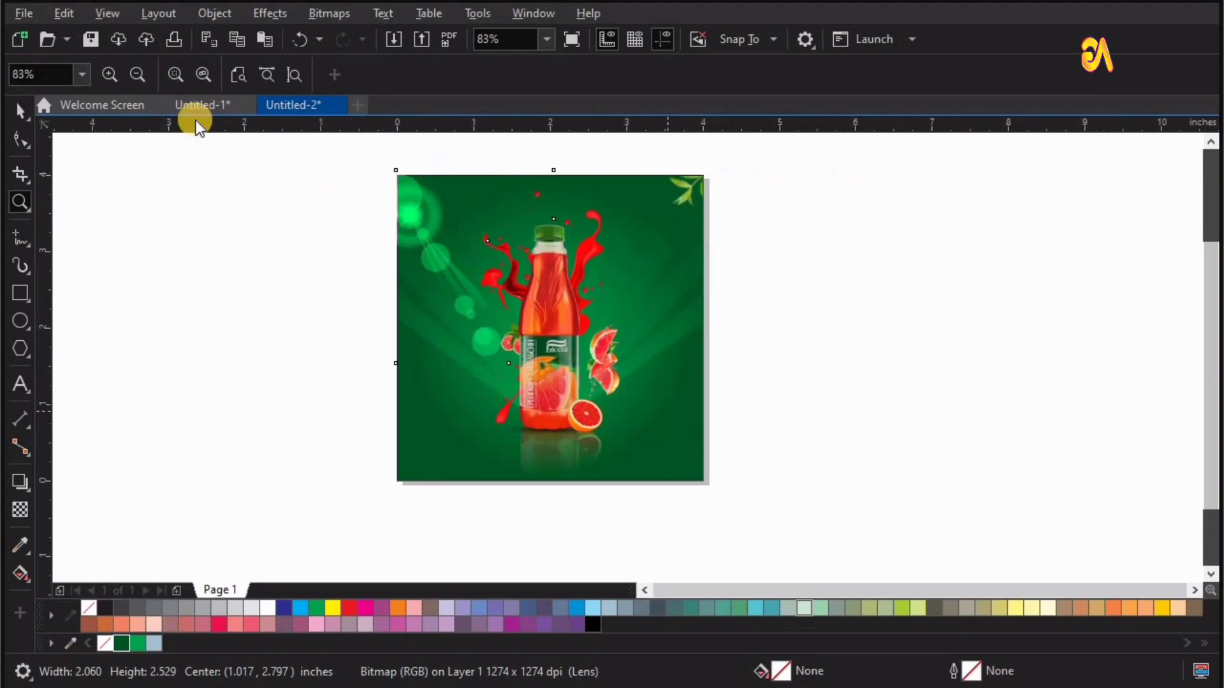
key(space)
click(80, 14)
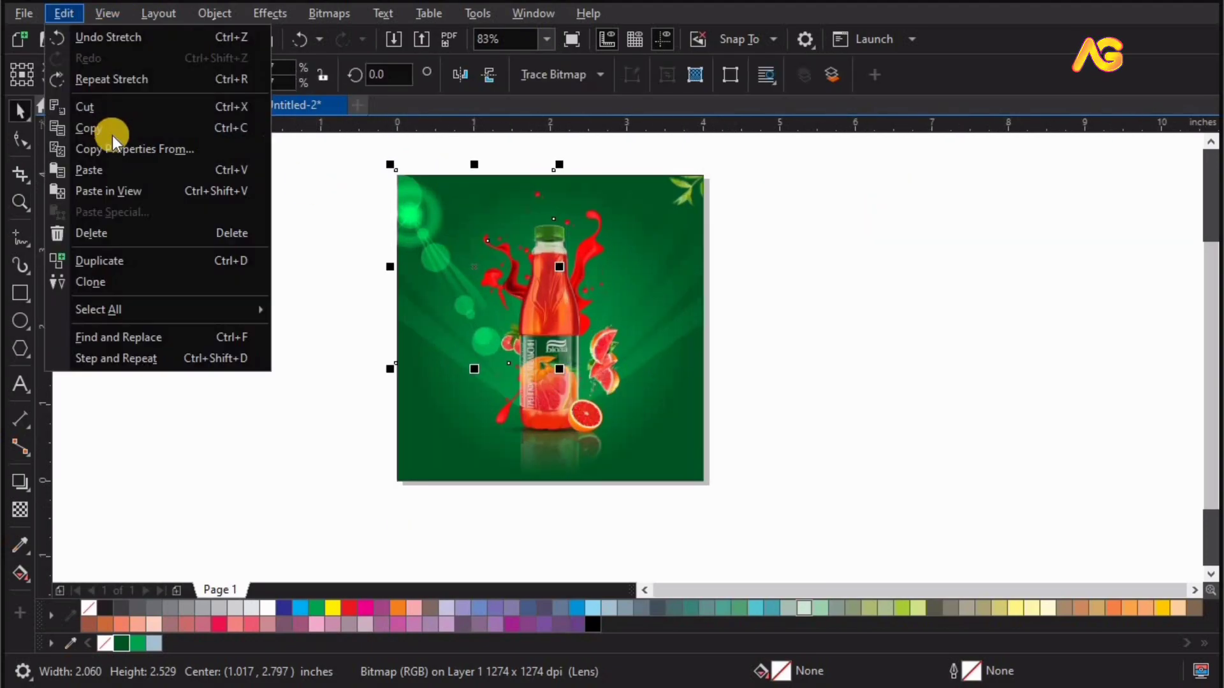
click(112, 163)
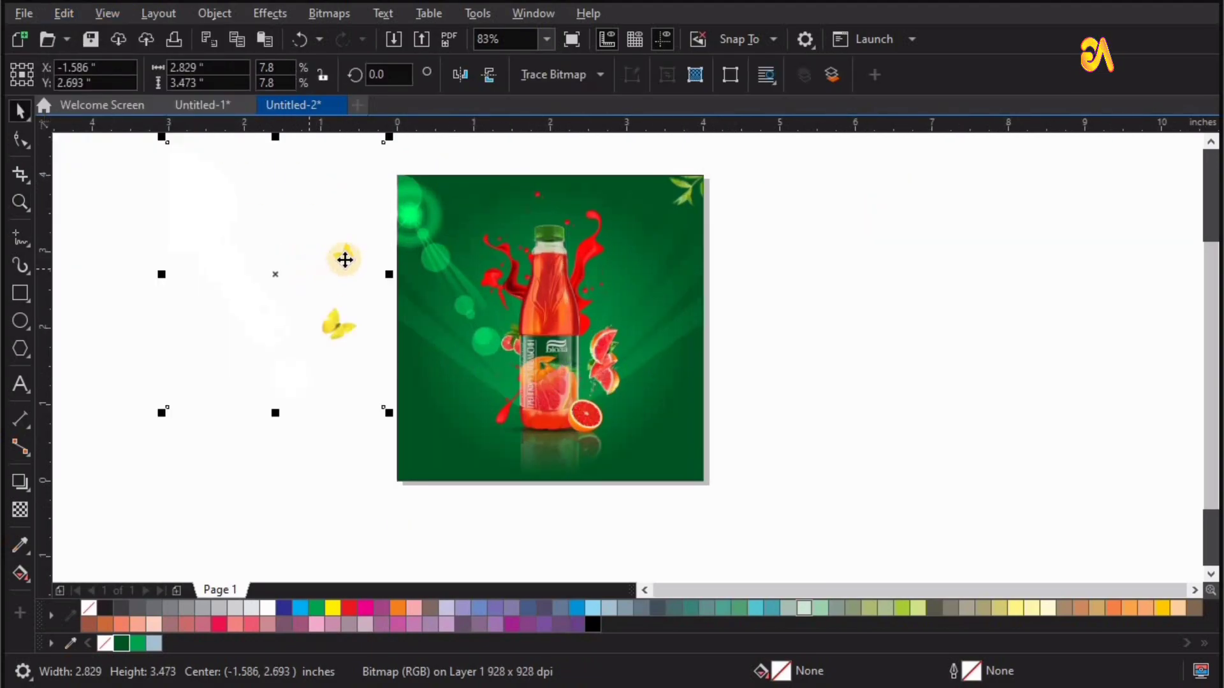
drag(210, 240, 213, 280)
drag(377, 295, 743, 314)
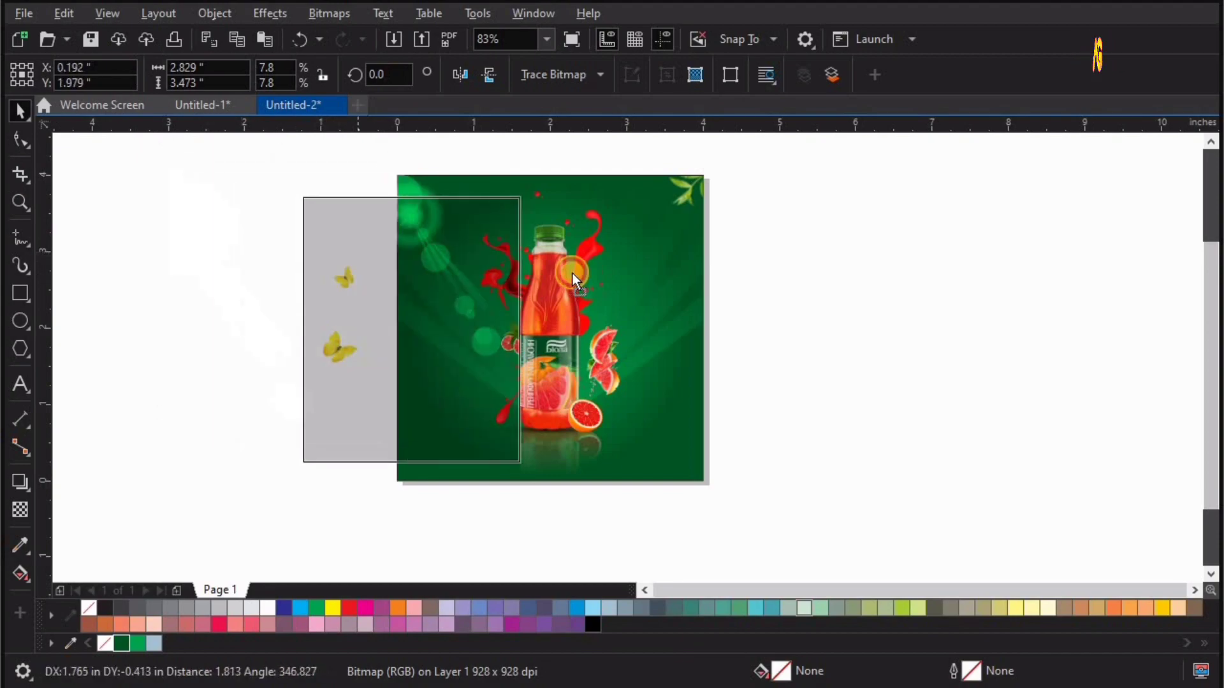
key(z)
drag(385, 176, 809, 470)
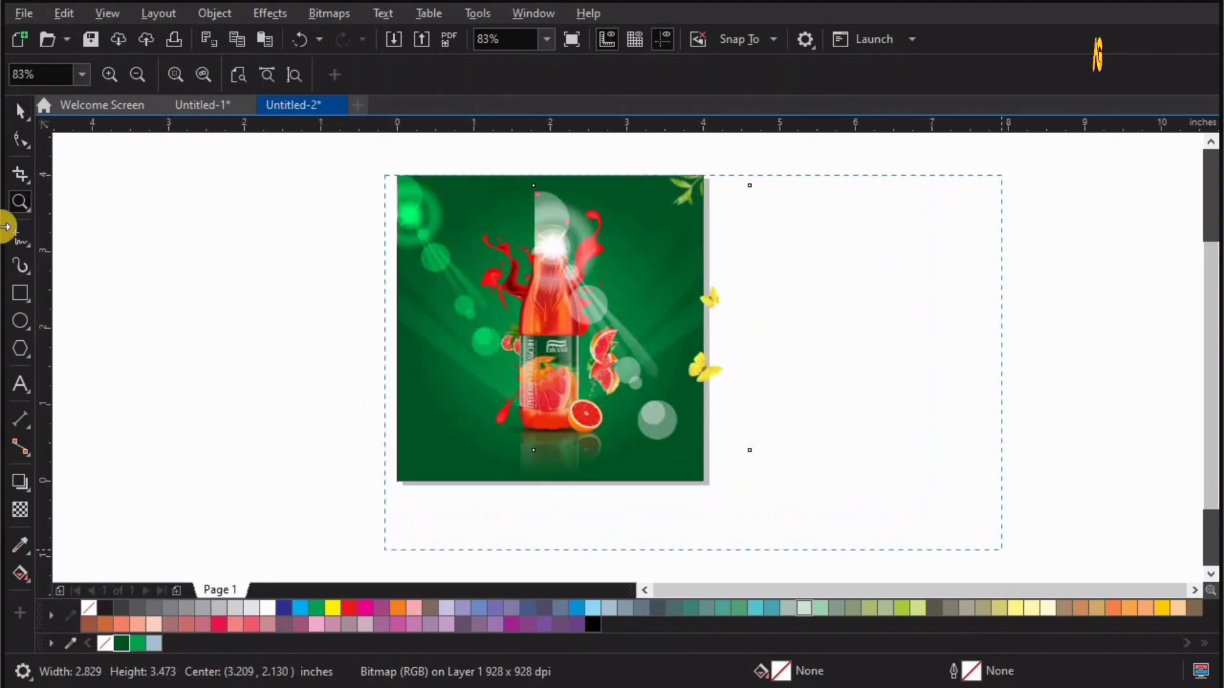
click(21, 139)
click(486, 240)
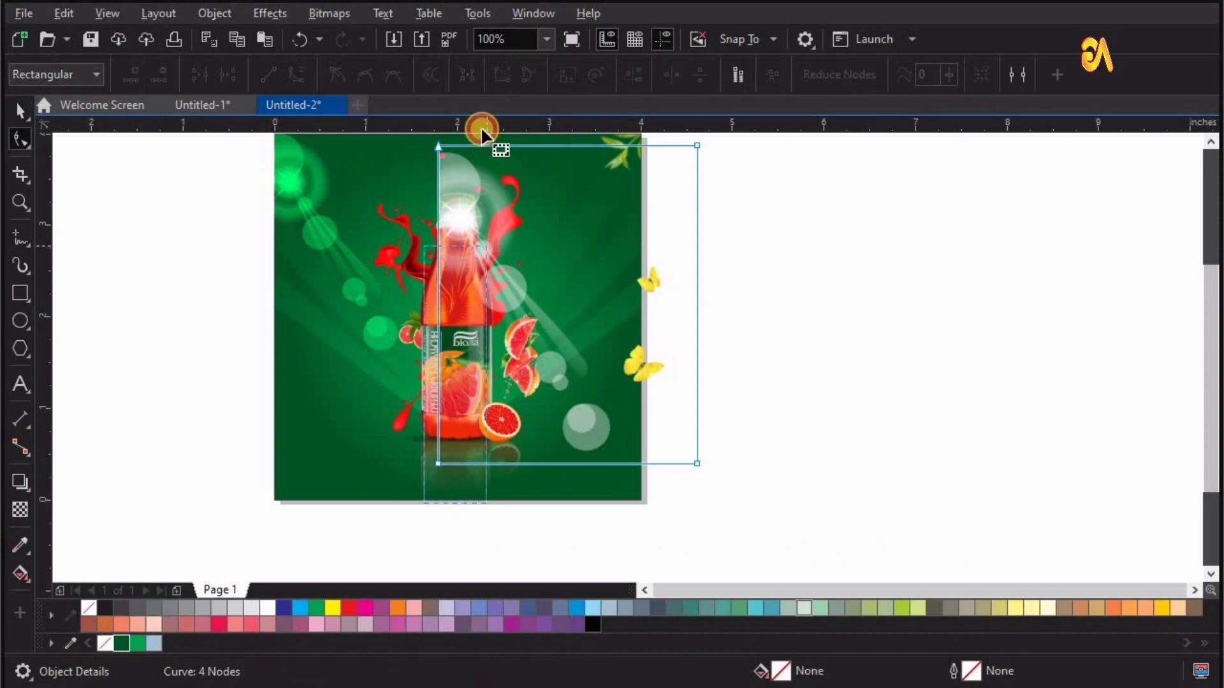
Crop the overlay's bottom and top edges down to the butterflies
scroll(480, 126, up, 1)
drag(457, 189, 645, 197)
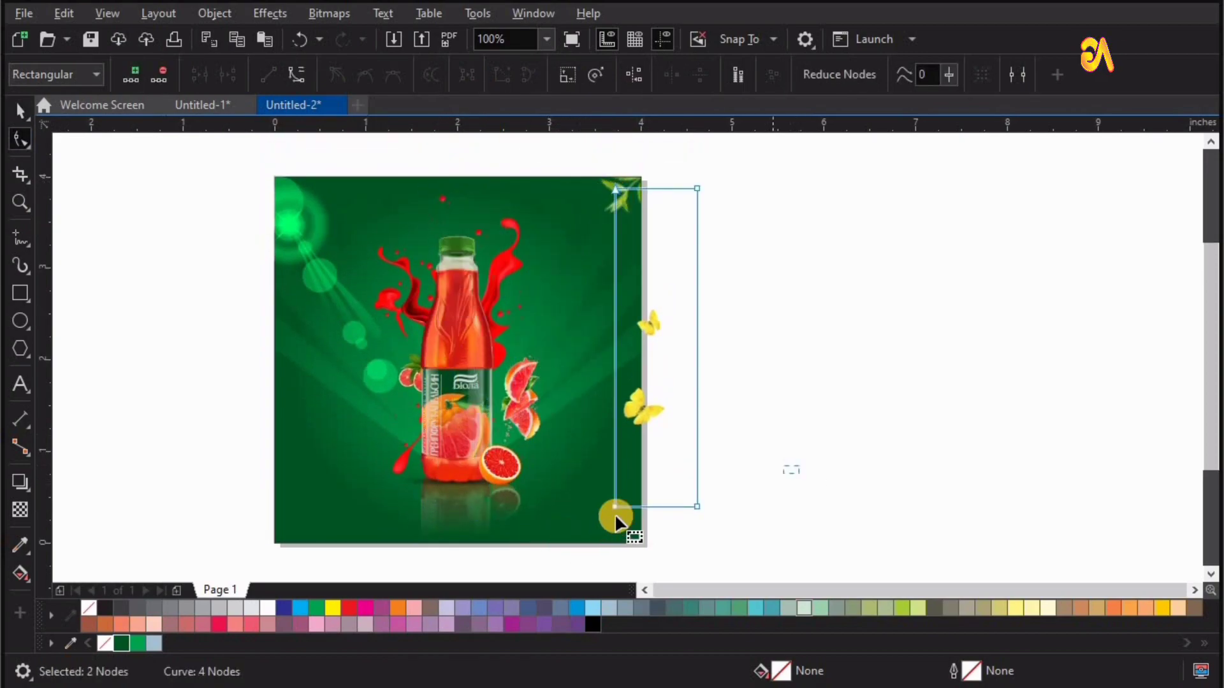
drag(616, 515, 620, 470)
drag(725, 181, 679, 202)
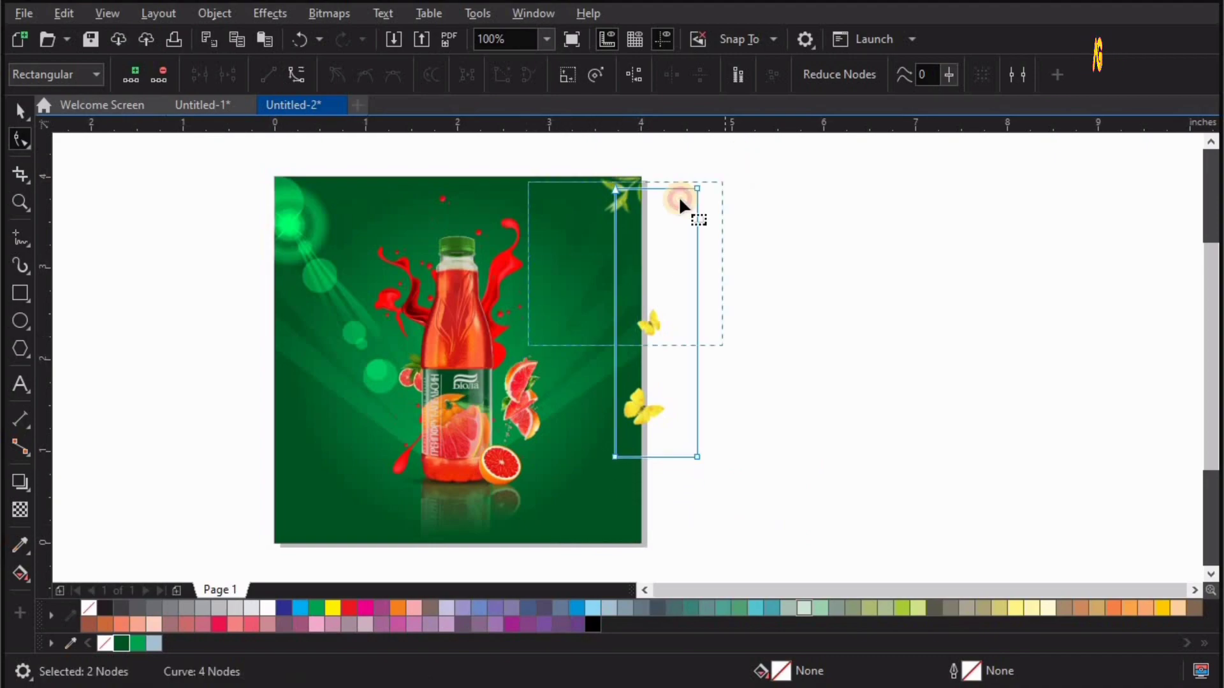
drag(703, 272, 706, 299)
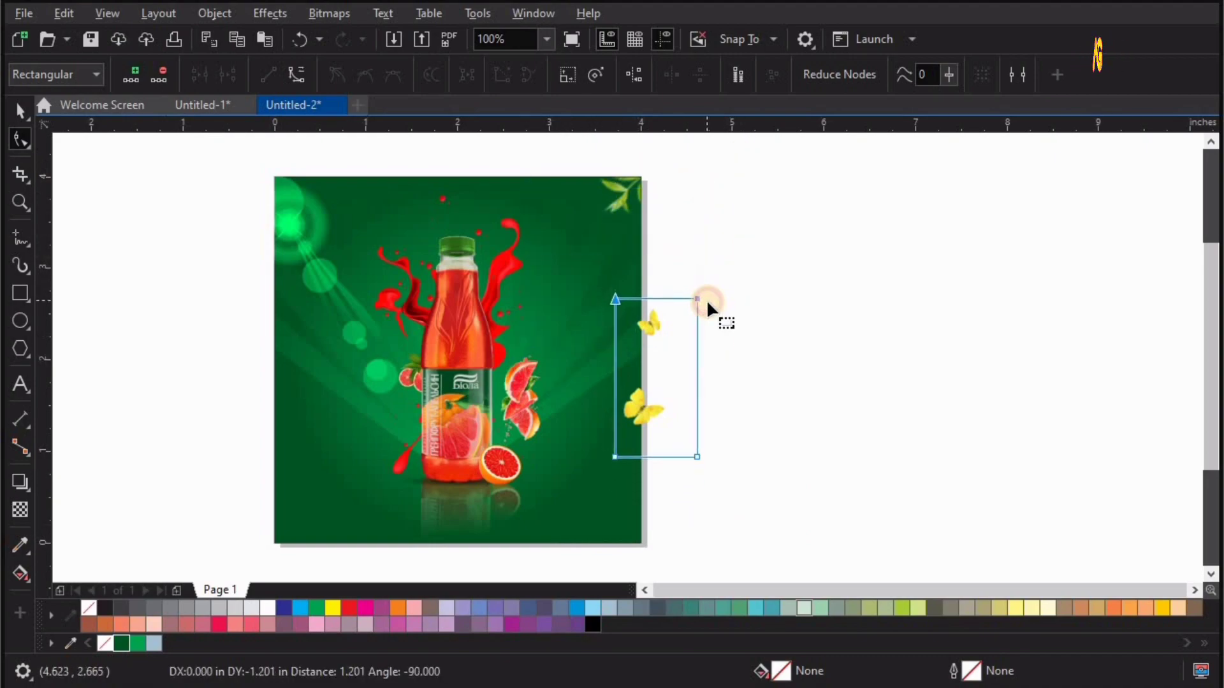
key(space)
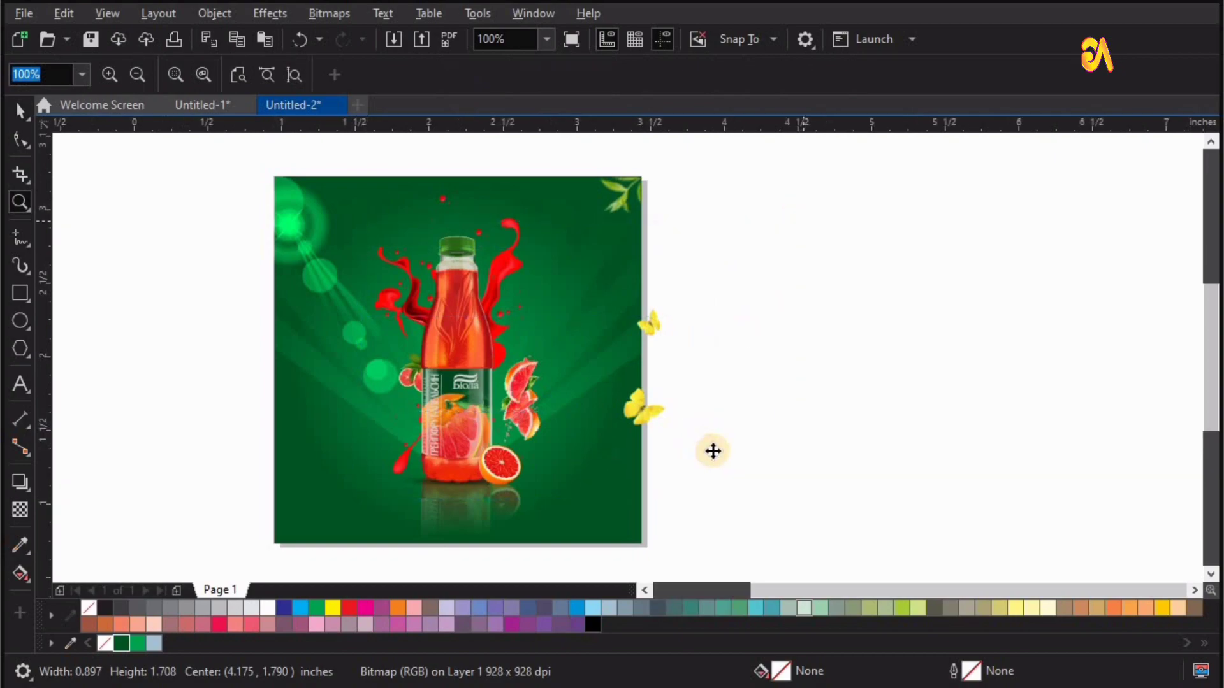
Move one butterfly onto the ad beside the grapefruit slices, crop its top and shrink it
scroll(710, 451, up, 2)
mouse_move(694, 460)
mouse_down()
mouse_move(558, 432)
mouse_move(256, 451)
mouse_up()
scroll(227, 293, up, 1)
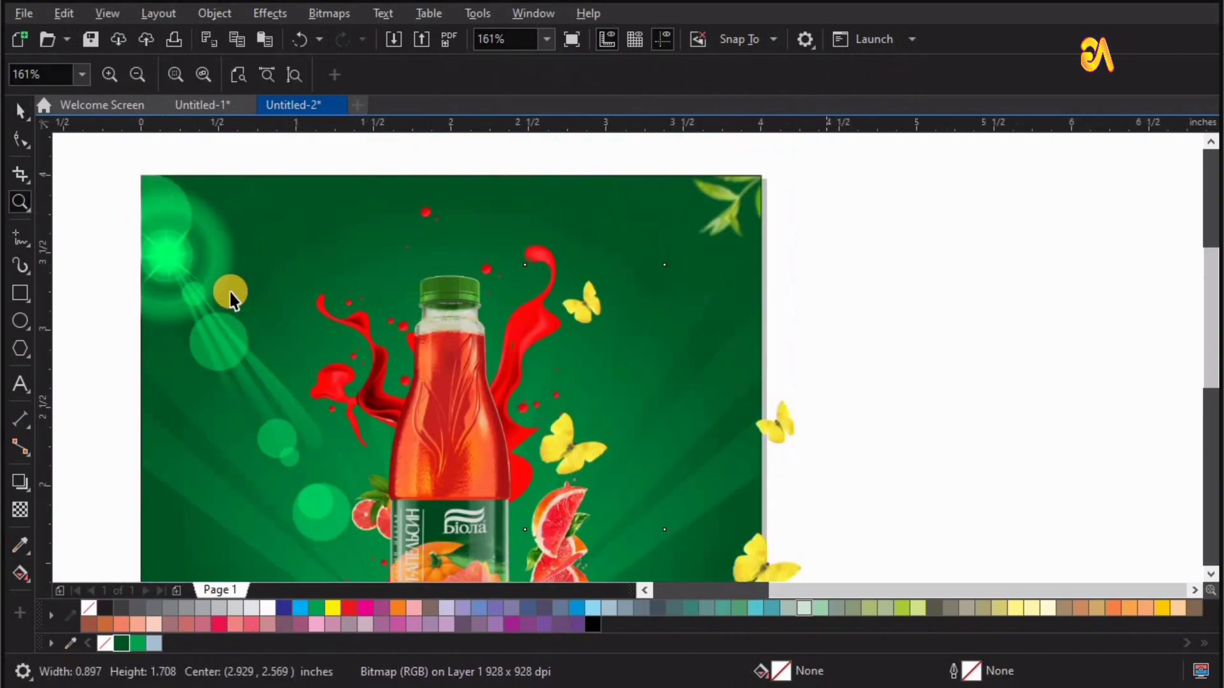
click(21, 139)
drag(664, 263, 676, 386)
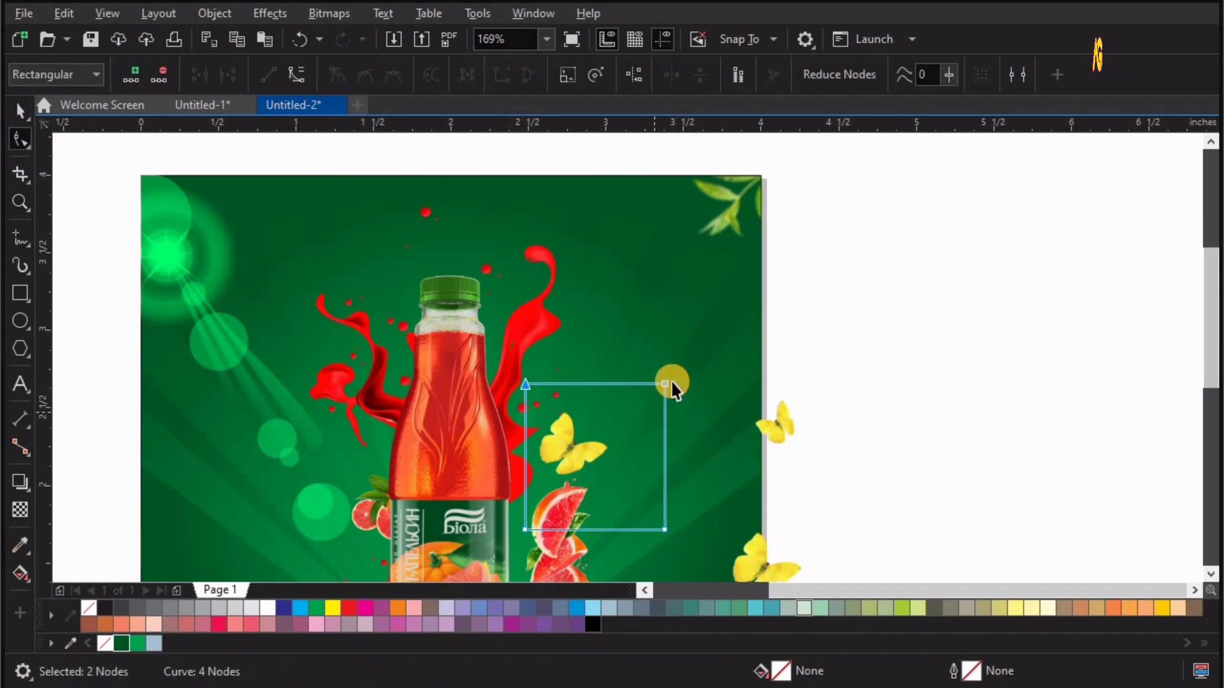
key(space)
drag(669, 382, 571, 445)
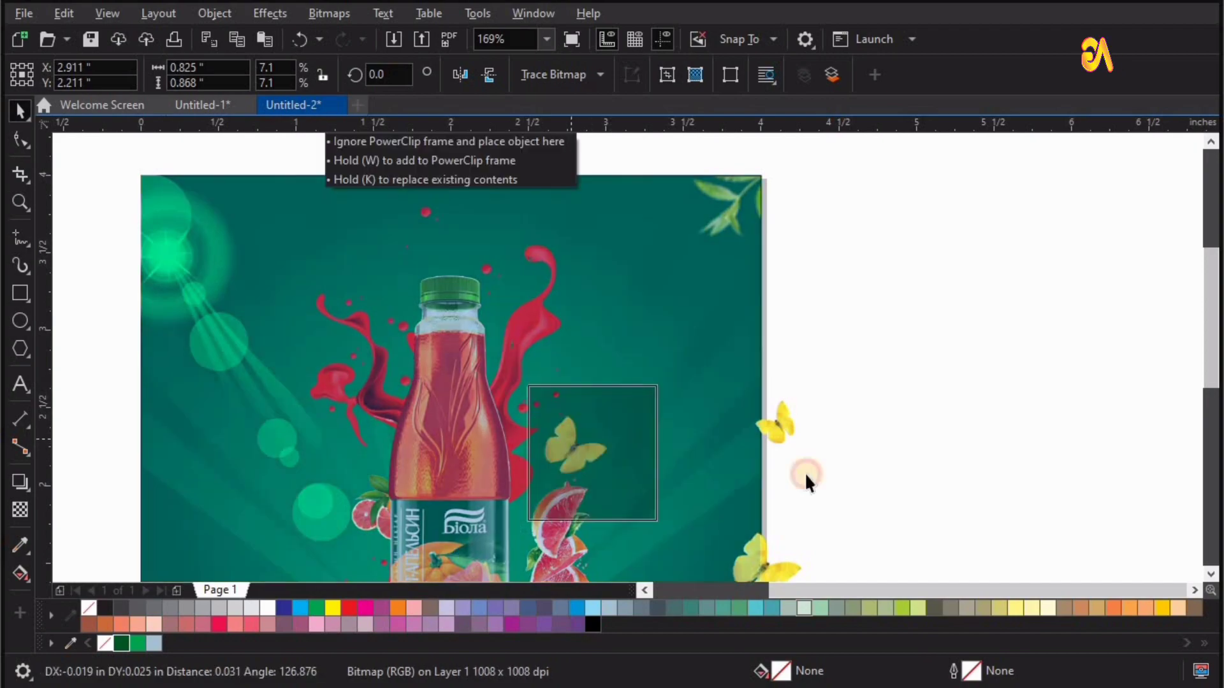
Place the other butterfly in the top-right corner, scaled to about 71%
mouse_move(788, 437)
mouse_down()
mouse_move(852, 335)
mouse_move(727, 218)
mouse_up()
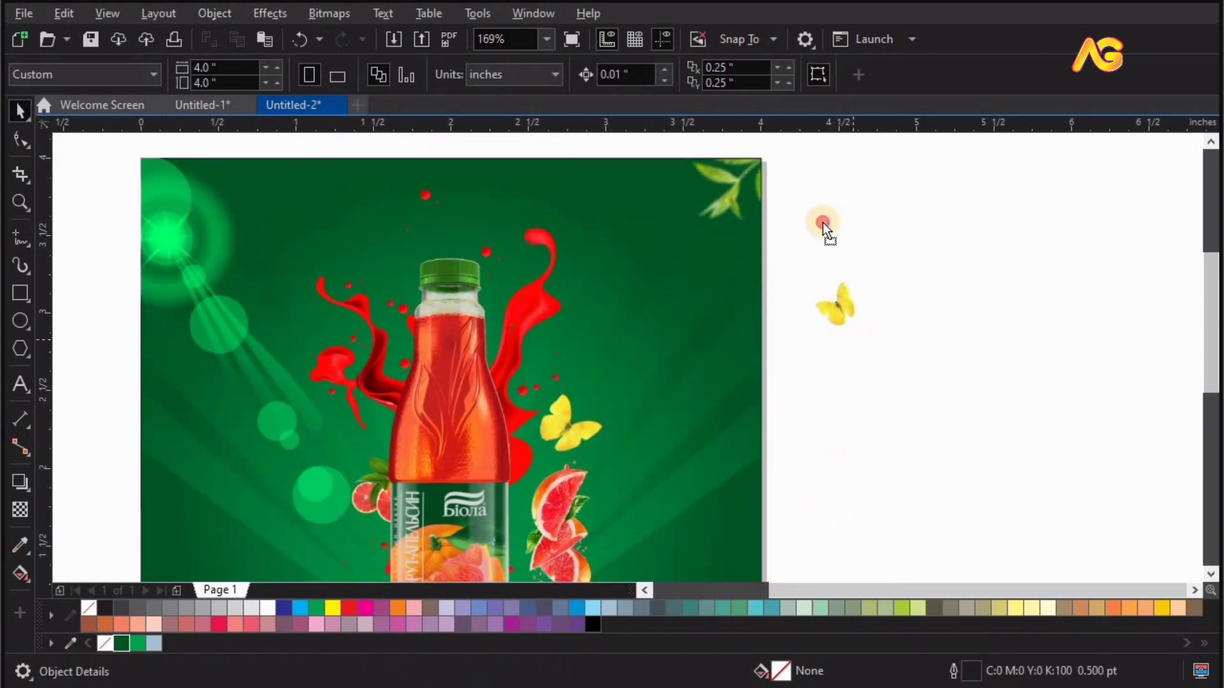
key(z)
click(747, 186)
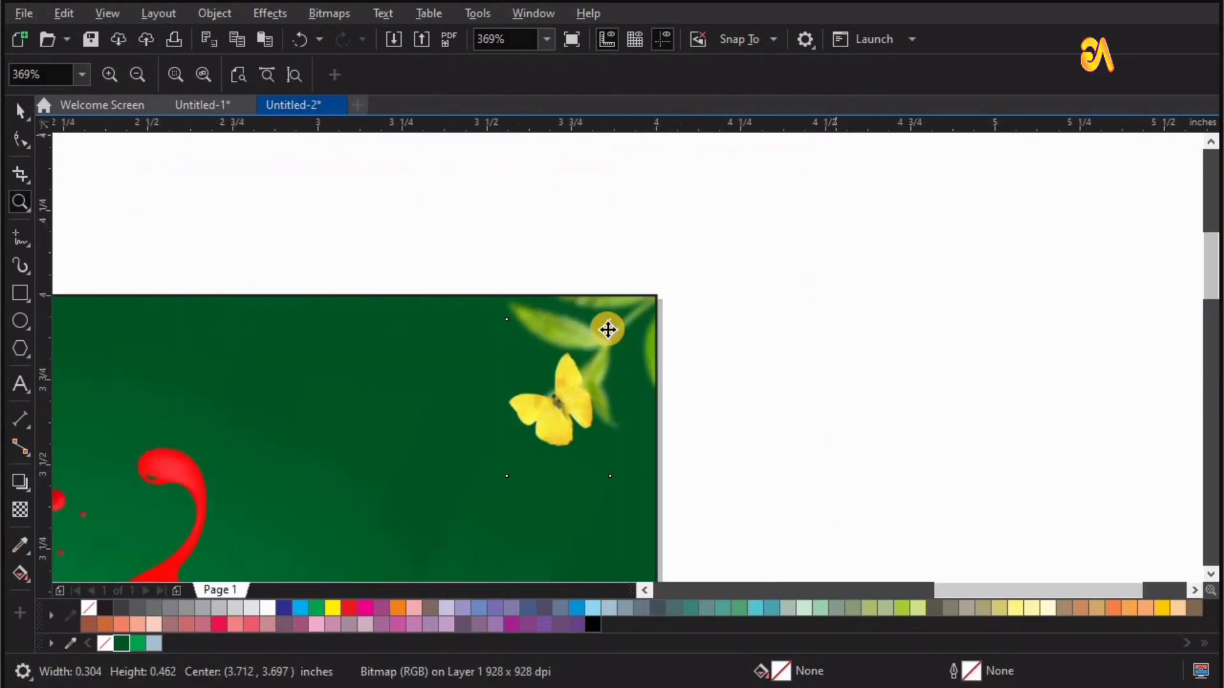
key(space)
drag(614, 328, 598, 338)
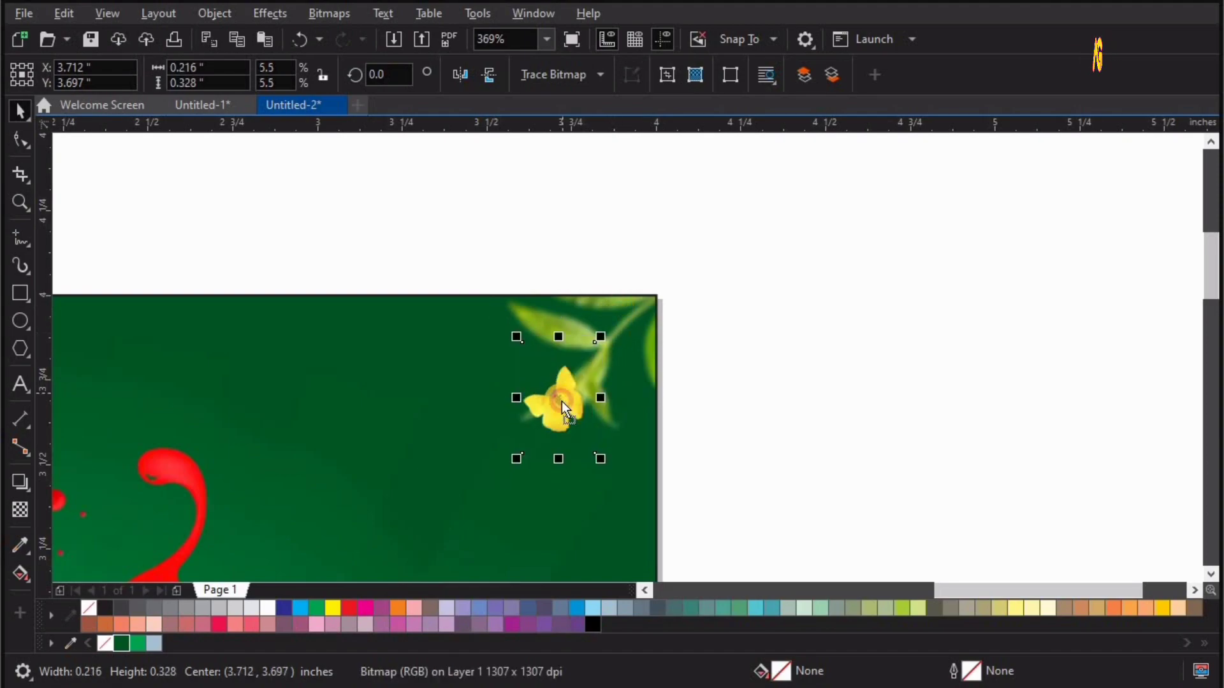
drag(563, 402, 564, 411)
key(shift+F4)
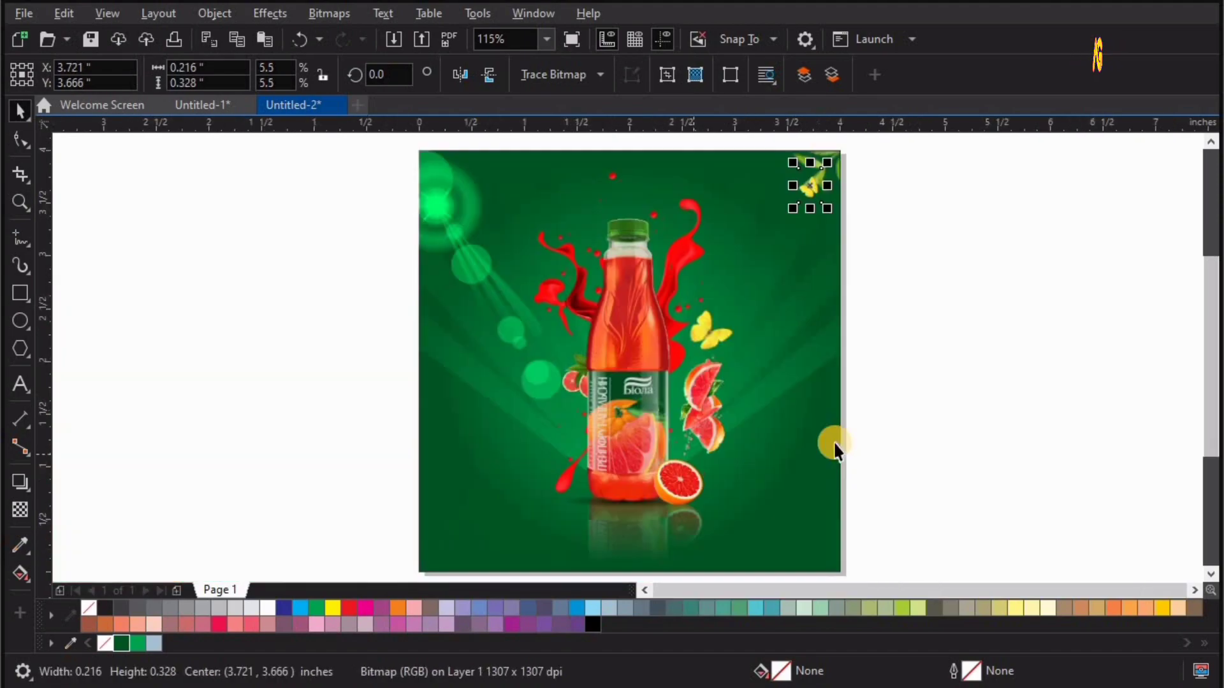
Place a shrunken leaf copy over the ad's bottom-right corner
click(759, 423)
scroll(693, 373, right, 3)
drag(692, 373, 622, 519)
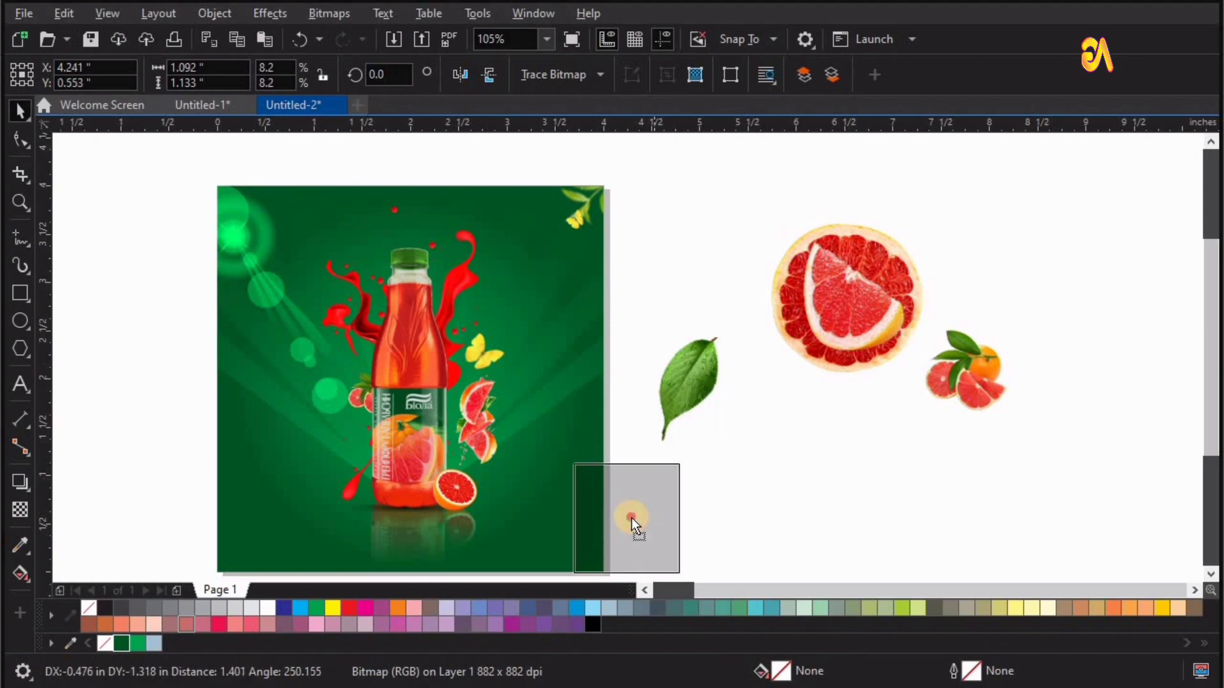
scroll(642, 322, up, 2)
key(space)
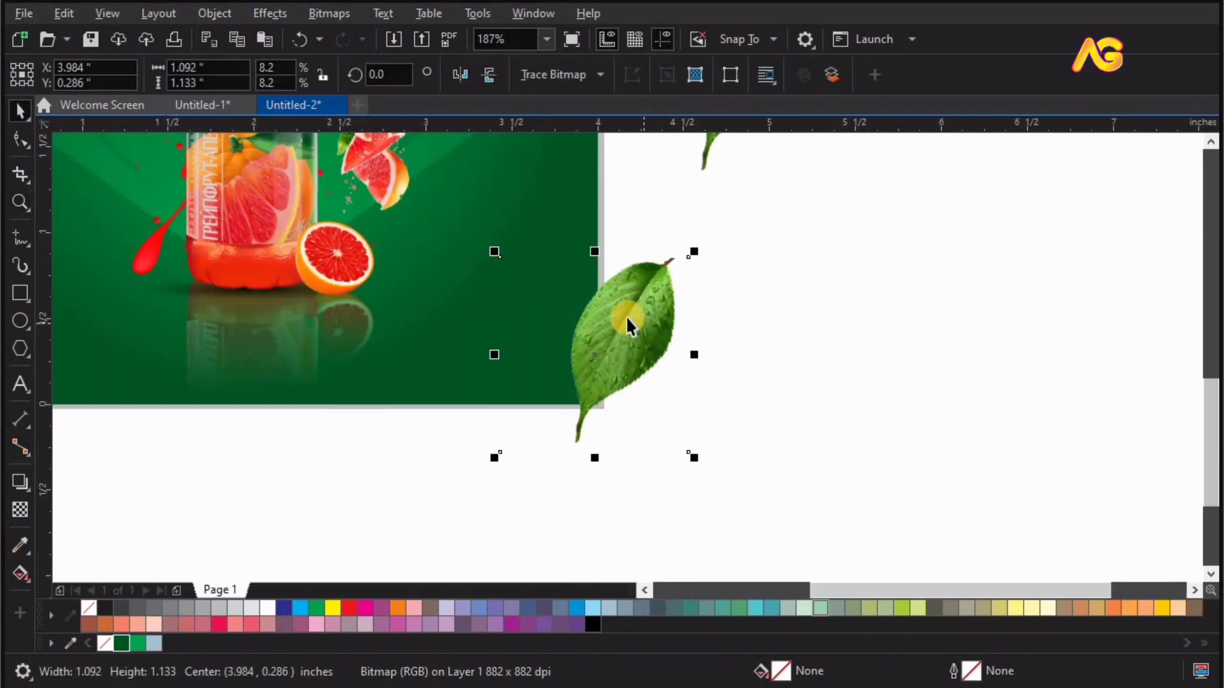
drag(628, 322, 557, 355)
mouse_move(617, 316)
mouse_down()
mouse_move(527, 391)
mouse_move(576, 357)
mouse_move(542, 389)
mouse_up()
Add a second rotated leaf, then PowerClip both leaves inside the green background
key(z)
drag(617, 402, 720, 480)
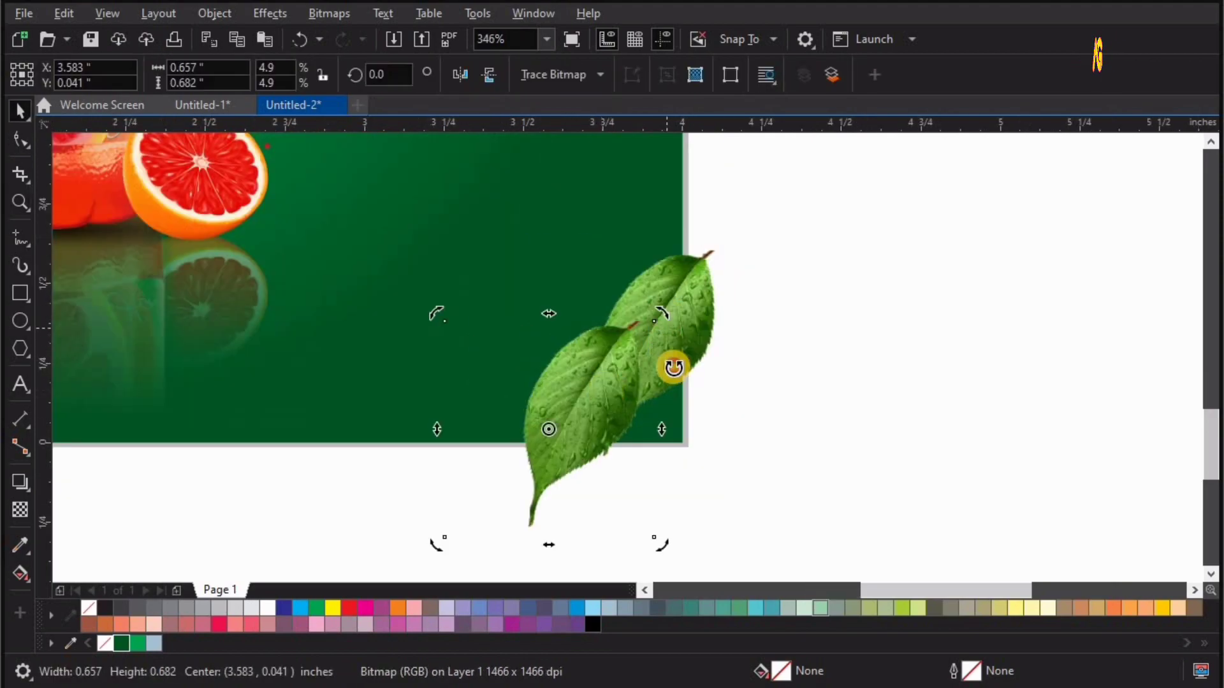
mouse_move(674, 368)
mouse_down()
mouse_move(612, 437)
mouse_move(572, 414)
mouse_move(710, 404)
mouse_move(628, 415)
mouse_up()
click(275, 570)
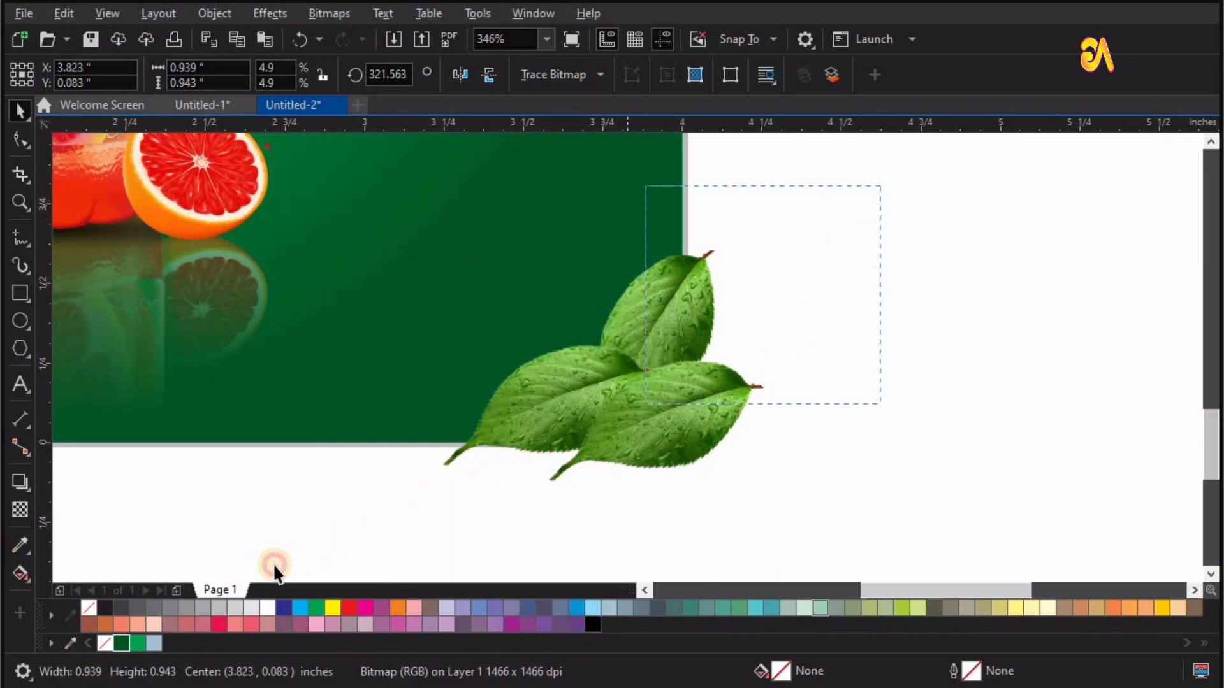
drag(275, 569, 879, 186)
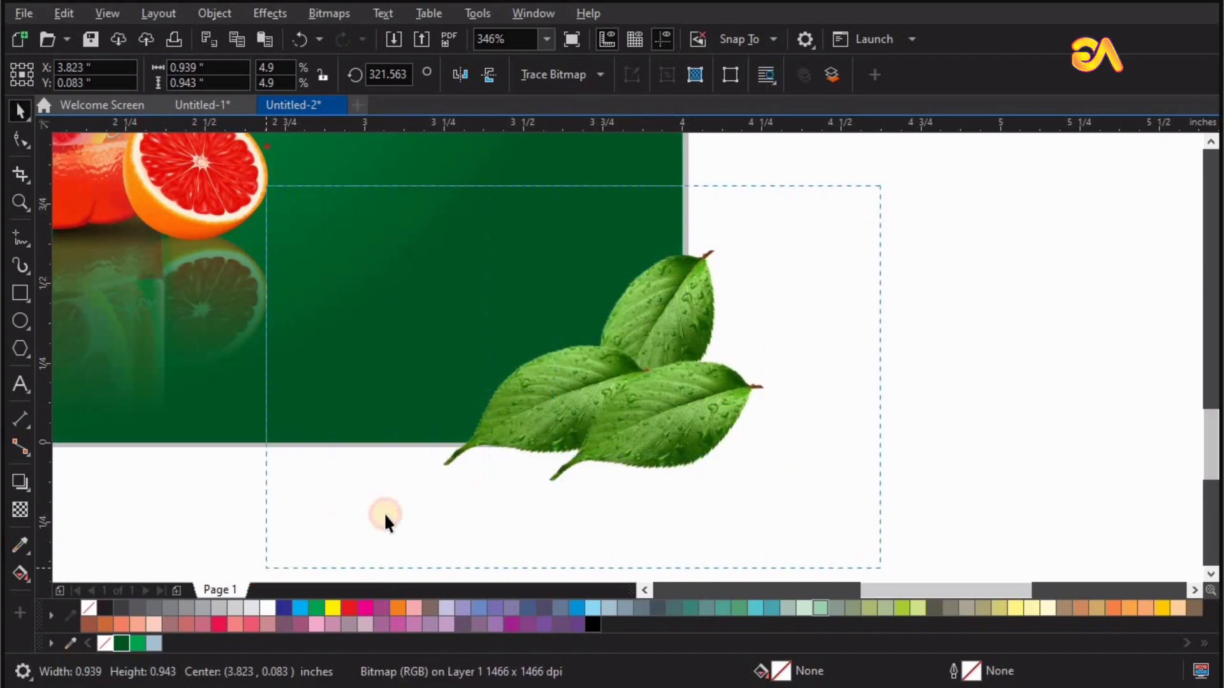
click(568, 166)
scroll(1007, 494, down, 5)
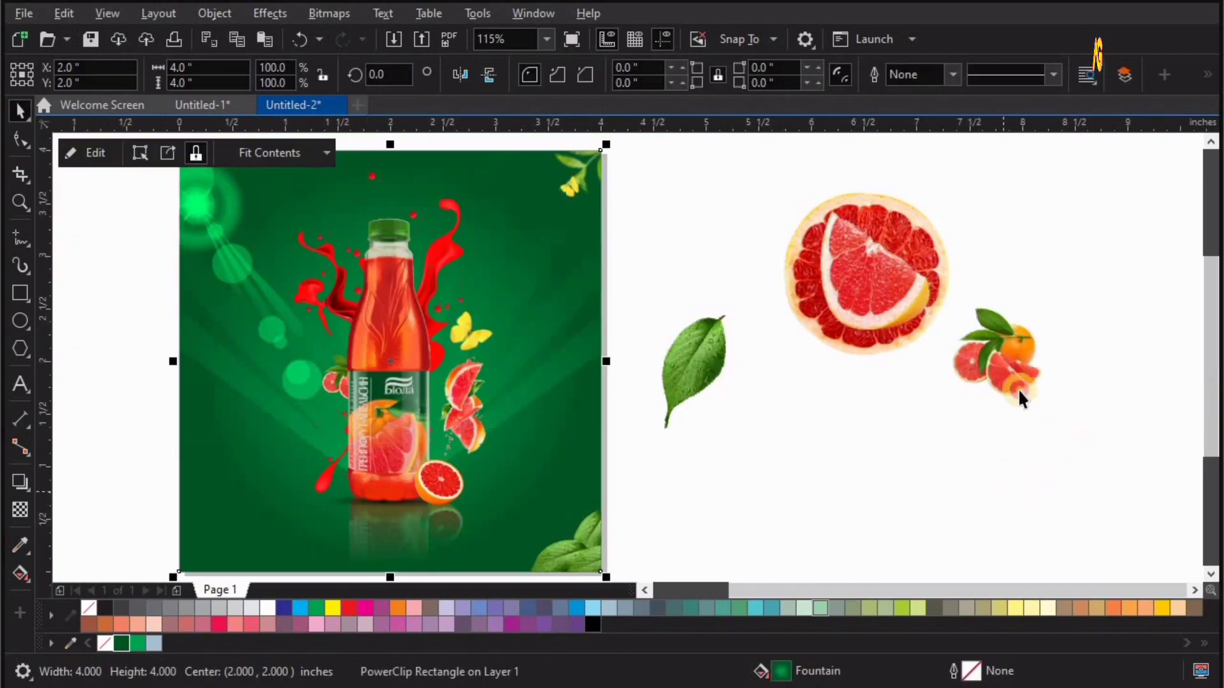
click(1001, 429)
Move the grapefruit-and-orange cluster image down-left toward the page
drag(1005, 359, 880, 460)
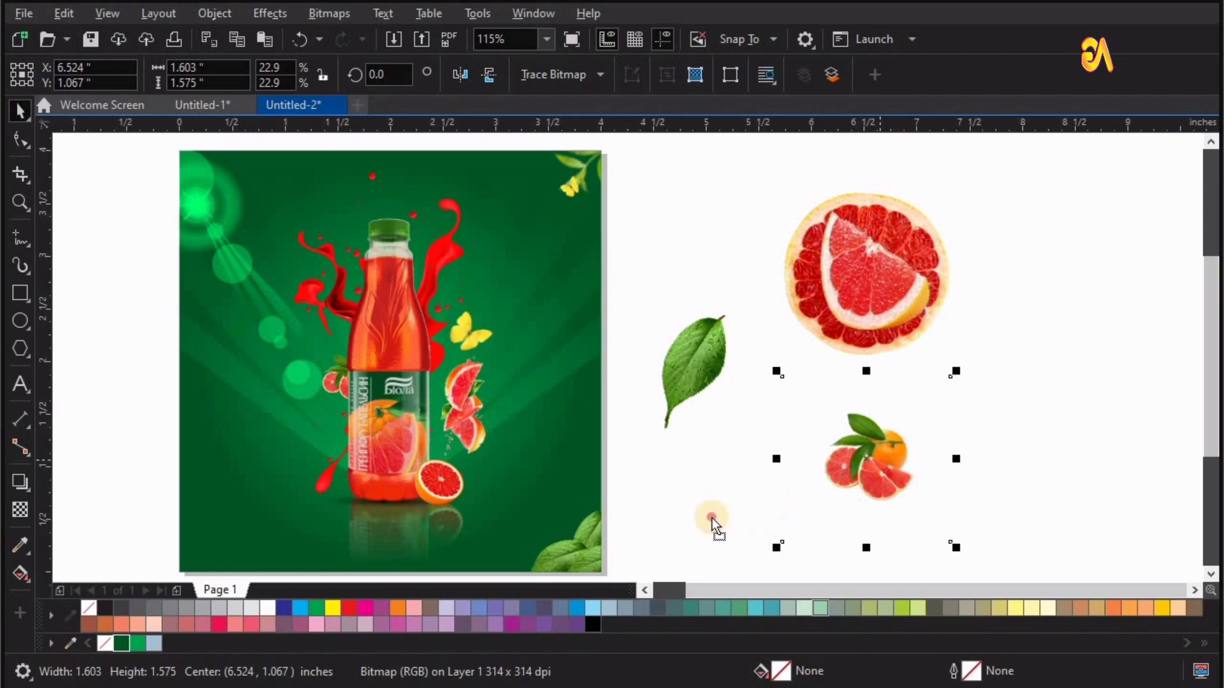
drag(793, 520, 621, 577)
key(z)
scroll(778, 480, up, 1)
key(space)
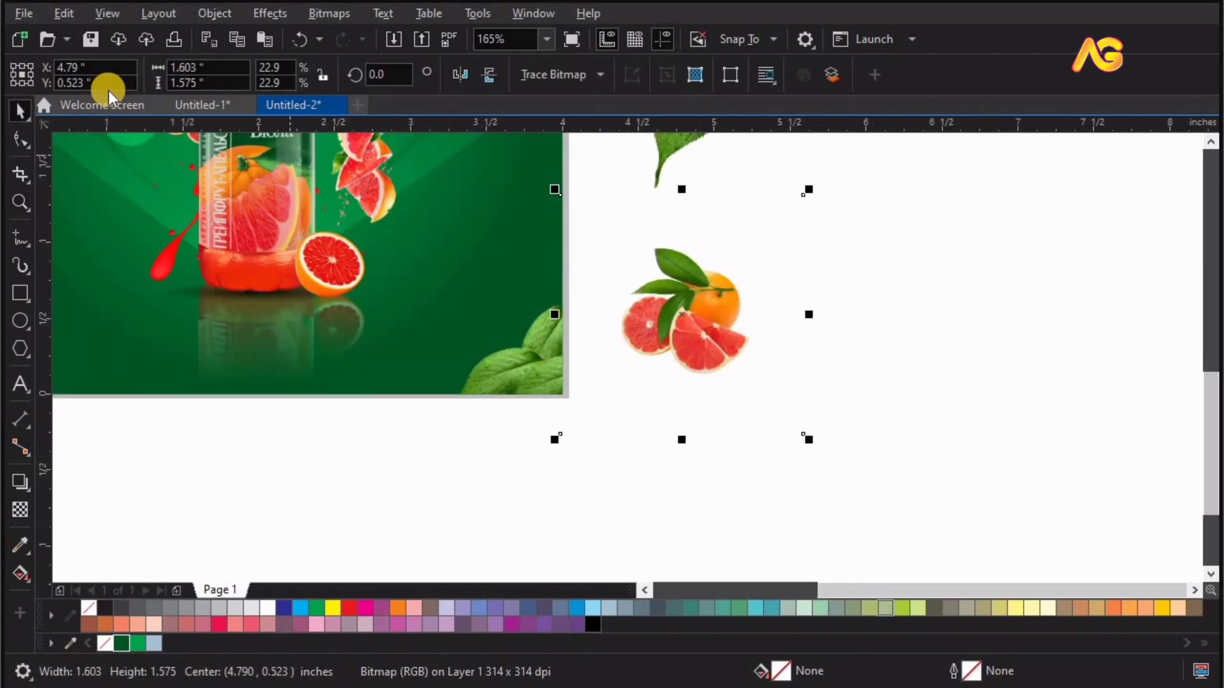
click(205, 41)
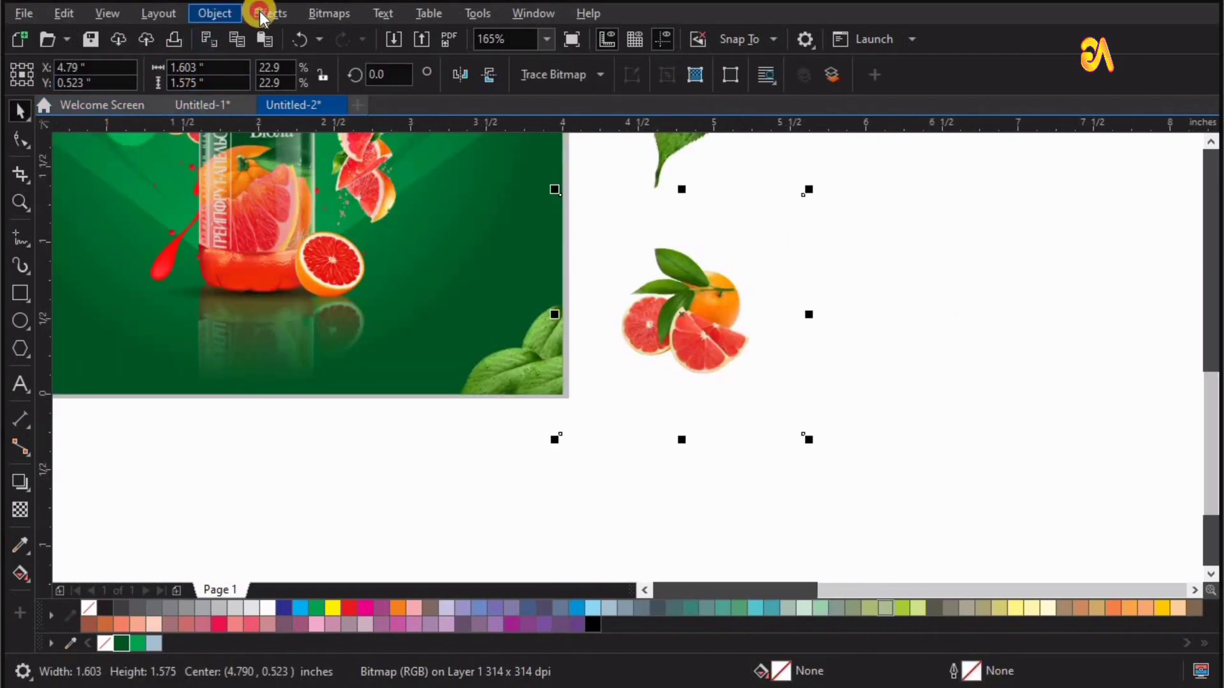
Apply a 6.5-pixel Gaussian Blur to the fruit cluster
click(262, 14)
mouse_move(285, 128)
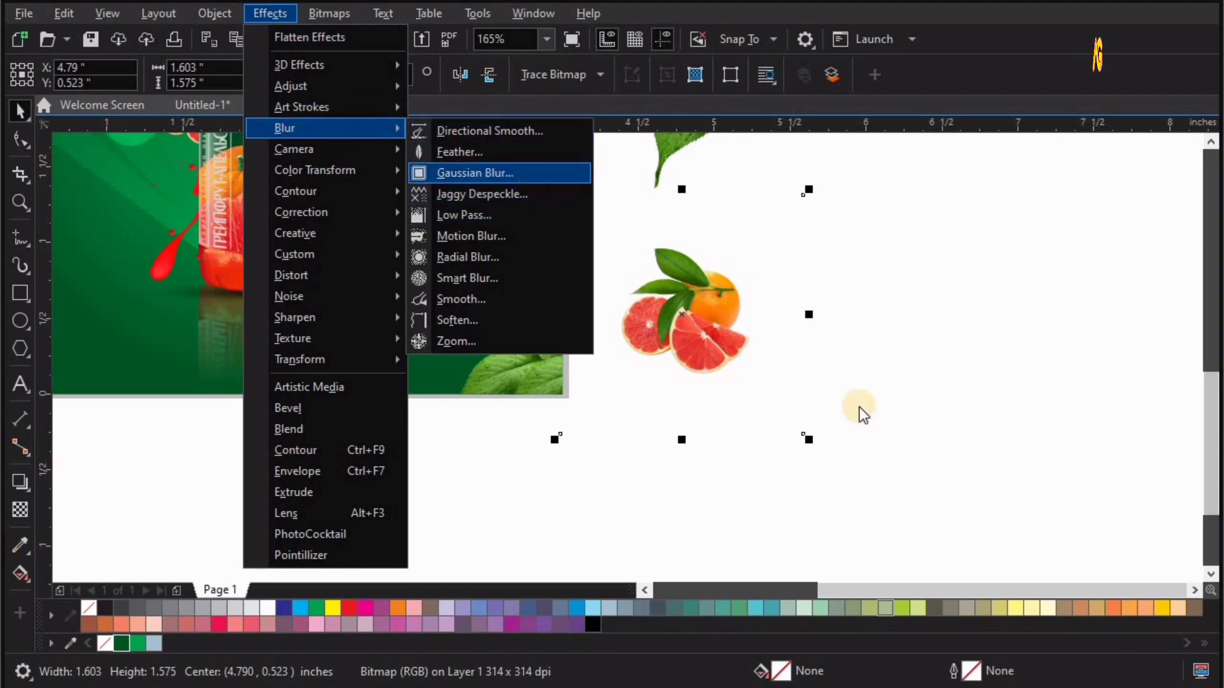
key(Return)
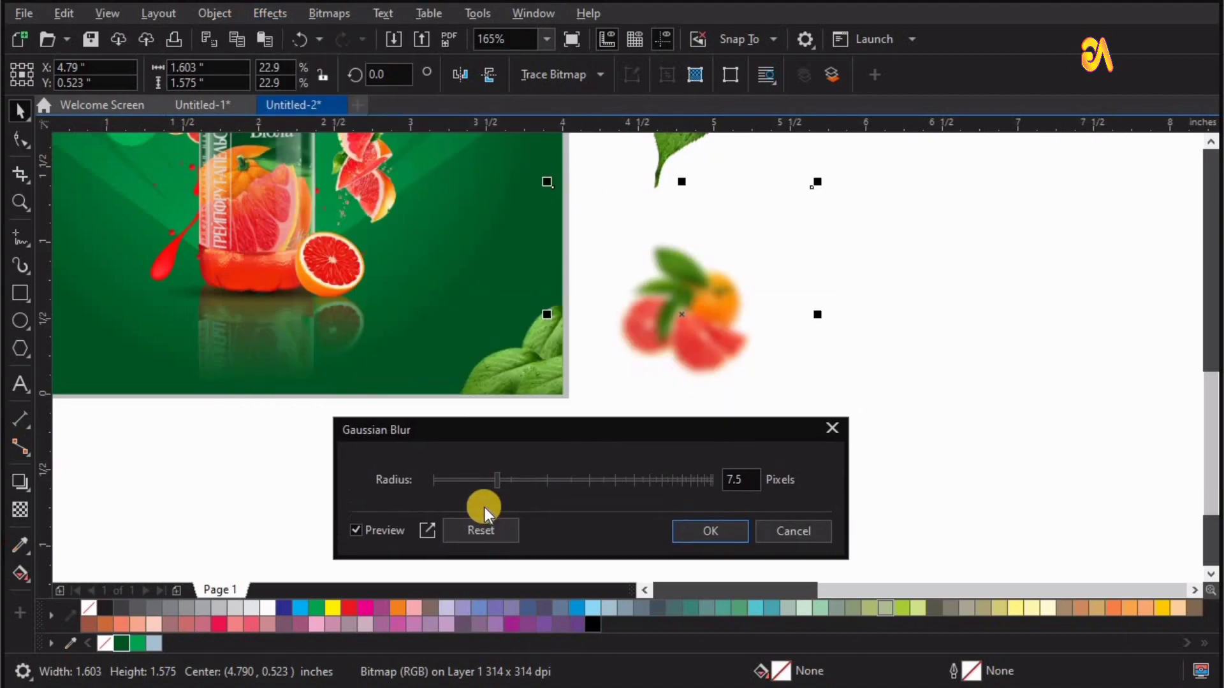
drag(499, 481, 492, 479)
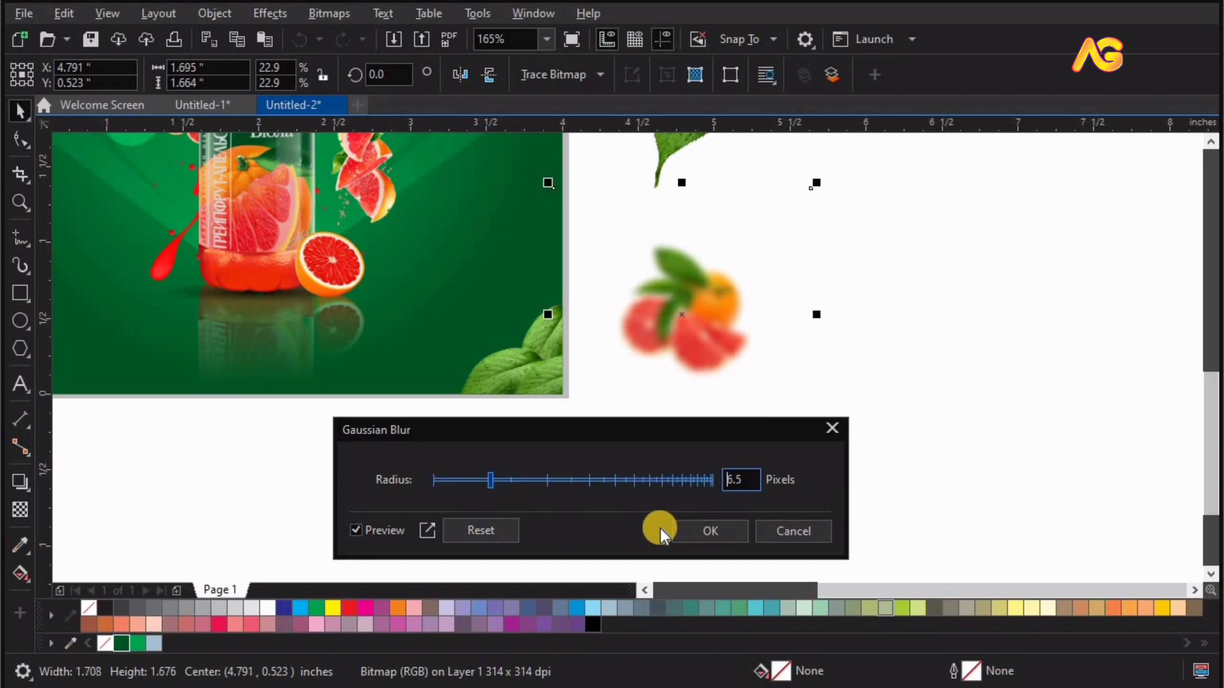
click(688, 529)
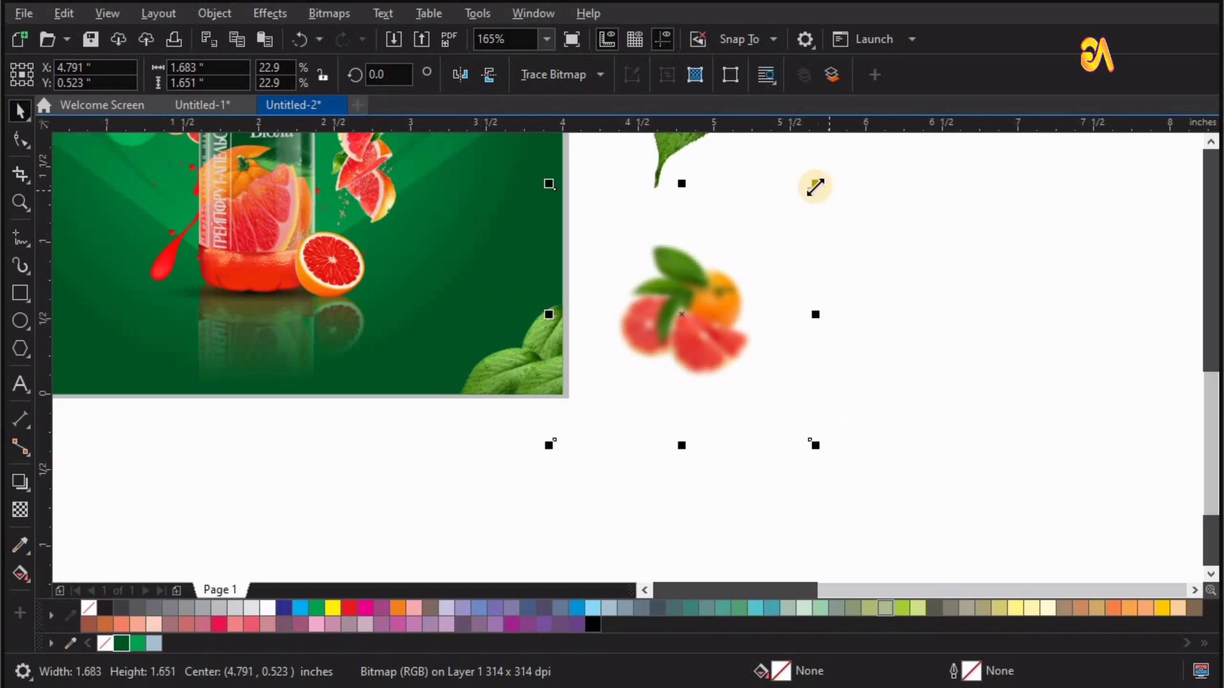
Scale and centre the blurred fruit cluster in the page's bottom-right corner
drag(811, 228, 433, 464)
scroll(651, 484, up, 2)
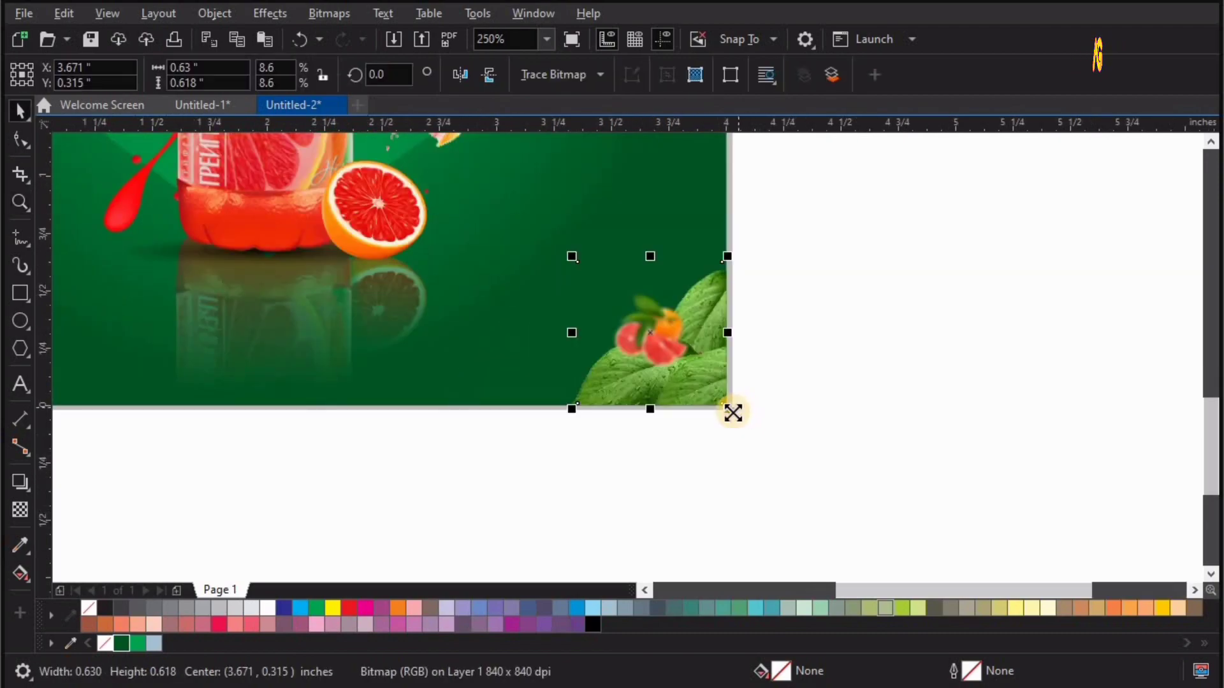
drag(829, 477, 843, 492)
mouse_move(614, 335)
mouse_down()
mouse_move(625, 344)
mouse_move(617, 334)
mouse_up()
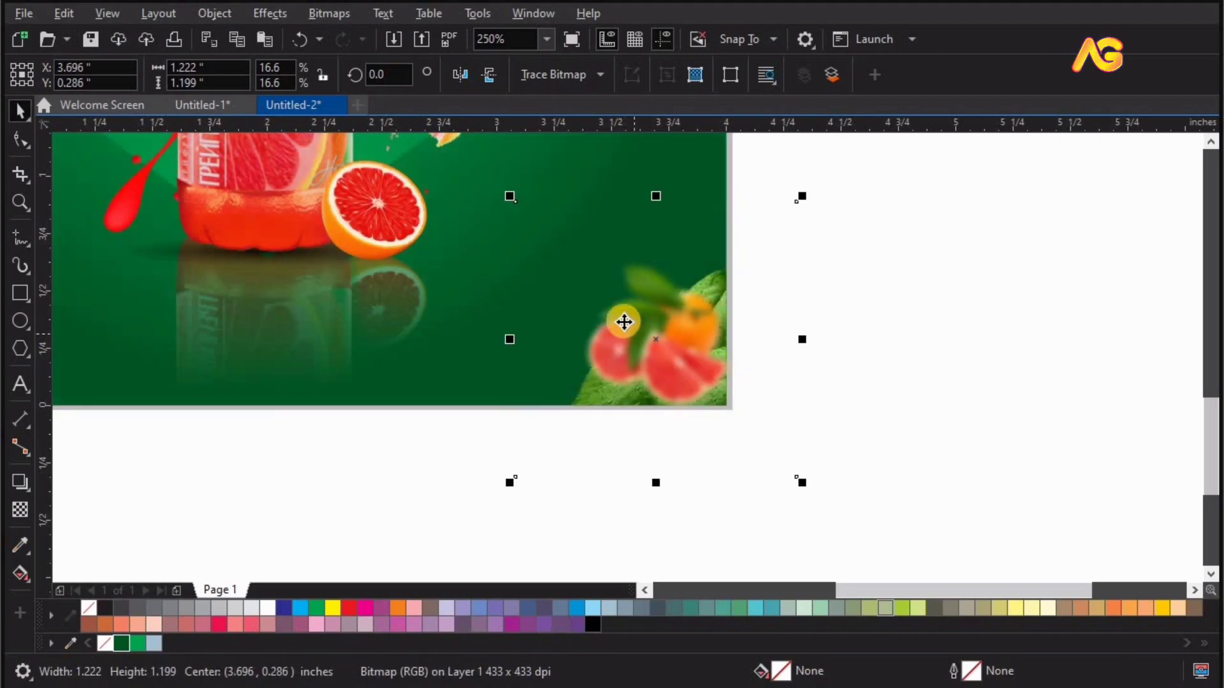
click(615, 155)
click(839, 247)
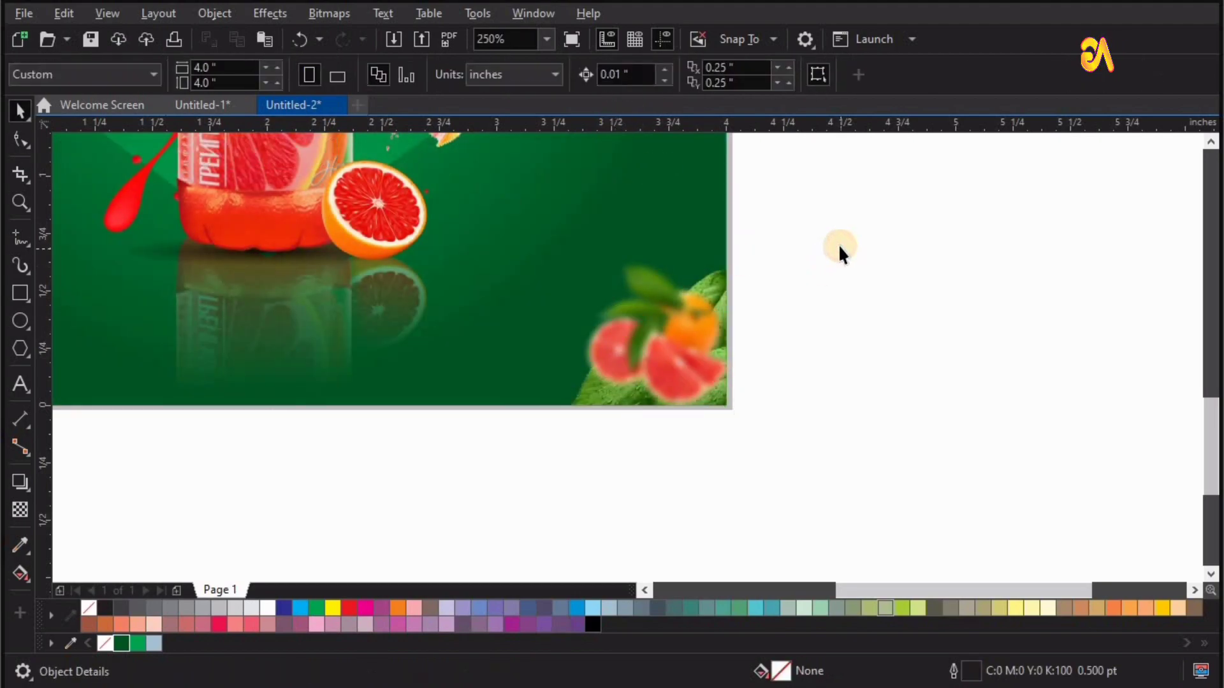
key(F4)
click(922, 261)
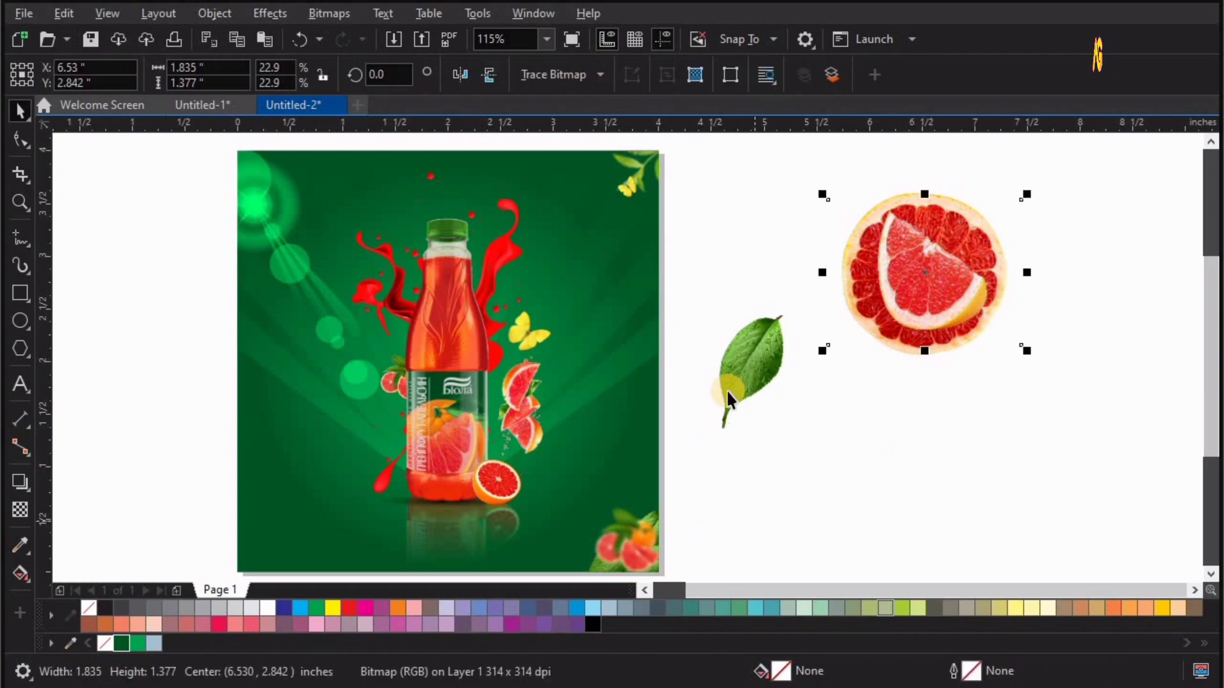
Move the leaf onto the page's lower-left corner
drag(761, 343, 248, 478)
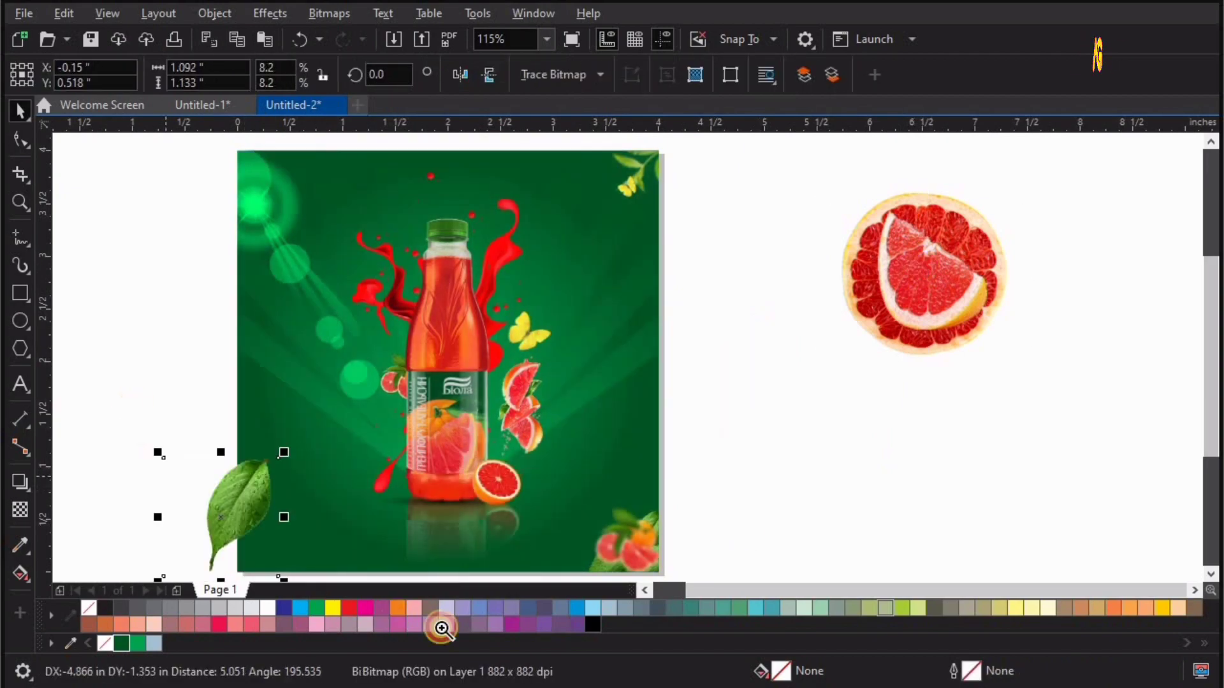
key(z)
scroll(497, 387, down, 1)
click(496, 387)
key(space)
click(623, 219)
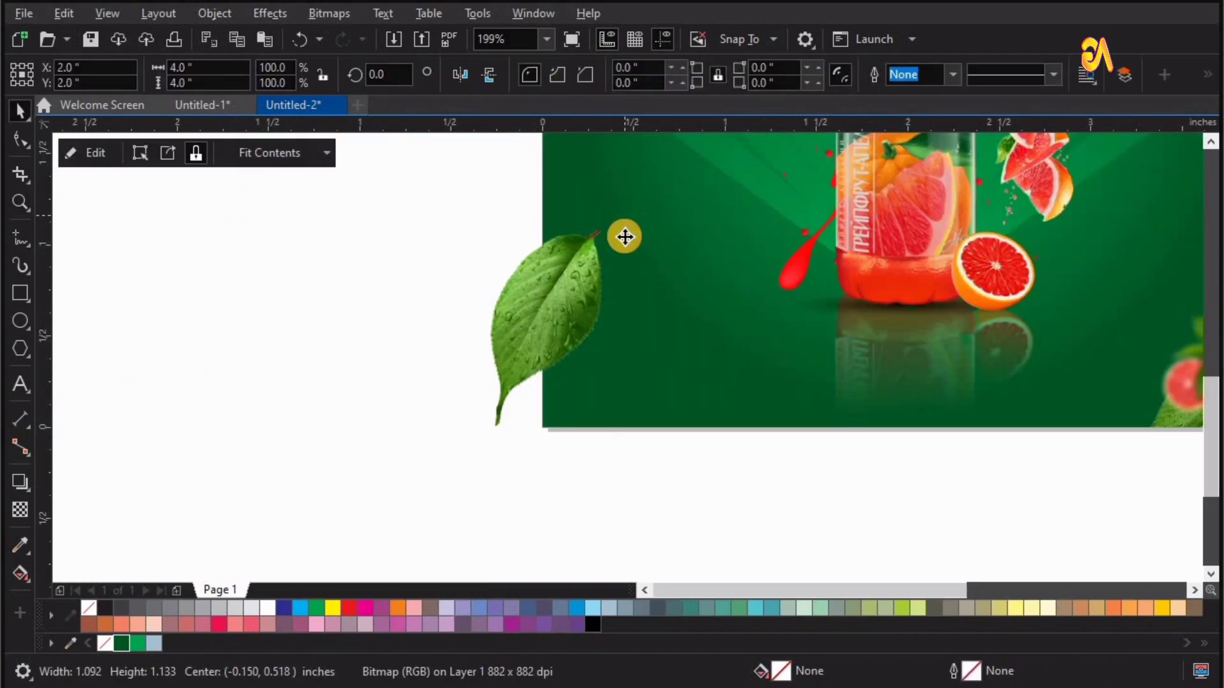
Rotate the leaf sideways and set it at the page's lower-left edge
click(541, 324)
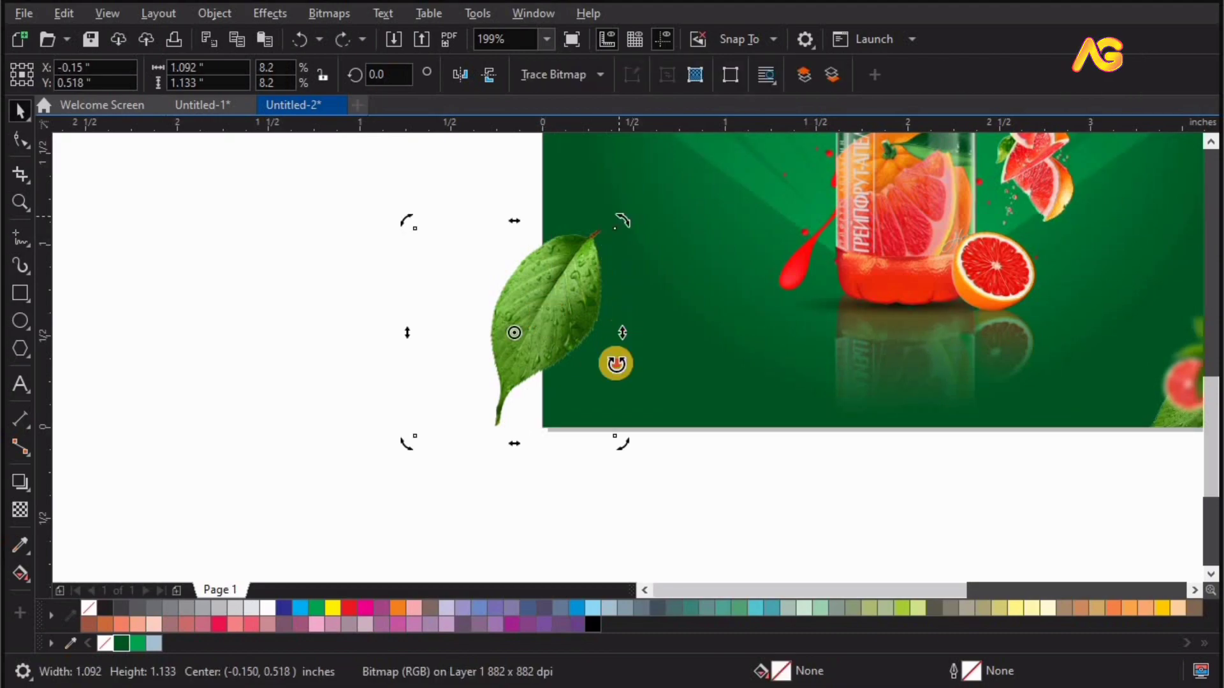
drag(616, 364, 643, 435)
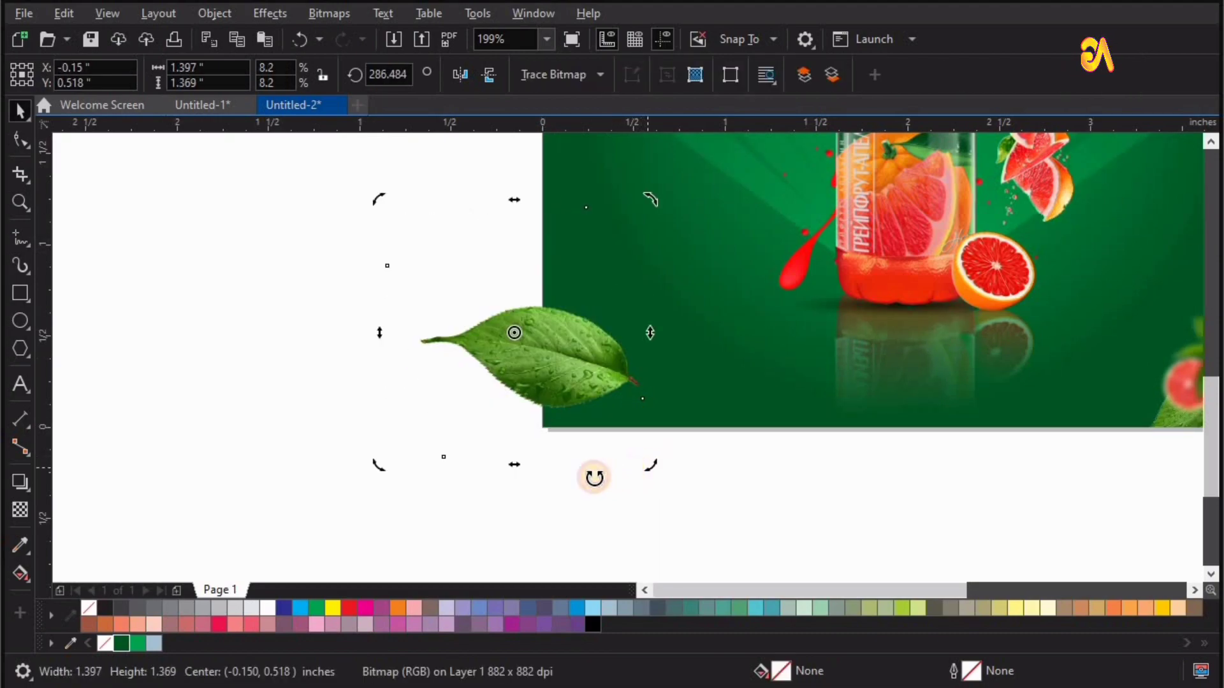
drag(594, 477, 554, 484)
drag(554, 401, 568, 417)
drag(376, 135, 378, 137)
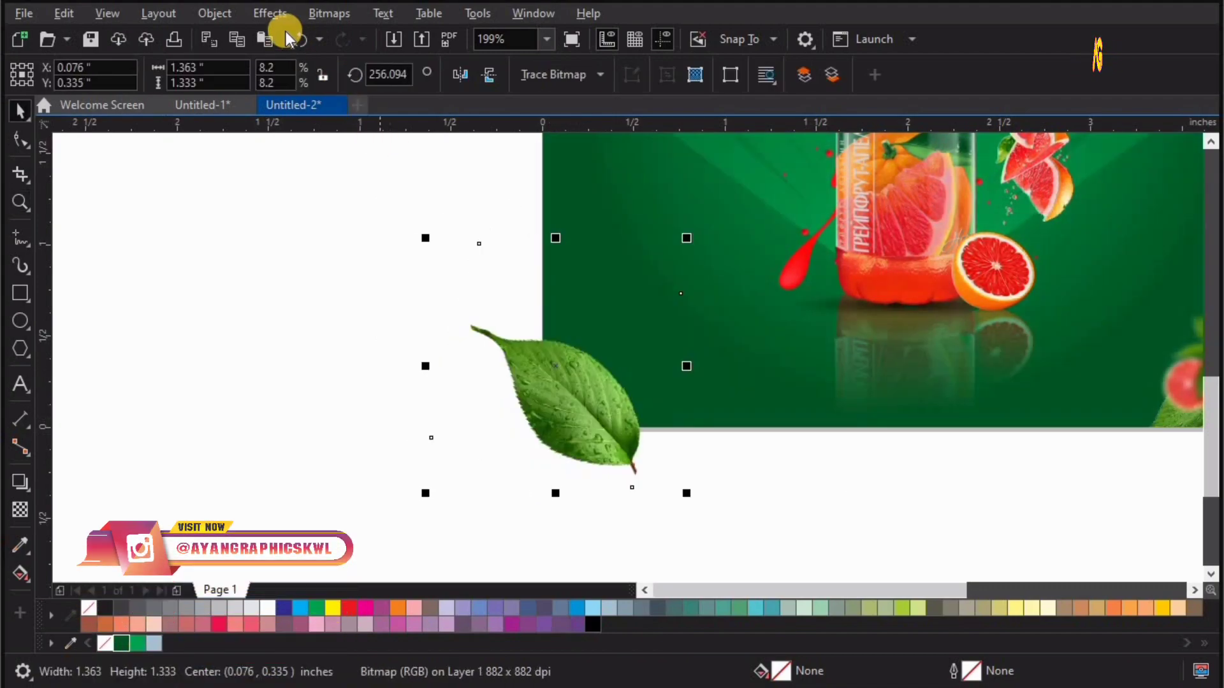
Apply a 5.5-pixel Gaussian Blur to the leaf and clip it inside the green background
click(276, 27)
mouse_move(285, 129)
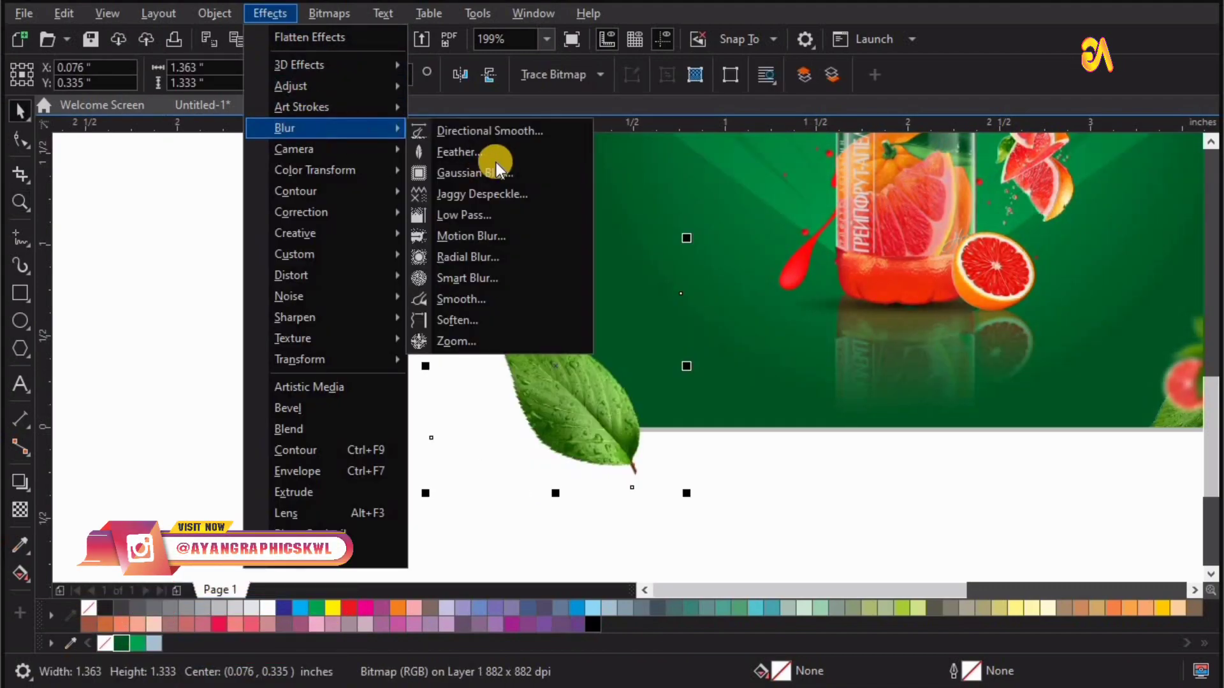
click(502, 174)
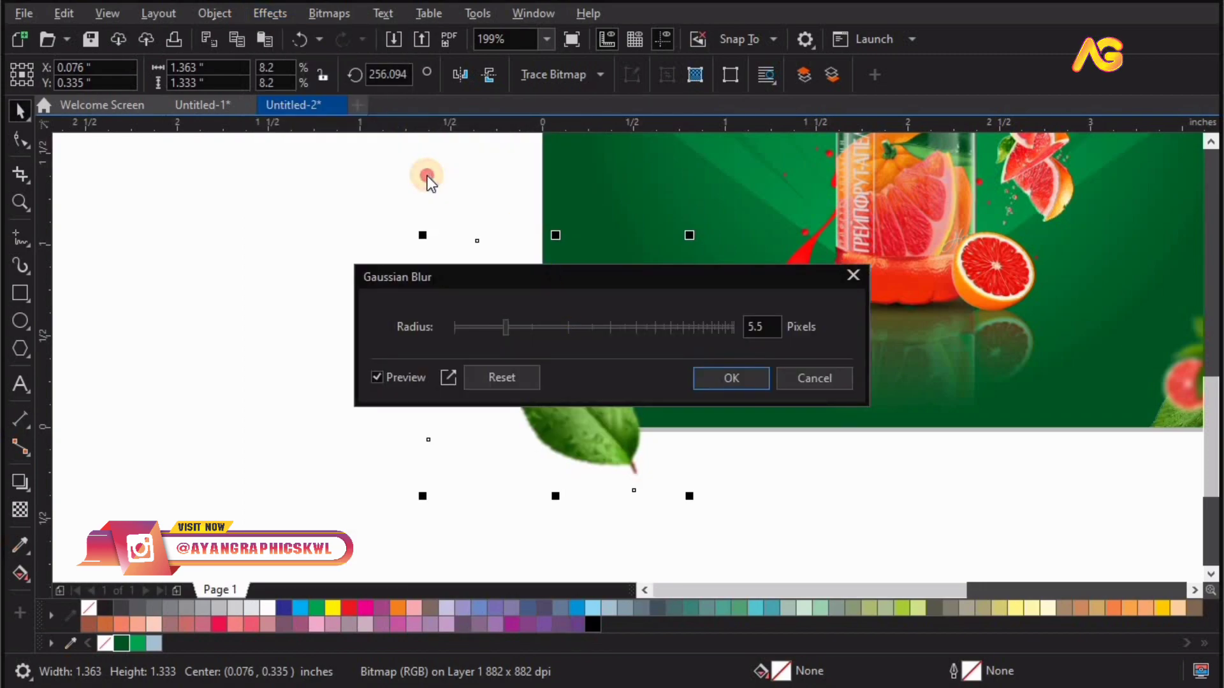
click(369, 217)
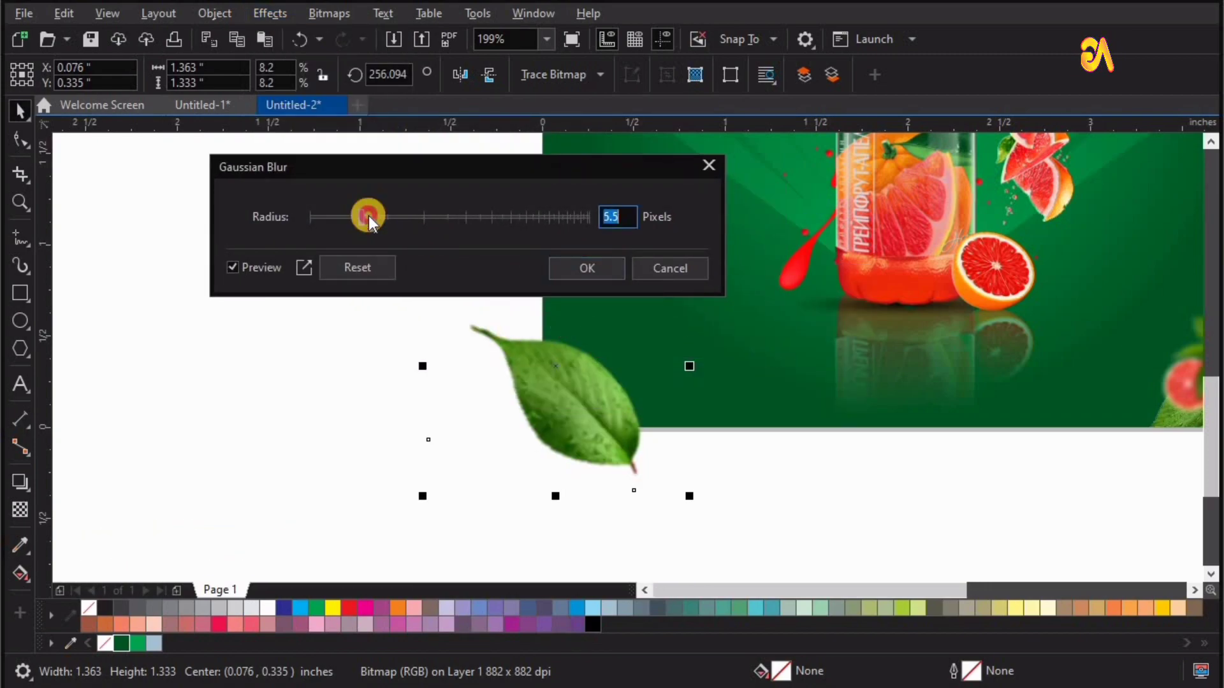
key(Return)
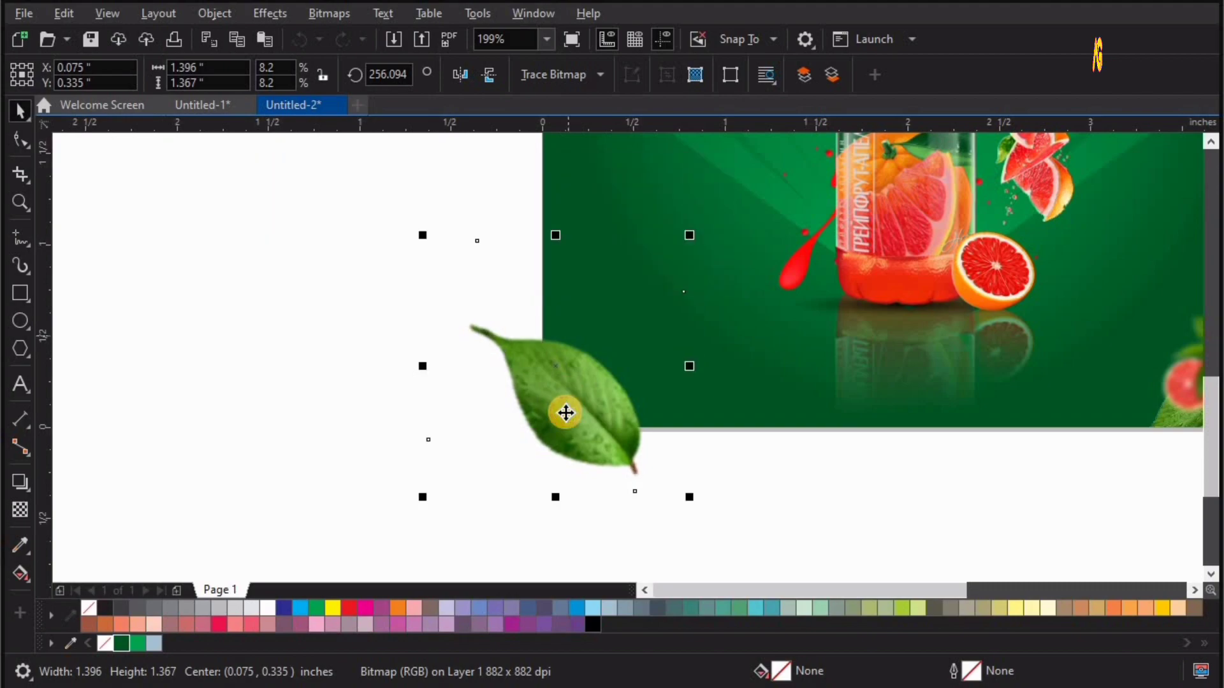
click(361, 446)
scroll(854, 412, down, 3)
Place the grapefruit wedge, scaled to about 36% (0.66 × 0.495 in), over the blurred bottom-left leaf
drag(913, 296, 309, 561)
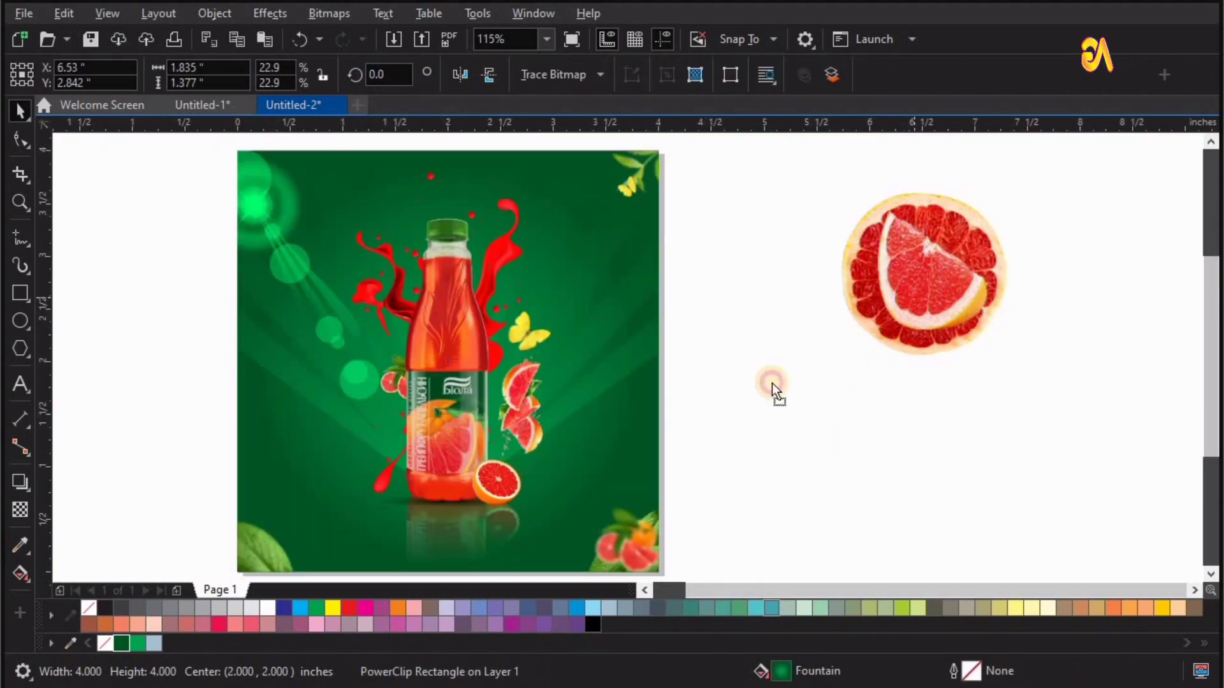
key(z)
click(600, 486)
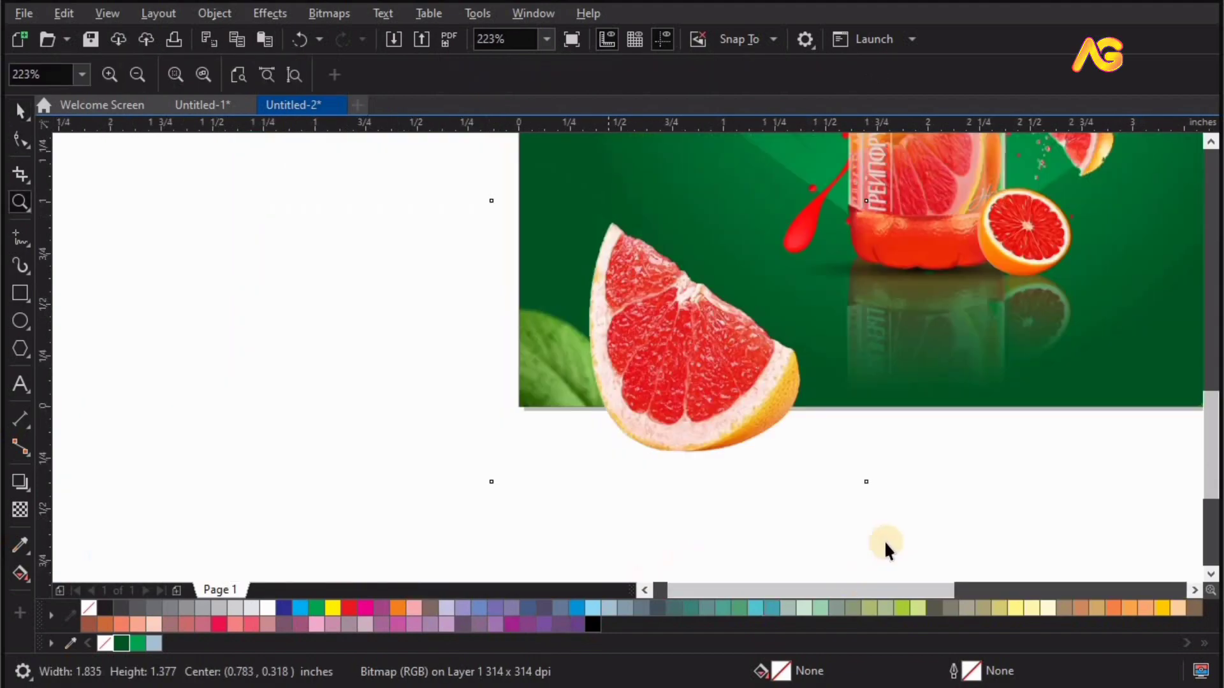
key(space)
drag(848, 444, 739, 376)
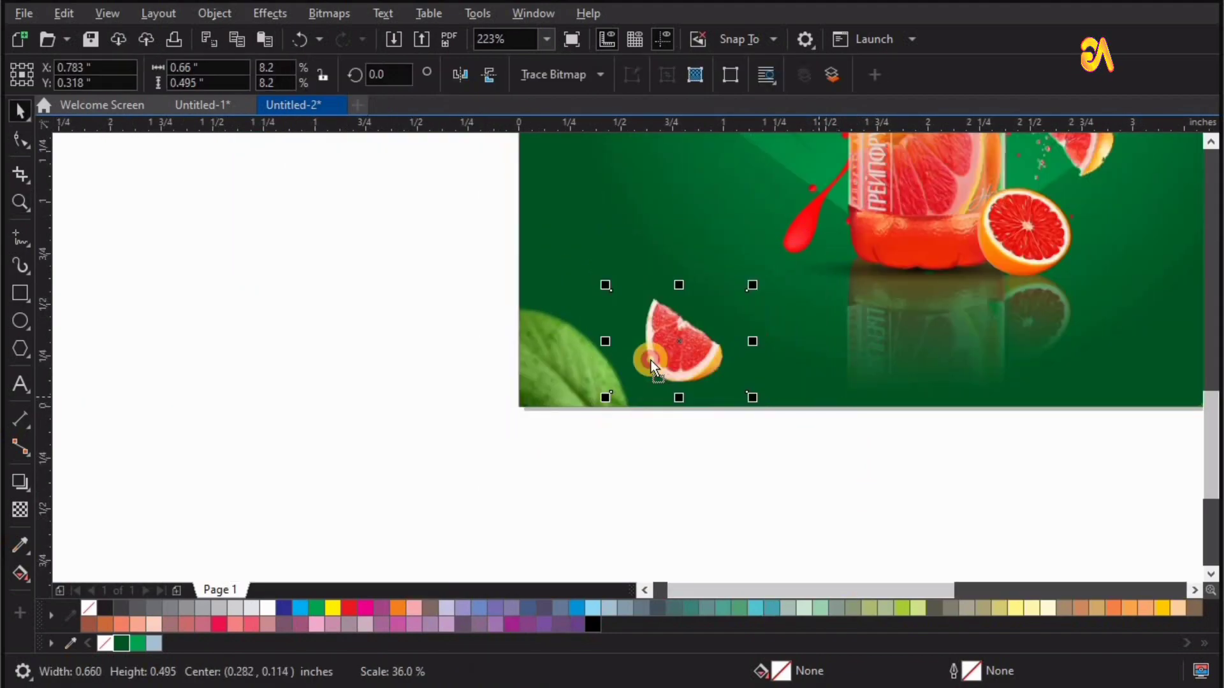
drag(677, 351, 438, 349)
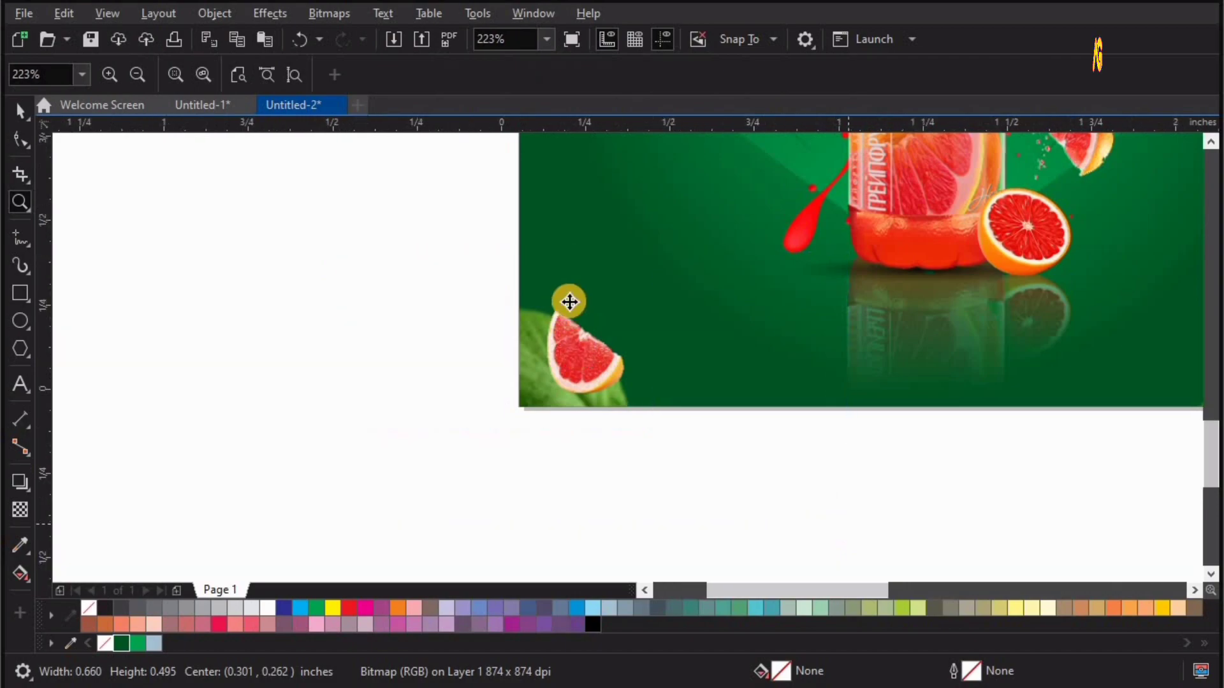
scroll(568, 301, up, 2)
drag(563, 307, 571, 310)
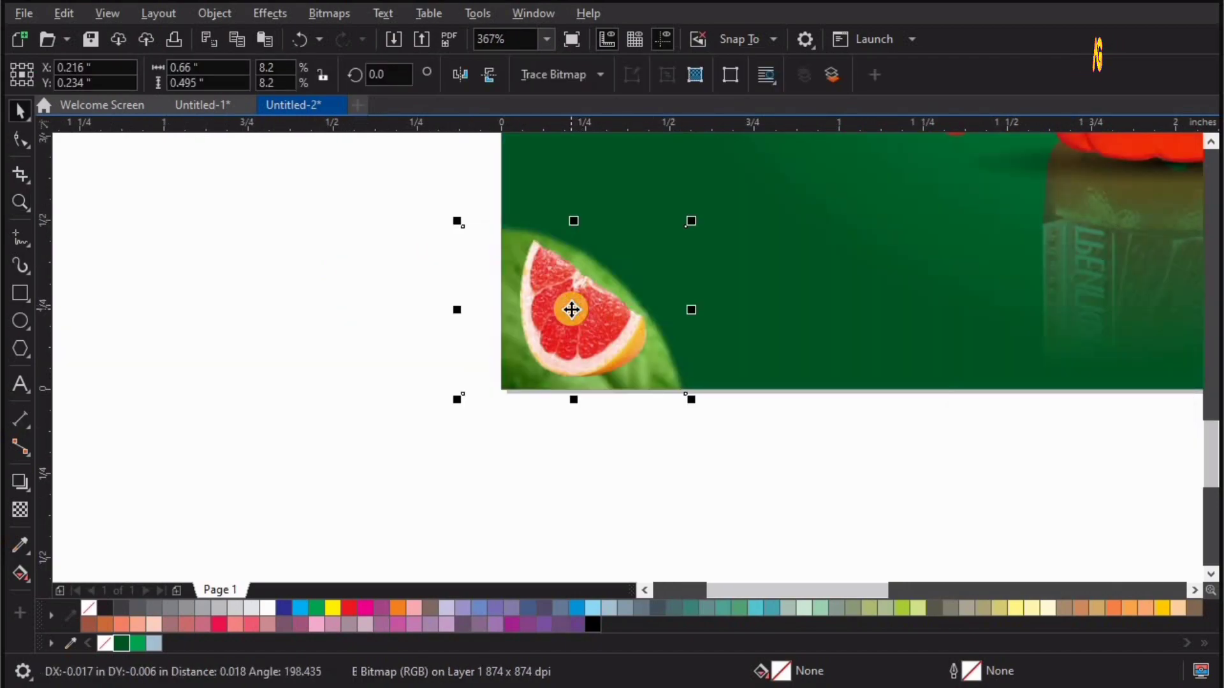
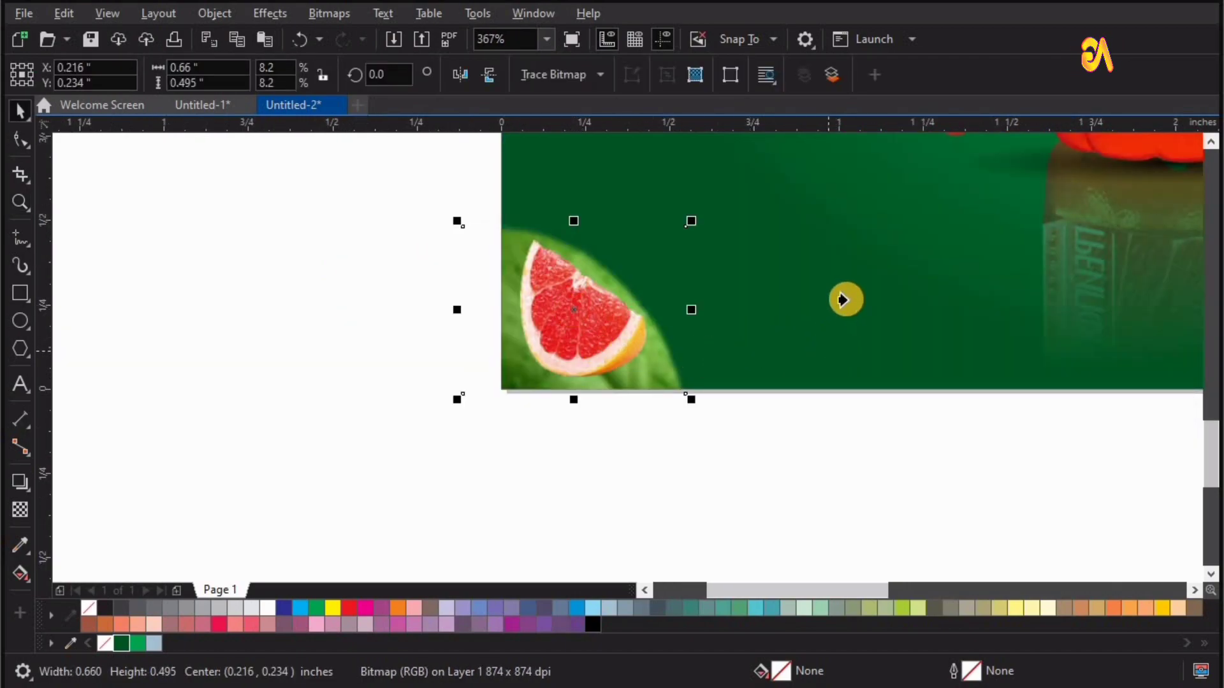
Inside the poster's PowerClip, shrink the leaf and move it onto the grapefruit wedge
click(596, 423)
click(575, 338)
double_click(575, 338)
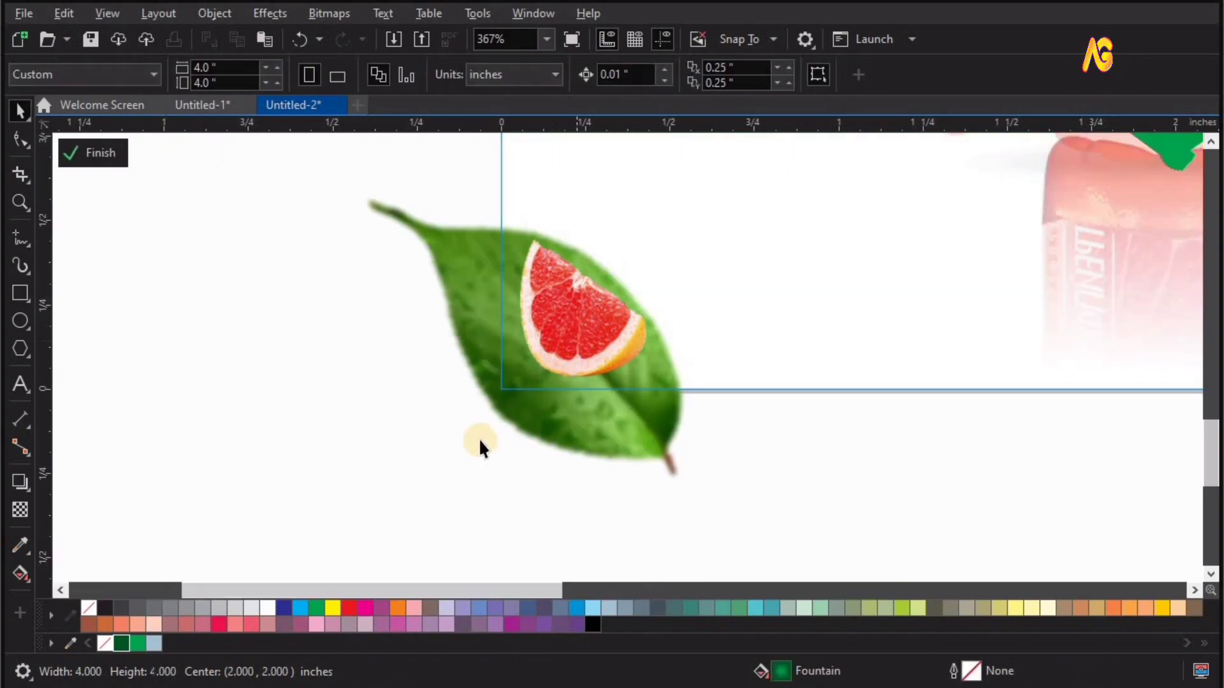
click(772, 513)
mouse_move(765, 505)
mouse_down()
mouse_move(595, 415)
mouse_move(573, 442)
mouse_up()
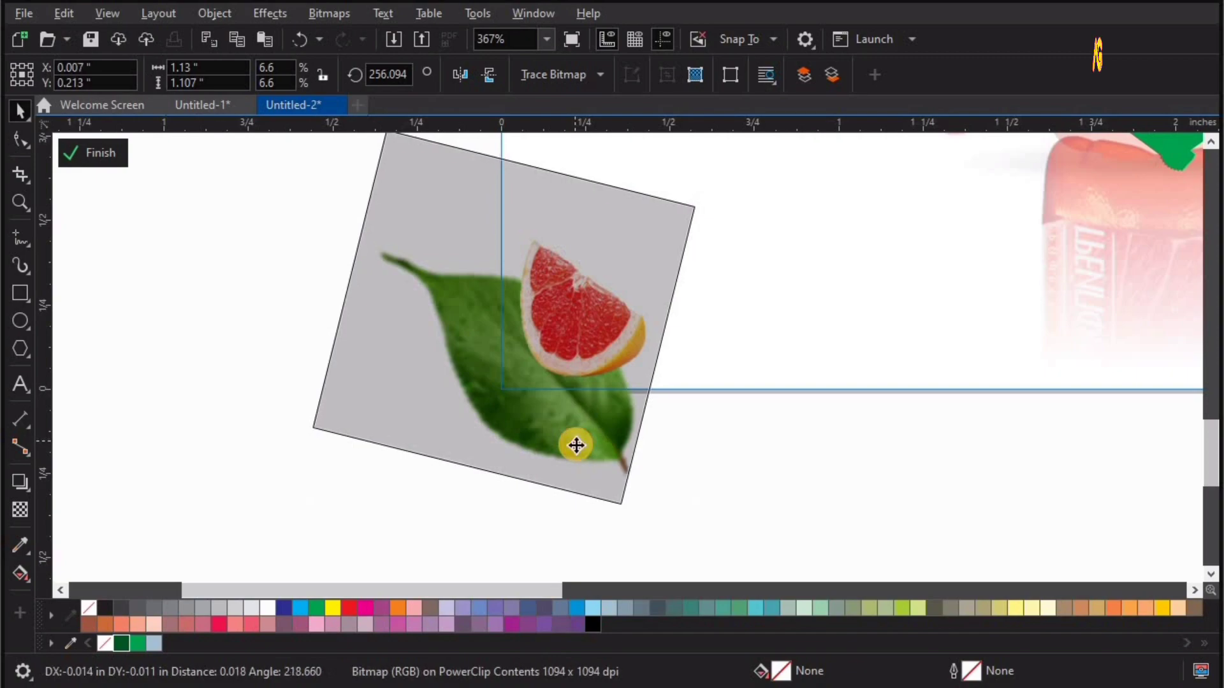
Send the grapefruit wedge back one so it sits behind the leaf
right_click(622, 323)
mouse_move(689, 427)
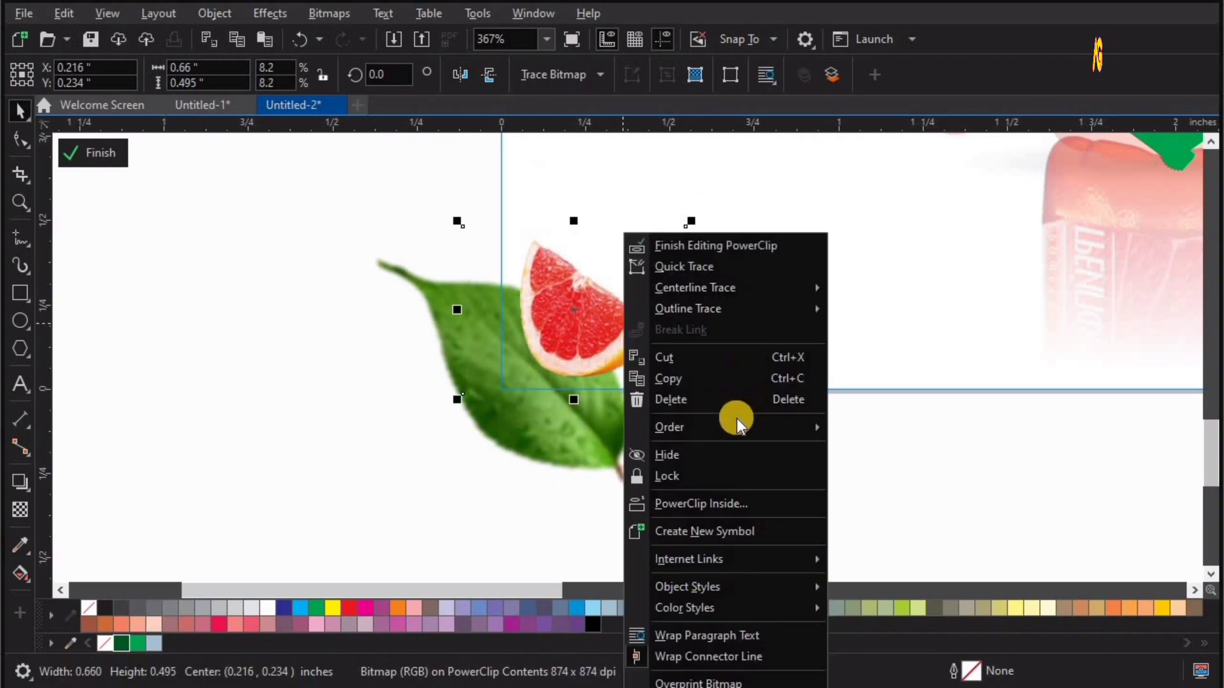
click(995, 541)
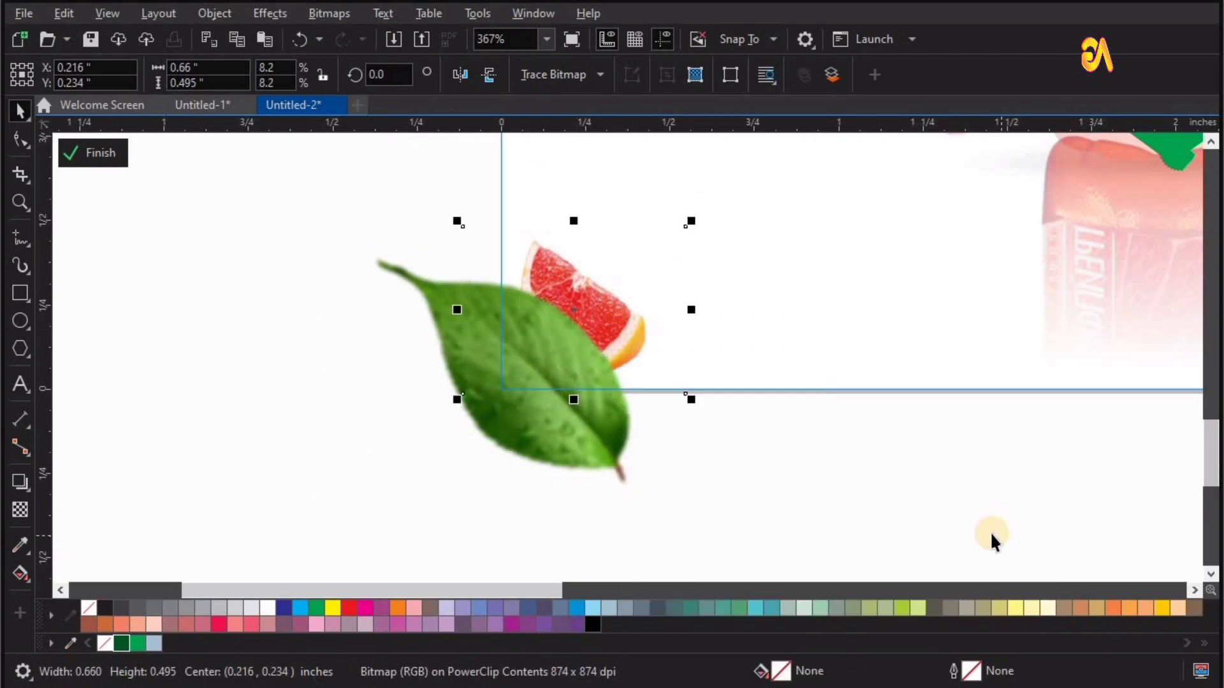
click(569, 444)
Place a grapefruit copy scaled to 0.877" with a 6.5 px Gaussian Blur
key(F4)
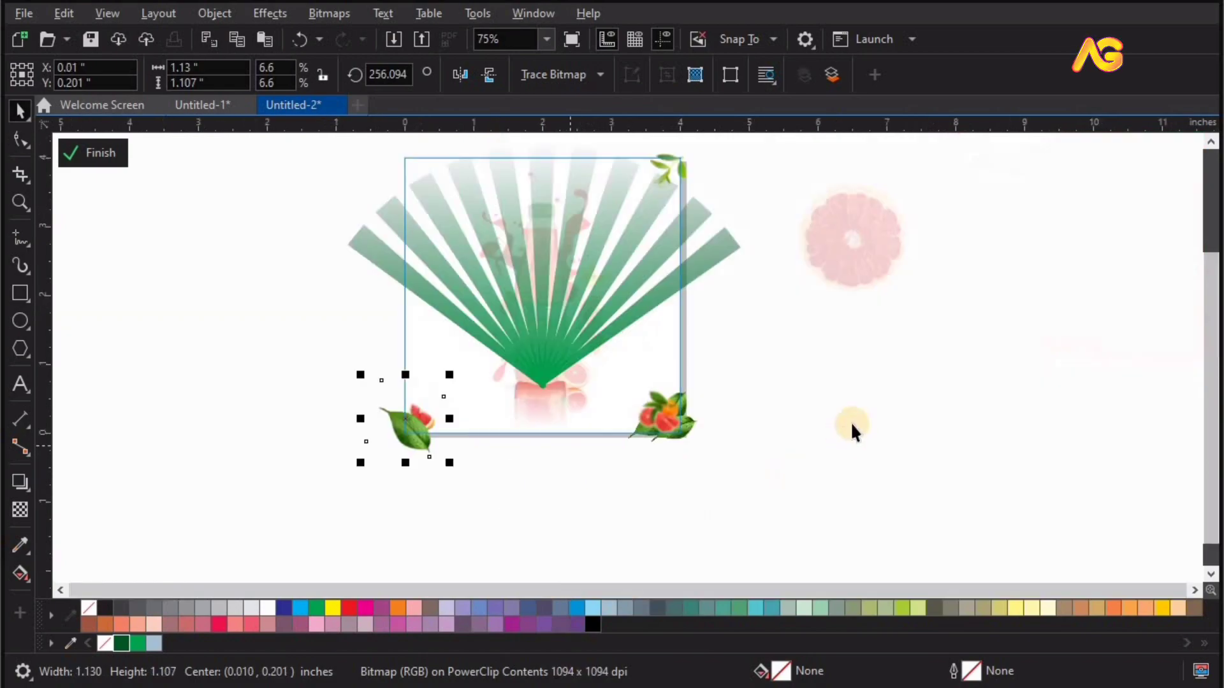
click(841, 252)
mouse_move(840, 249)
mouse_down()
mouse_move(833, 442)
mouse_move(291, 304)
mouse_move(421, 409)
mouse_up()
scroll(710, 251, up, 2)
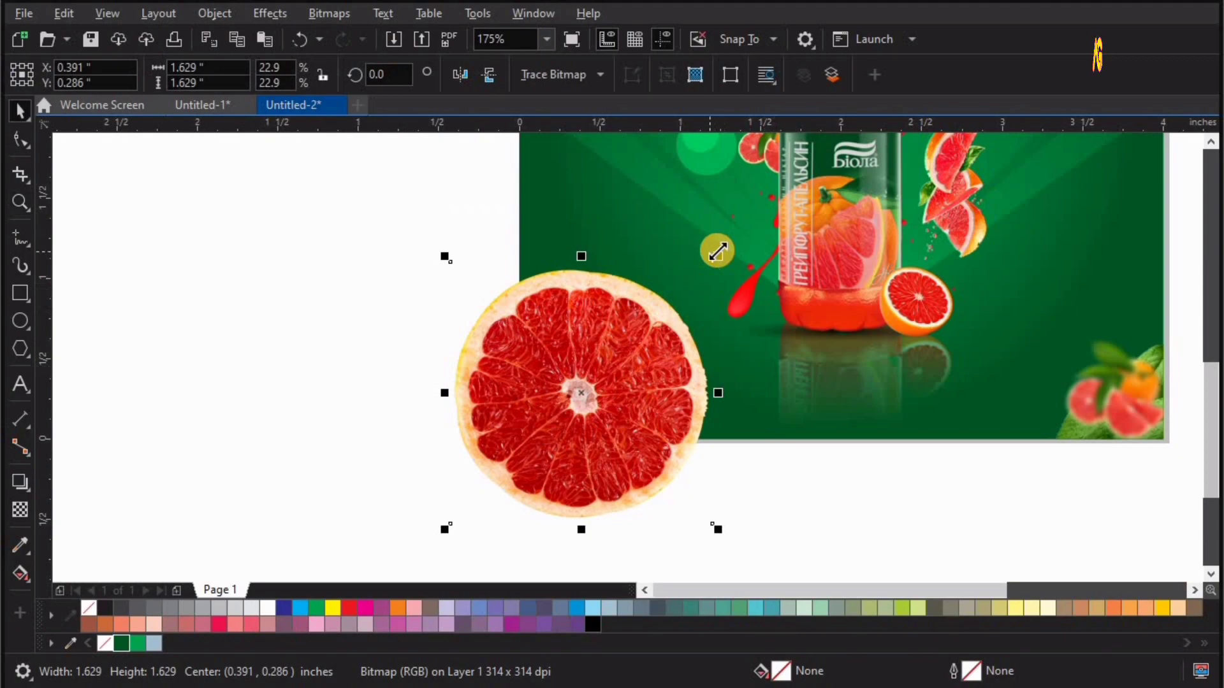
mouse_move(707, 311)
mouse_down()
mouse_move(549, 416)
mouse_move(510, 349)
mouse_up()
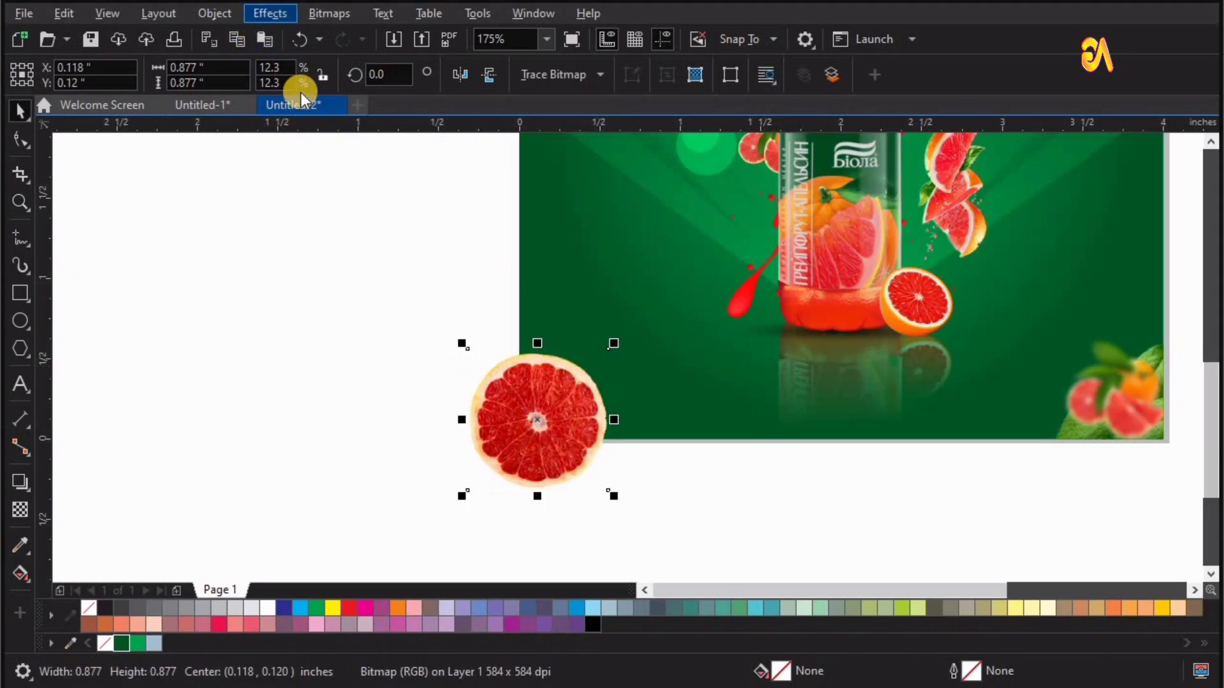
key(alt+c)
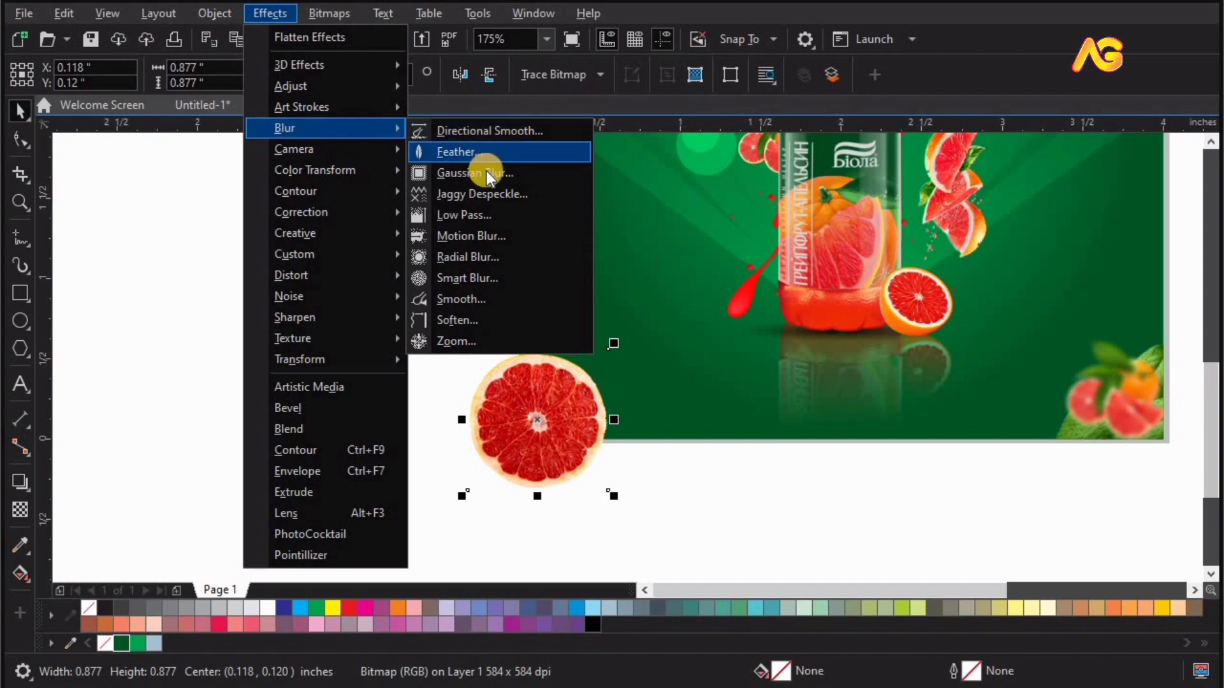
click(486, 172)
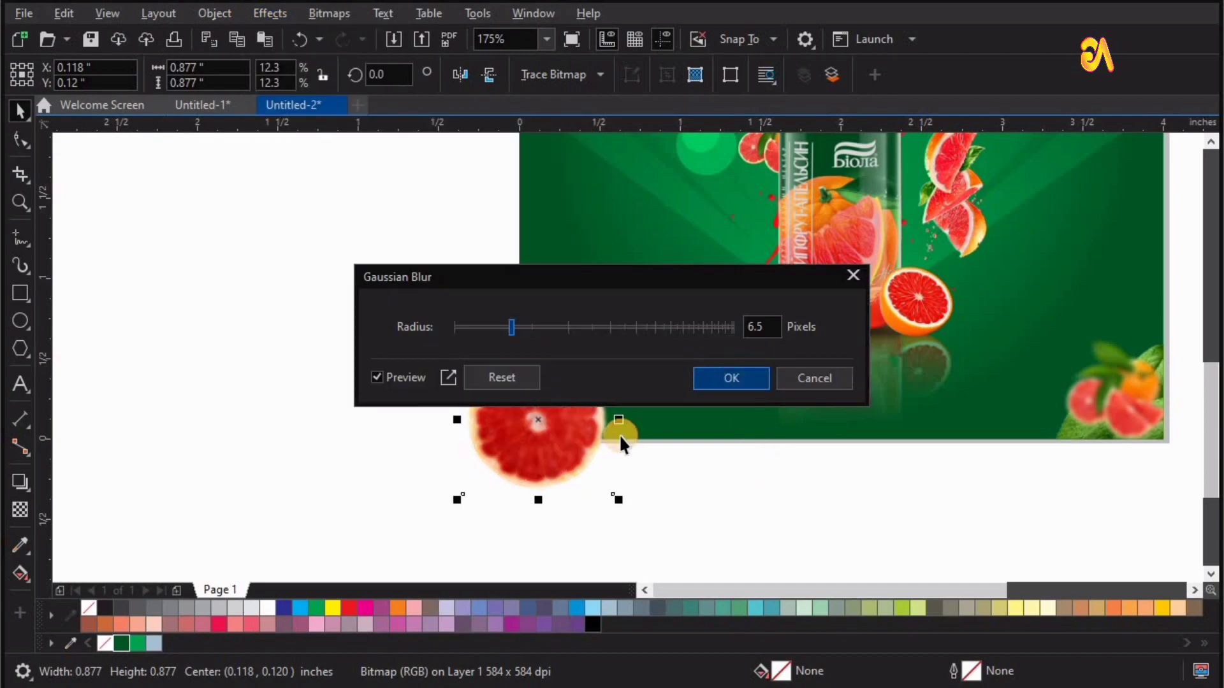
key(Return)
Inside the PowerClip, send the blurred grapefruit behind the leaf
double_click(577, 306)
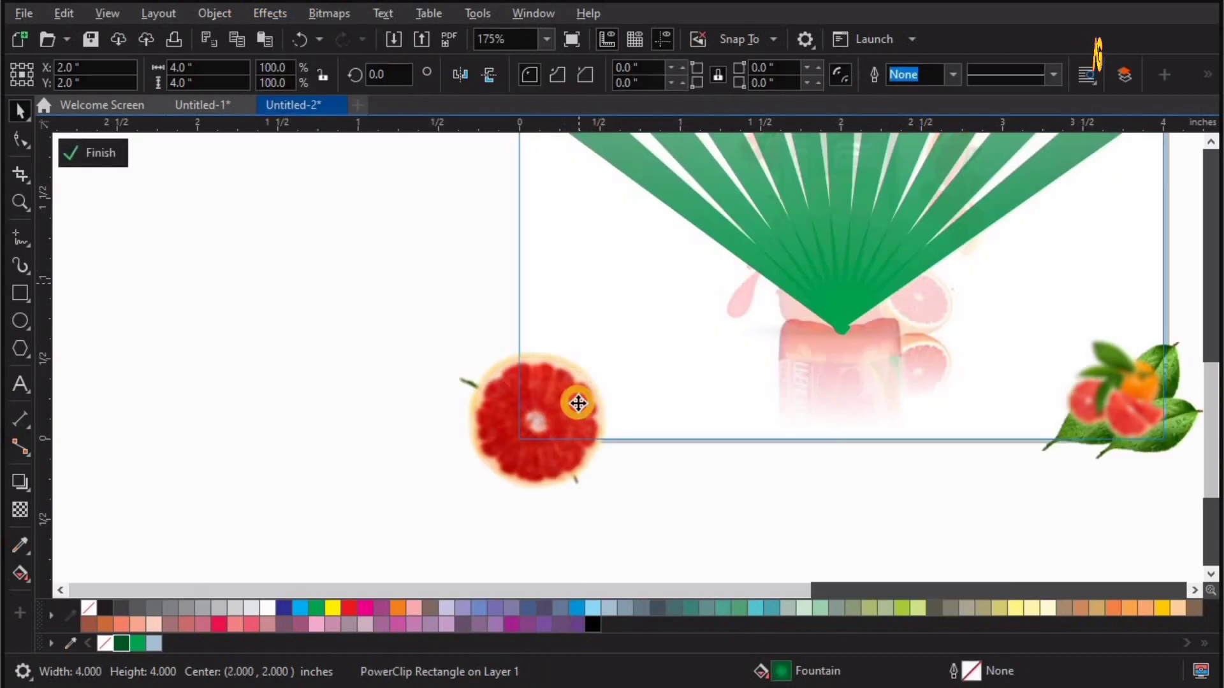
click(578, 403)
key(shift+Page_Down)
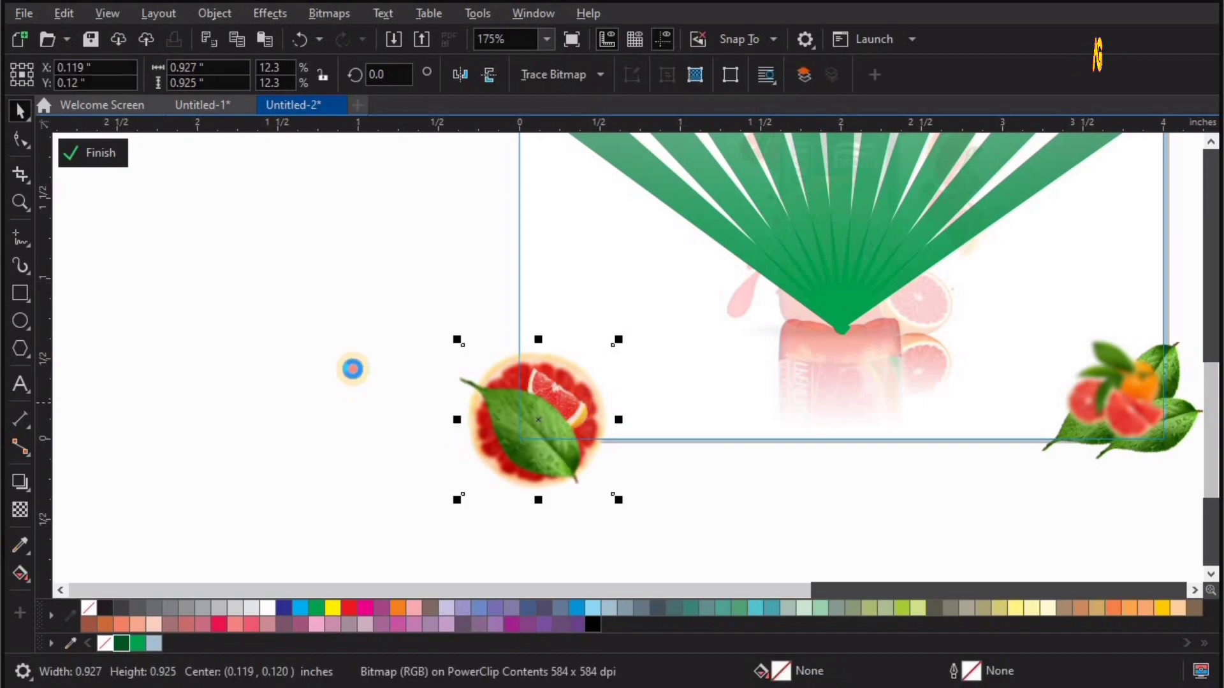
click(352, 369)
scroll(811, 576, down, 2)
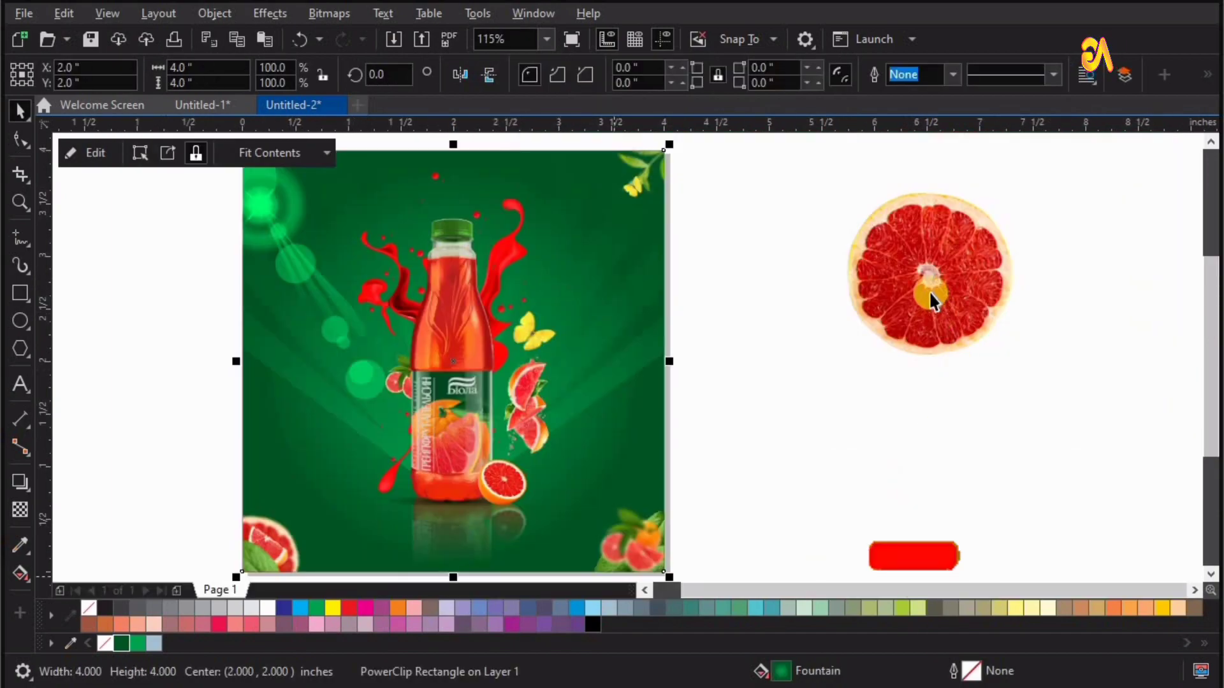
Scale the spare grapefruit slice to 0.886" and place it at the poster's top-left edge
click(932, 274)
mouse_move(909, 272)
mouse_down()
mouse_move(248, 272)
mouse_move(217, 259)
mouse_up()
key(z)
scroll(417, 283, up, 2)
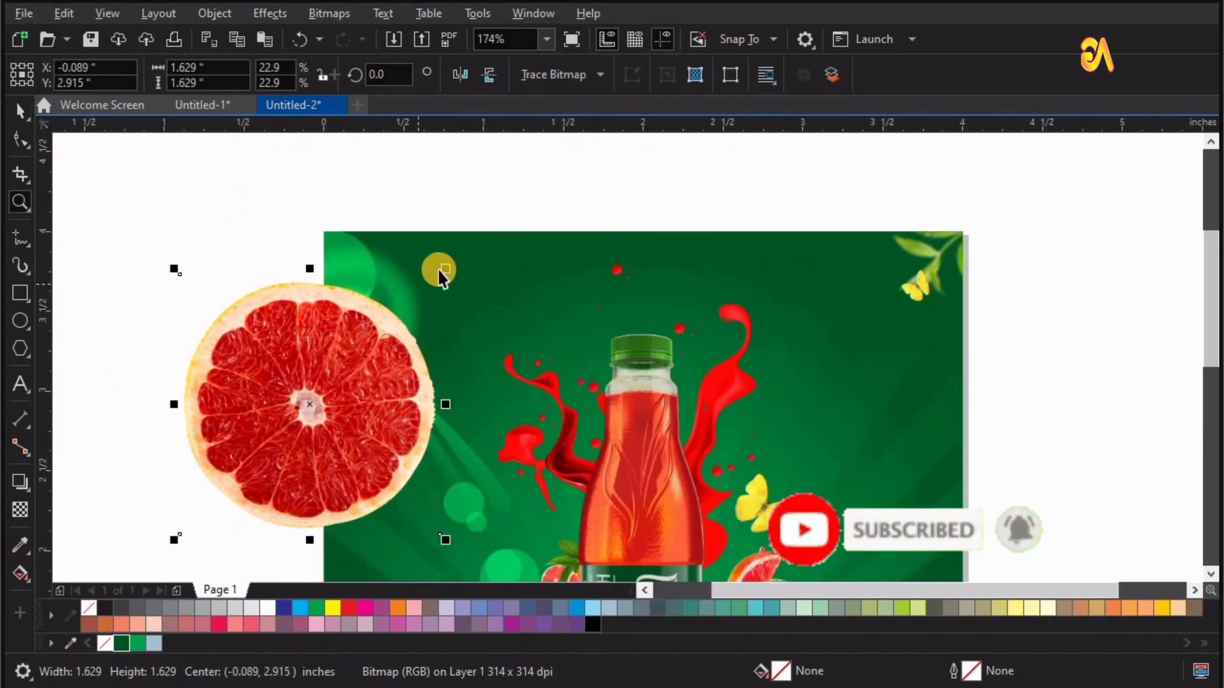
drag(444, 275, 383, 328)
drag(309, 405, 403, 272)
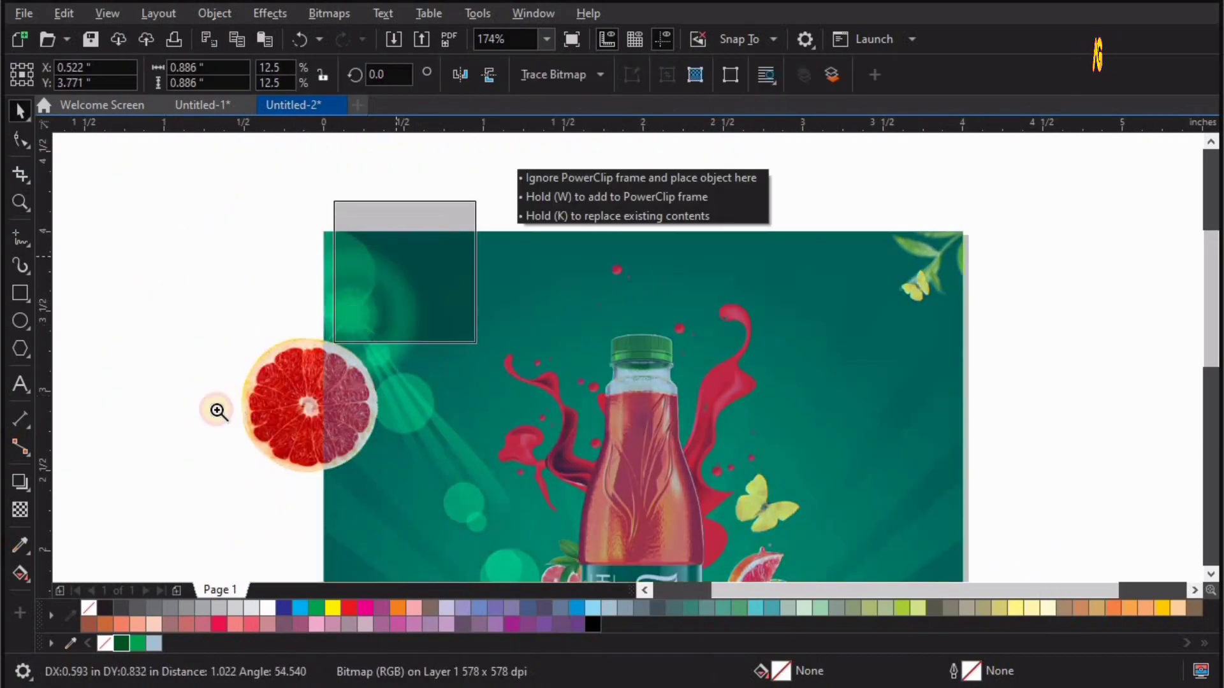
scroll(533, 344, up, 2)
drag(539, 373, 552, 282)
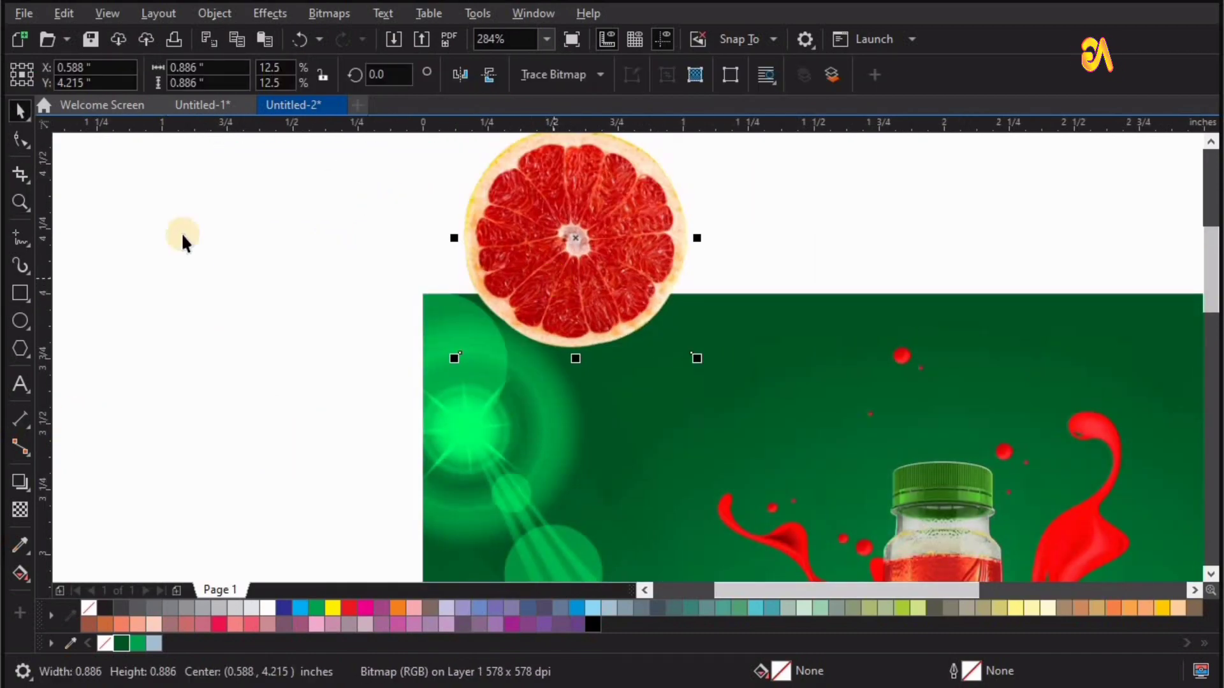
Apply a 6.5 px Gaussian Blur and PowerClip the grapefruit inside the green rectangle
click(270, 13)
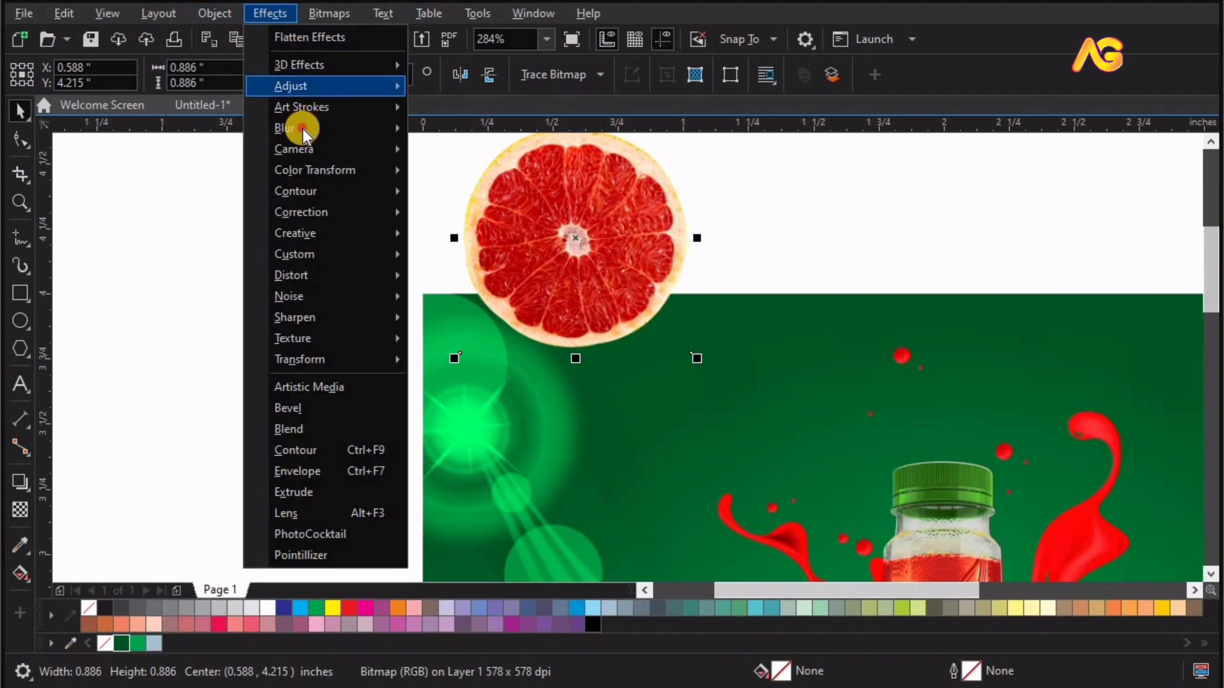
mouse_move(287, 128)
click(503, 169)
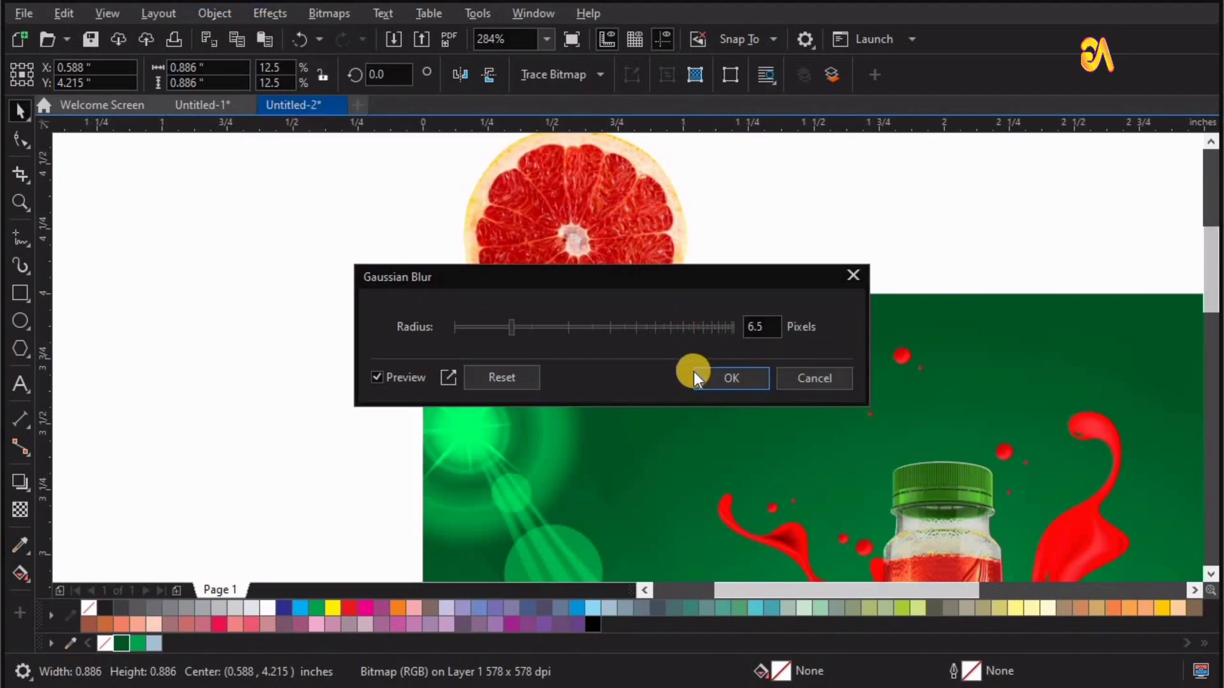
click(702, 376)
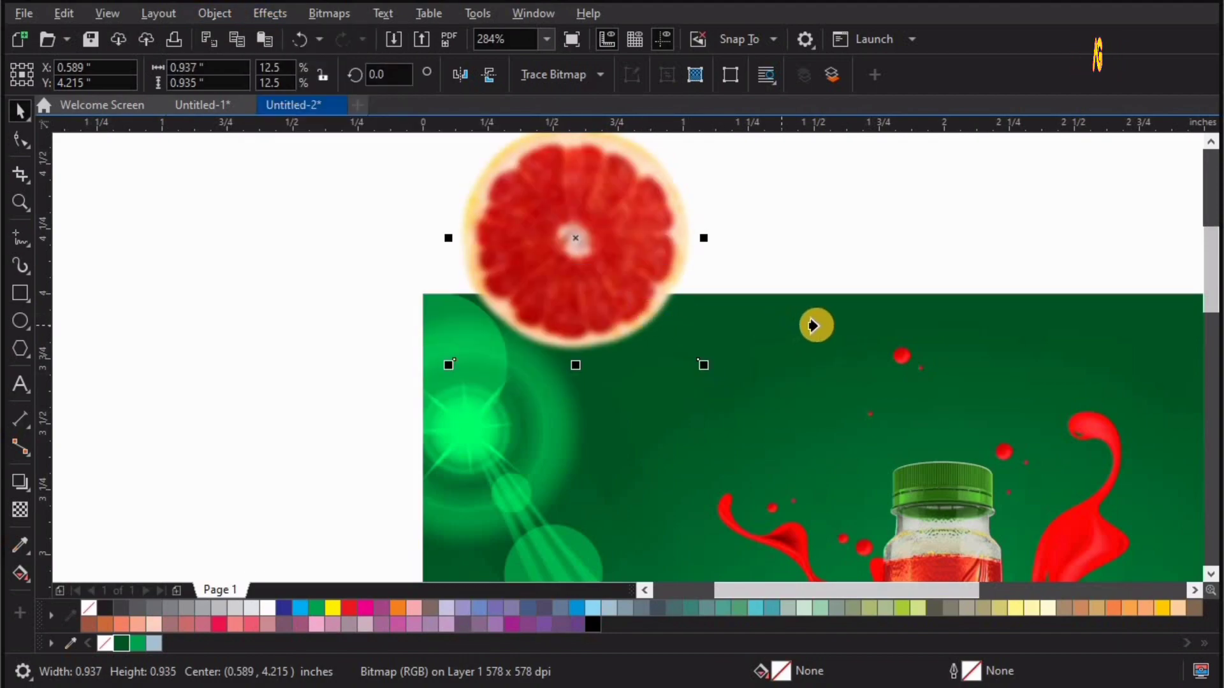
click(813, 325)
key(Escape)
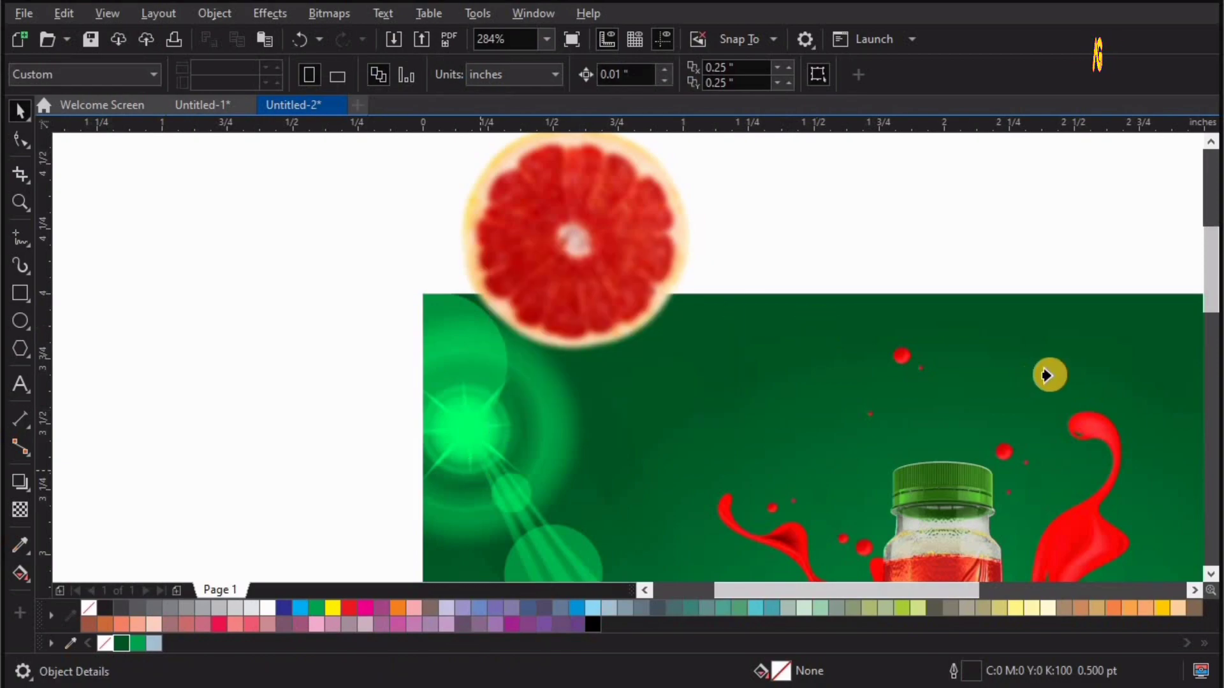
click(596, 304)
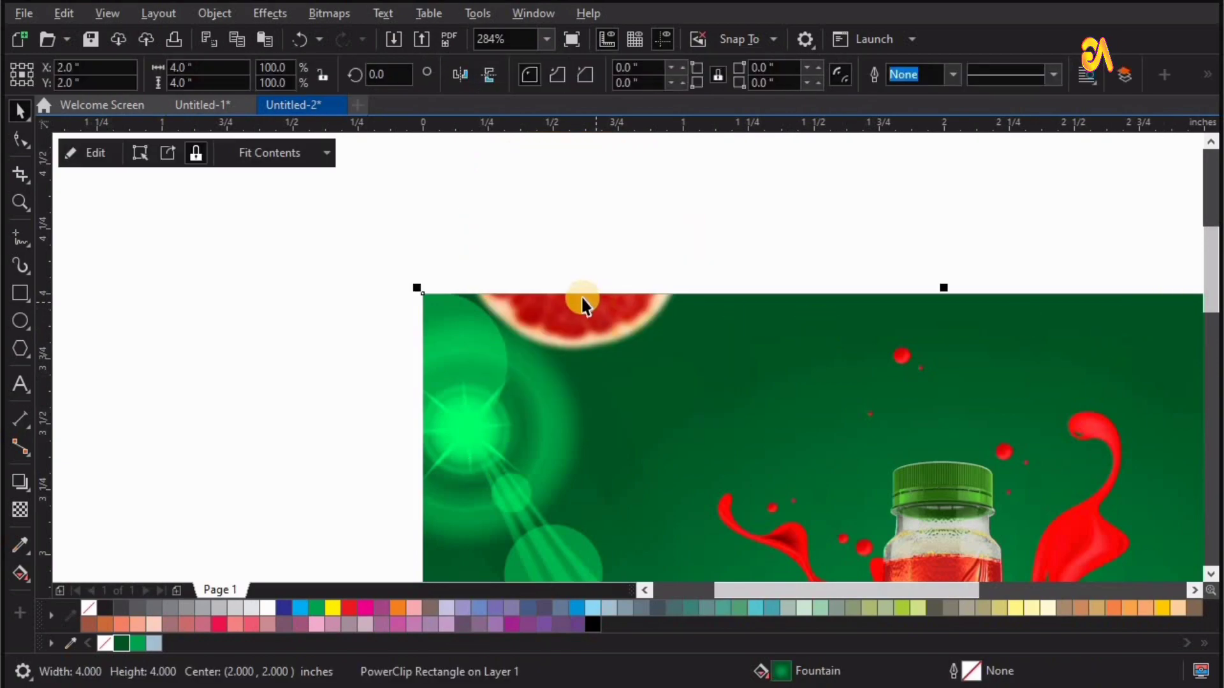
key(F4)
Paste a leaf, shrink it, and place small leaf copies by the bottle and splash
click(1007, 334)
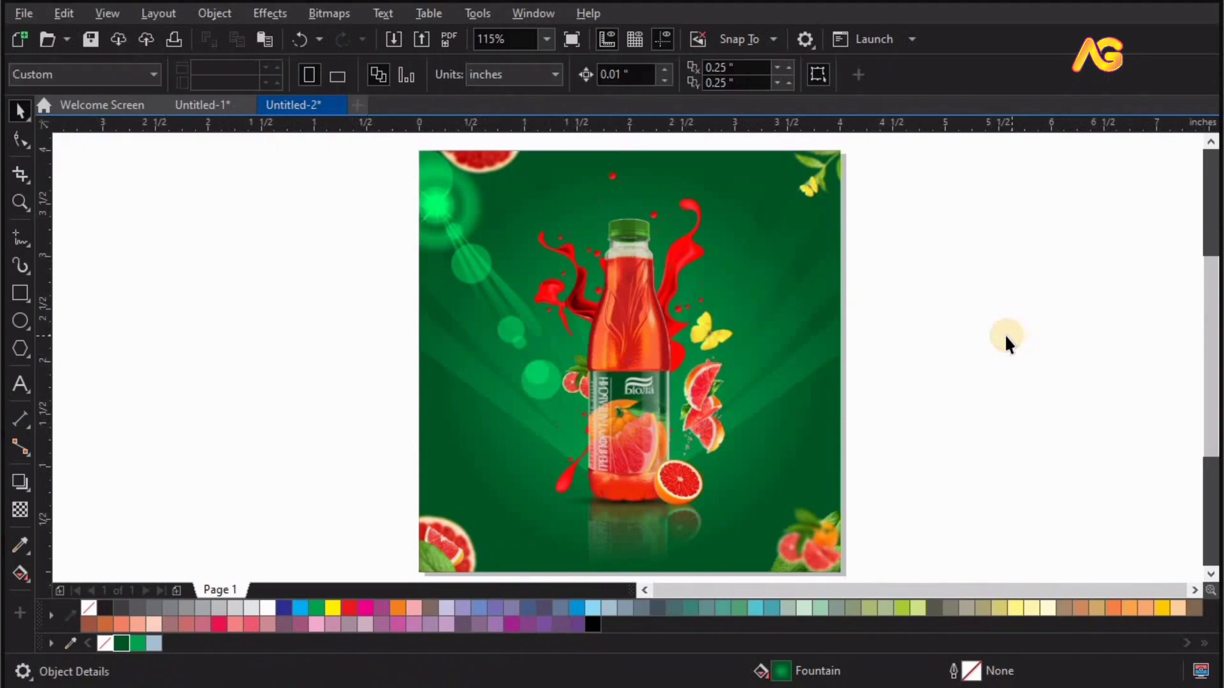
key(ctrl+v)
drag(955, 237, 908, 288)
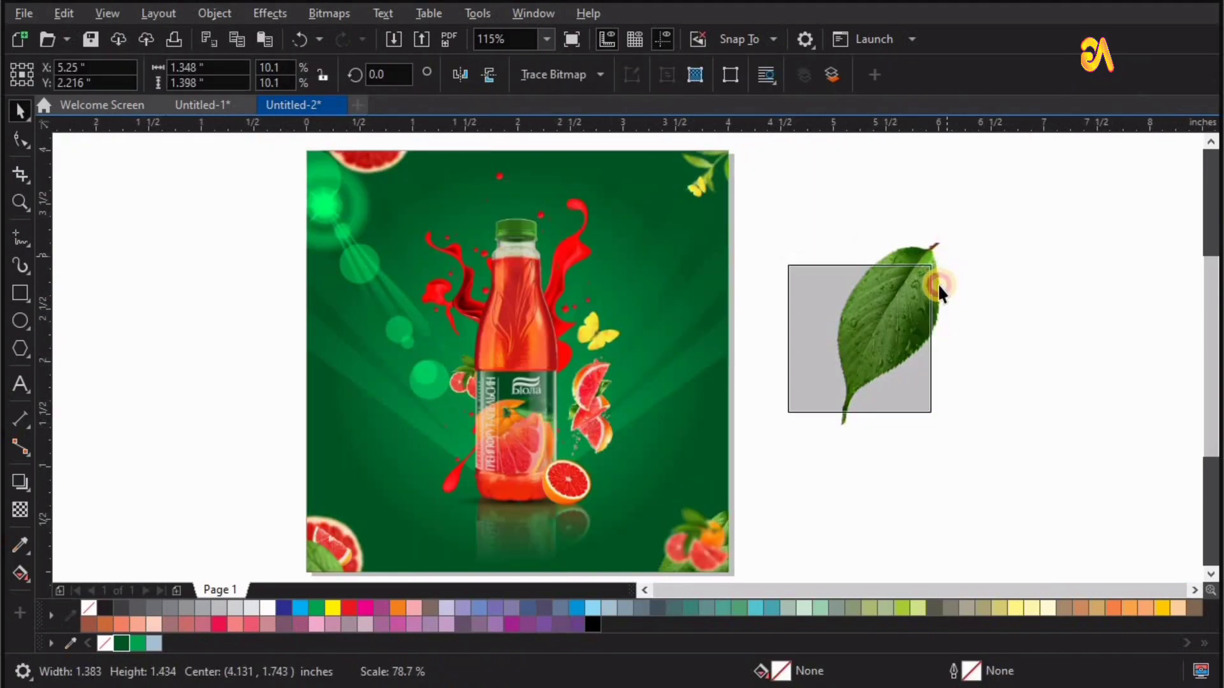
drag(870, 338, 475, 417)
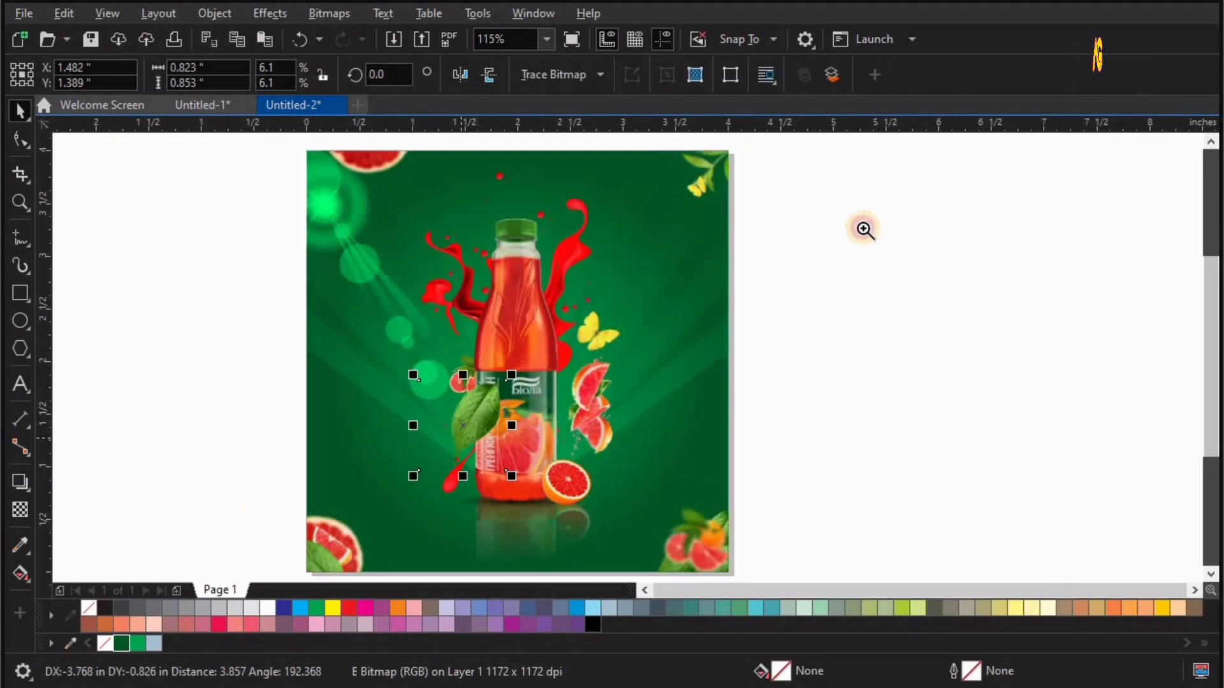
key(z)
scroll(523, 410, up, 2)
key(space)
mouse_move(551, 374)
mouse_down()
mouse_move(475, 441)
mouse_move(739, 216)
mouse_up()
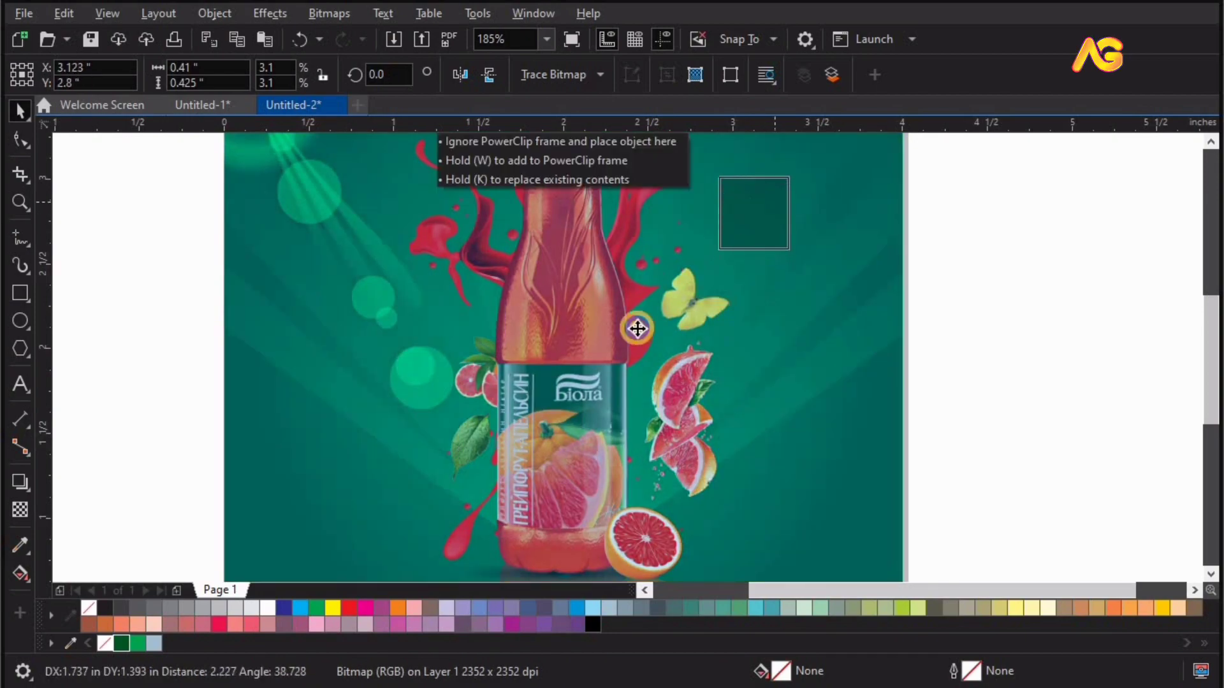
scroll(691, 319, up, 1)
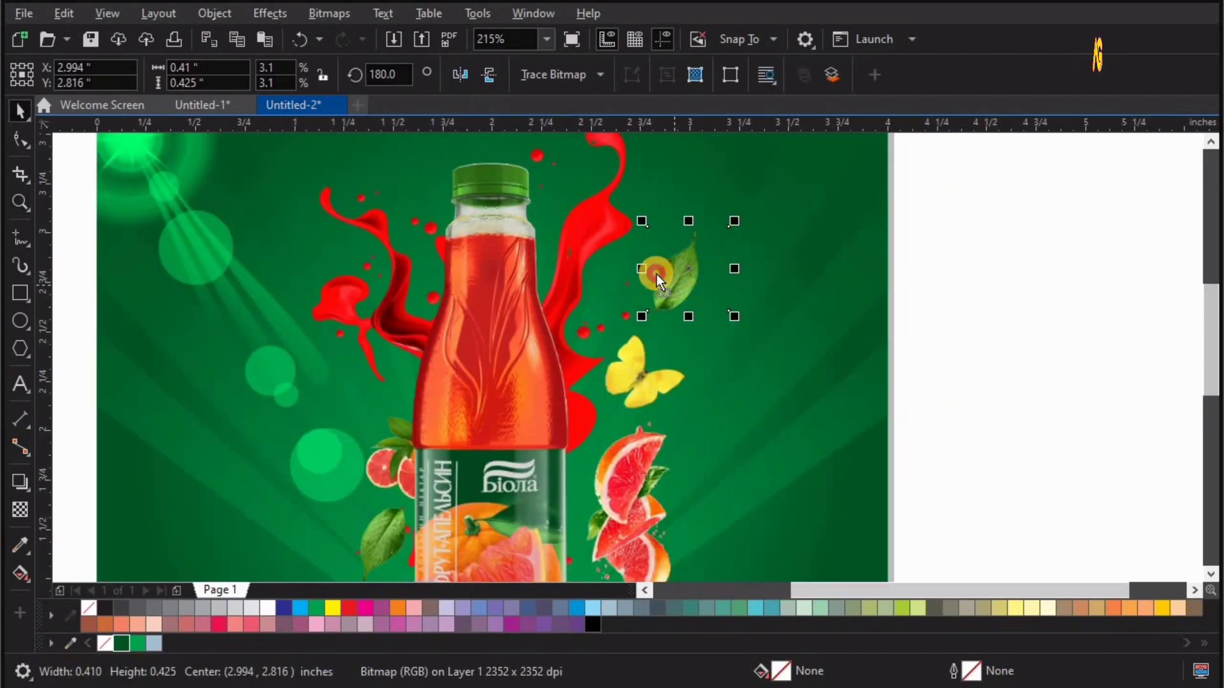
drag(657, 278, 617, 274)
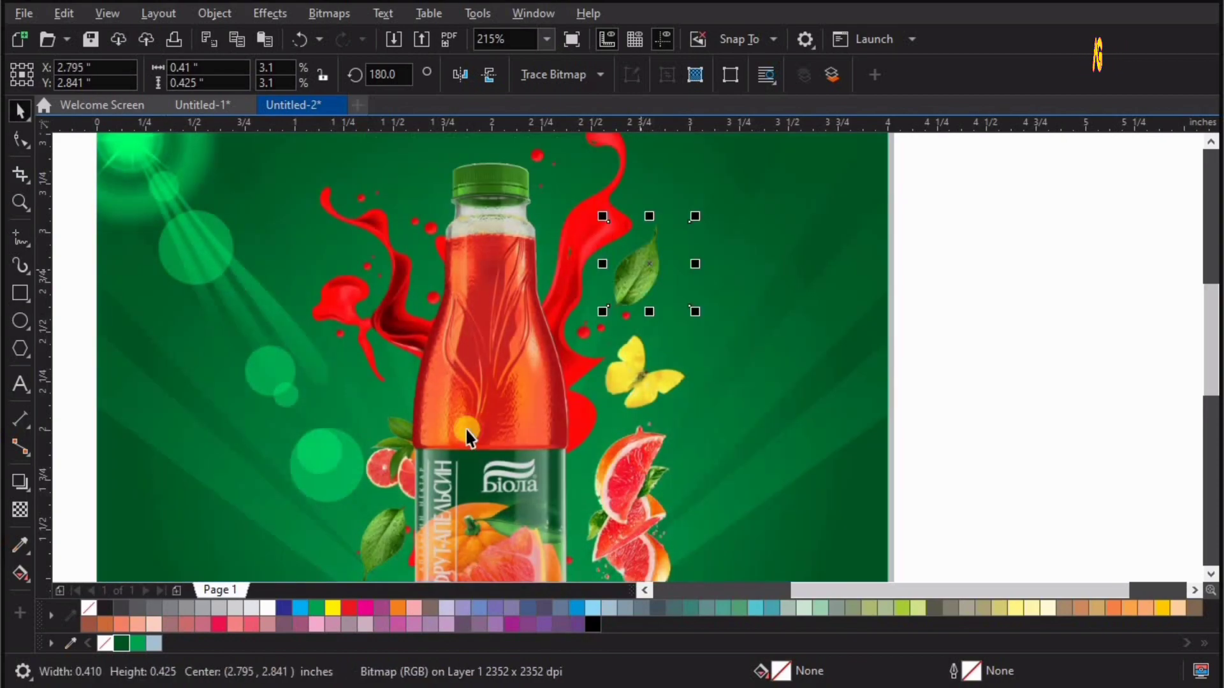
Move the grapefruit slice up behind the bottle's left side and enlarge it slightly
drag(393, 457, 393, 411)
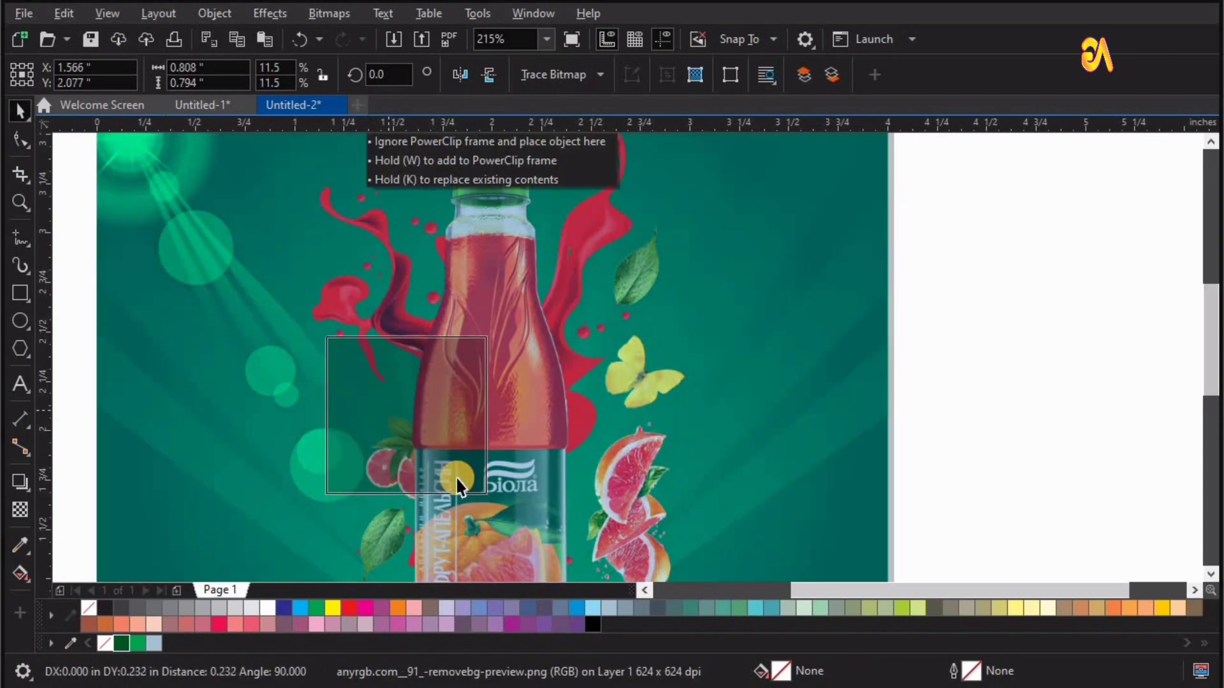
drag(505, 510, 514, 520)
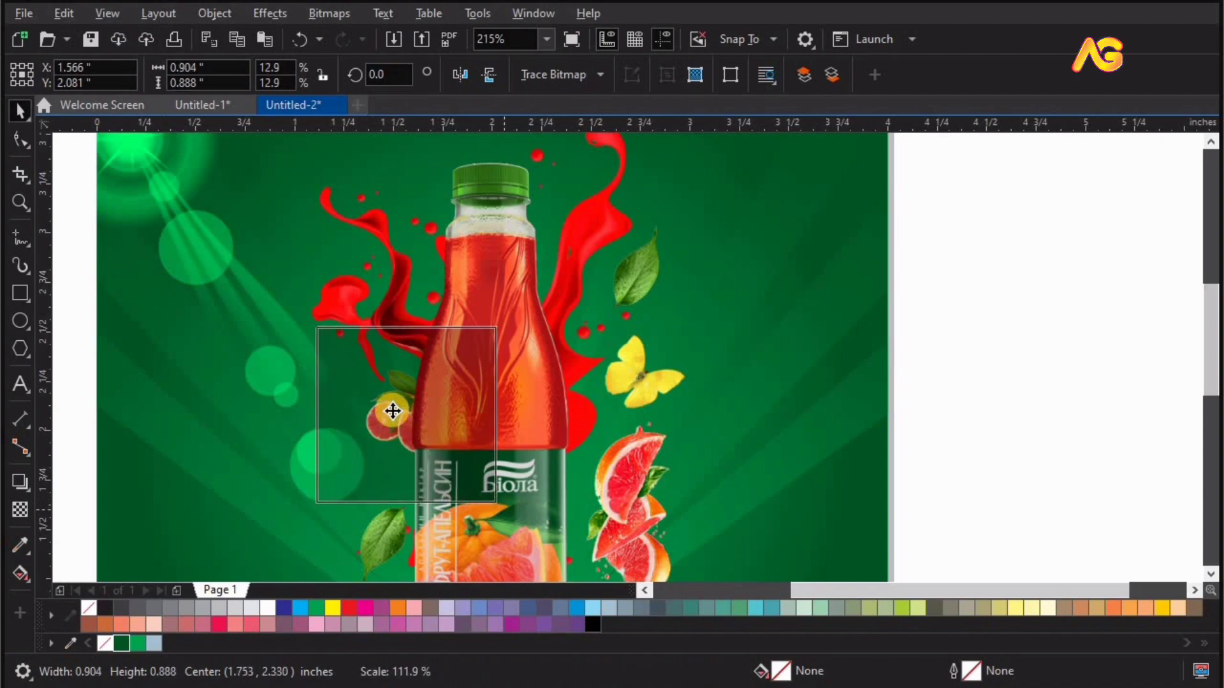
drag(385, 422, 390, 414)
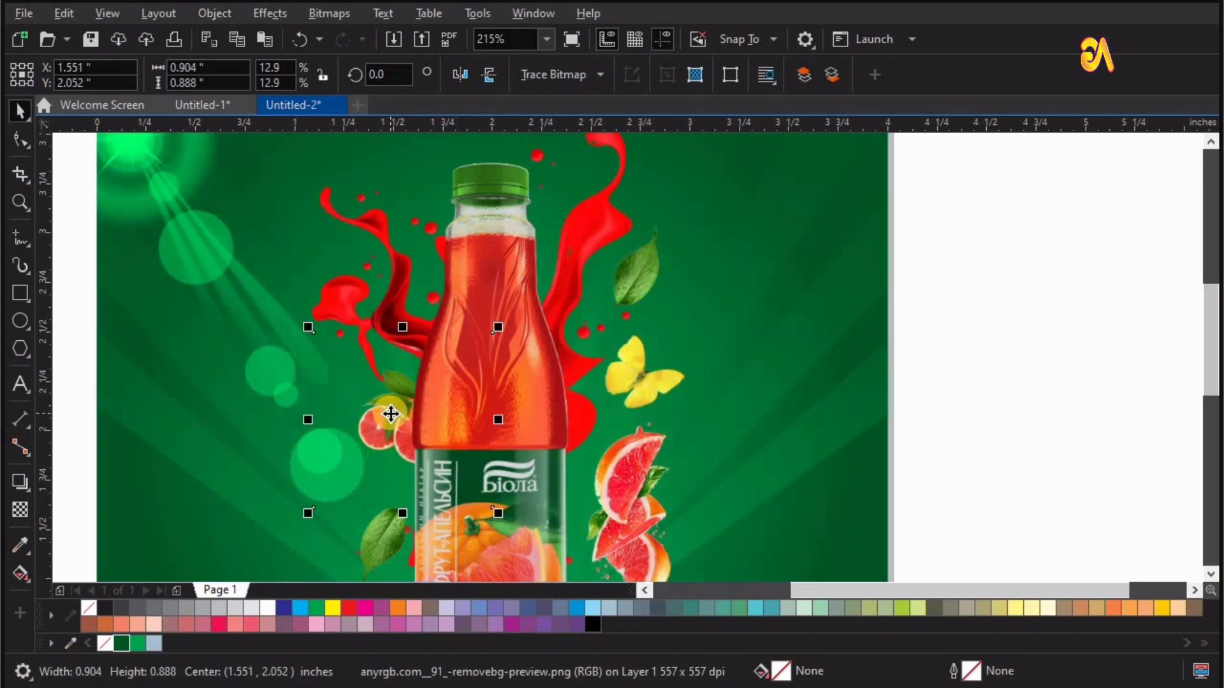
key(shift+F4)
click(976, 281)
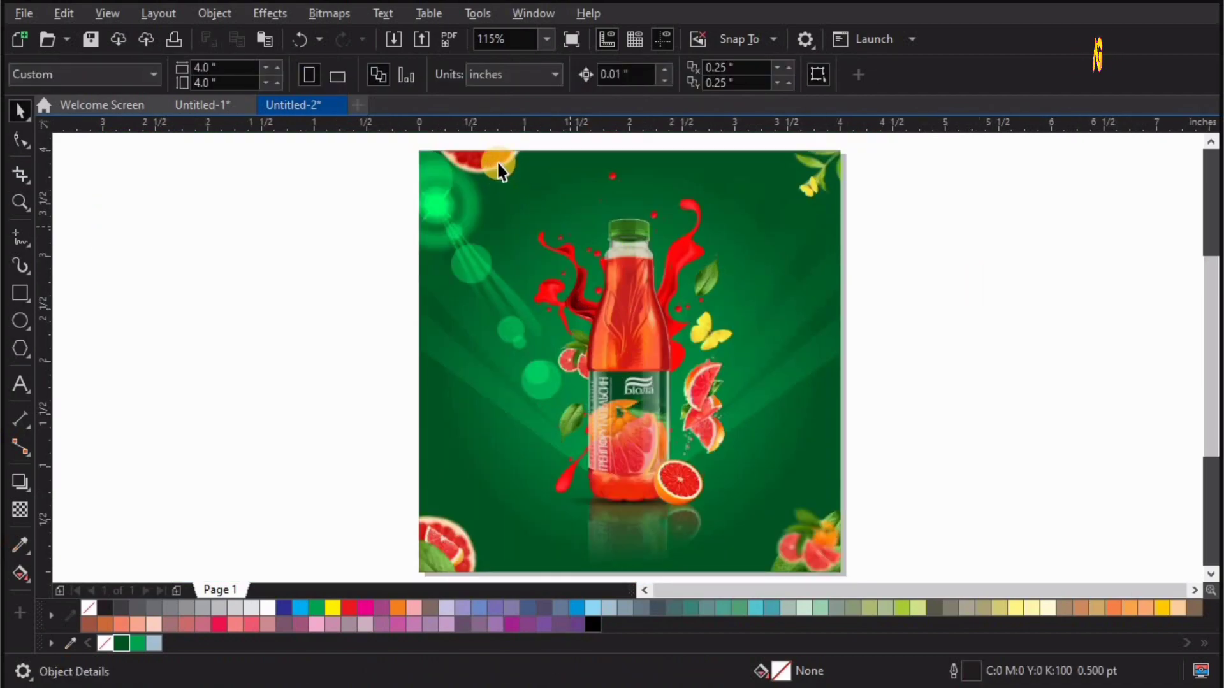
click(502, 258)
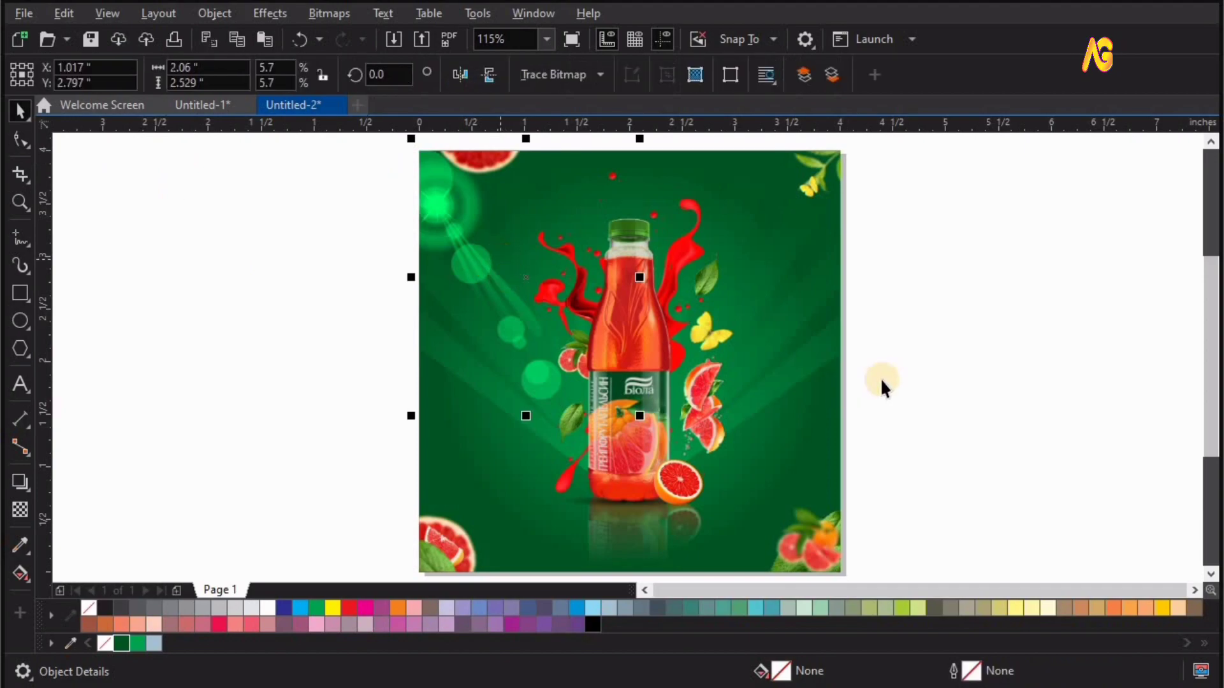
Inside the background PowerClip, place a grapefruit copy at the top-right beside the leaves
click(821, 365)
click(94, 162)
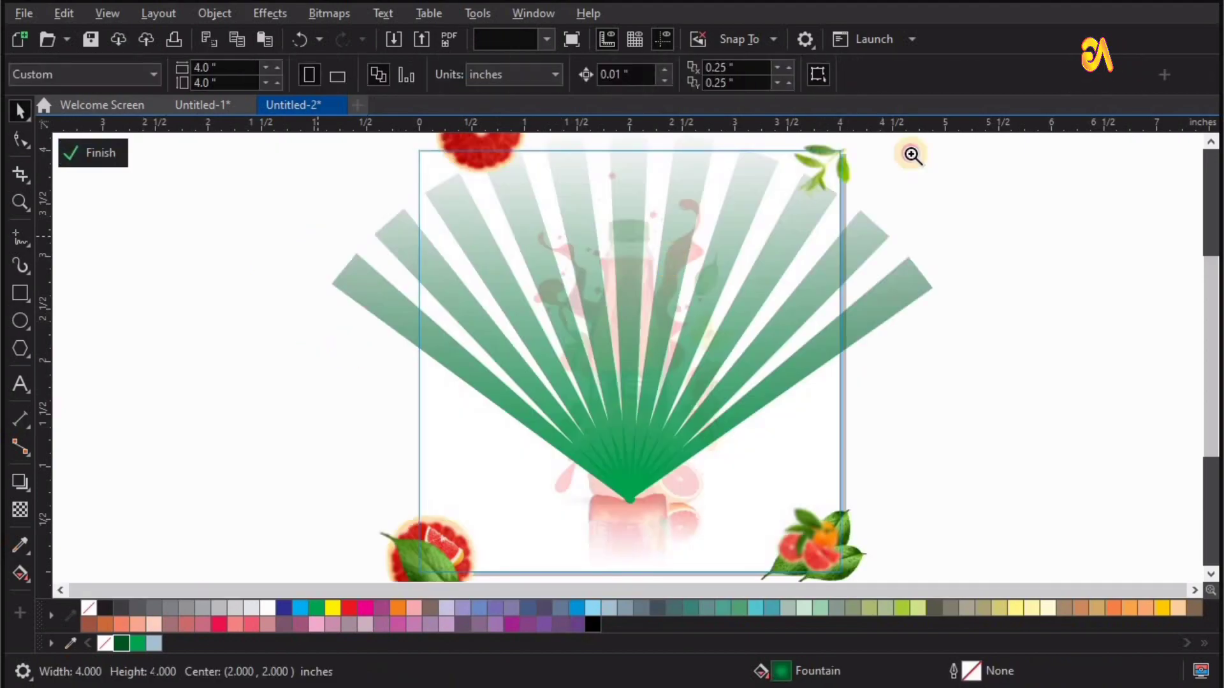
key(z)
drag(926, 145, 334, 352)
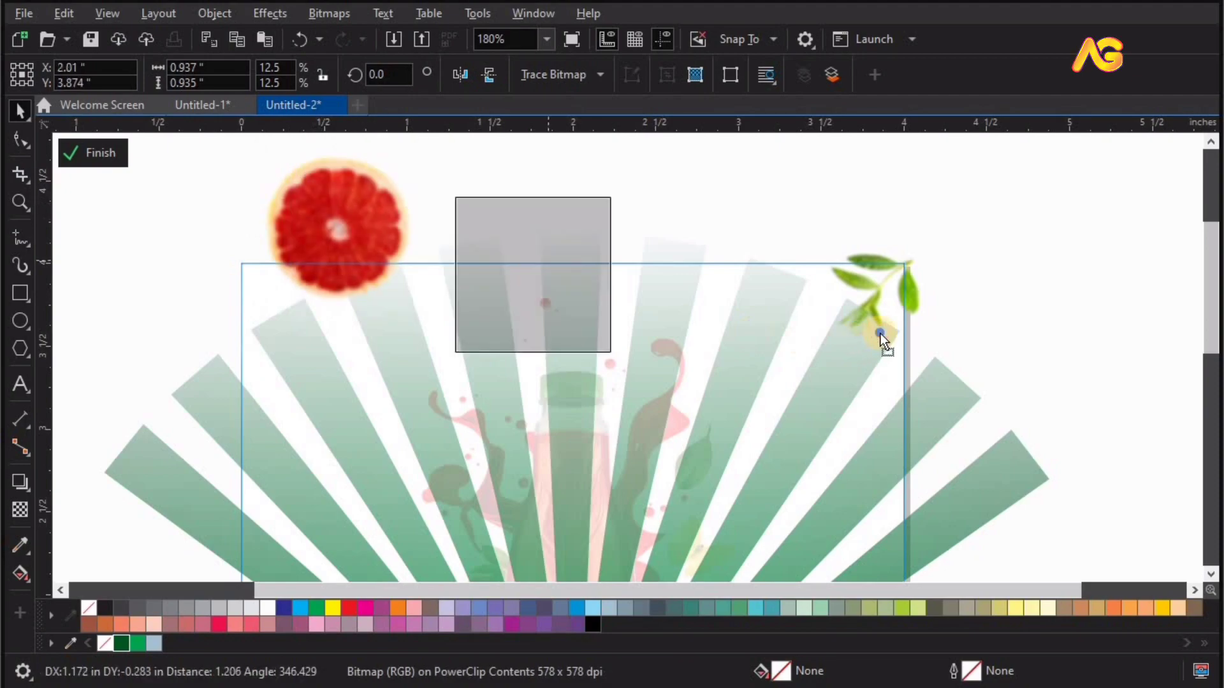
drag(322, 221, 889, 349)
drag(914, 422, 959, 406)
key(space)
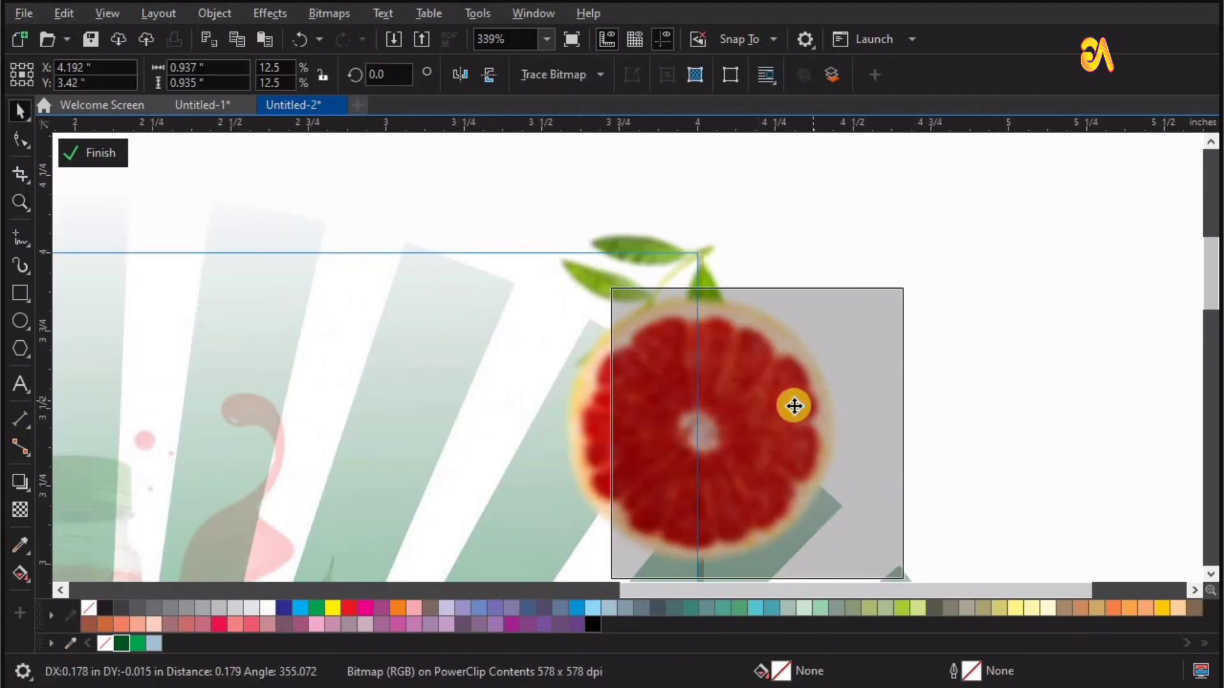
drag(793, 408, 794, 409)
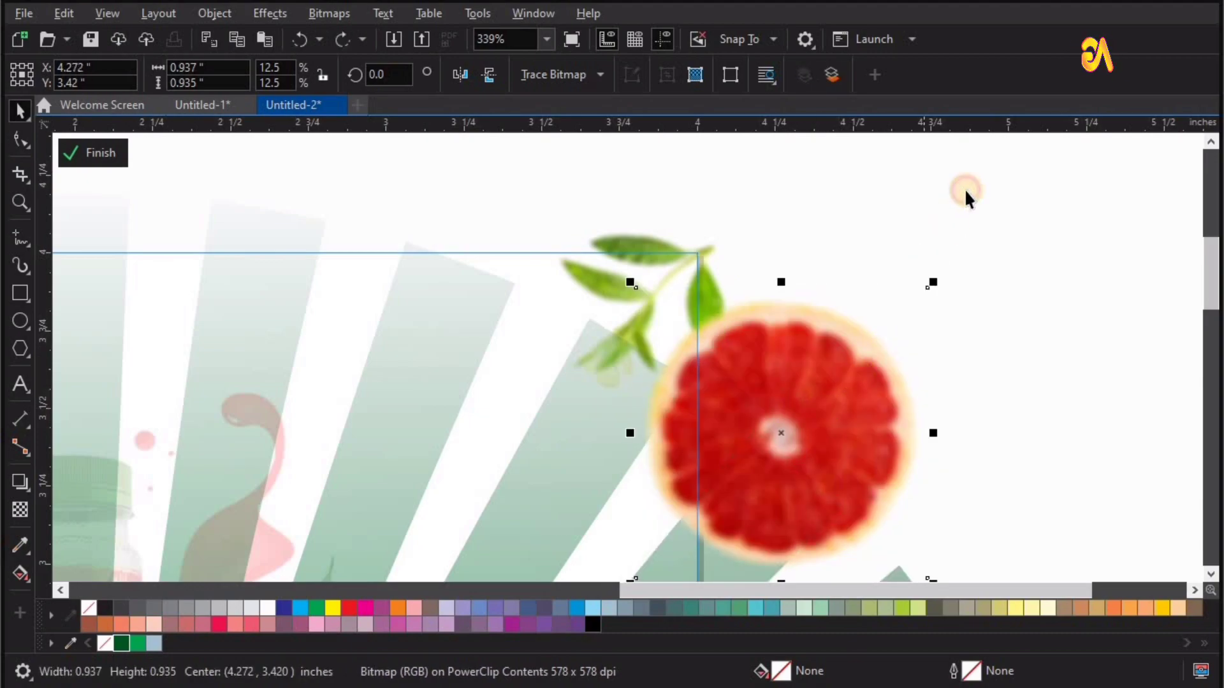
click(965, 189)
key(F4)
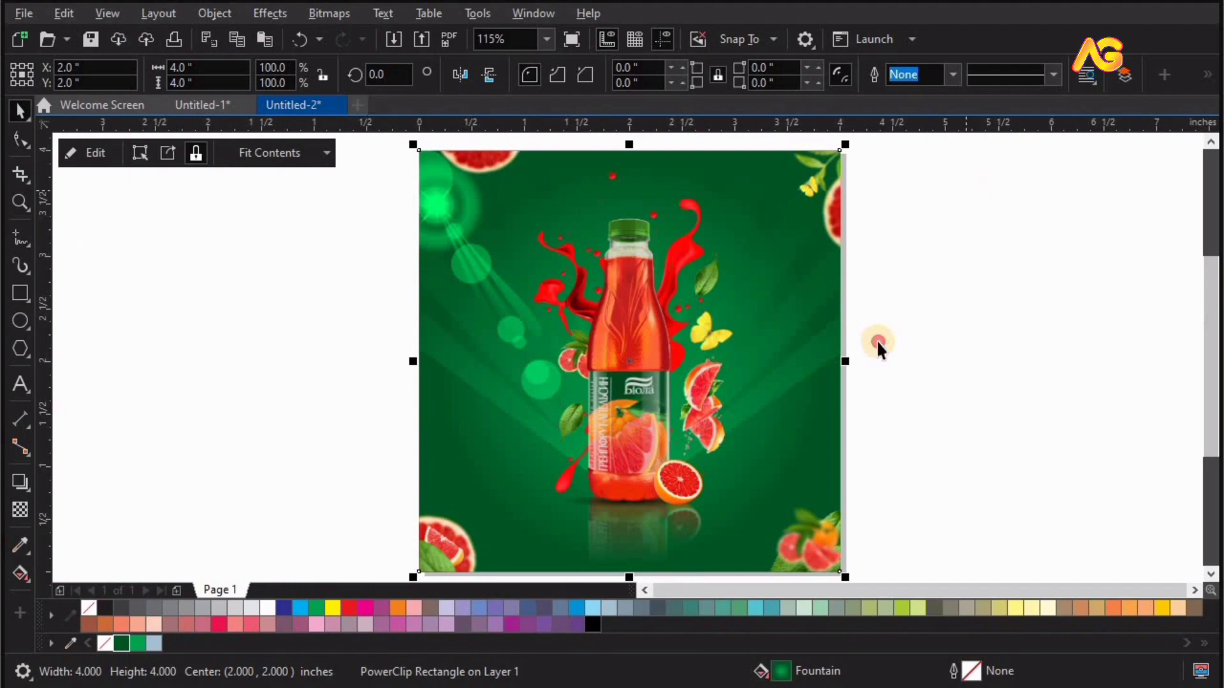
Set the flare image's transparency merge mode to Lightness
click(877, 344)
click(21, 509)
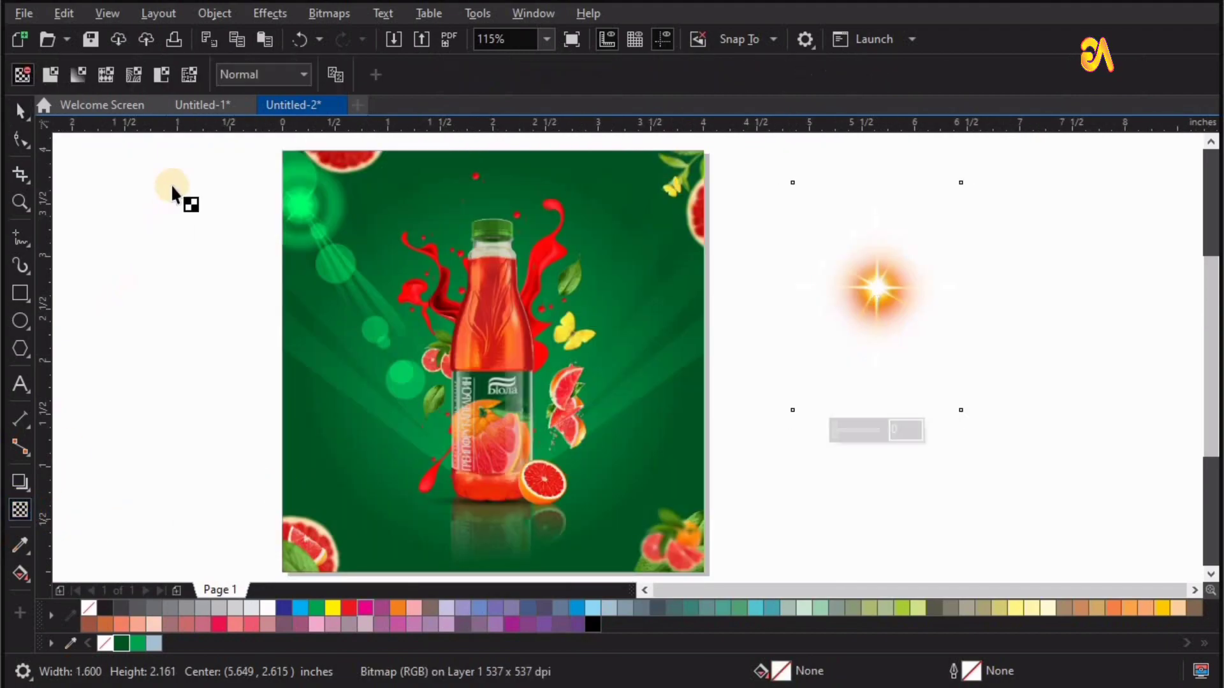
click(231, 78)
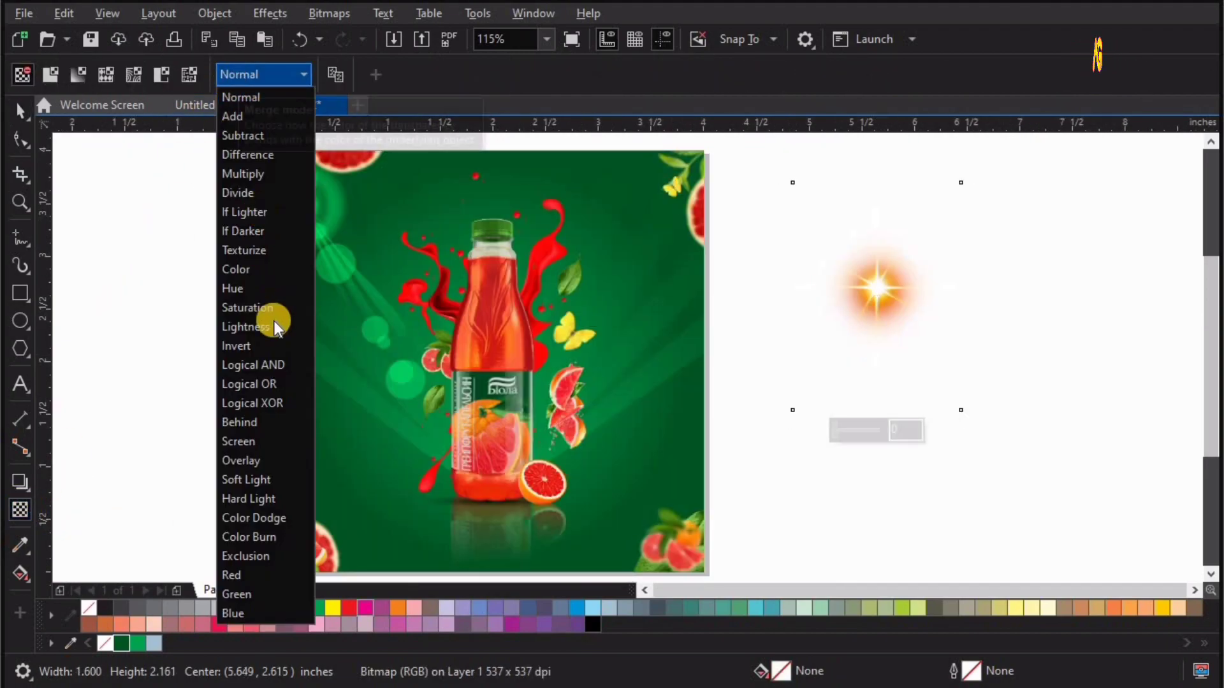
click(258, 328)
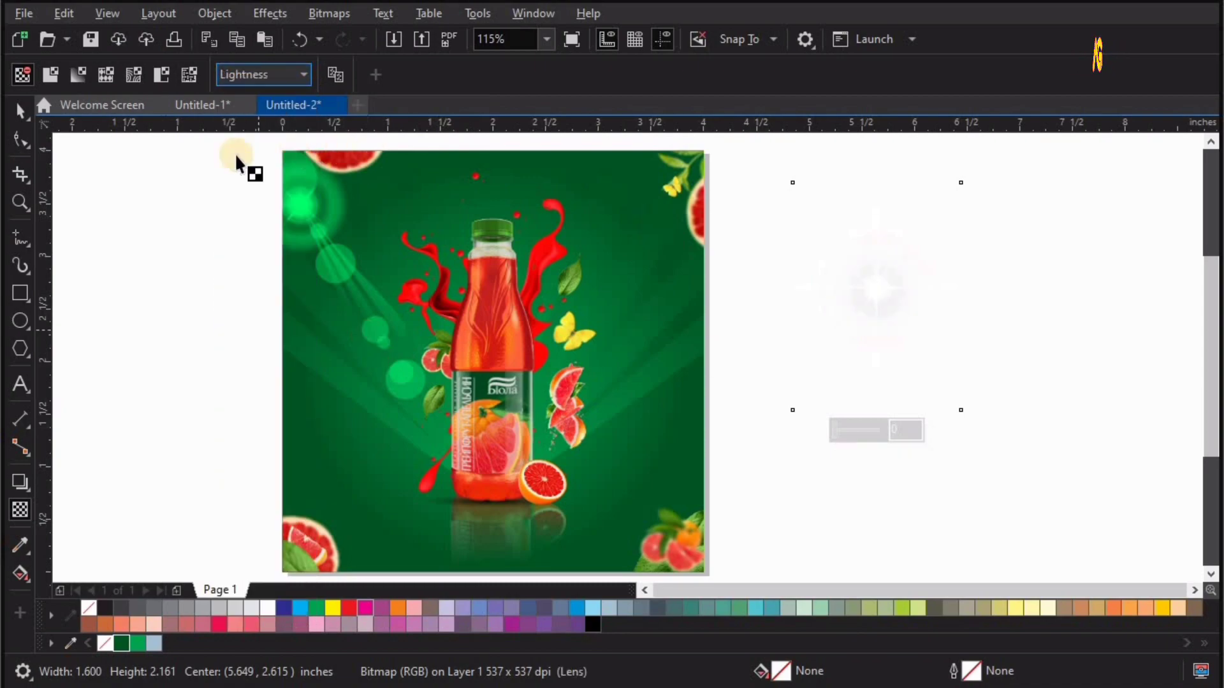
Shrink the flare and place it at the top left of the bottle neck
key(space)
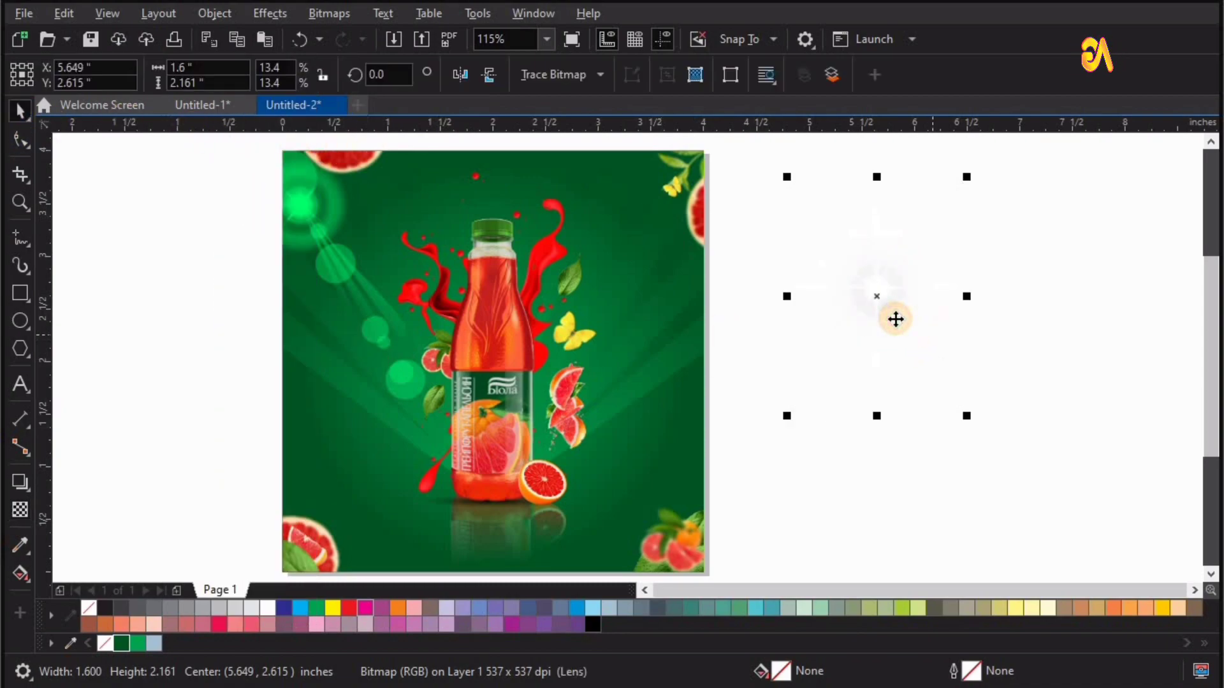
drag(965, 399, 923, 350)
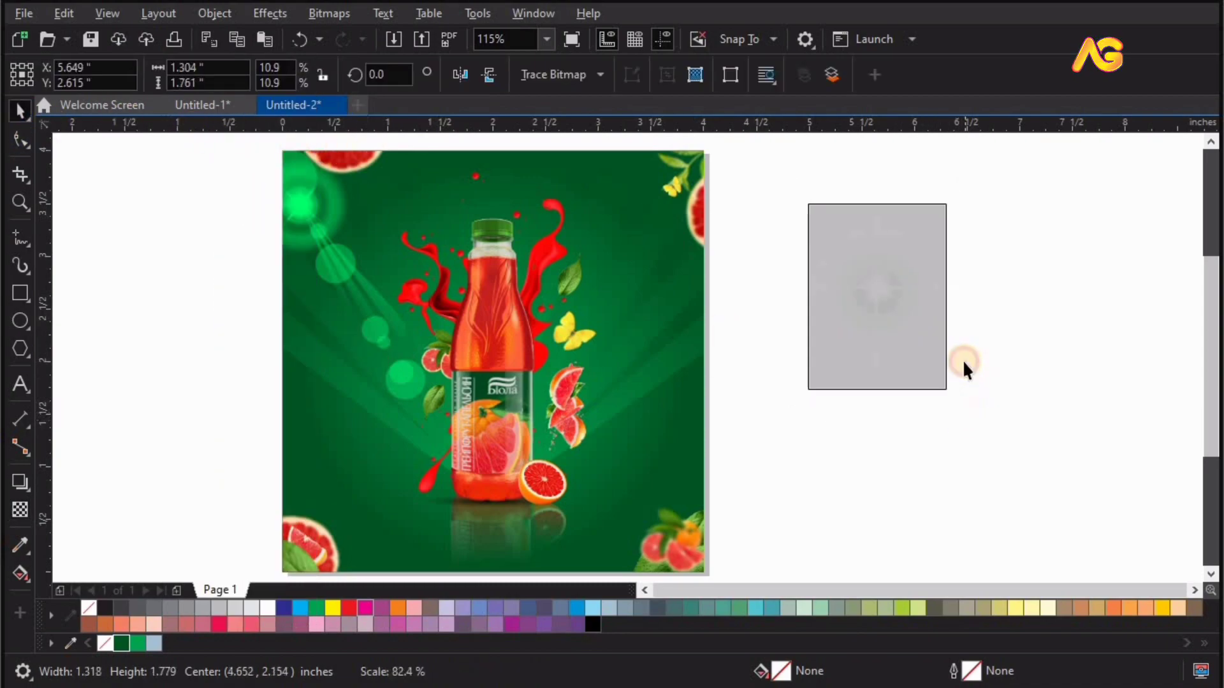
drag(835, 276, 338, 334)
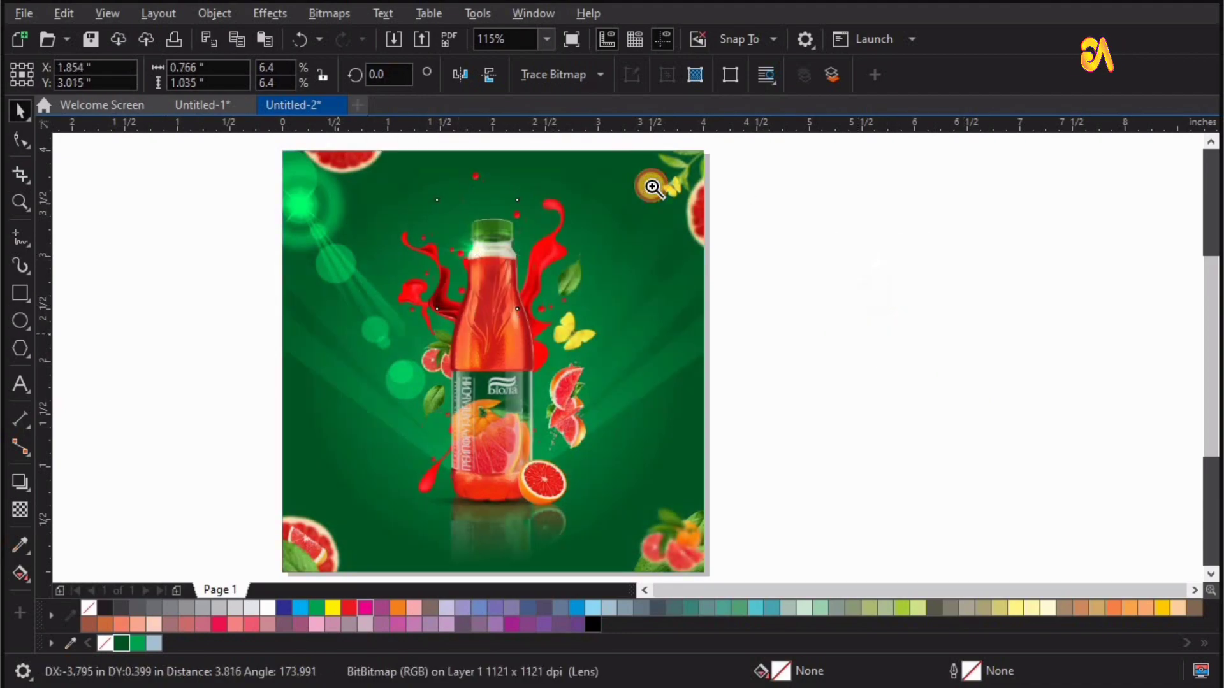
scroll(702, 425, up, 3)
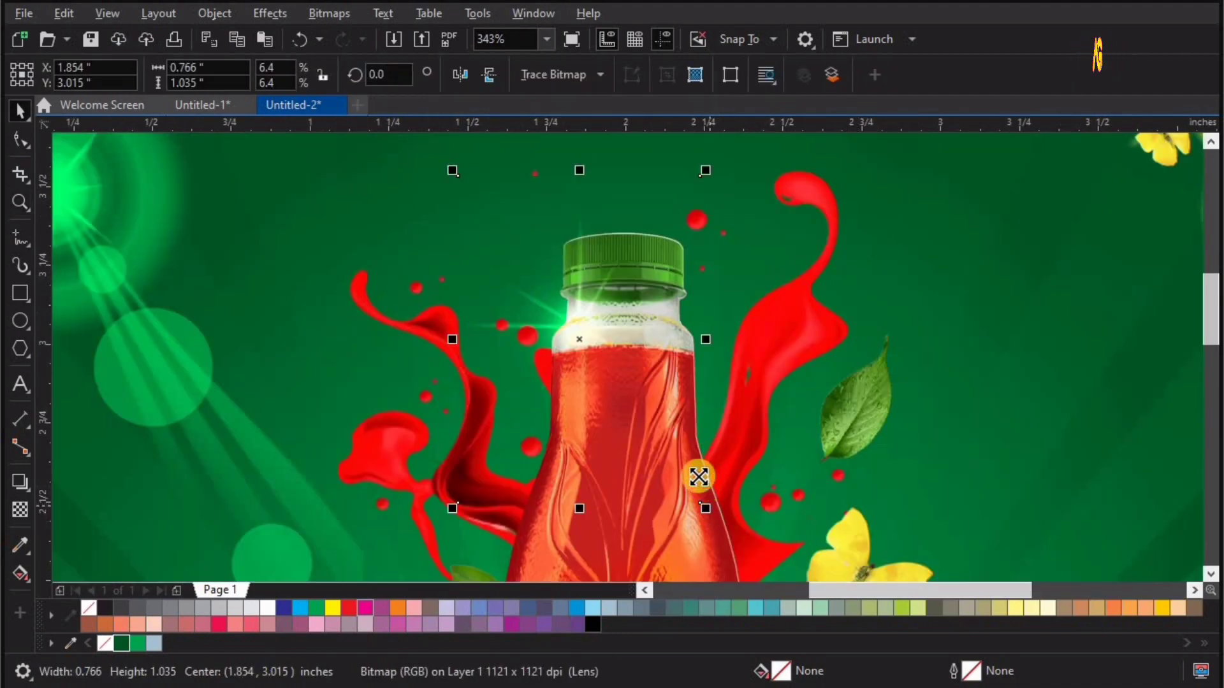
drag(699, 476, 683, 475)
drag(585, 341, 556, 315)
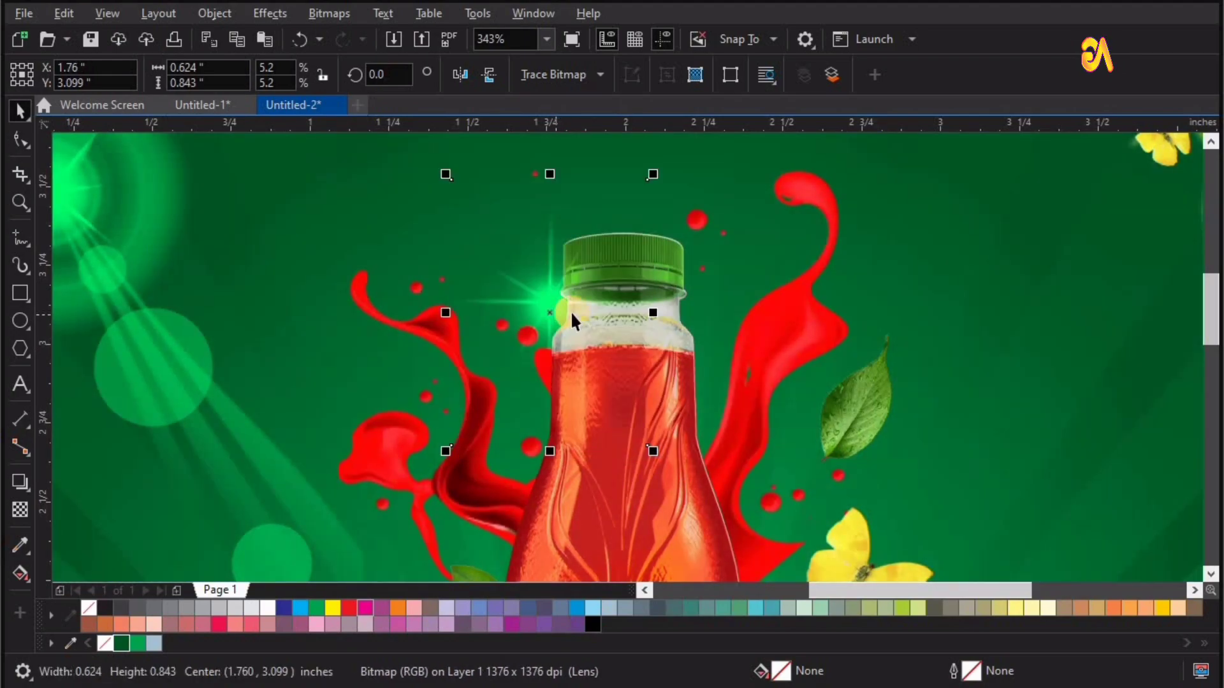
scroll(571, 321, down, 4)
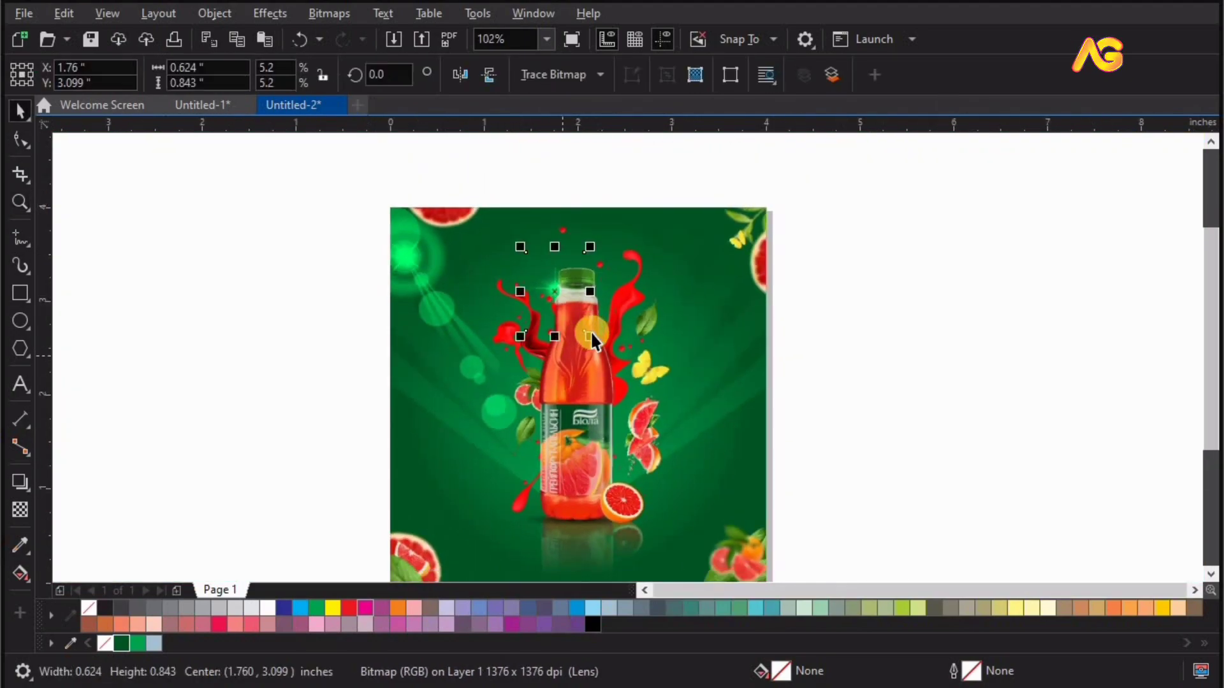
drag(582, 328, 574, 318)
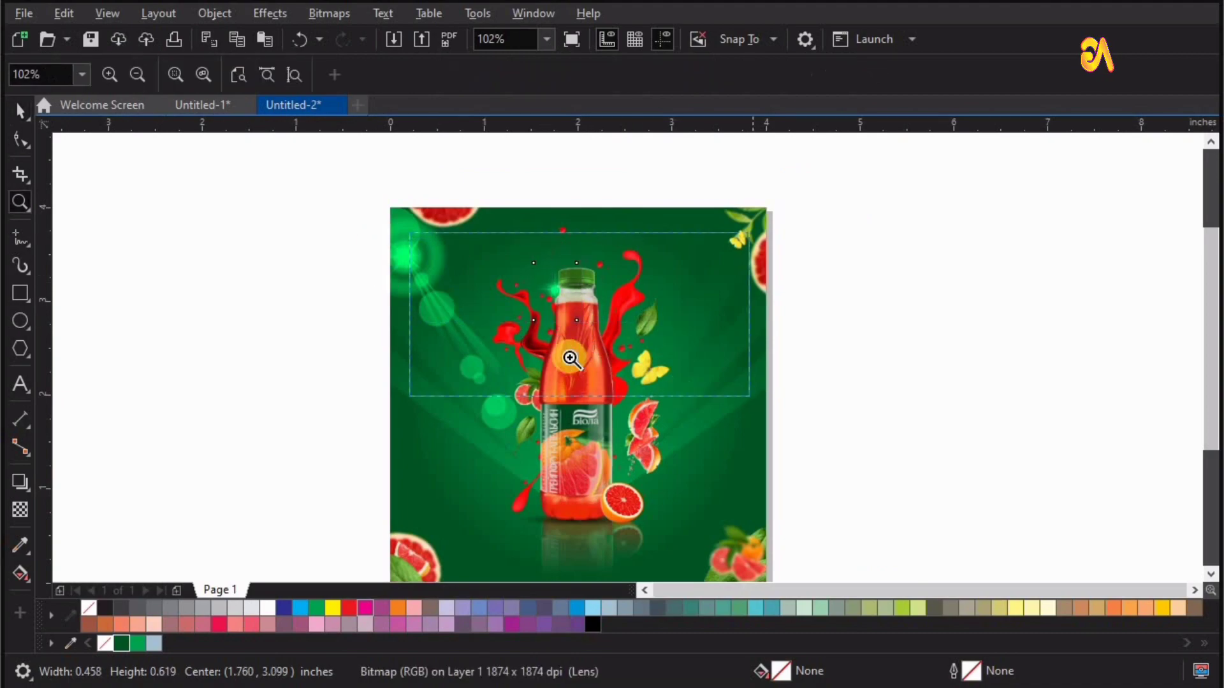
scroll(560, 350, up, 4)
click(558, 290)
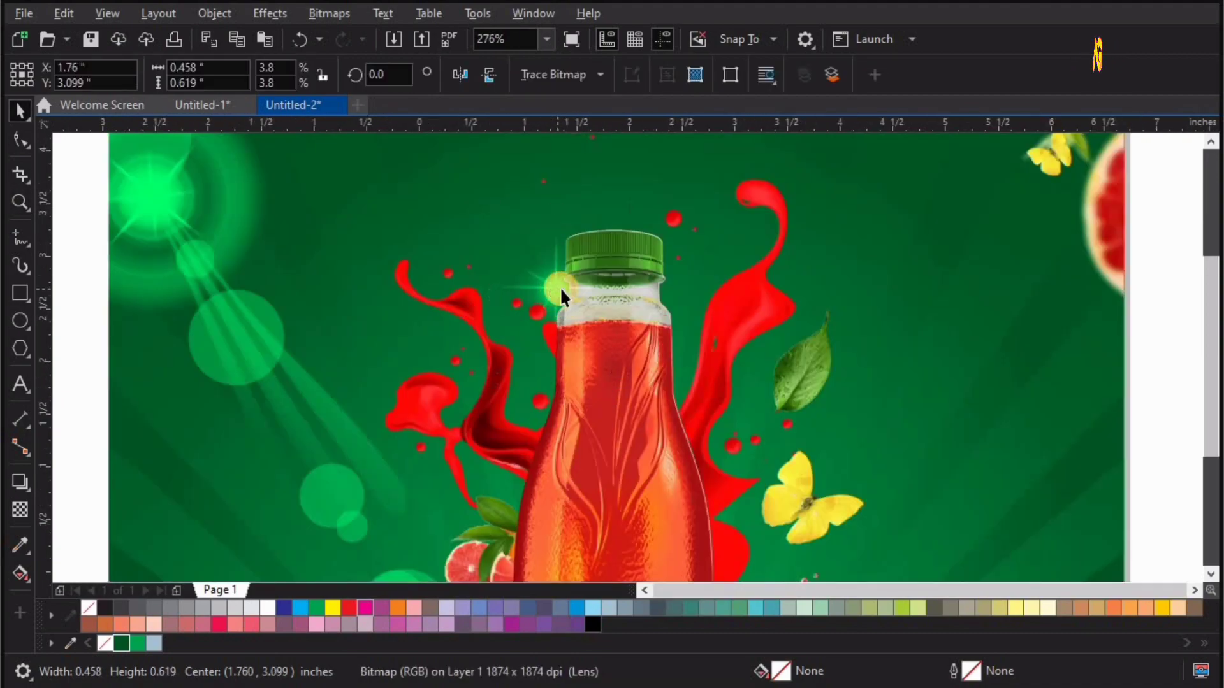
scroll(560, 288, down, 3)
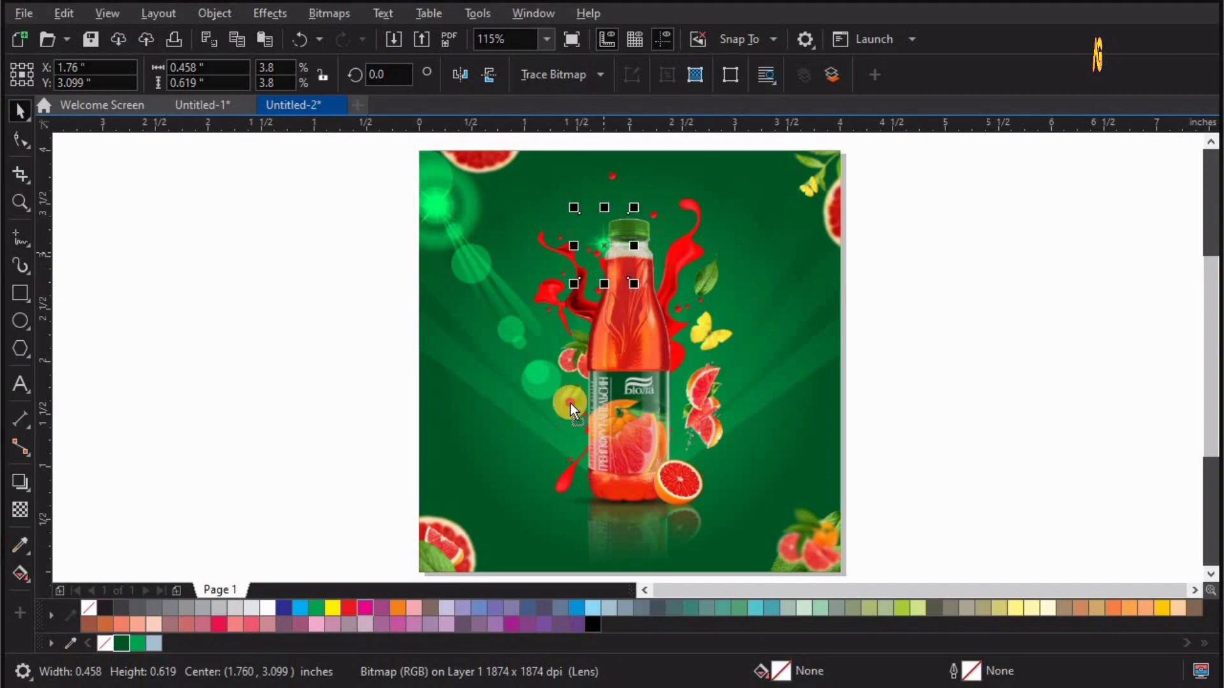
Add a smaller flare copy beside the bottle's left edge
drag(570, 403, 568, 434)
key(z)
drag(431, 350, 601, 437)
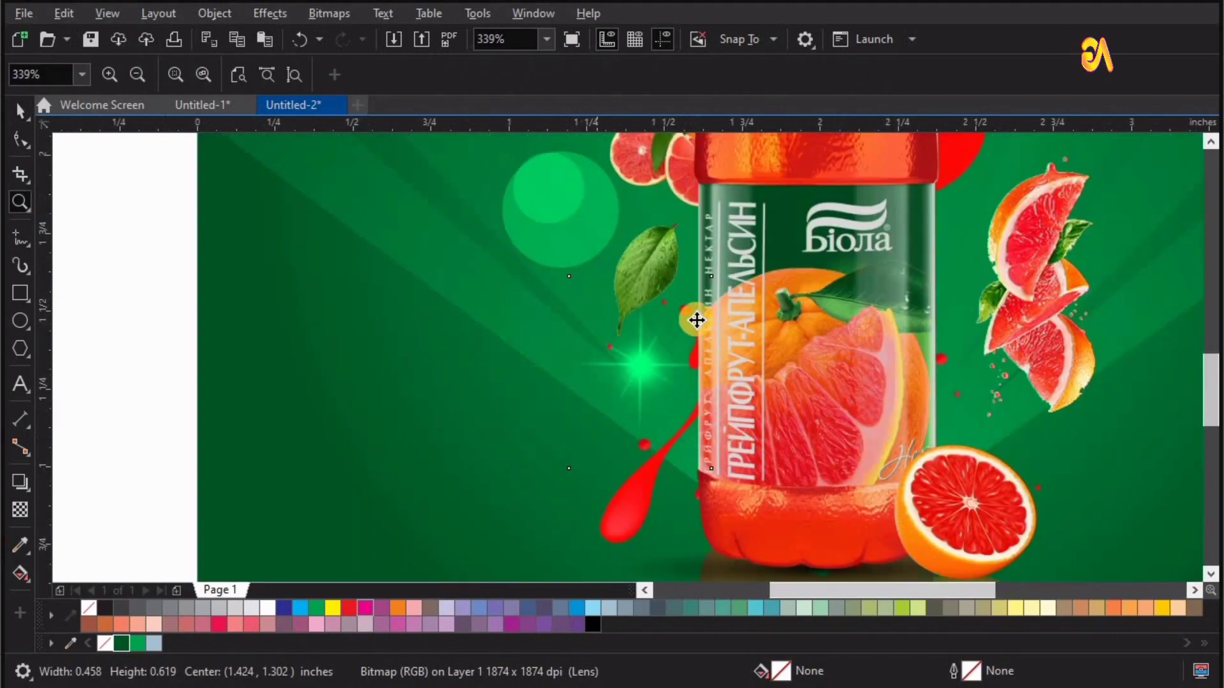
key(space)
drag(697, 325, 695, 300)
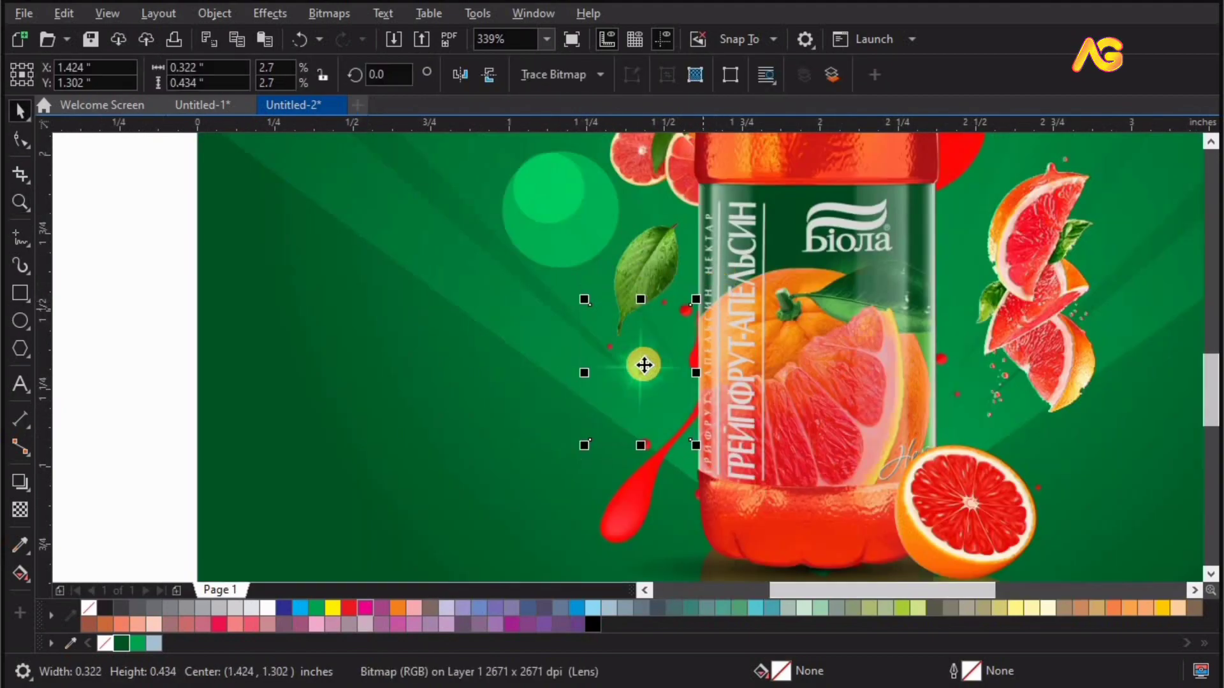
drag(655, 385, 654, 385)
key(shift+F4)
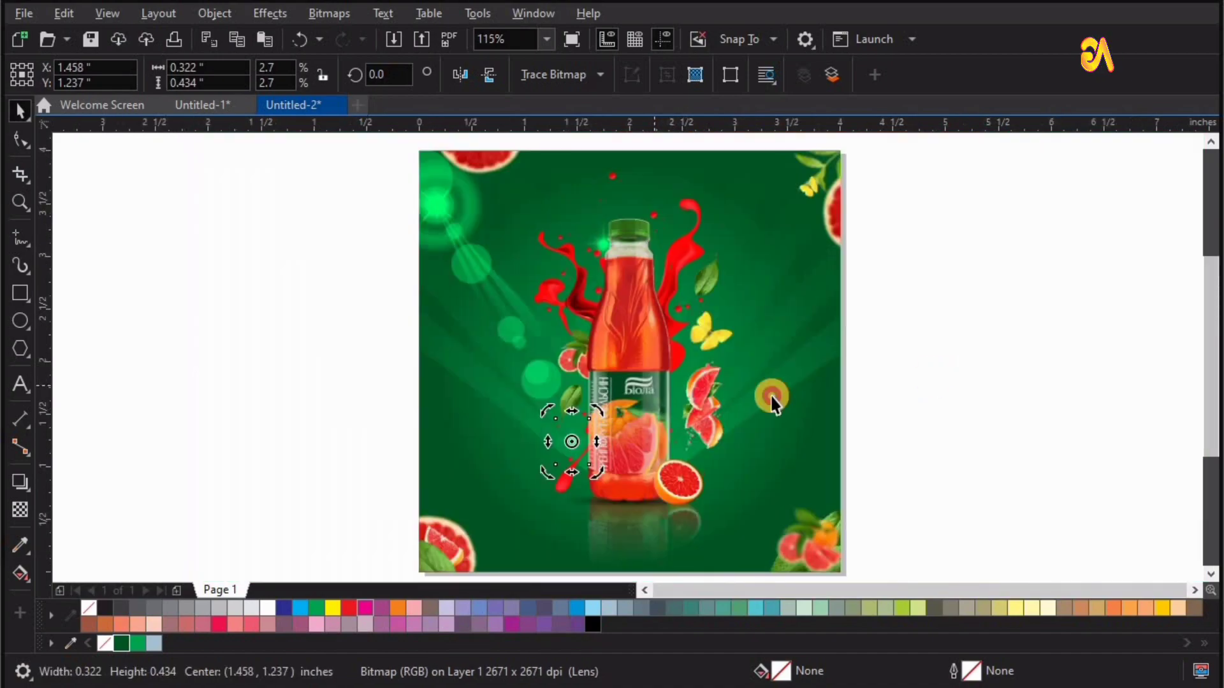
key(Escape)
Add another small flare copy beside the grapefruit half
key(z)
scroll(456, 432, up, 1)
key(space)
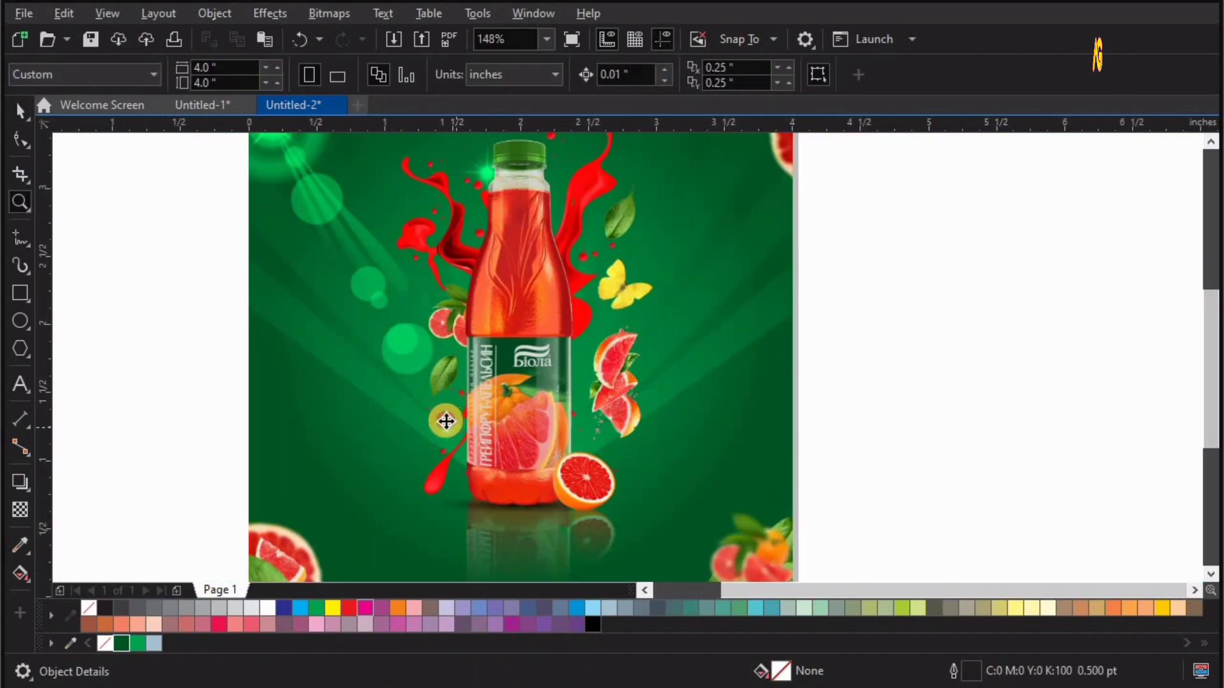
drag(445, 427, 636, 459)
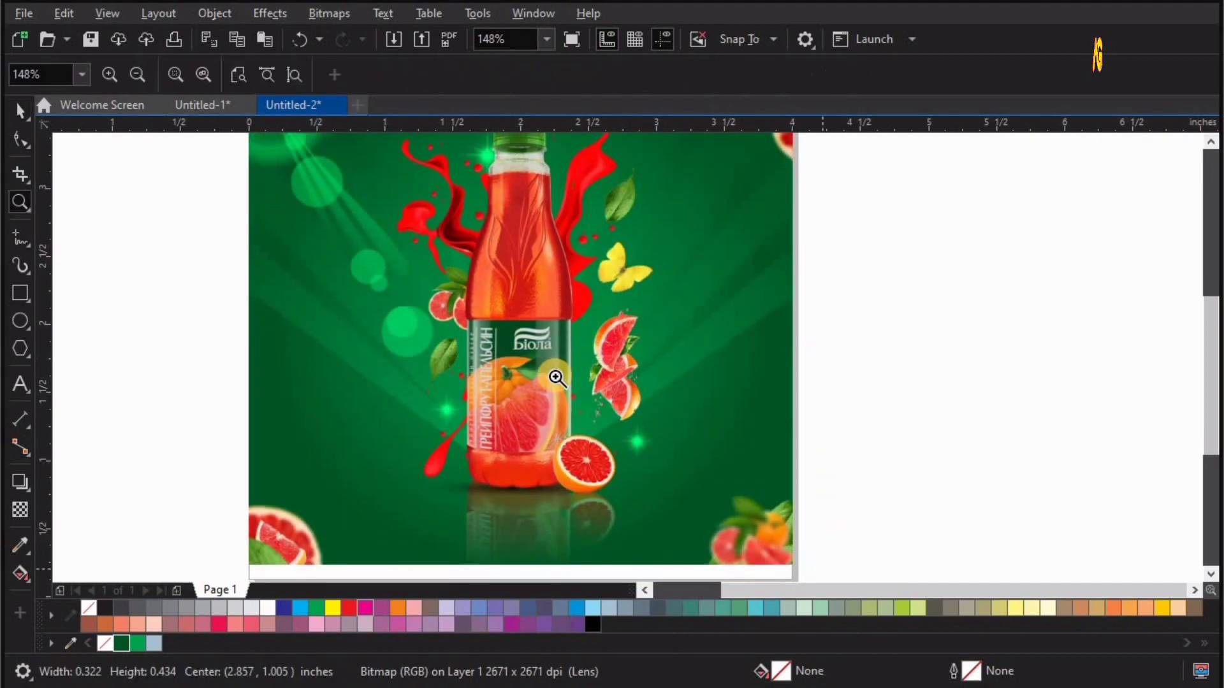
scroll(555, 377, up, 2)
drag(557, 319, 534, 311)
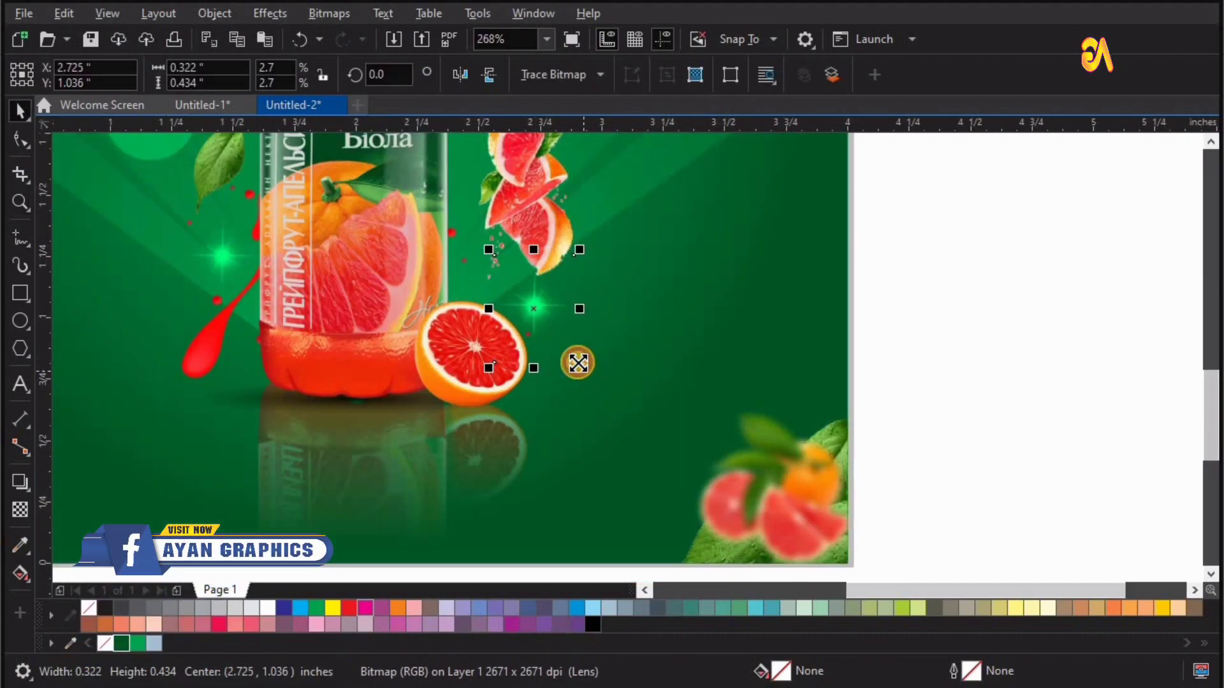
drag(578, 362, 535, 316)
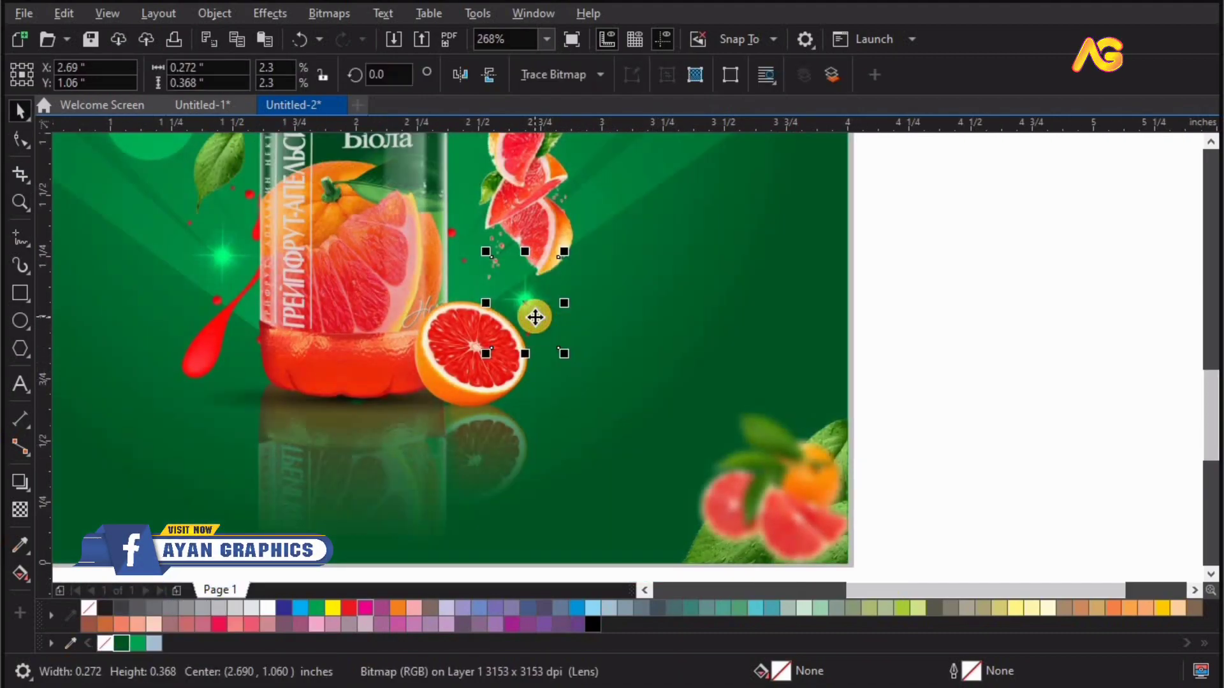
key(shift+F4)
Shrink the sparkle image and position it over the bottle's label
drag(679, 355, 451, 389)
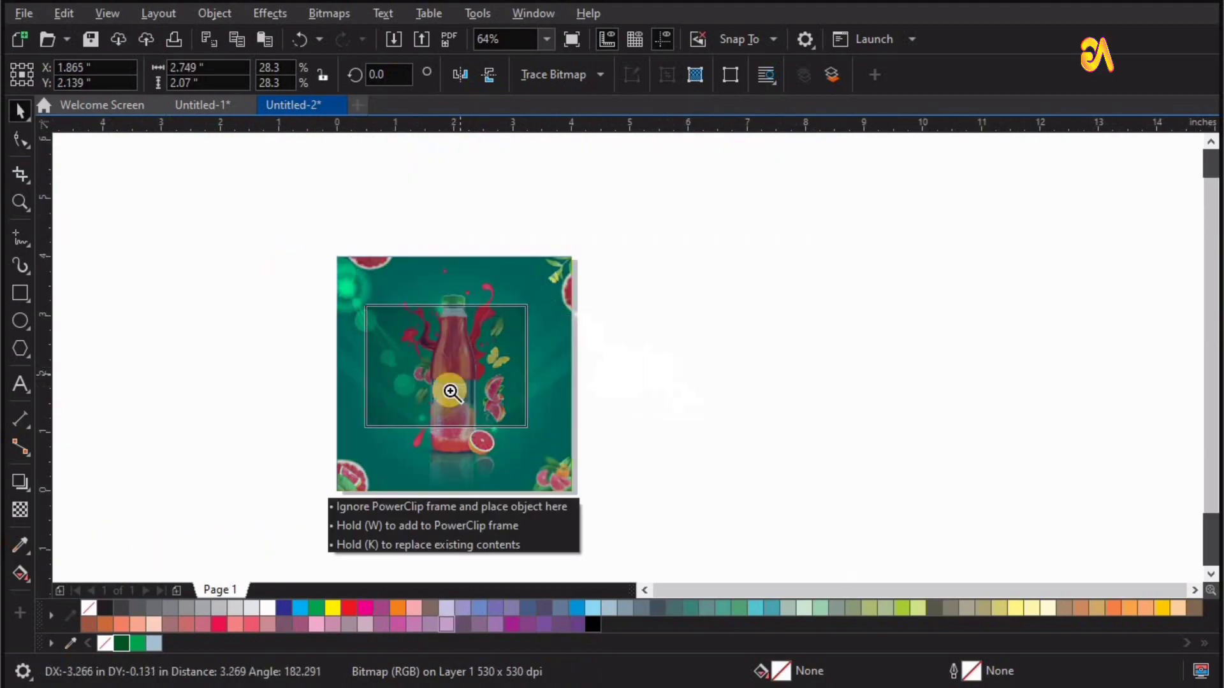
key(z)
click(724, 393)
key(space)
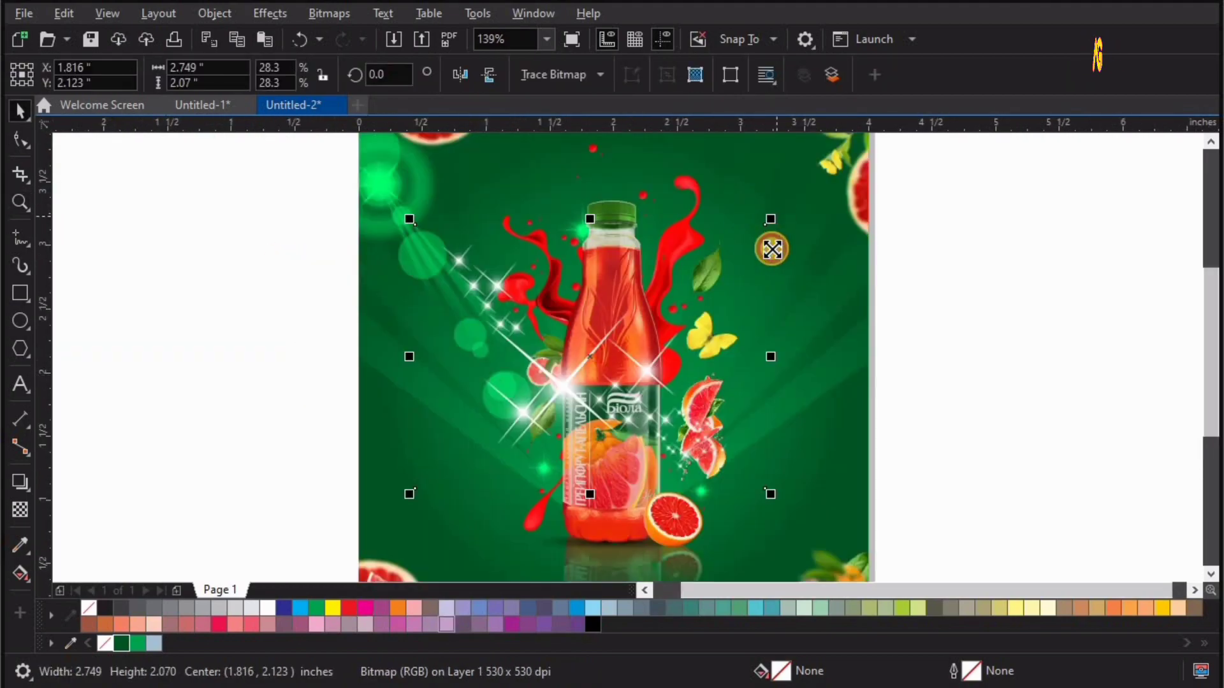
drag(771, 250, 707, 274)
key(z)
click(586, 408)
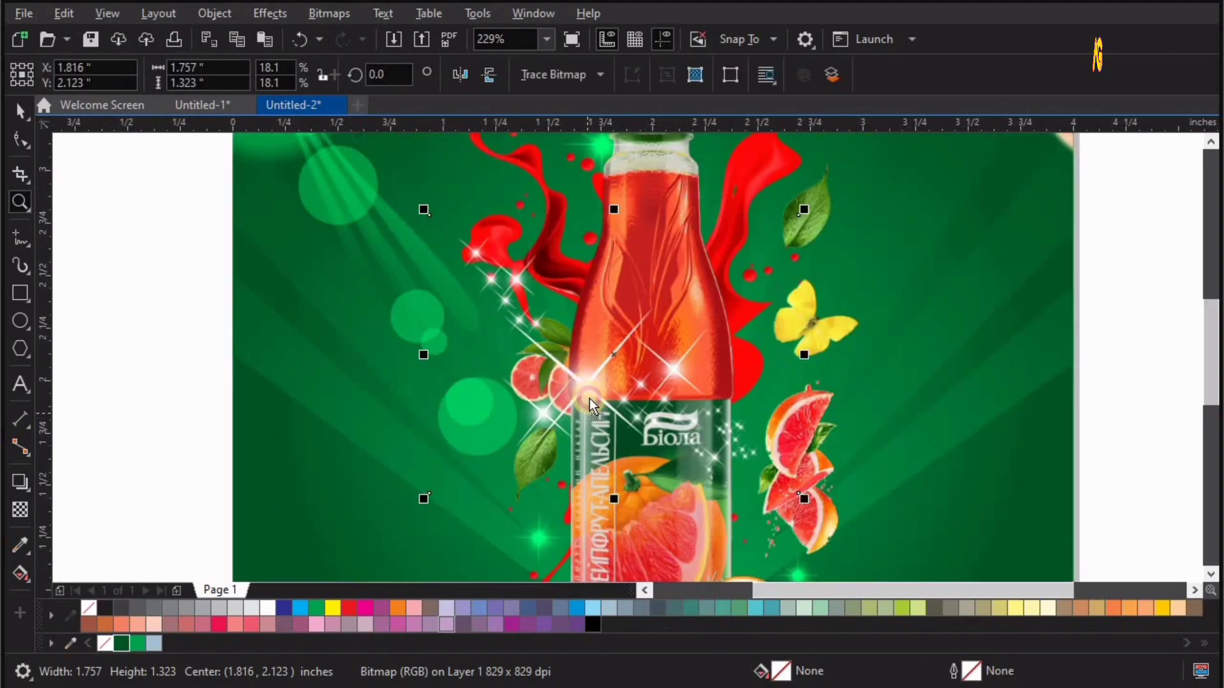
key(space)
drag(589, 405, 638, 444)
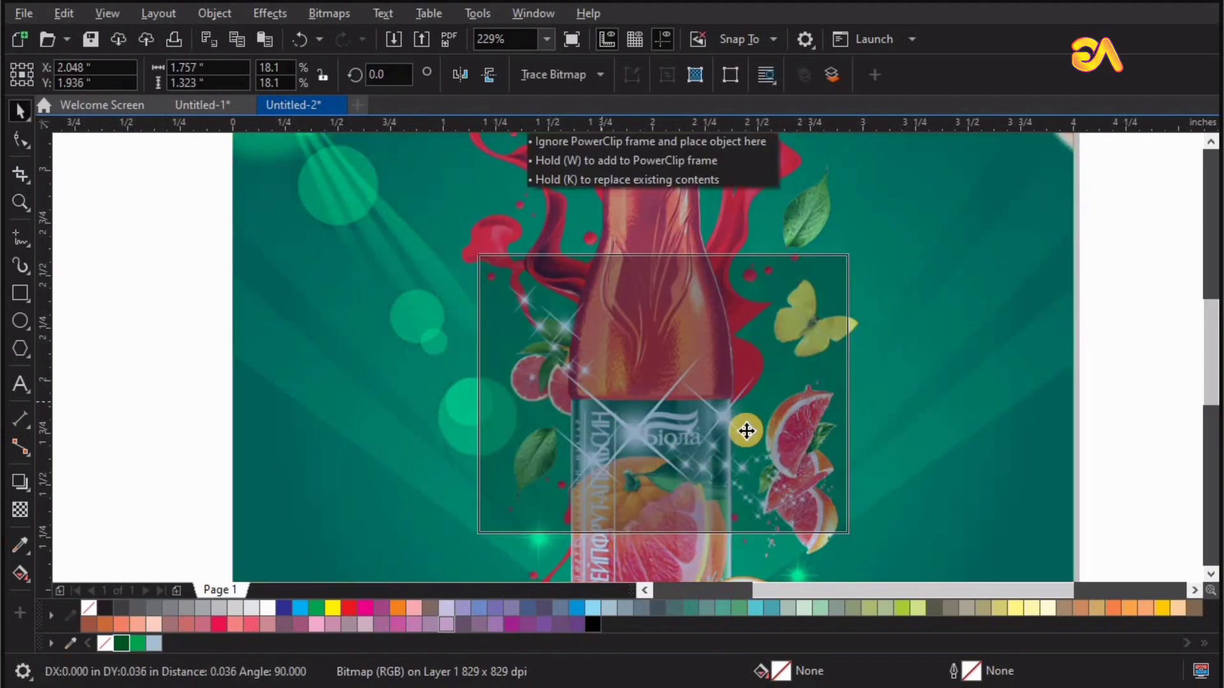
drag(762, 414, 769, 418)
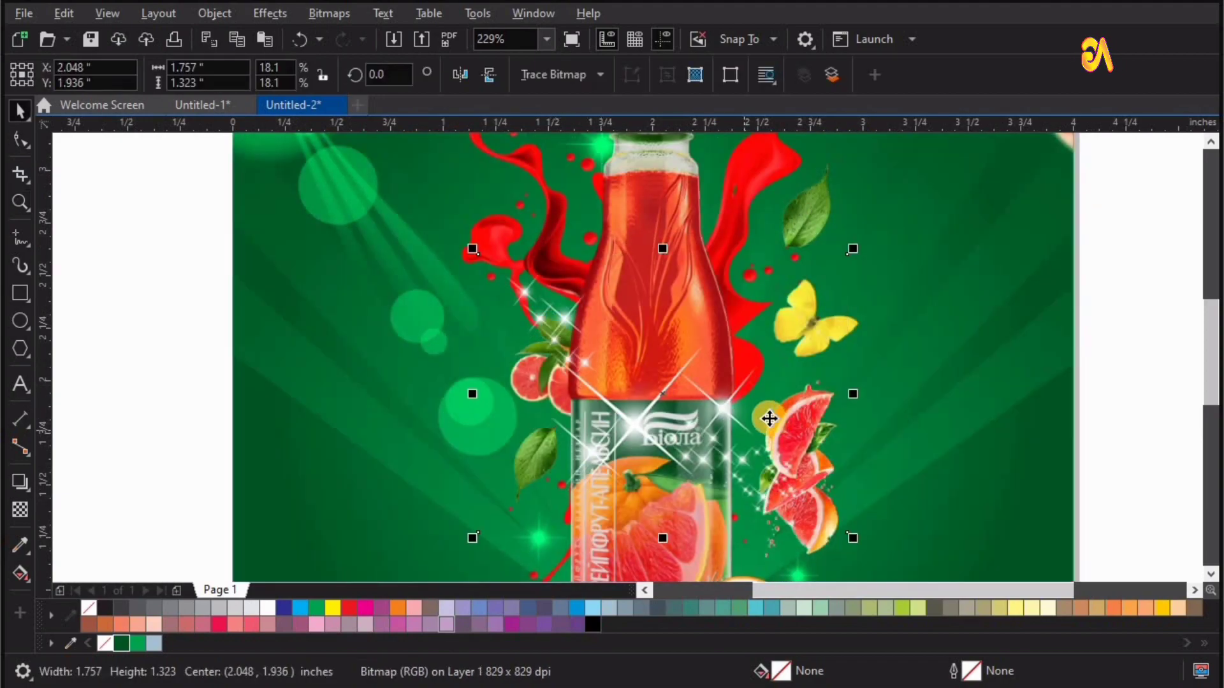
drag(852, 250, 844, 256)
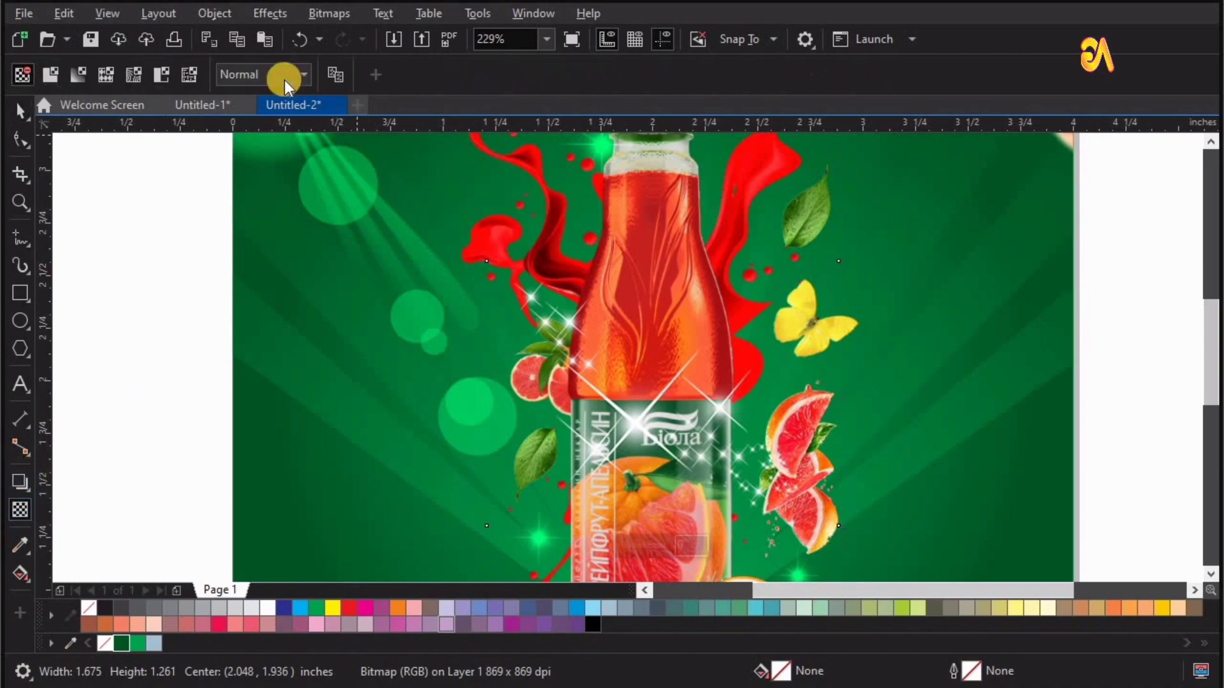
Set the sparkles' blend mode to Lightness, deselect, and fit the whole page in view
click(284, 77)
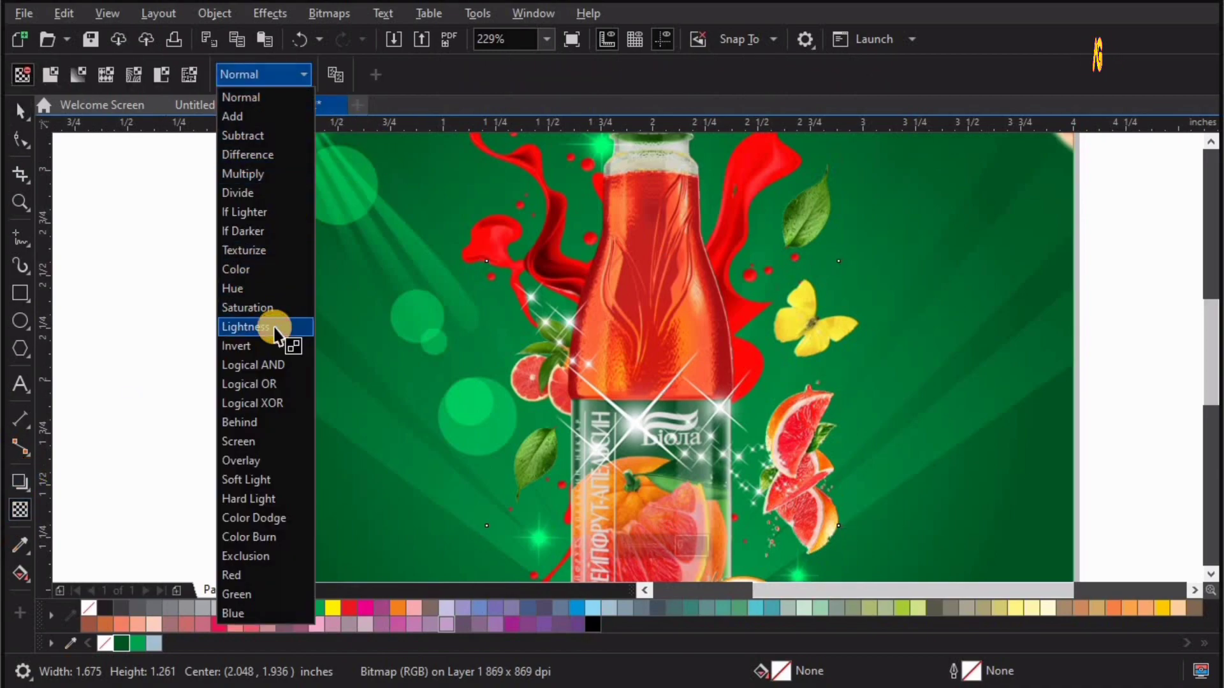
click(274, 327)
click(29, 109)
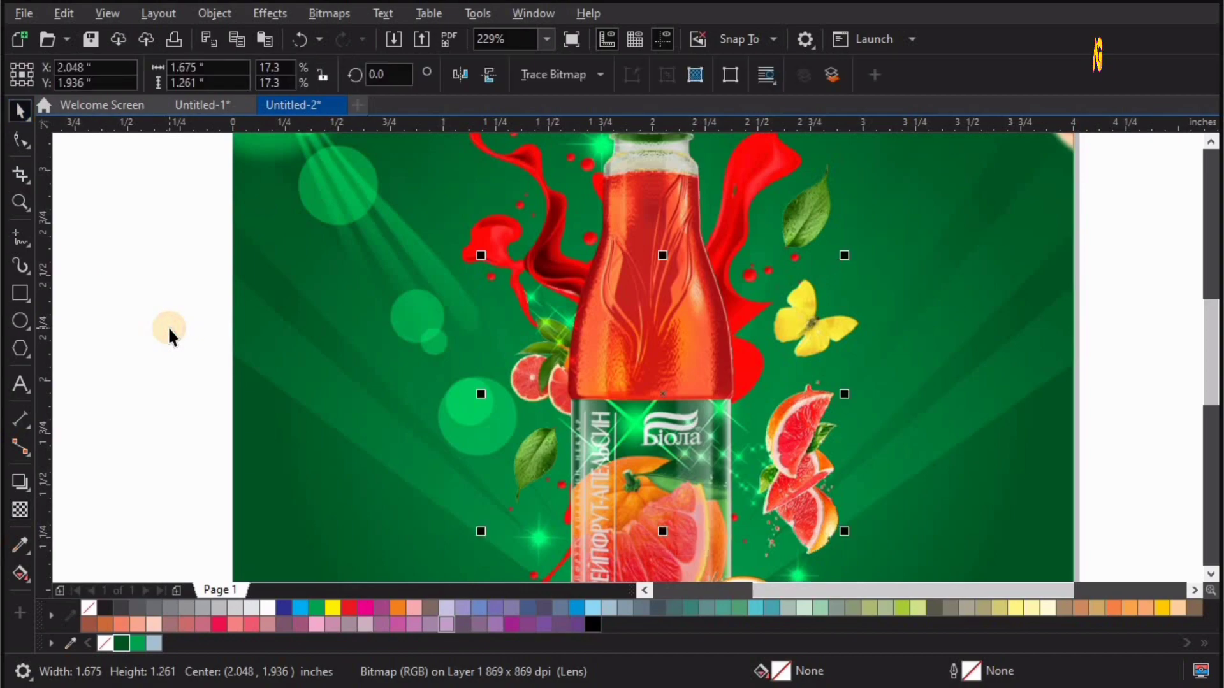
click(167, 326)
key(shift+F4)
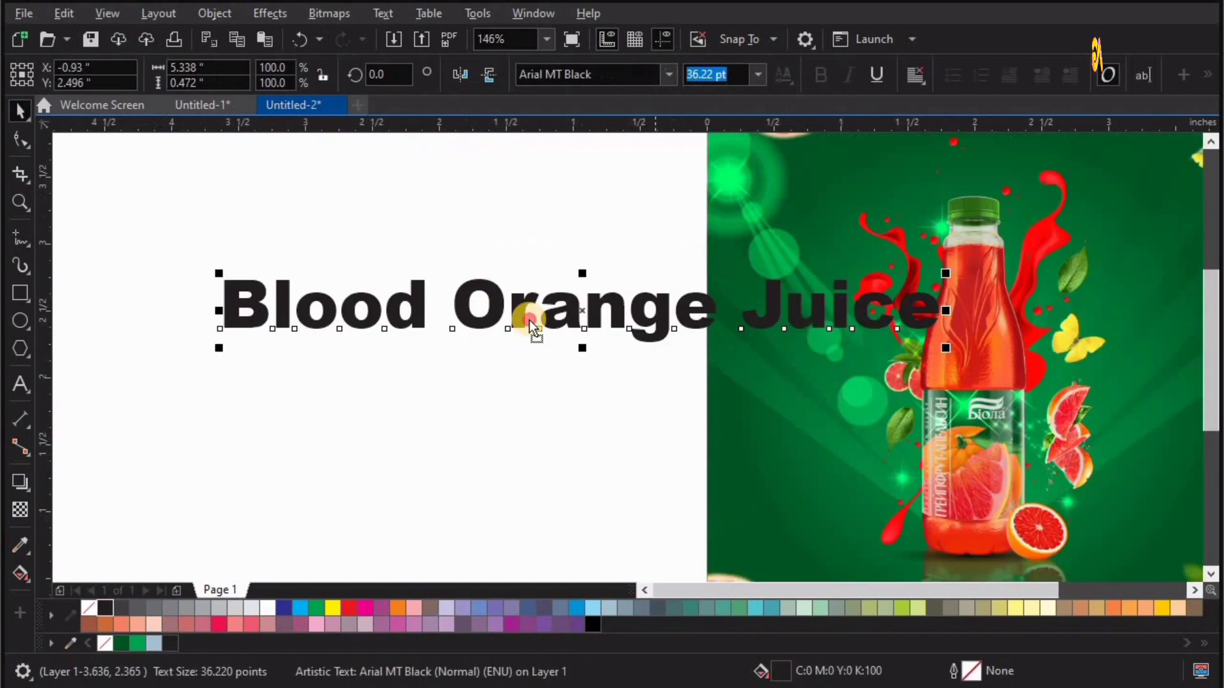
Set the Blood Orange Juice headline in Kenyan Coffee Rg and move it onto the poster
mouse_move(527, 320)
mouse_down()
mouse_move(429, 259)
mouse_move(505, 305)
mouse_up()
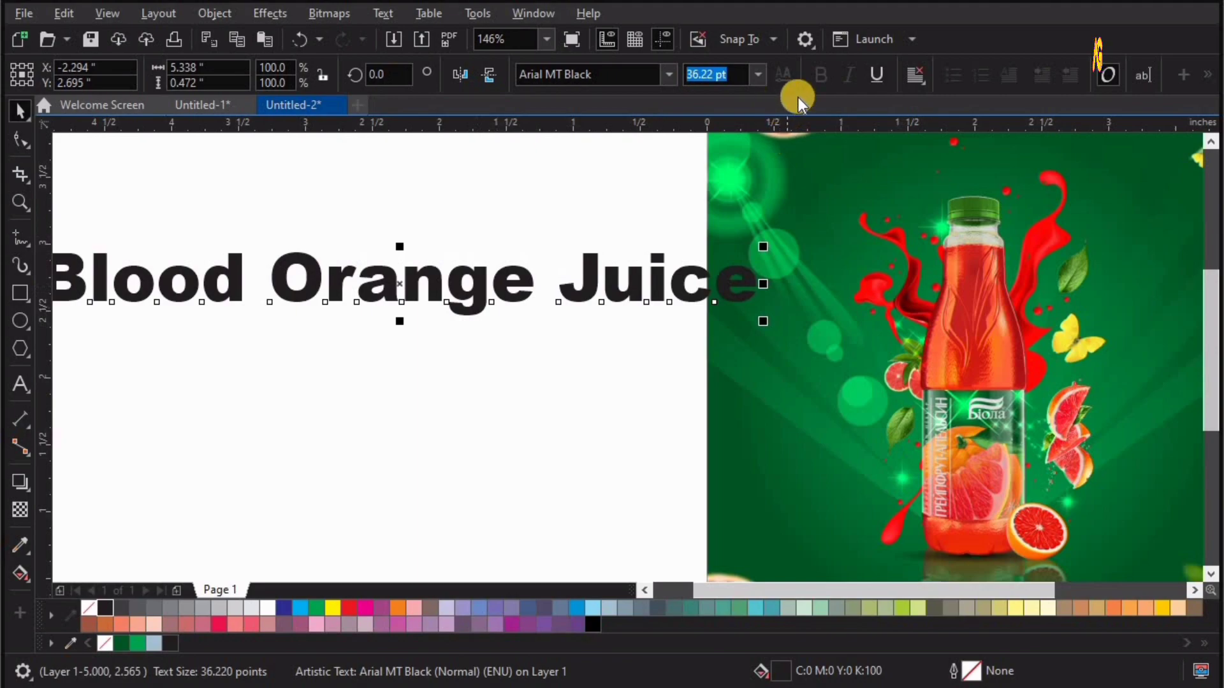
click(667, 74)
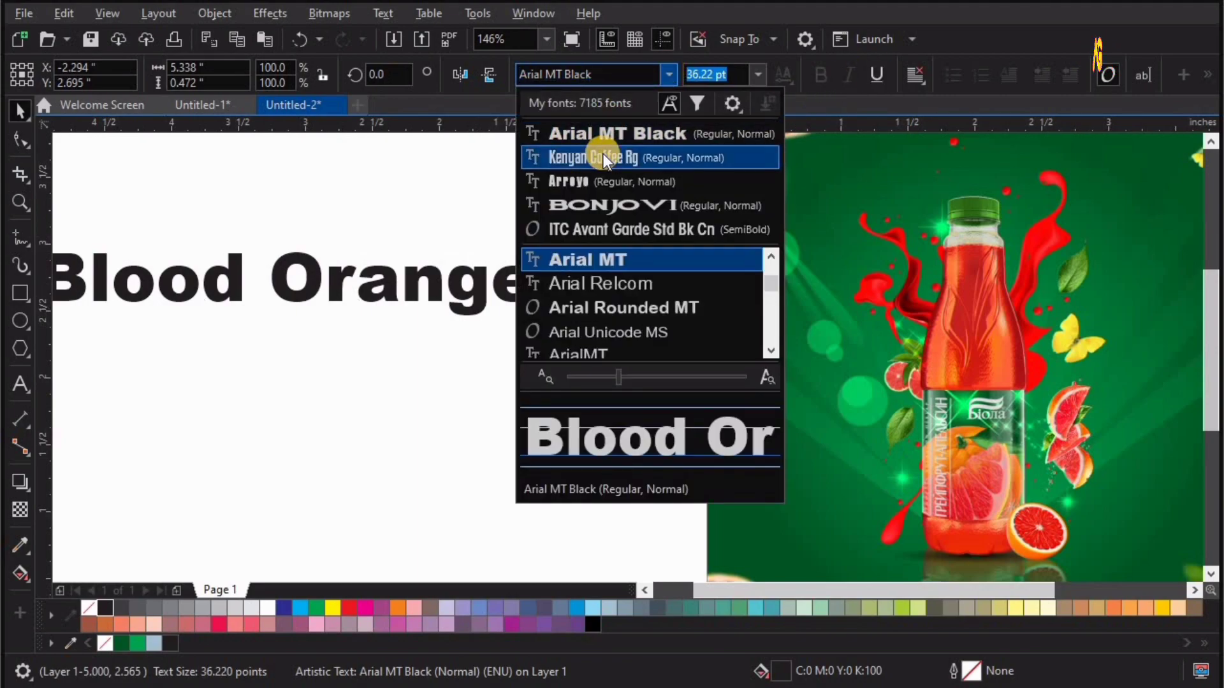
click(387, 298)
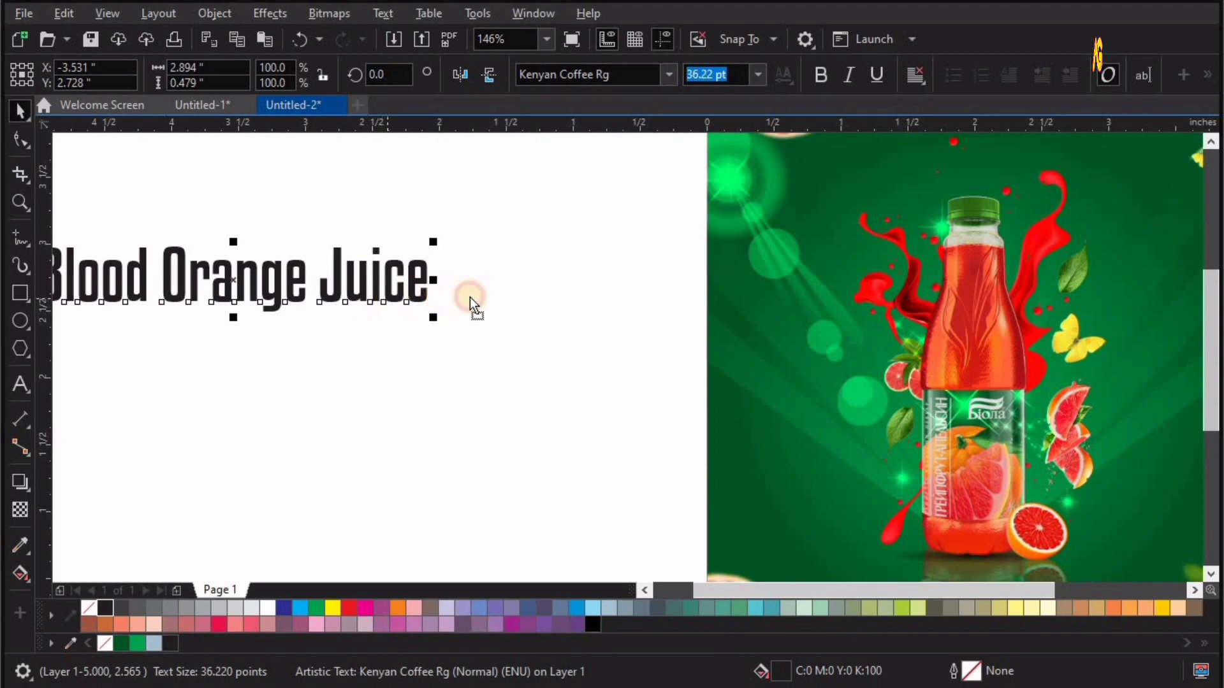
drag(469, 297, 586, 286)
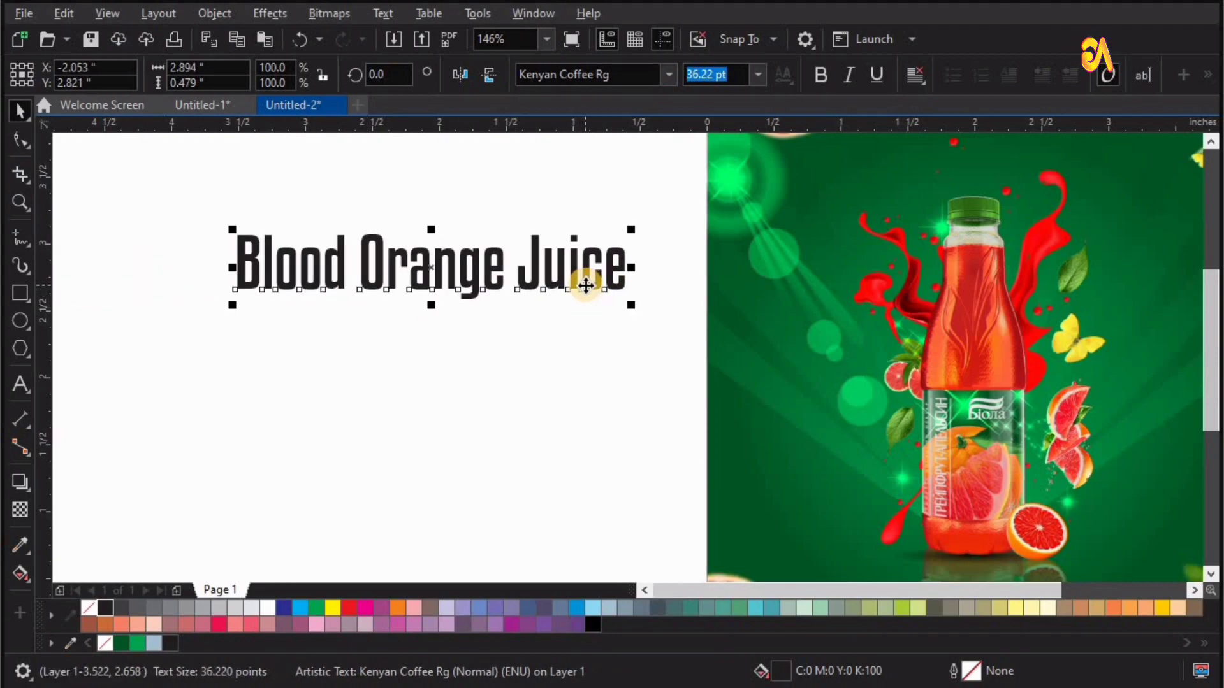
scroll(537, 307, down, 2)
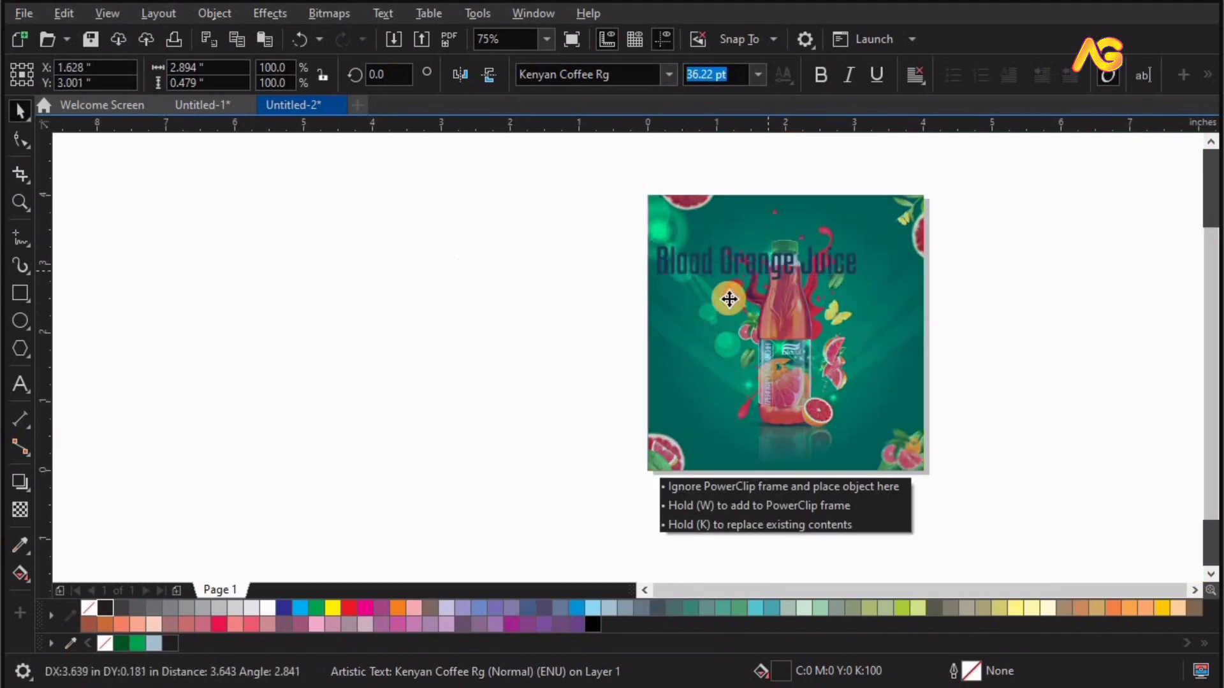
drag(770, 270, 733, 290)
Centre the headline horizontally on the poster and position it above the bottle
key(z)
drag(557, 338, 945, 202)
key(space)
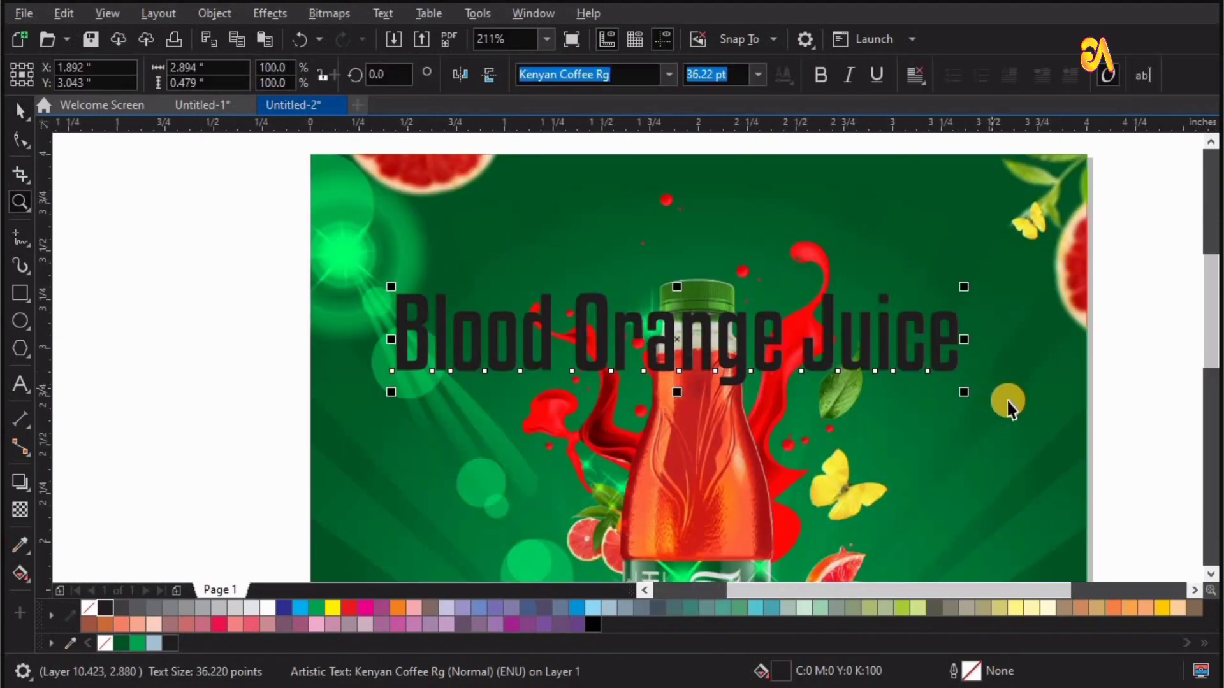
shift+click(1008, 401)
key(c)
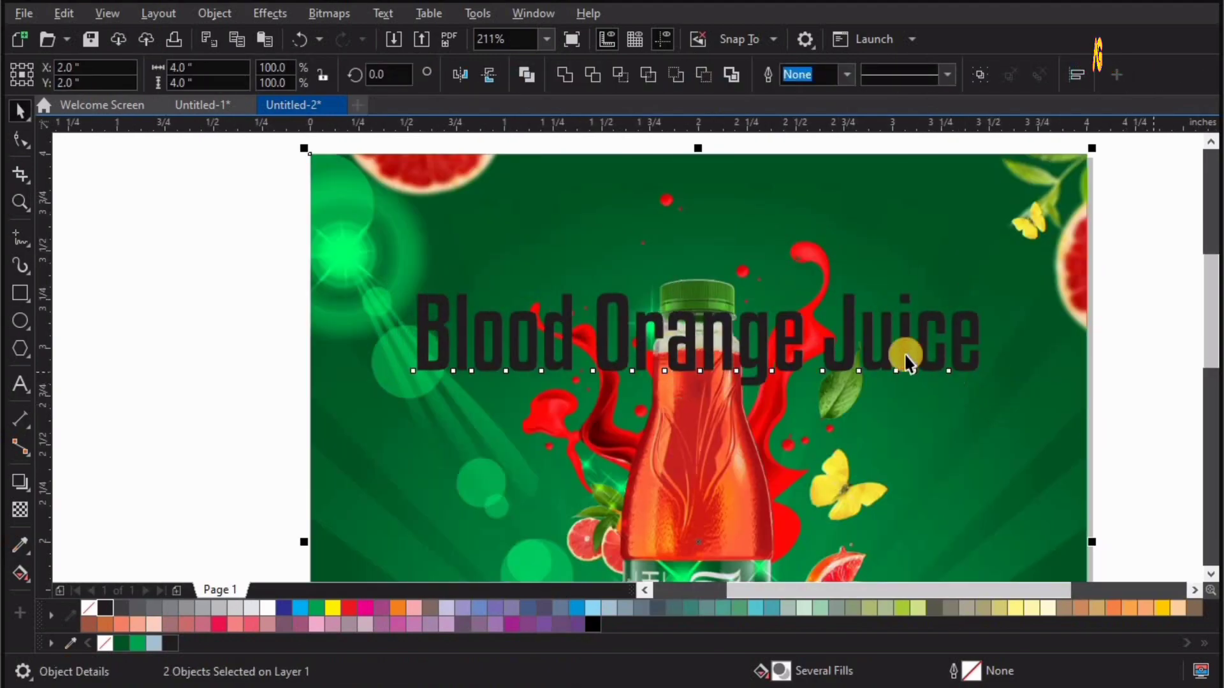
key(Escape)
mouse_move(905, 351)
mouse_down()
mouse_move(935, 299)
mouse_move(984, 322)
mouse_move(972, 327)
mouse_up()
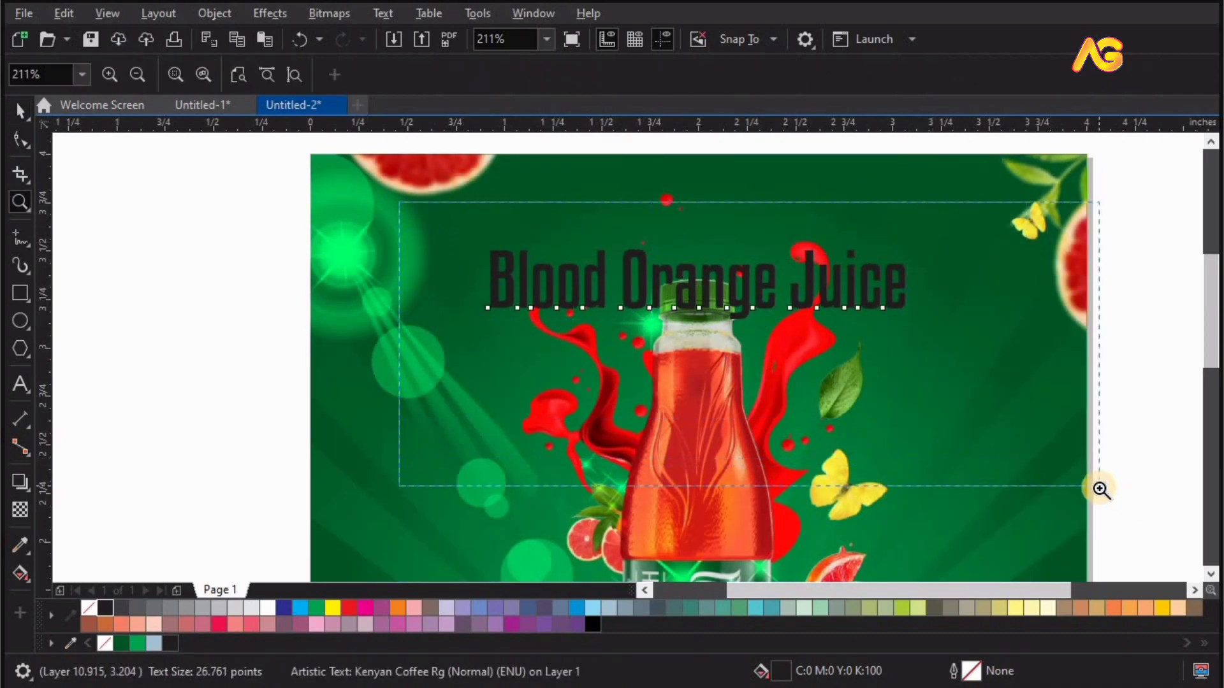
scroll(634, 268, up, 1)
drag(624, 269, 102, 631)
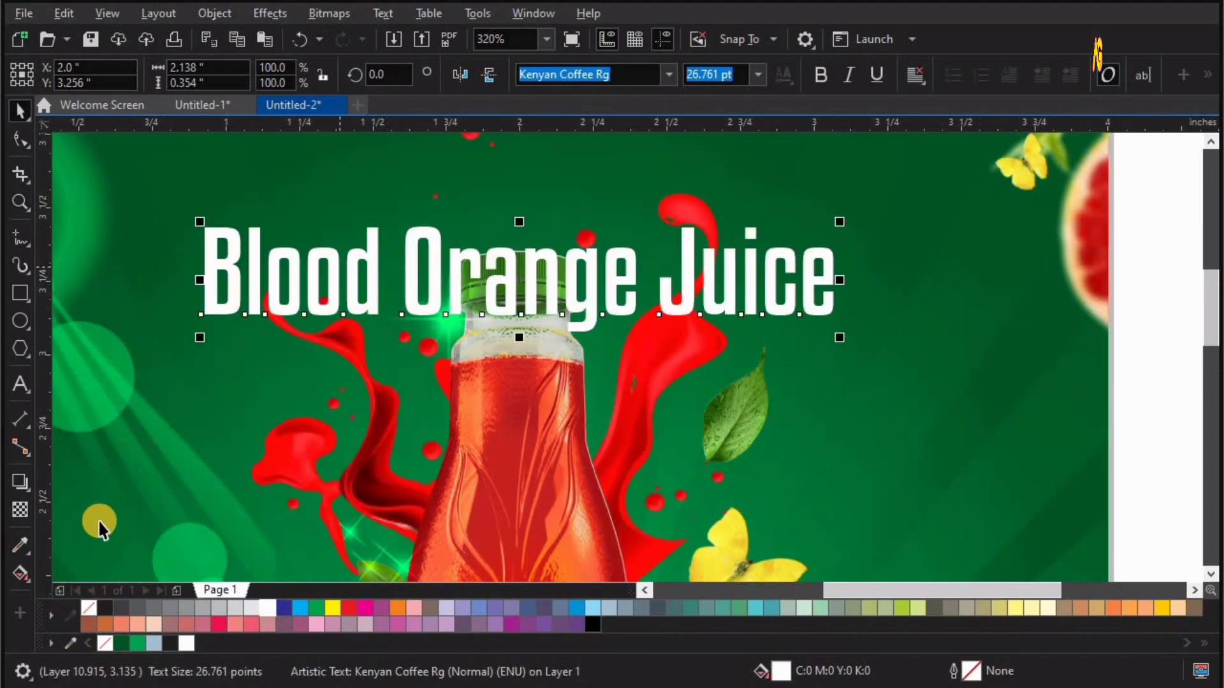
Give the headline a vertical linear fountain fill fading from white to dark green
click(30, 580)
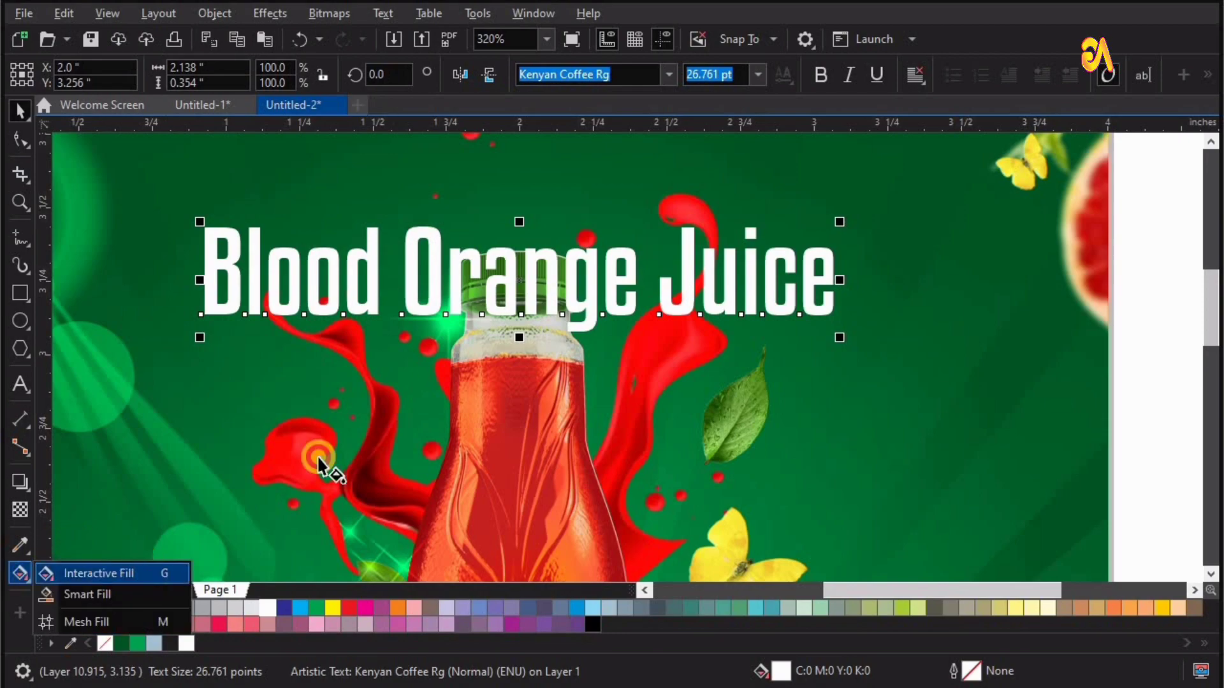
drag(508, 250, 510, 313)
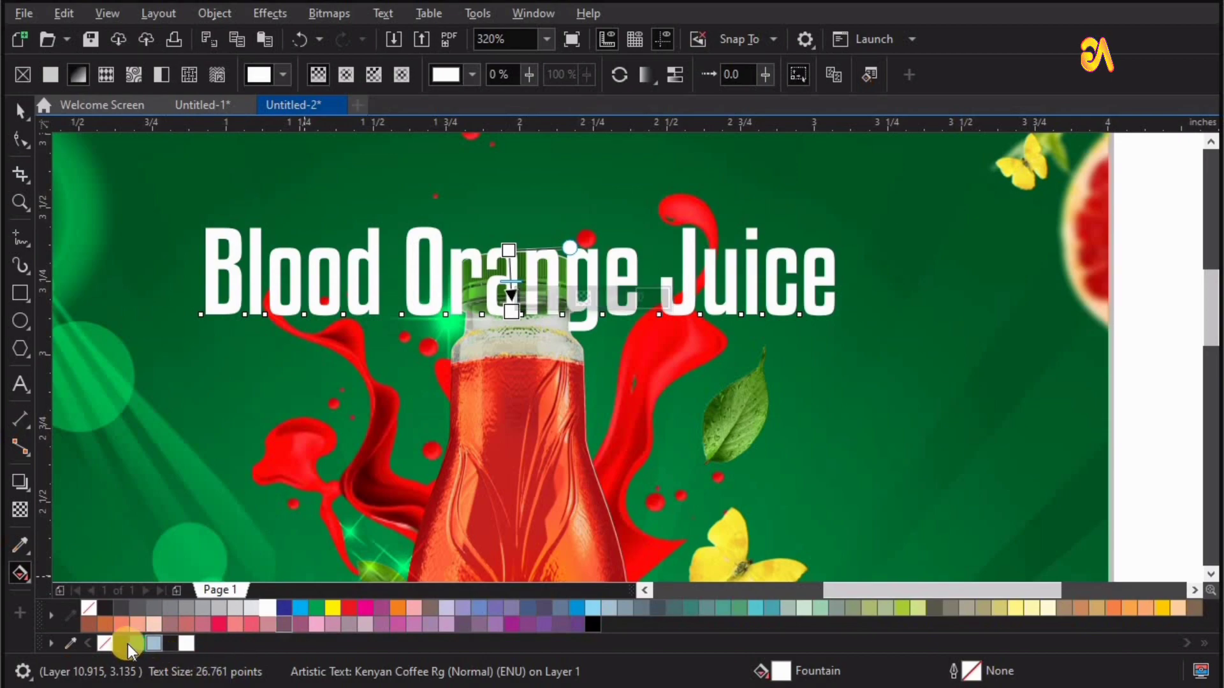
drag(121, 643, 512, 312)
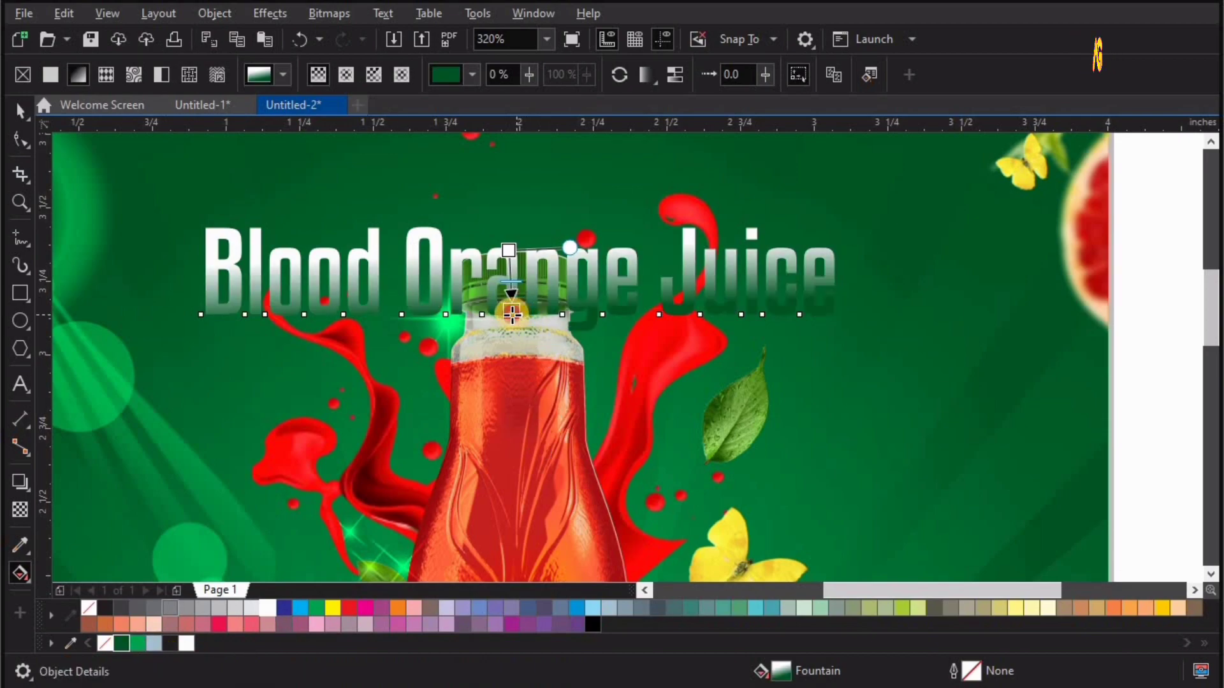
click(510, 314)
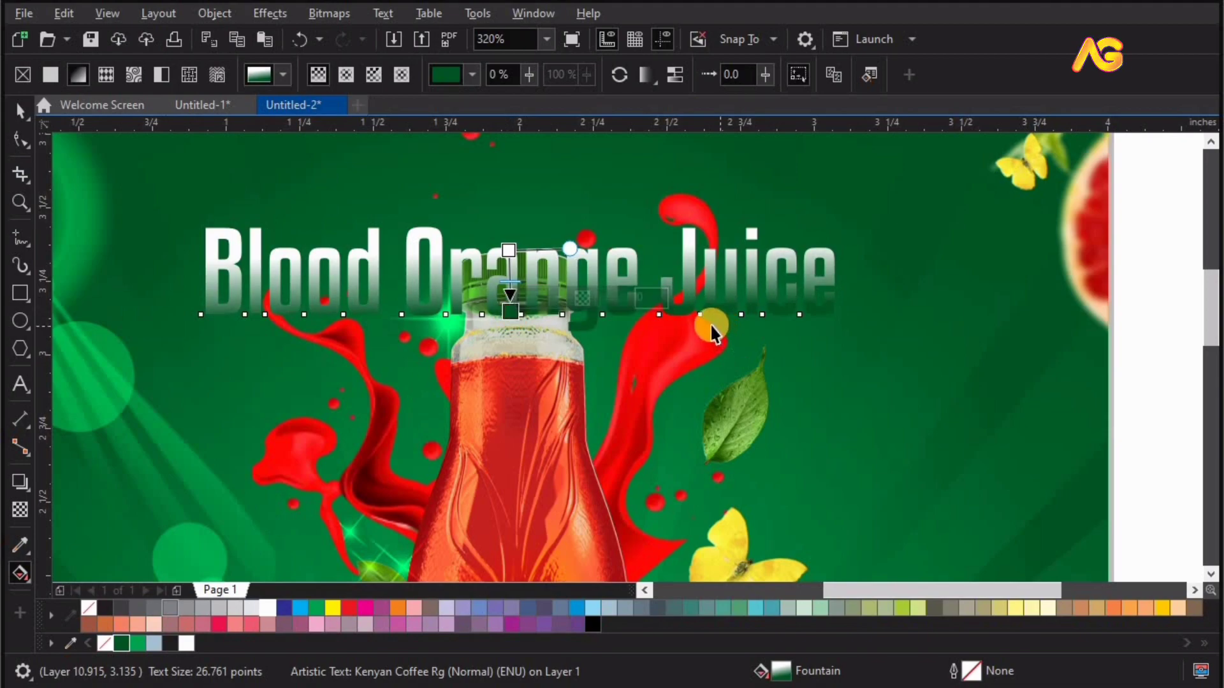
key(space)
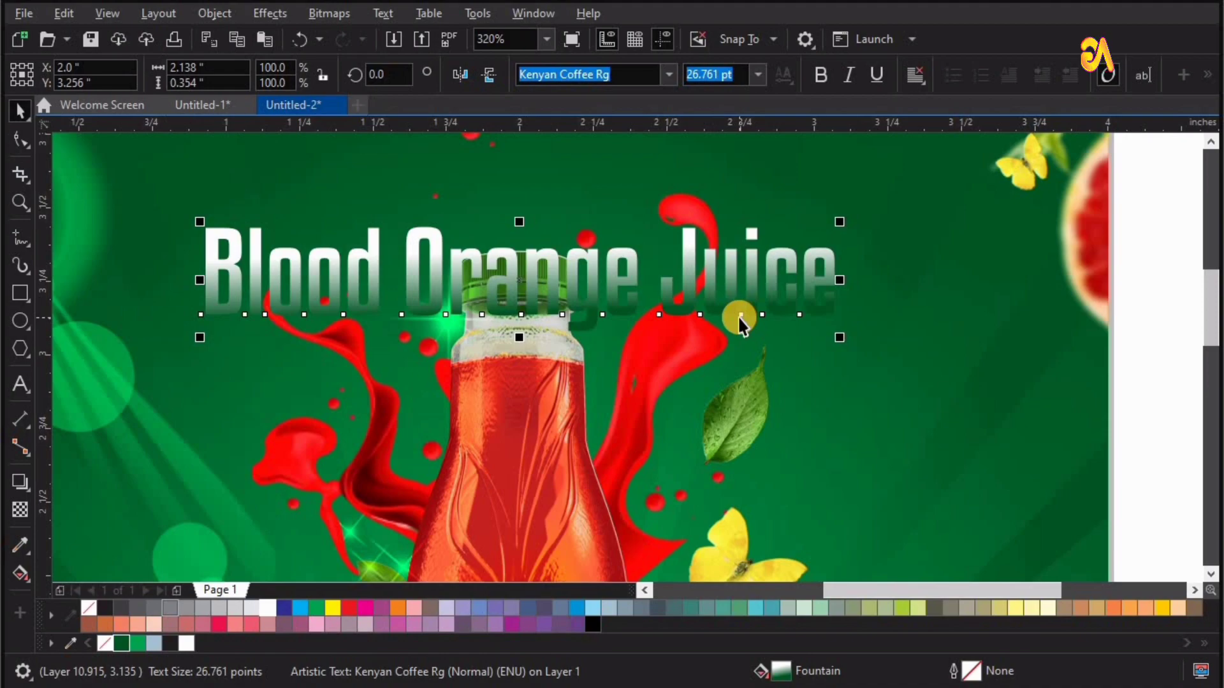
Bring the bottle image in front of the headline so the cap overlaps it
key(F4)
key(z)
drag(962, 155, 471, 344)
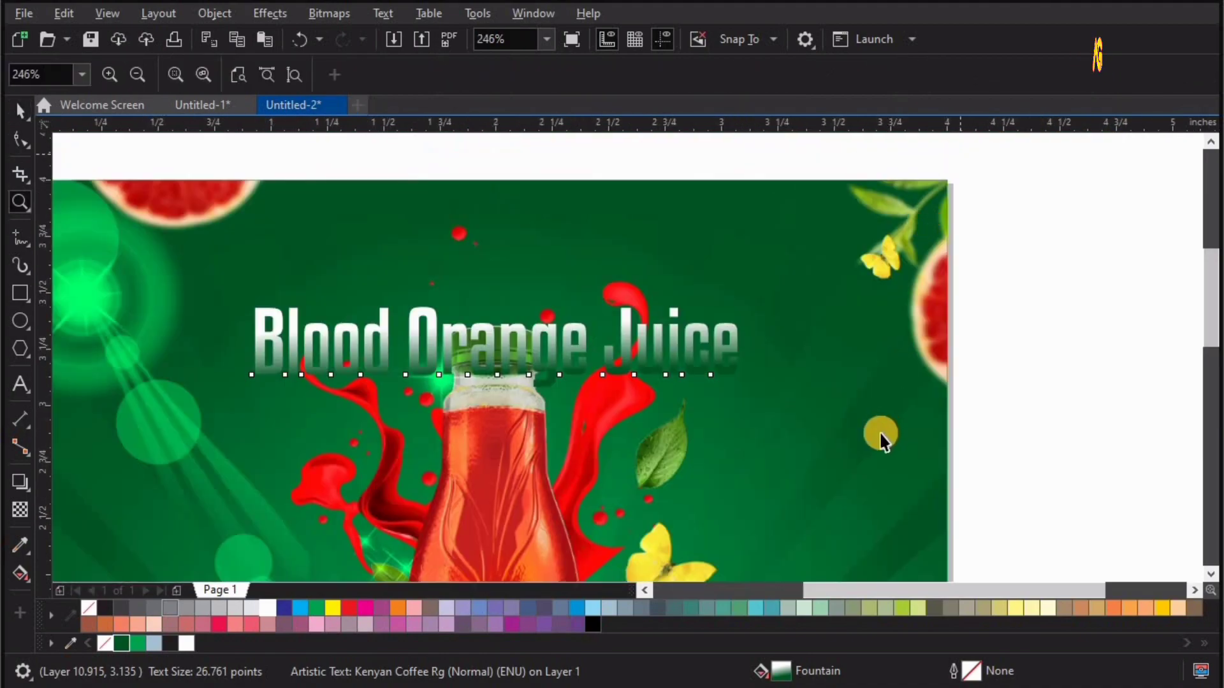
key(space)
shift+click(881, 435)
key(shift+Page_Up)
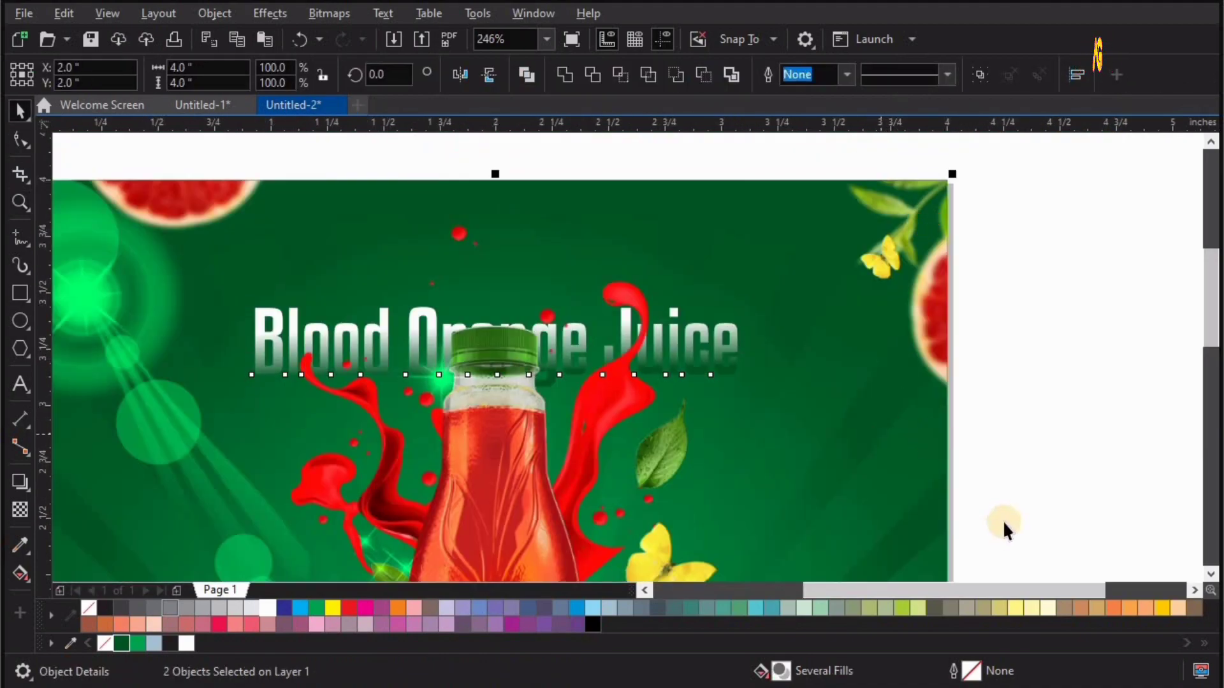
click(1076, 313)
Zoom in on the bottle and select the bottle image
key(F4)
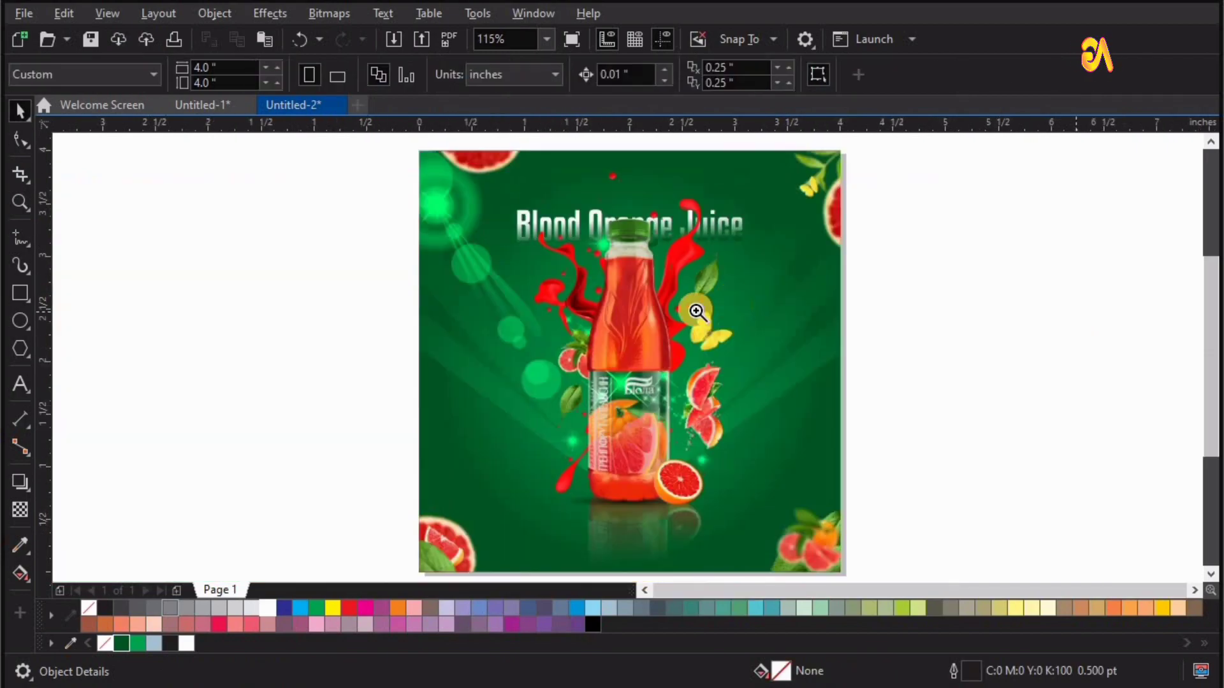
key(z)
drag(869, 157, 481, 423)
key(space)
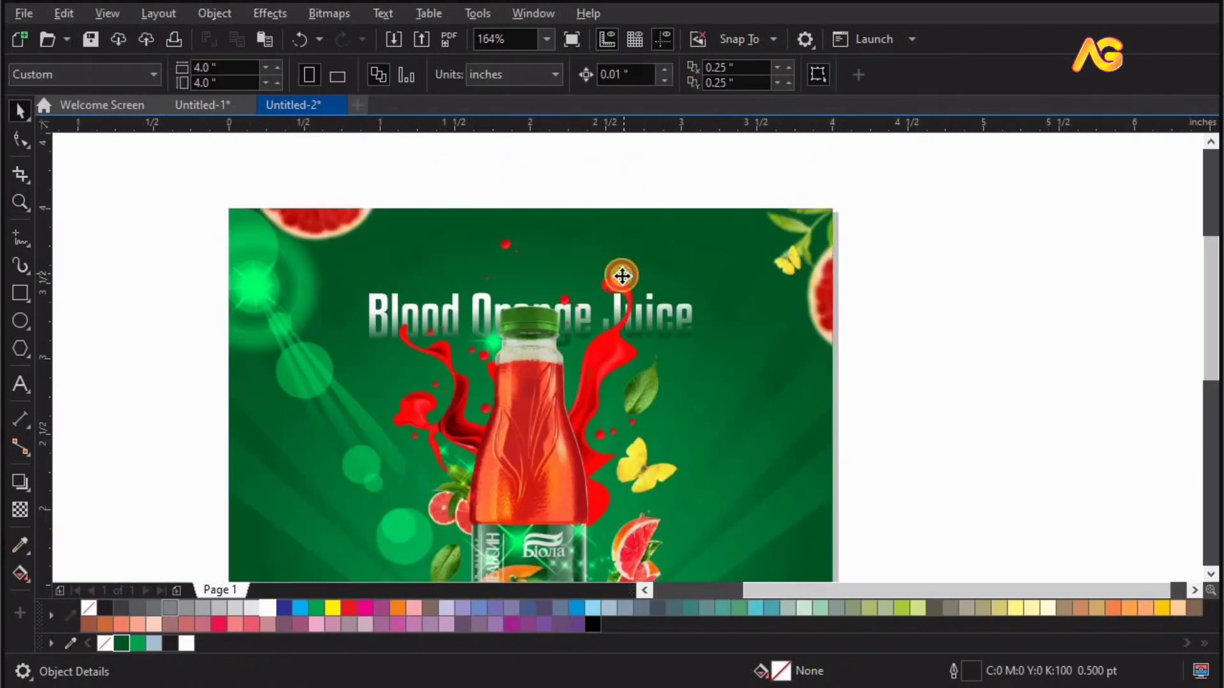
click(533, 227)
Shrink the bottle image slightly from its top and side
drag(531, 218, 529, 234)
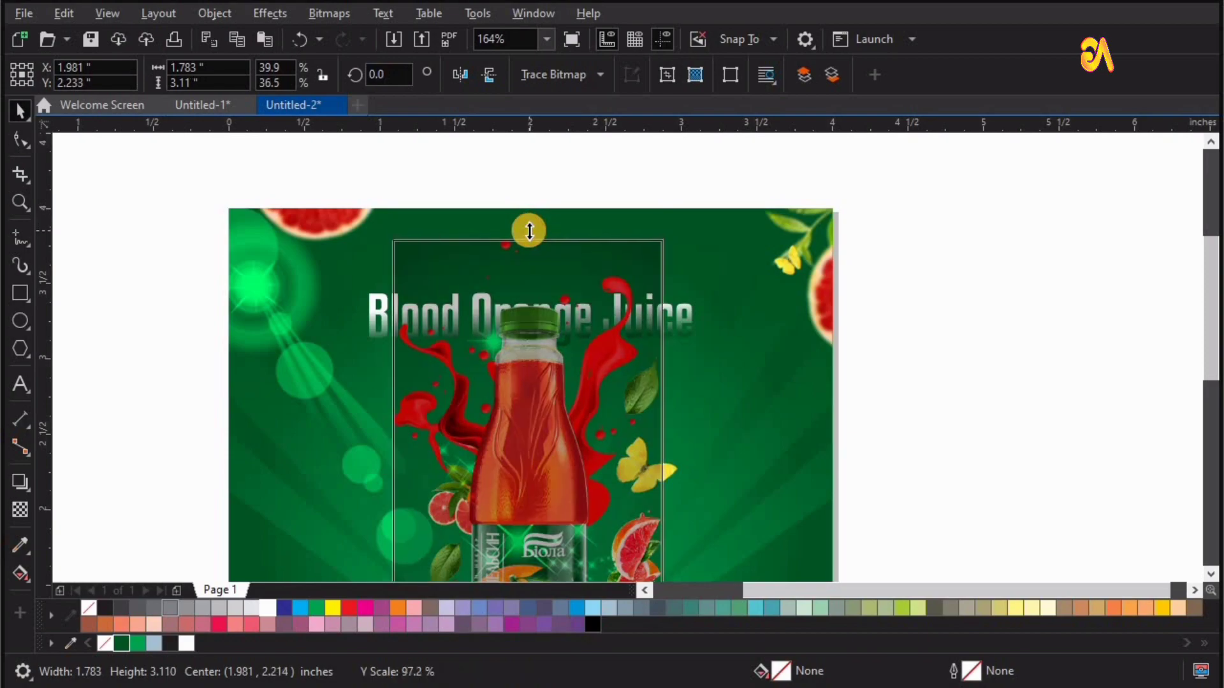
drag(665, 477, 662, 476)
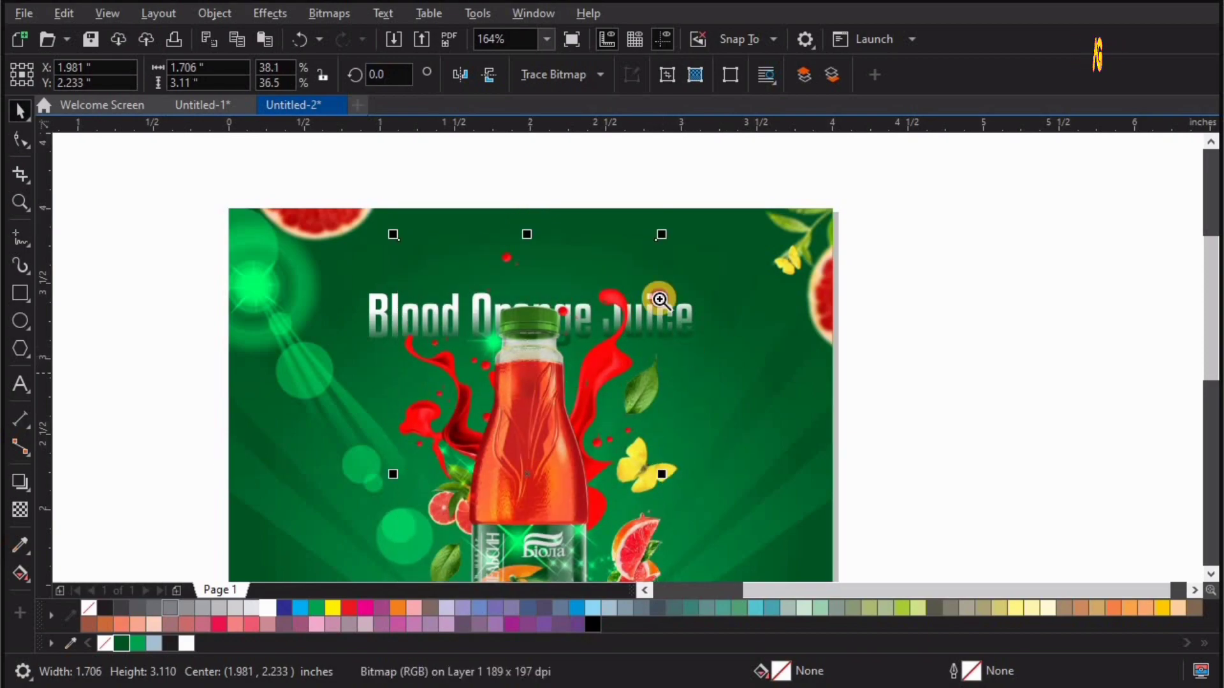
key(z)
drag(283, 494, 776, 217)
key(space)
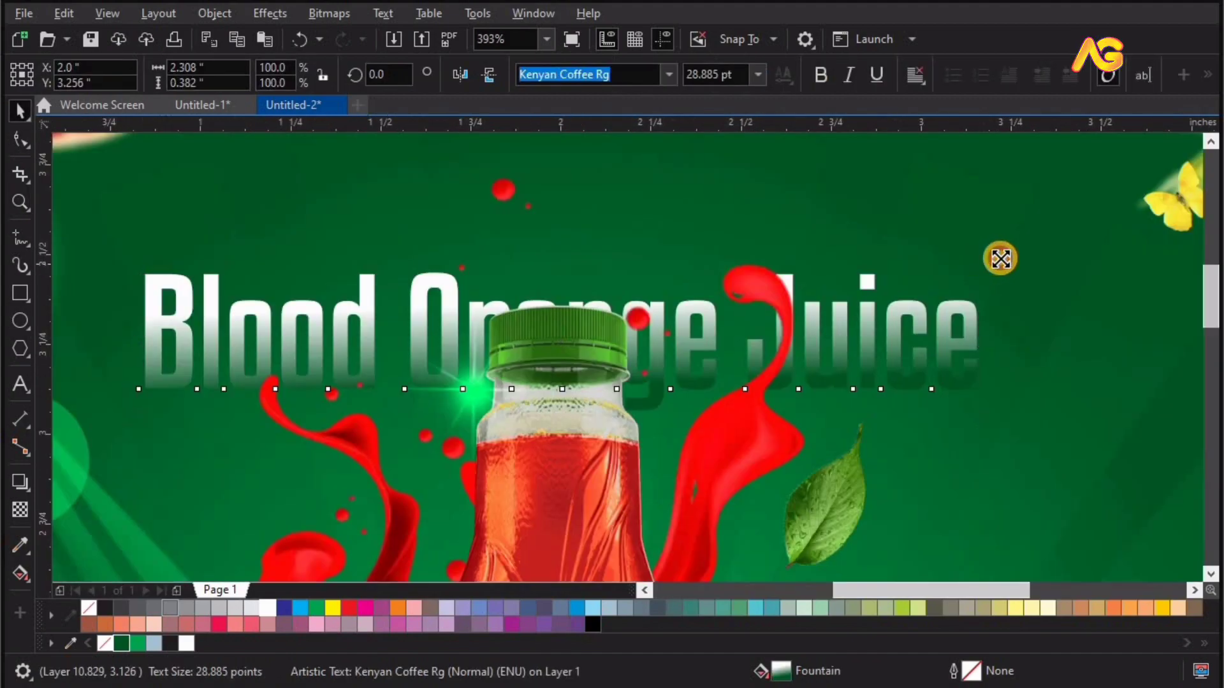
Enlarge the headline to about 30 pt and nudge it slightly lower
drag(1000, 259, 999, 264)
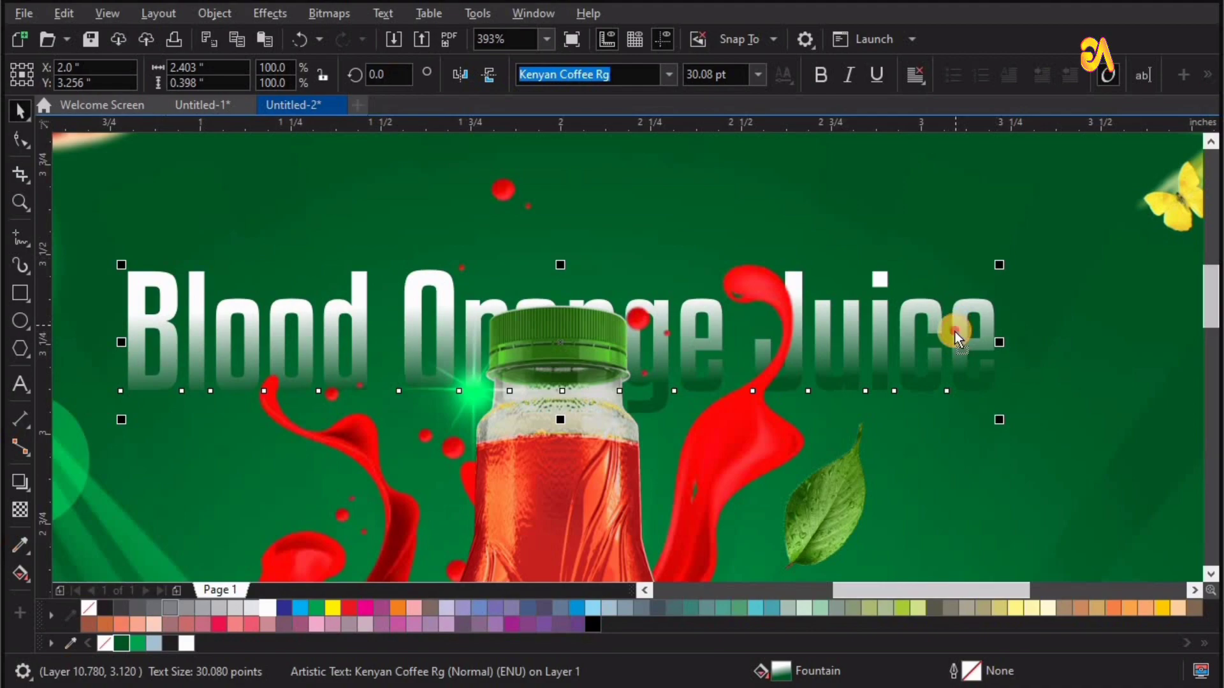
drag(958, 338, 954, 336)
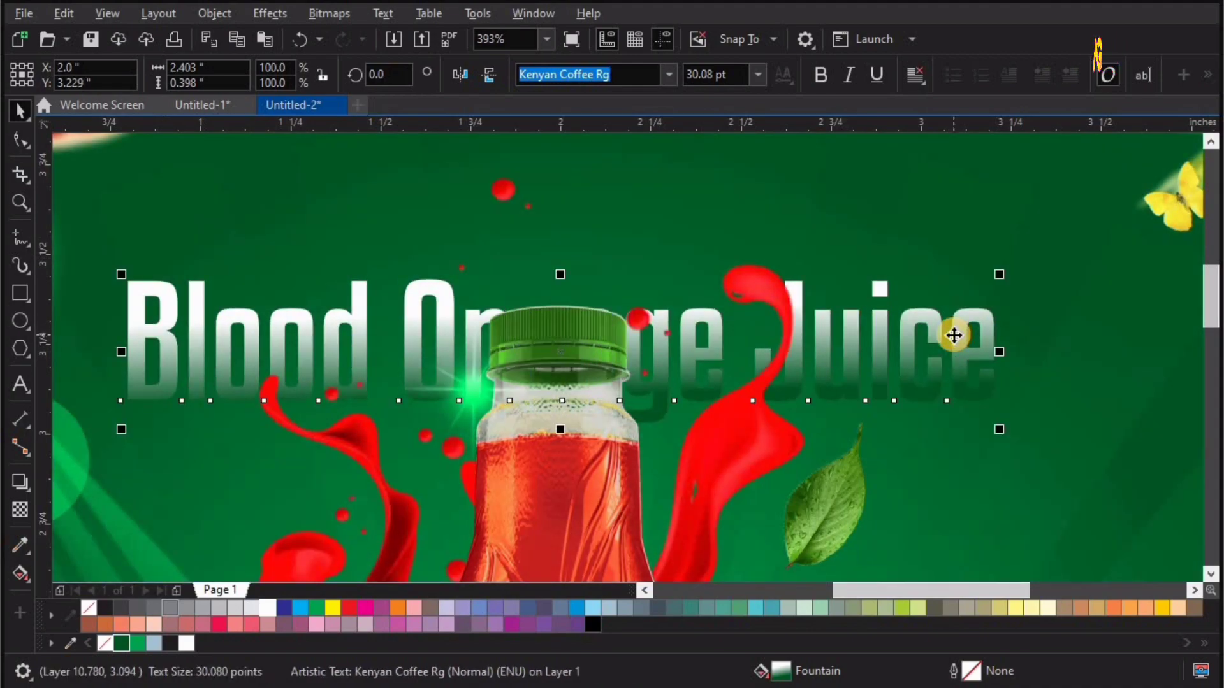
scroll(953, 336, down, 3)
key(z)
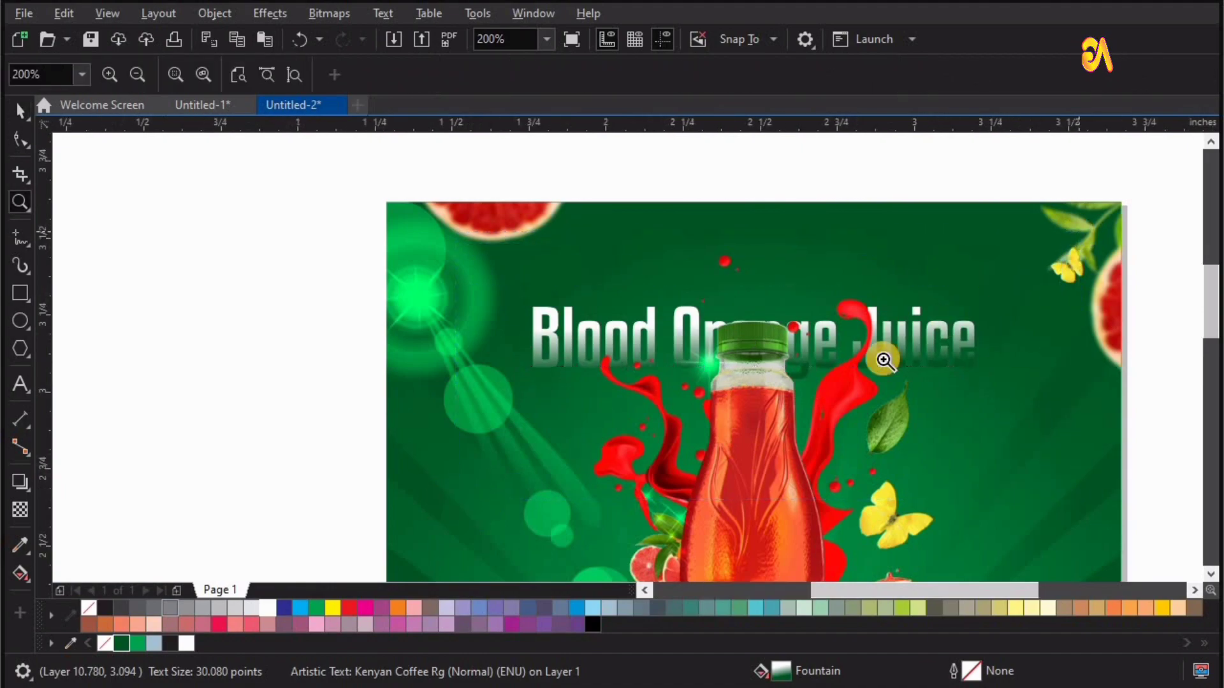
scroll(883, 361, up, 2)
key(shift+F4)
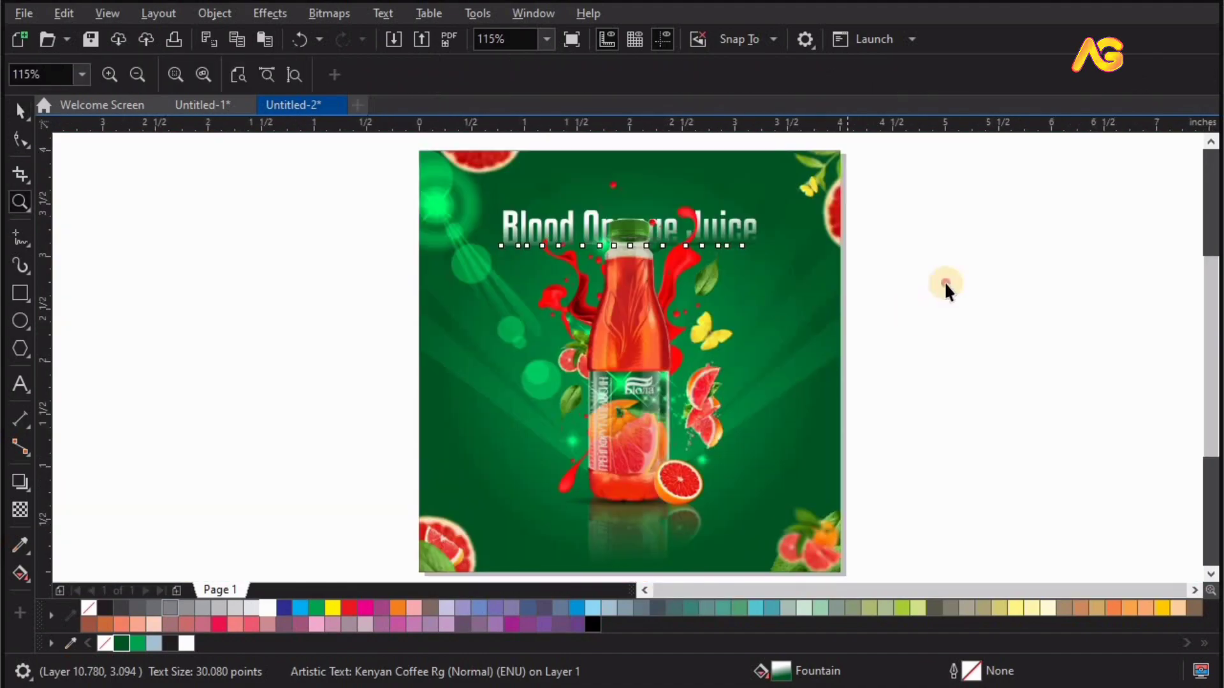
key(space)
Set the background radial gradient's outer colour node to dark green #064721
click(945, 285)
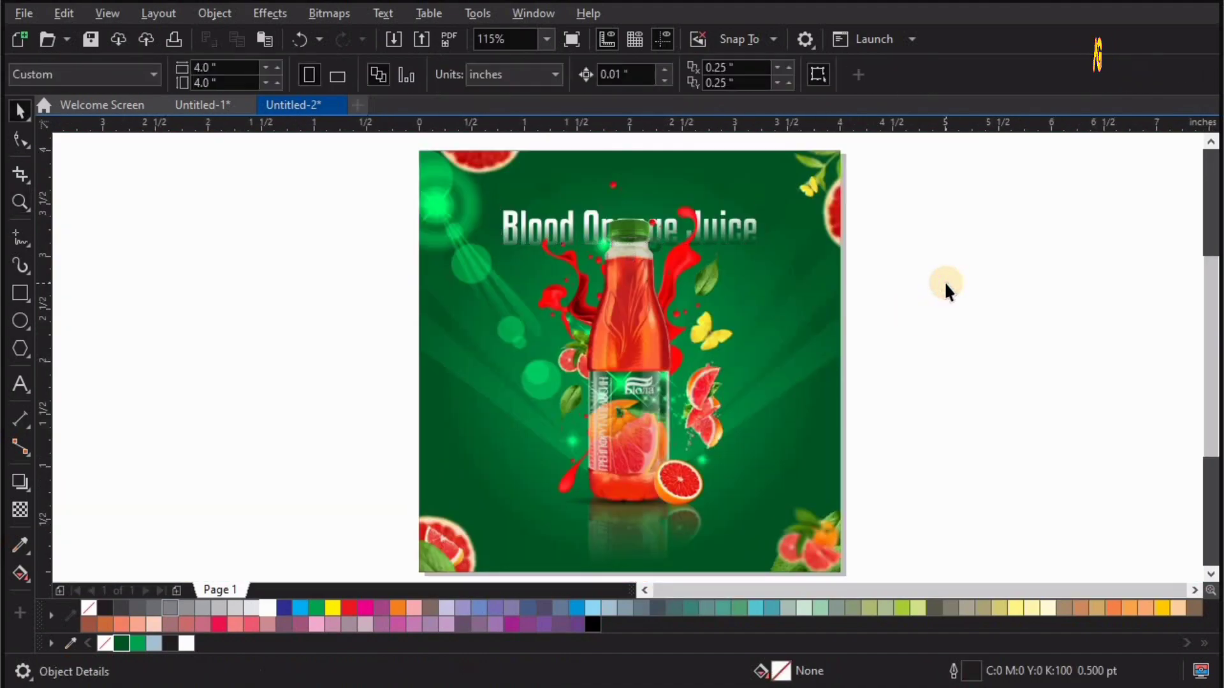
click(824, 452)
click(21, 575)
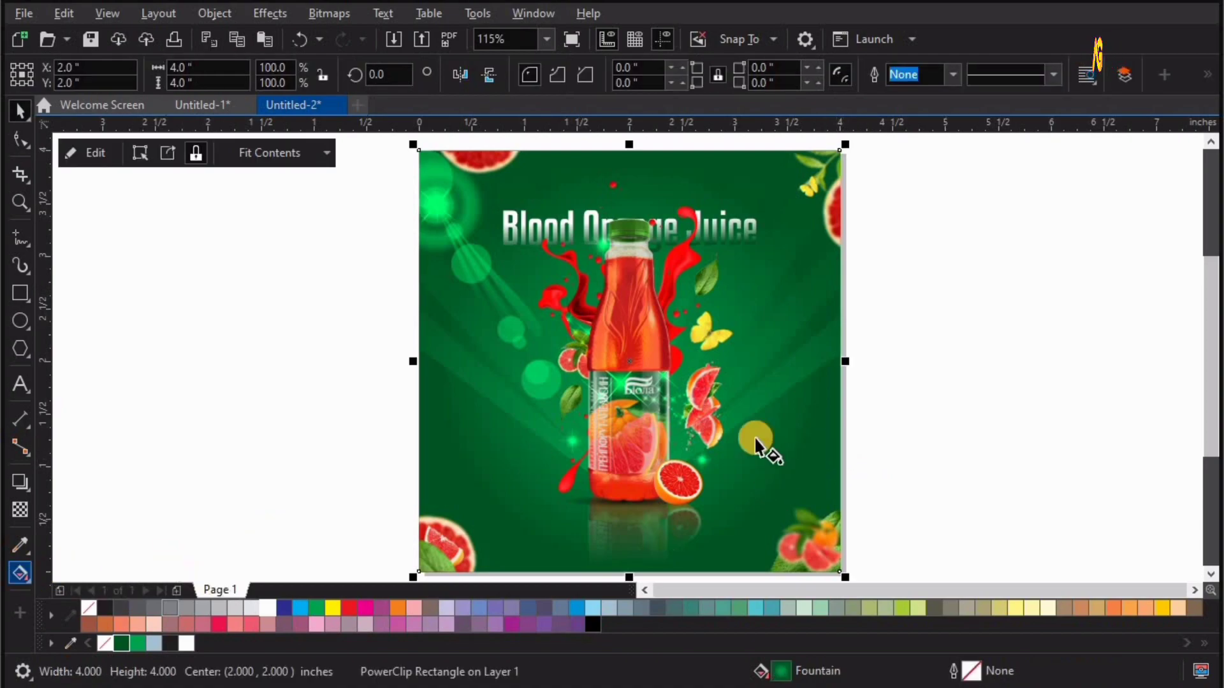
click(823, 365)
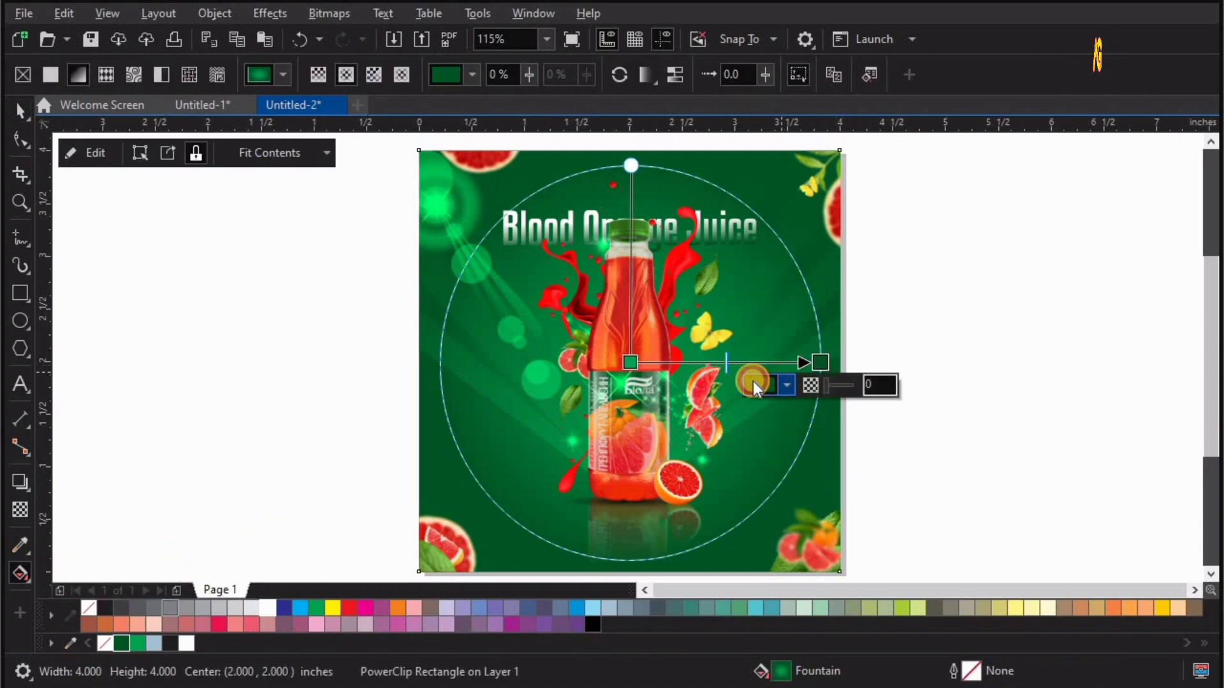
click(756, 384)
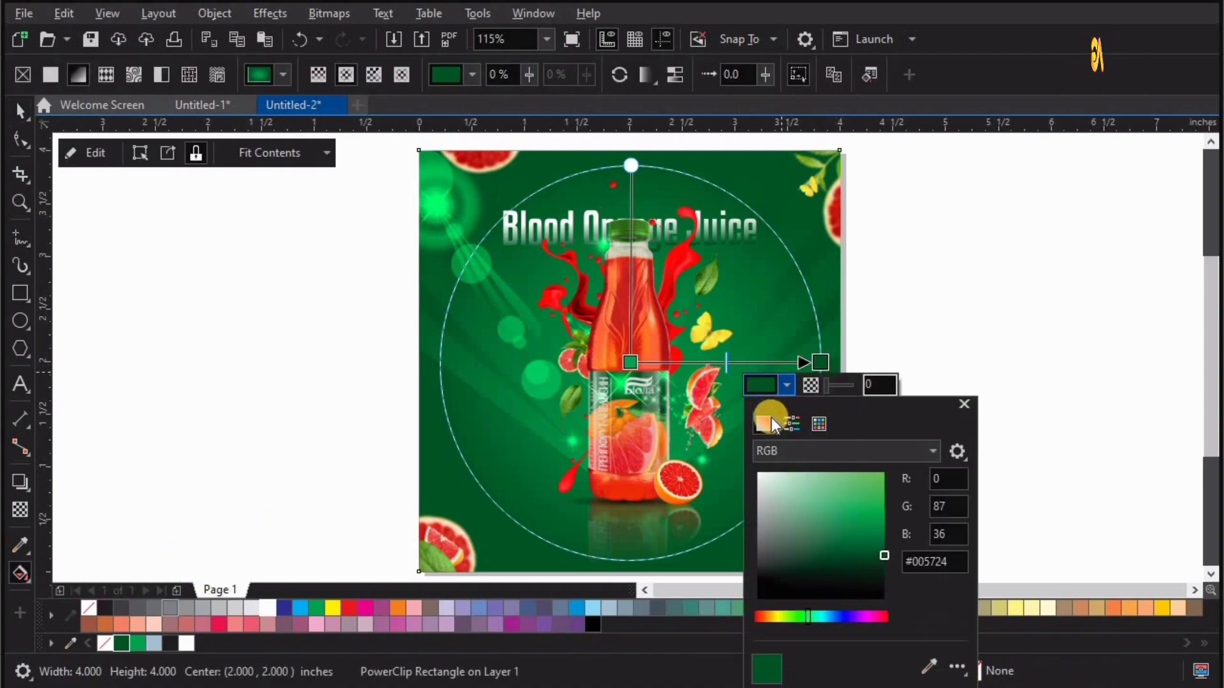
click(877, 557)
drag(877, 558, 873, 564)
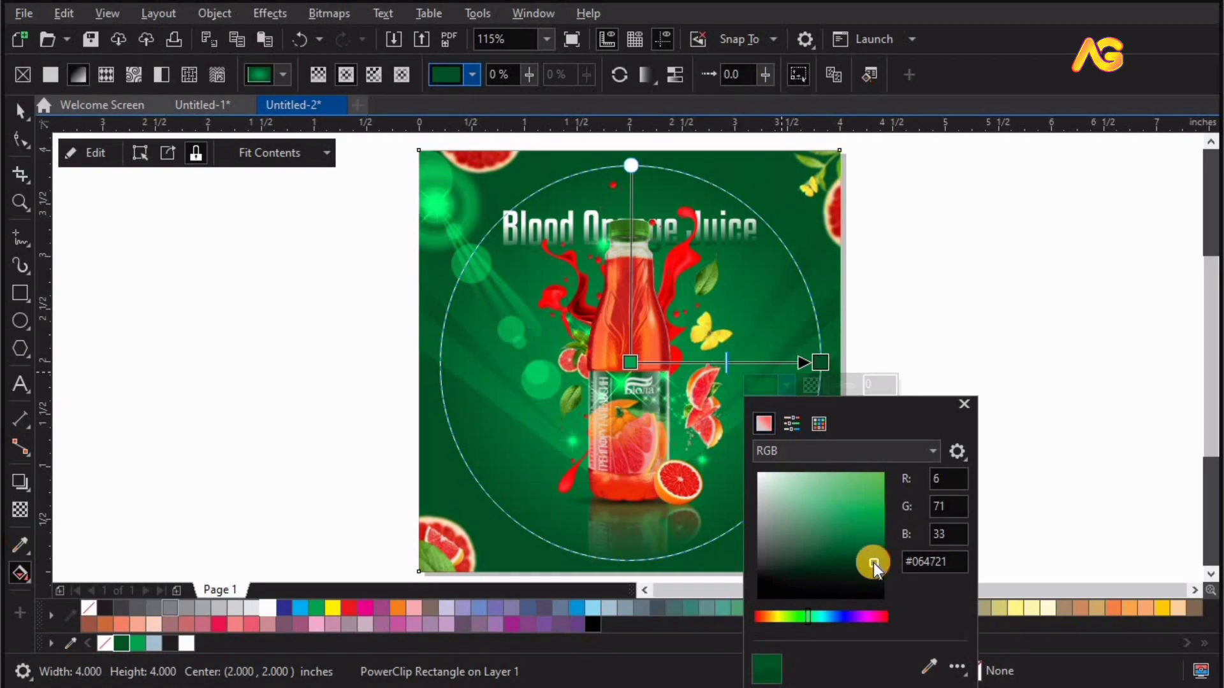
click(1099, 431)
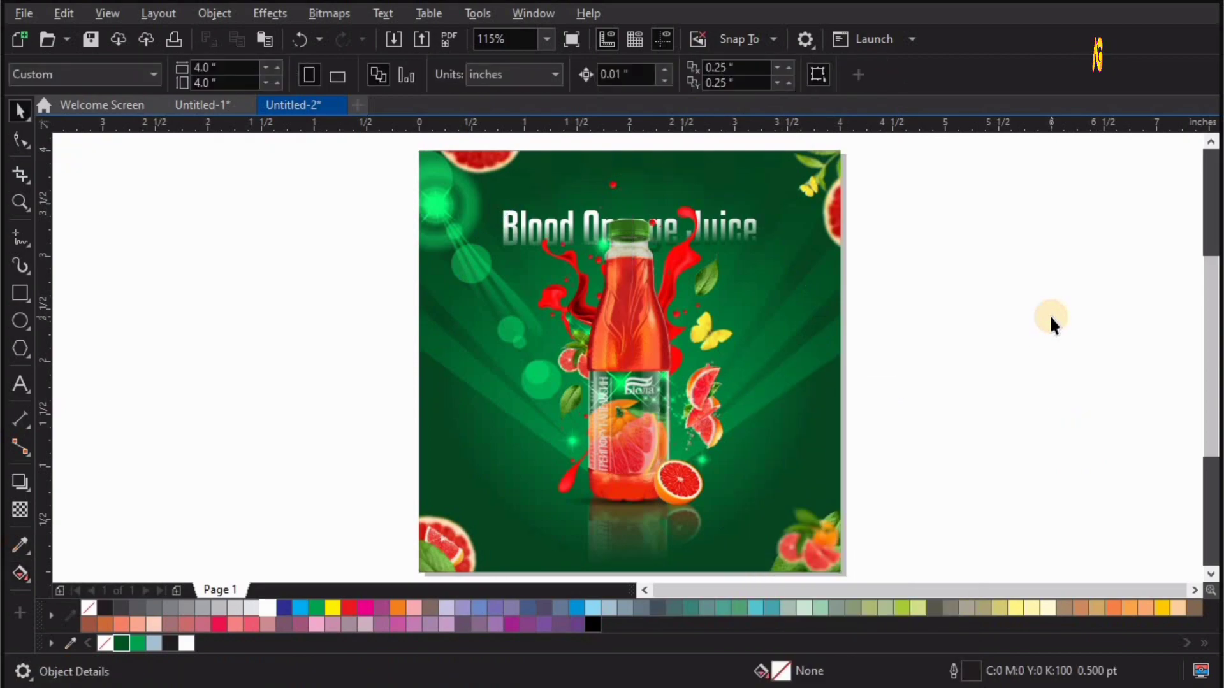
Copy the red splash image, undoing an accidental move of it
click(771, 411)
scroll(772, 412, up, 5)
scroll(772, 412, down, 3)
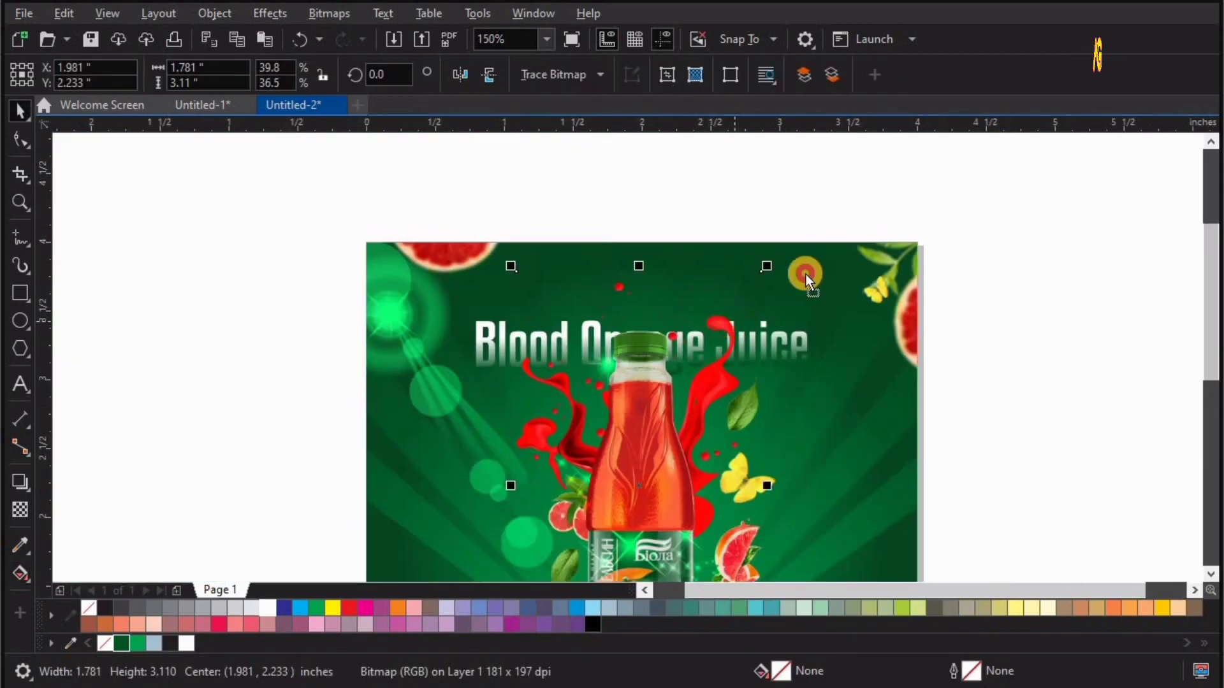
drag(806, 279, 757, 312)
key(ctrl+z)
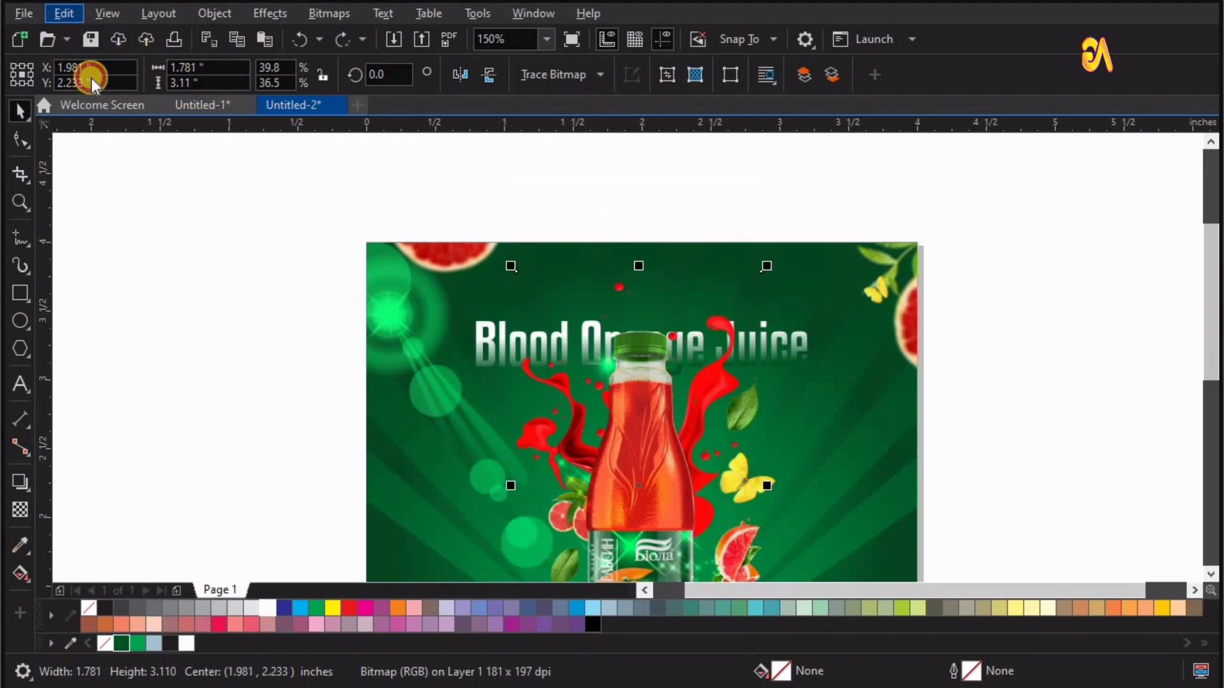
click(101, 129)
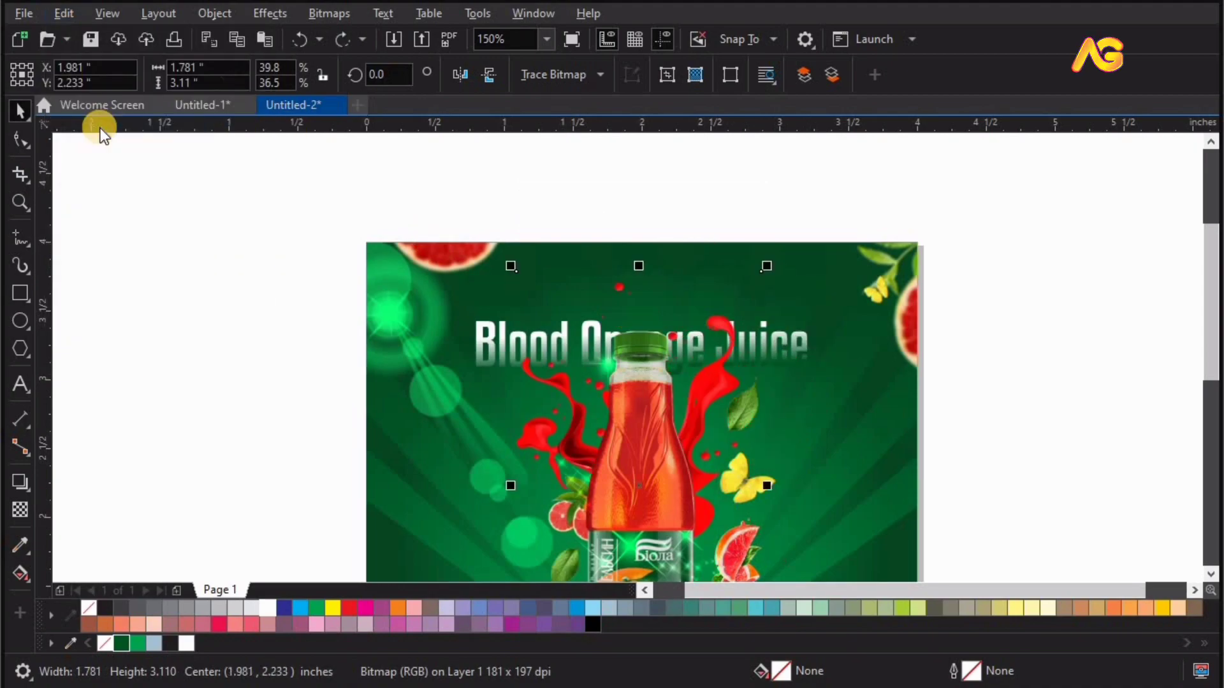
Paste a copy of the red splash over the bottle
key(z)
scroll(553, 417, down, 3)
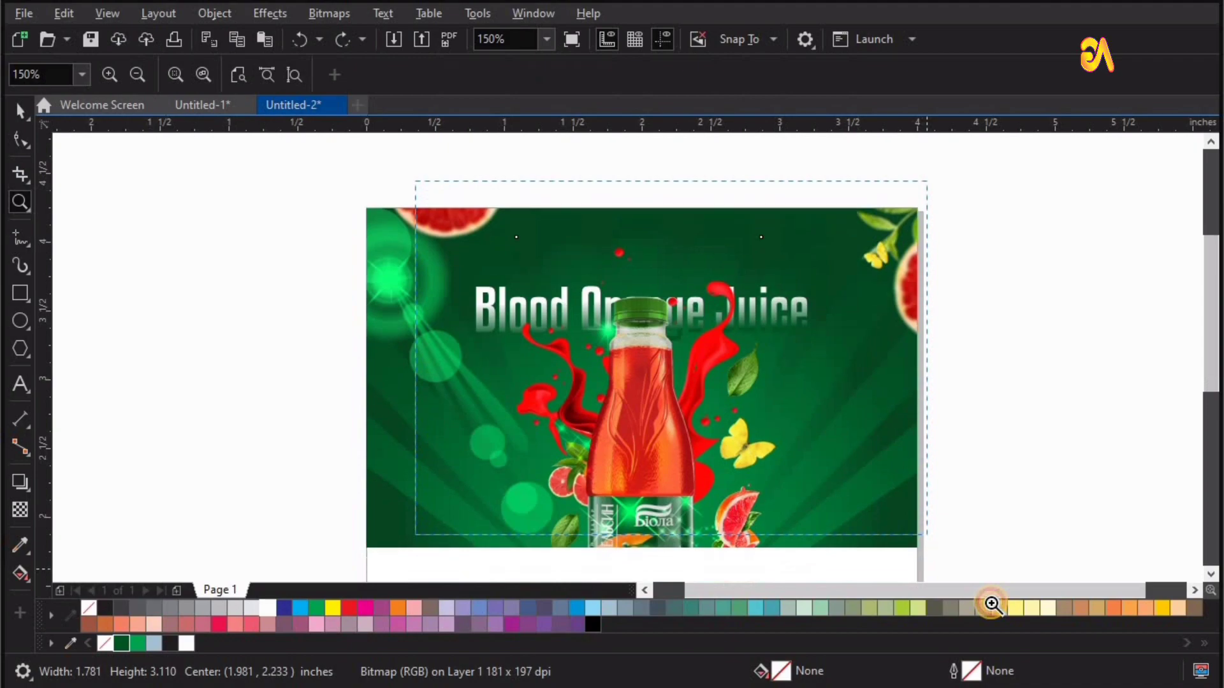
scroll(554, 416, down, 1)
key(space)
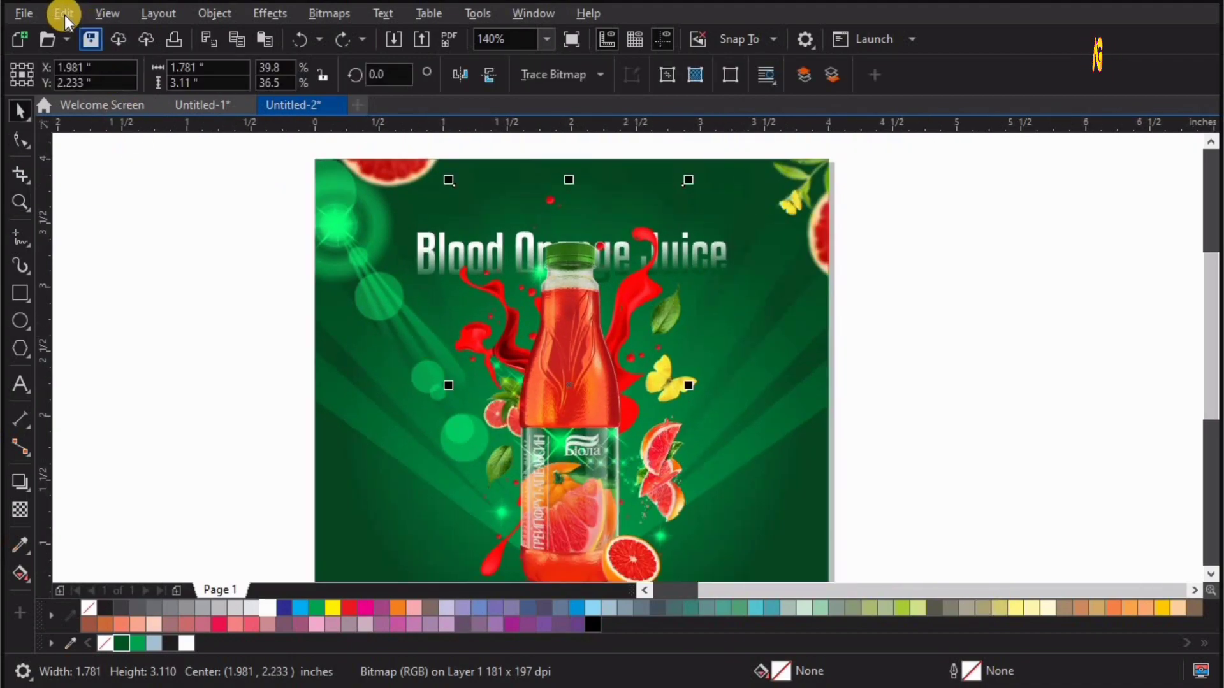
click(64, 14)
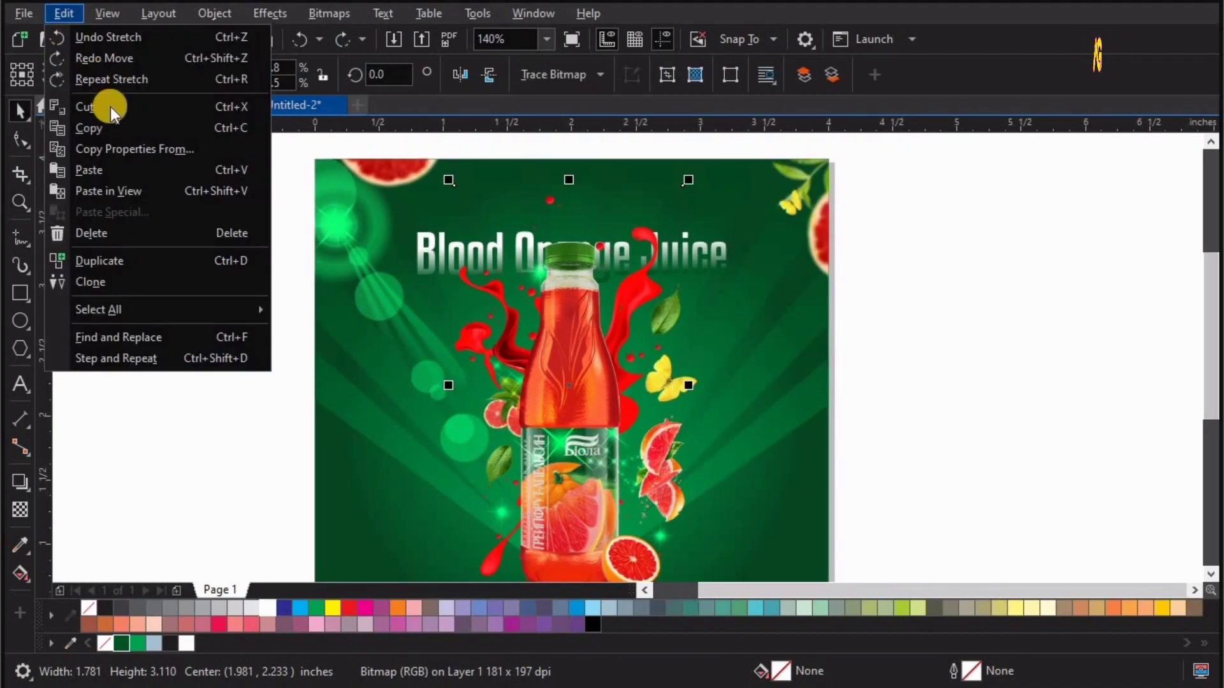
click(105, 170)
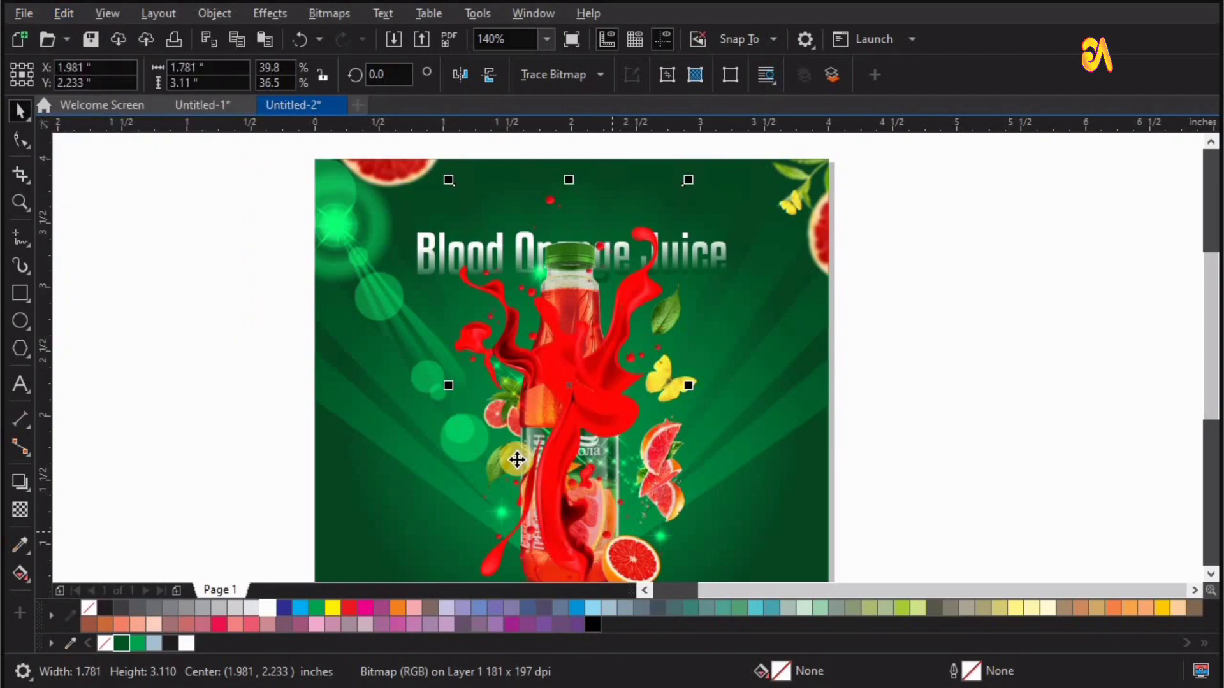
Crop the pasted splash by pulling its top-right corner inward from the headline
scroll(638, 478, down, 3)
key(z)
drag(383, 282, 799, 539)
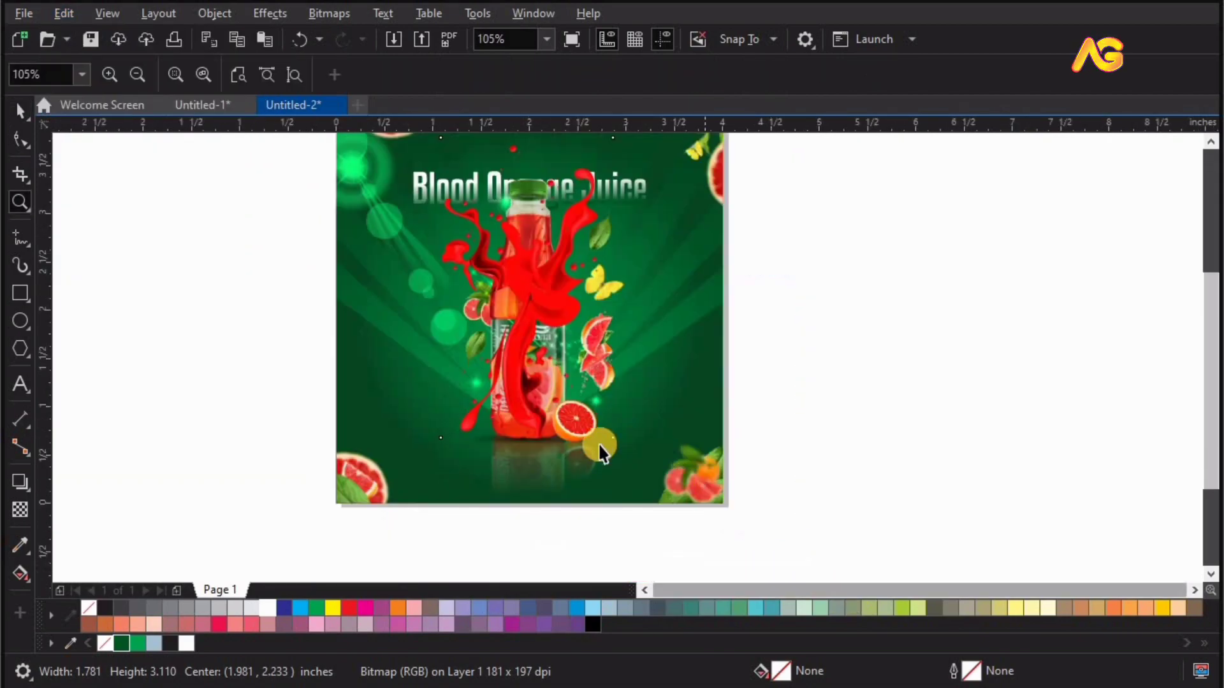
drag(382, 482, 807, 141)
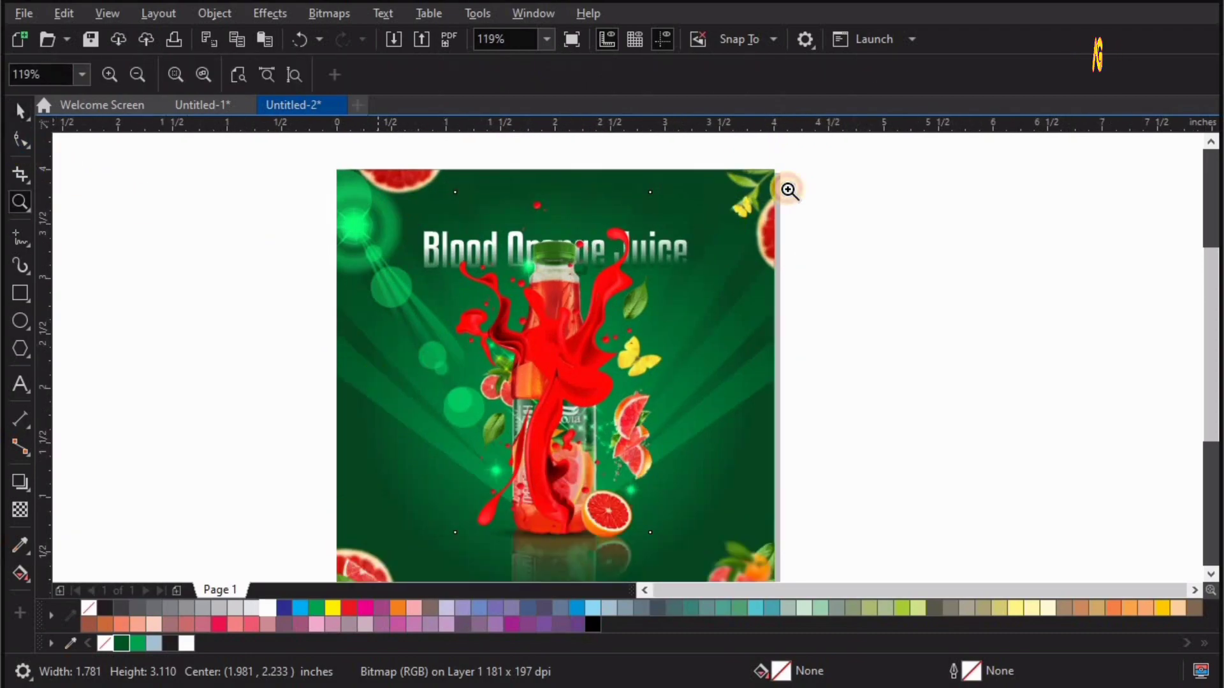
drag(789, 190, 383, 287)
click(19, 142)
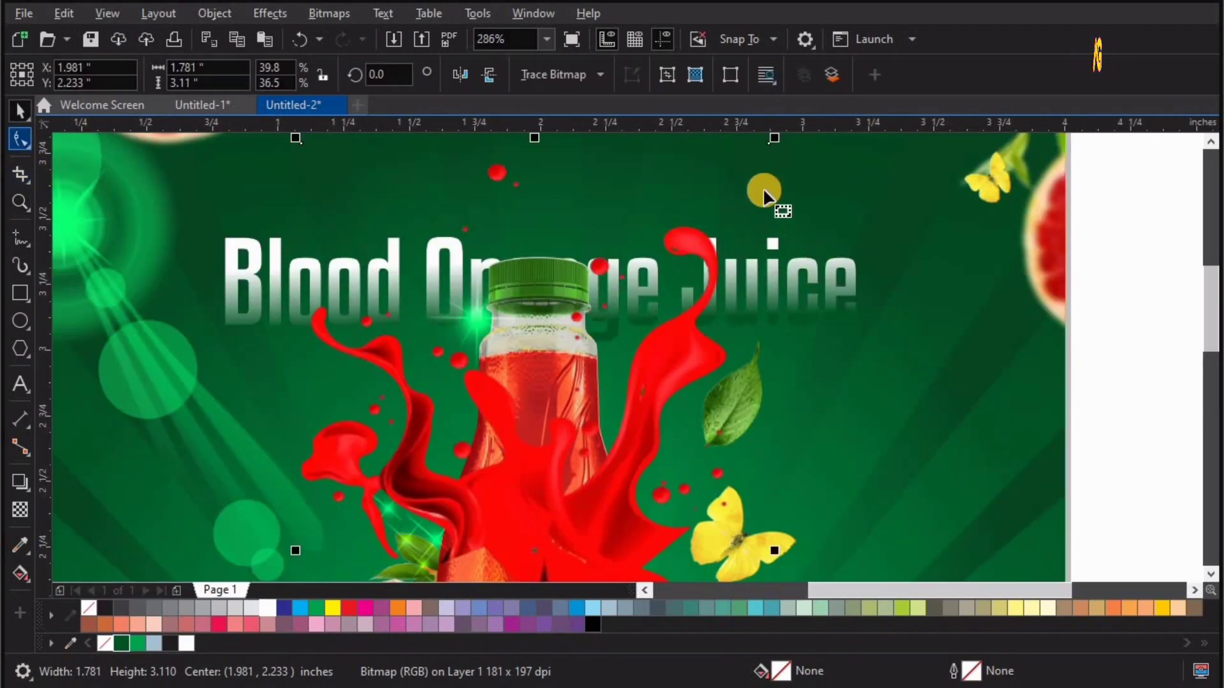
click(770, 145)
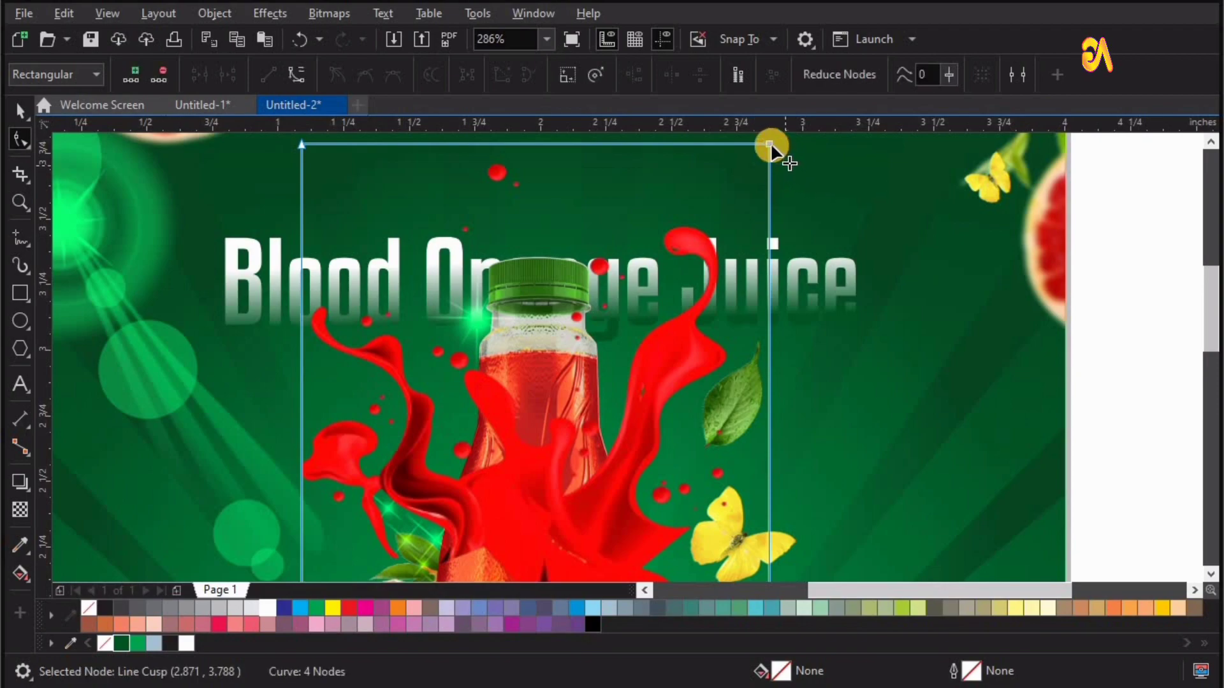
drag(770, 144, 697, 146)
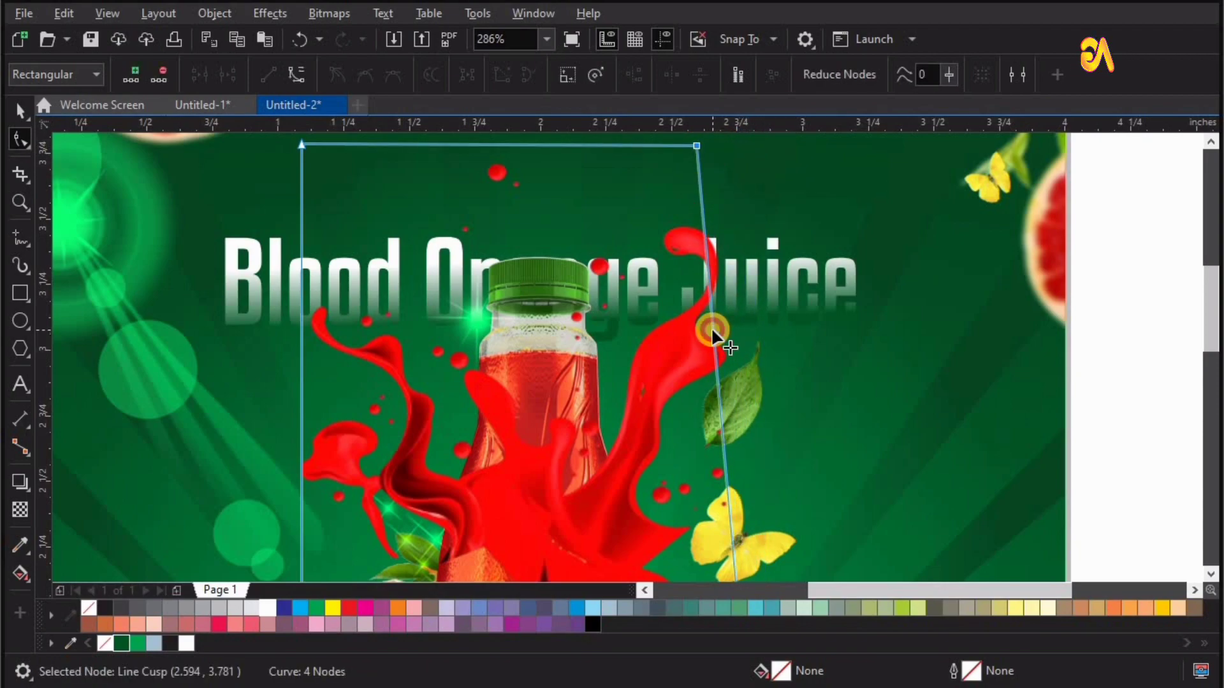
drag(710, 327, 702, 323)
Add nodes on the crop's top and right edges and reshape it beside 'Juice'
key(z)
scroll(898, 125, up, 2)
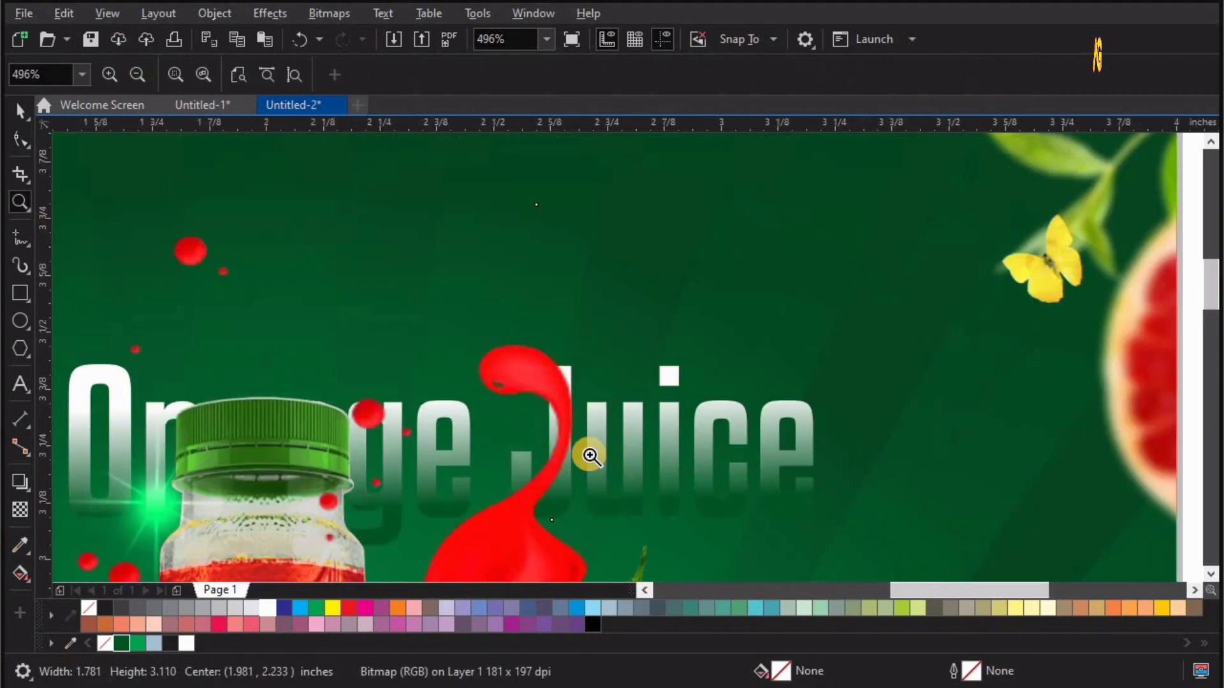
key(space)
click(20, 139)
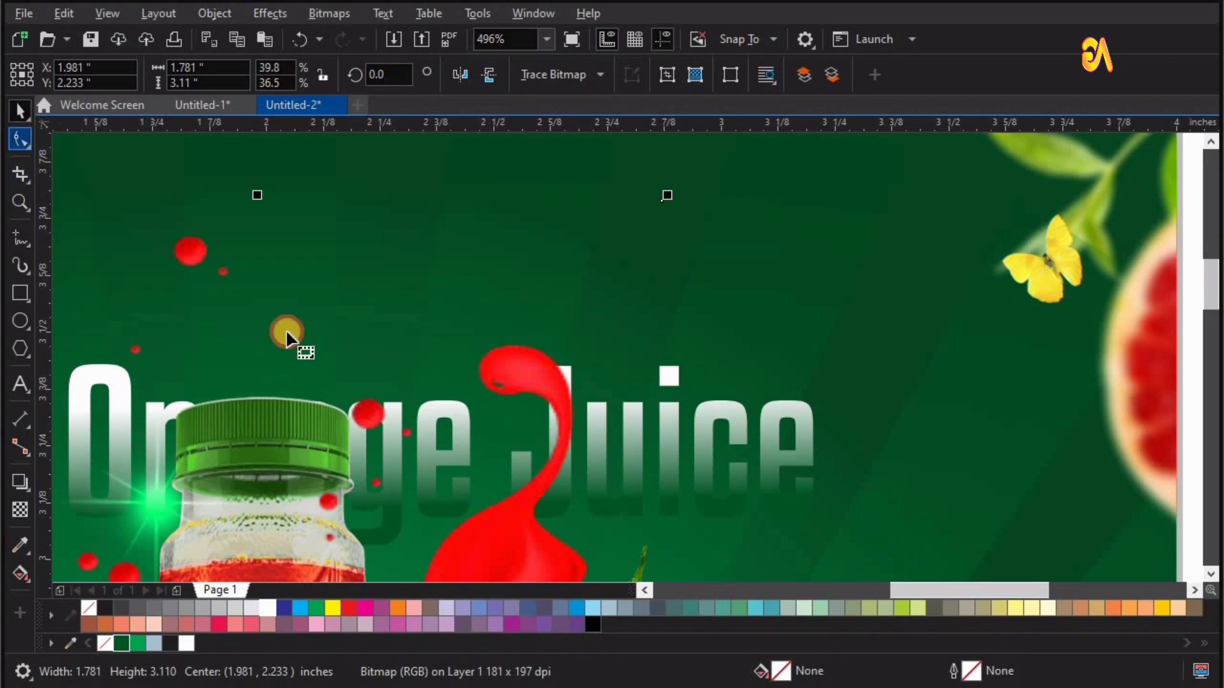
double_click(465, 202)
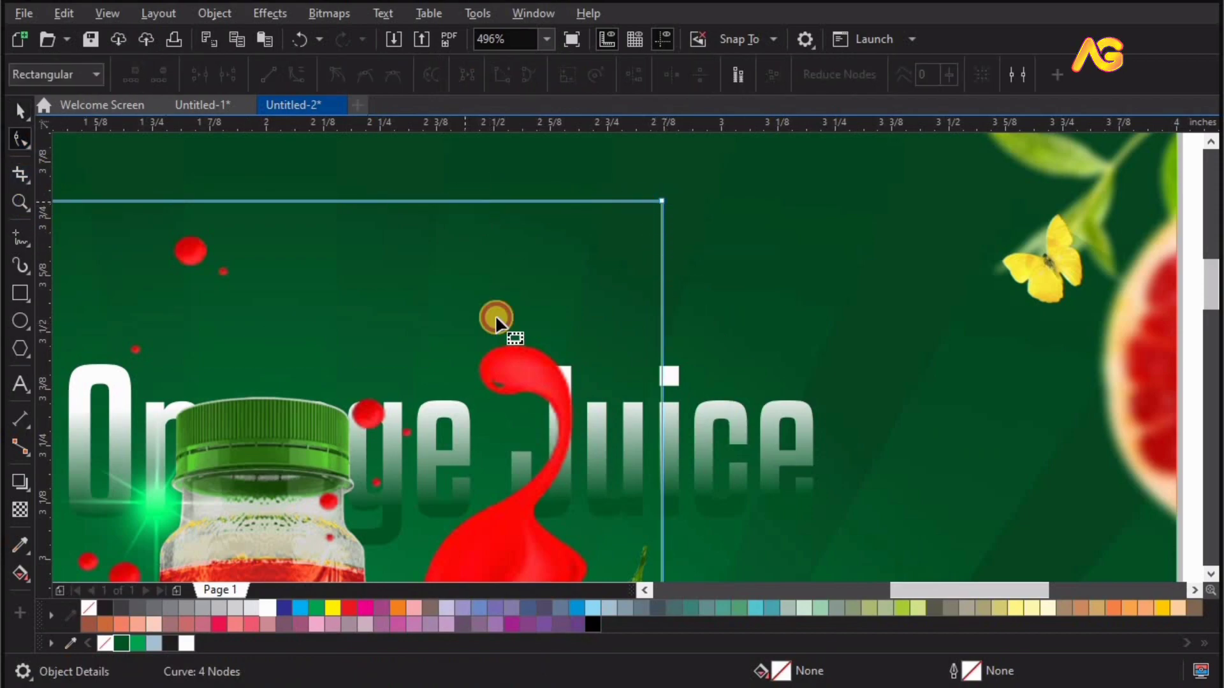
double_click(660, 564)
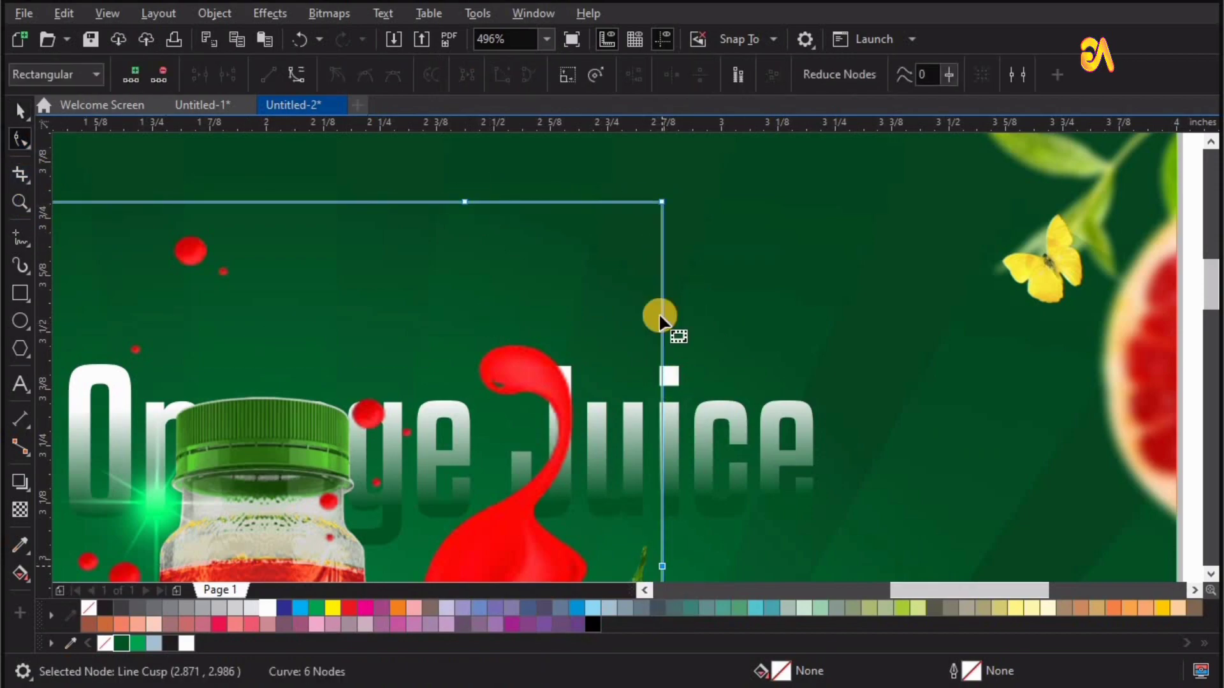
mouse_move(662, 202)
mouse_down()
mouse_move(556, 464)
mouse_move(560, 489)
mouse_up()
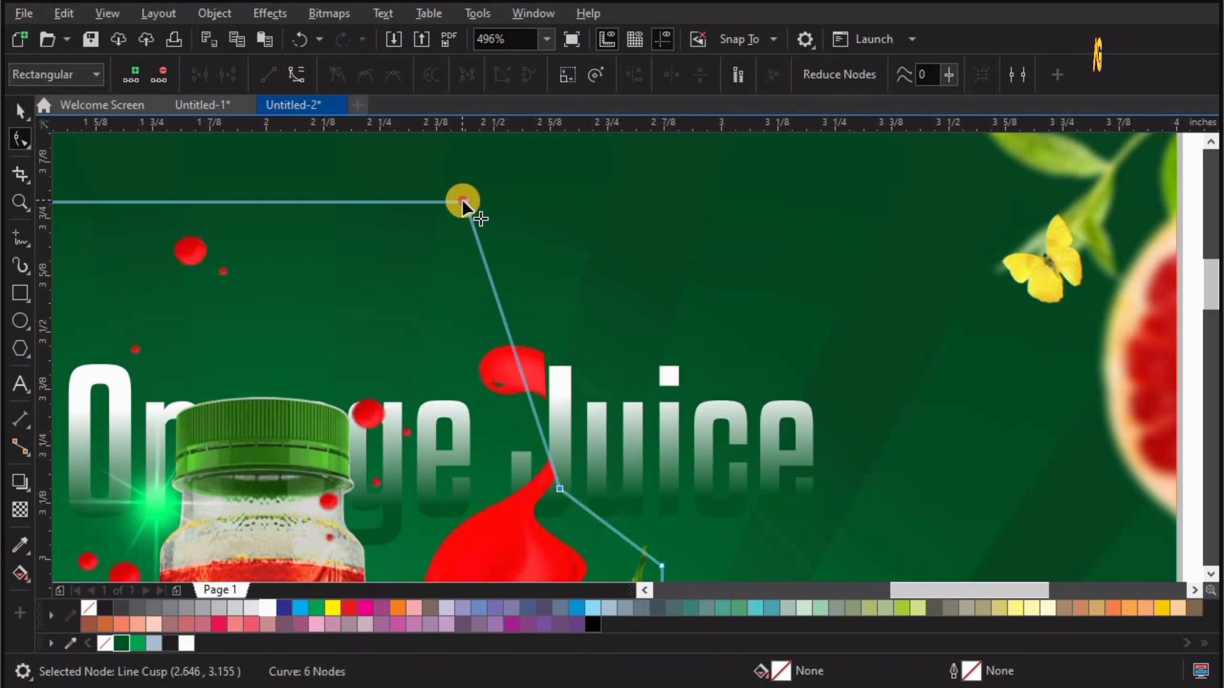
drag(462, 201, 535, 212)
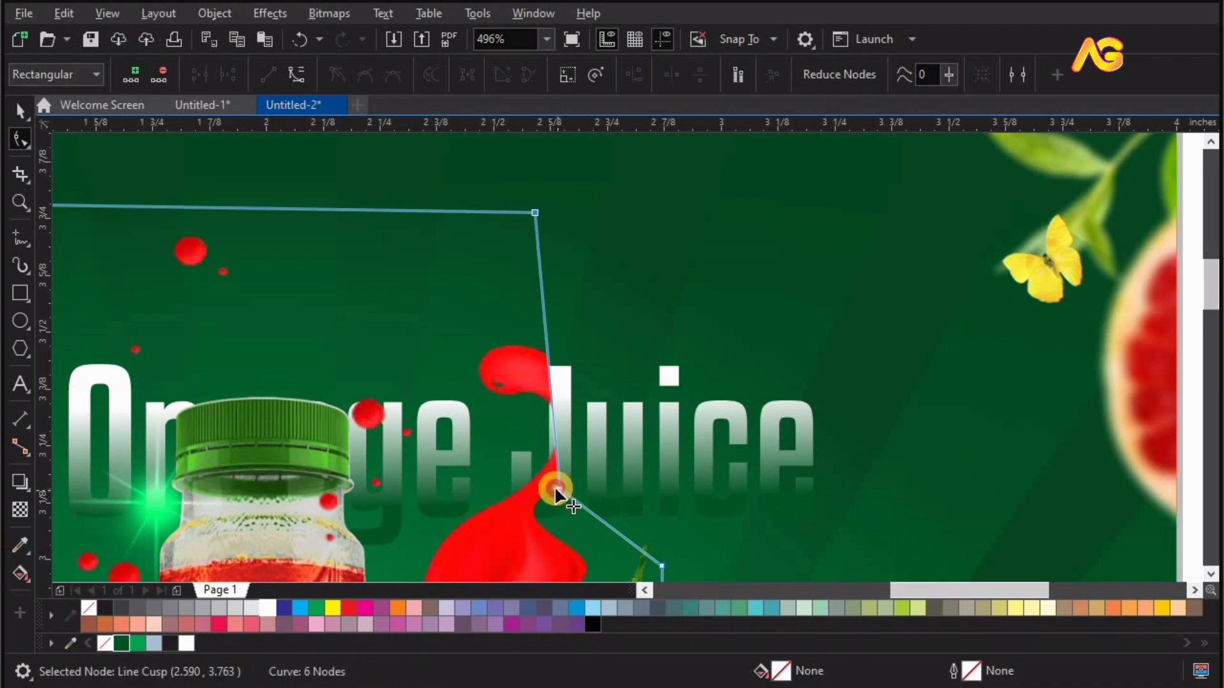
drag(557, 489, 552, 486)
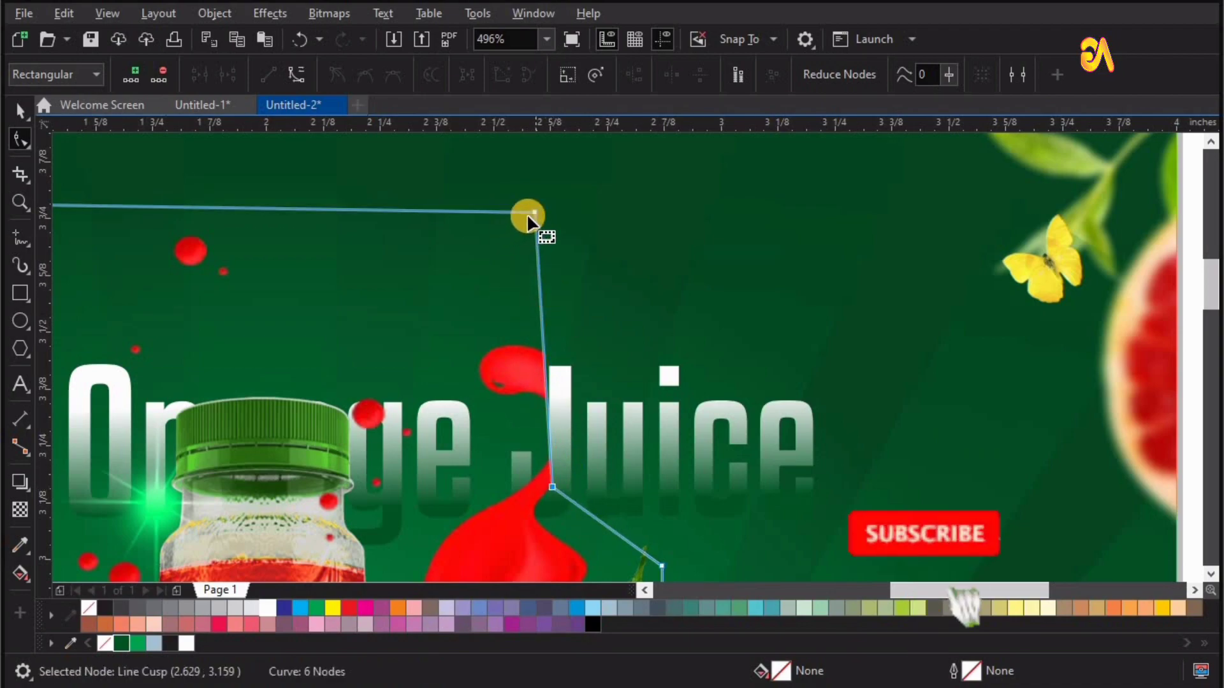
drag(534, 212, 545, 216)
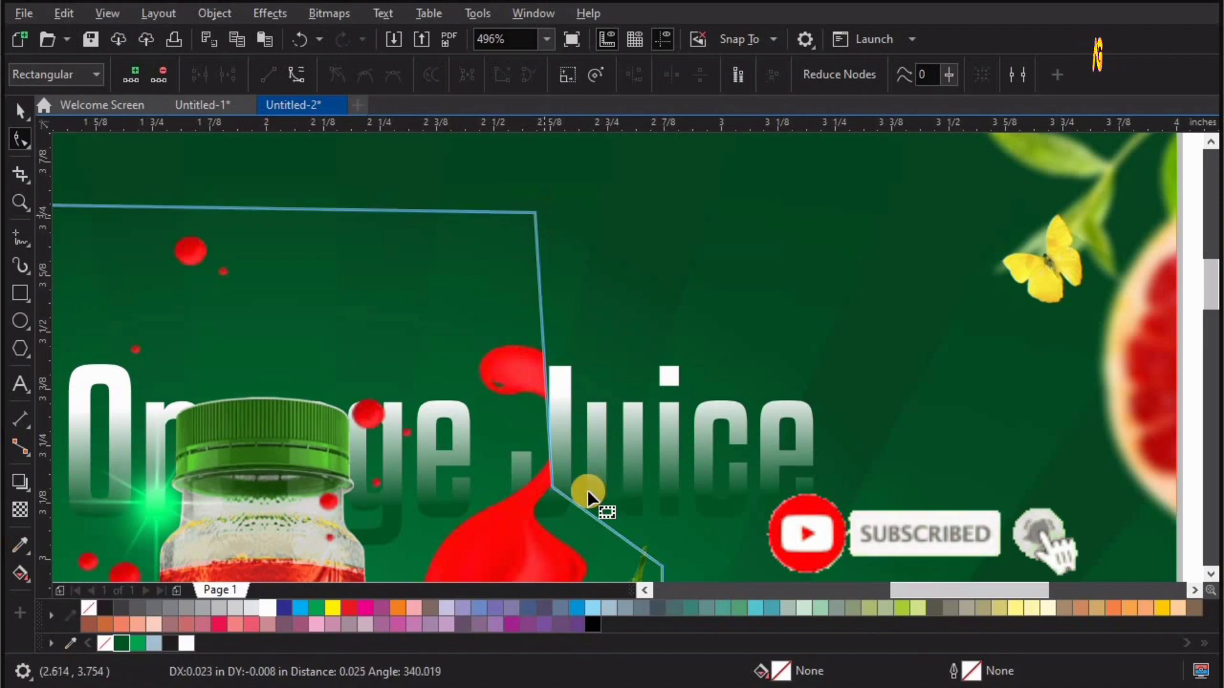
click(552, 486)
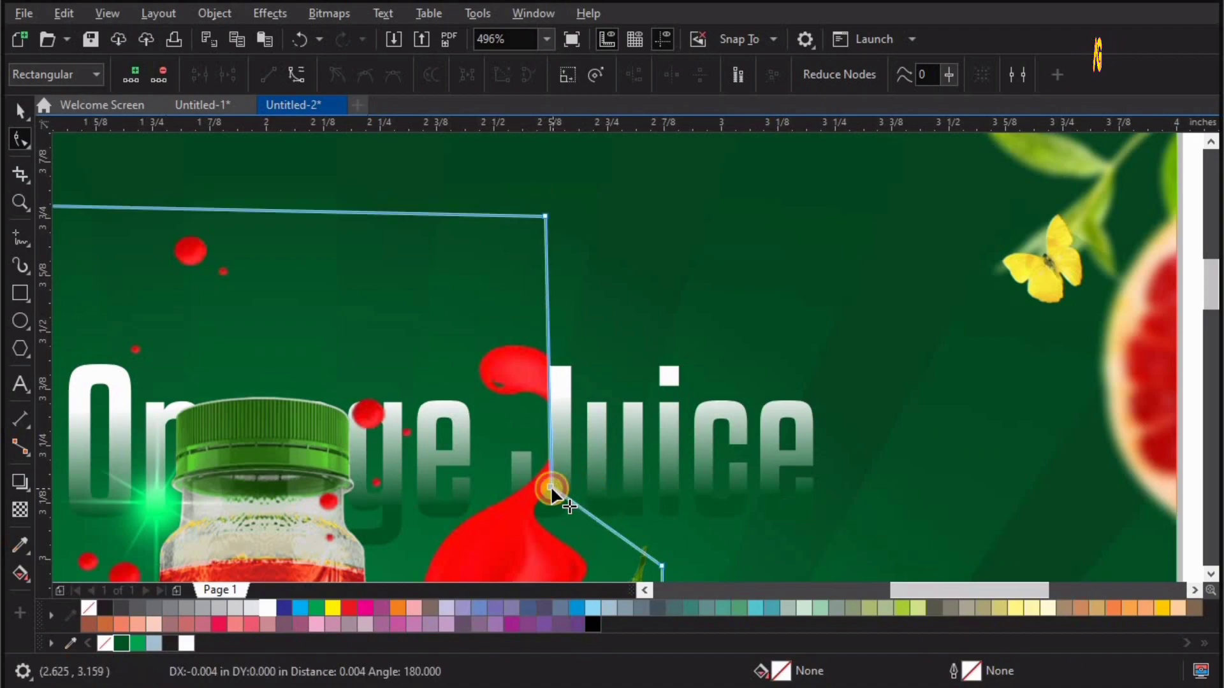
Fine-tune the crop's top corner node, then view the whole poster
key(space)
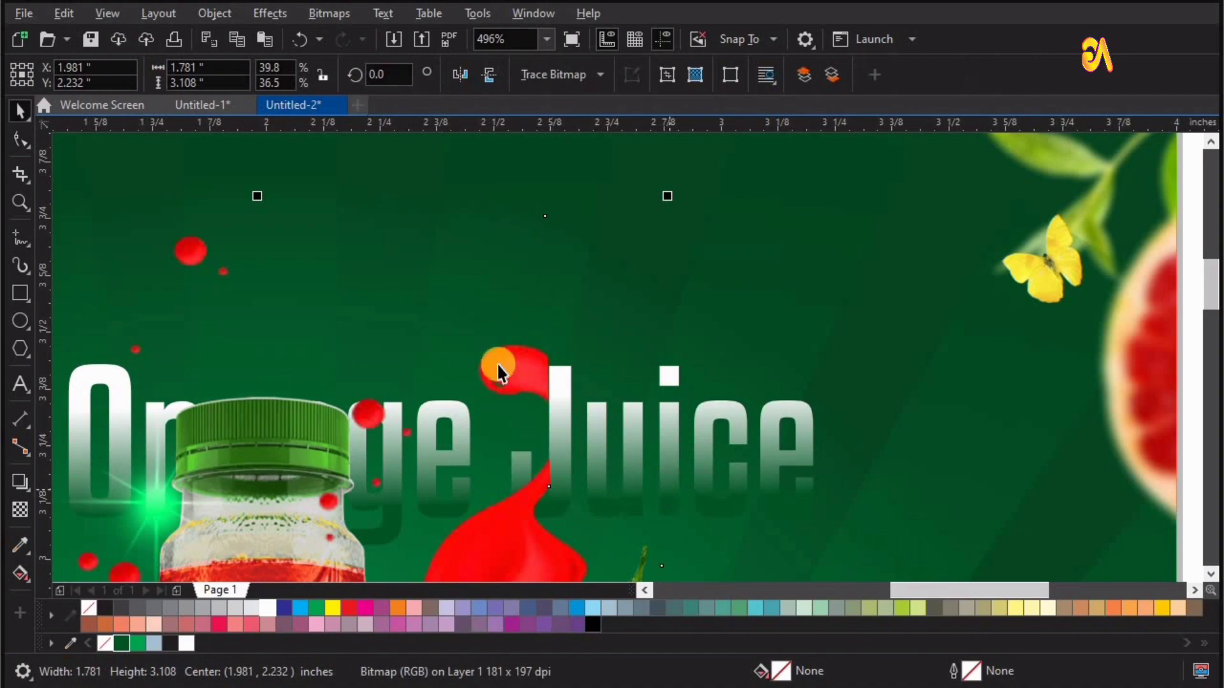
click(21, 140)
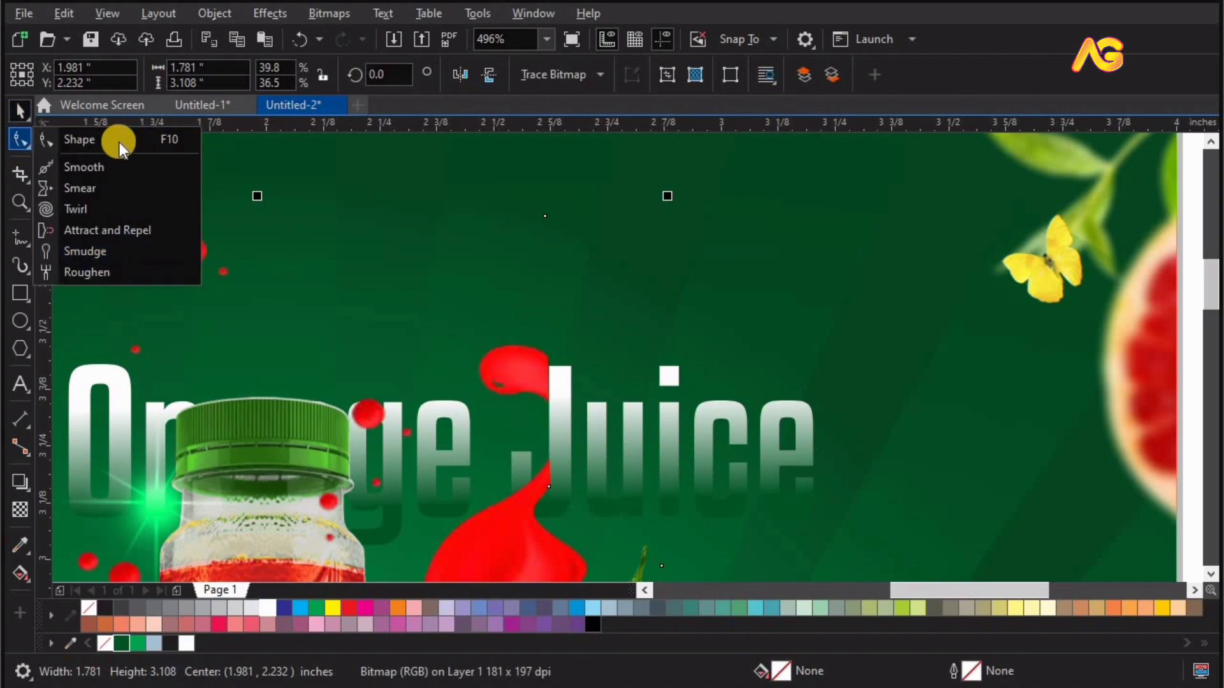
click(122, 145)
drag(550, 214, 553, 220)
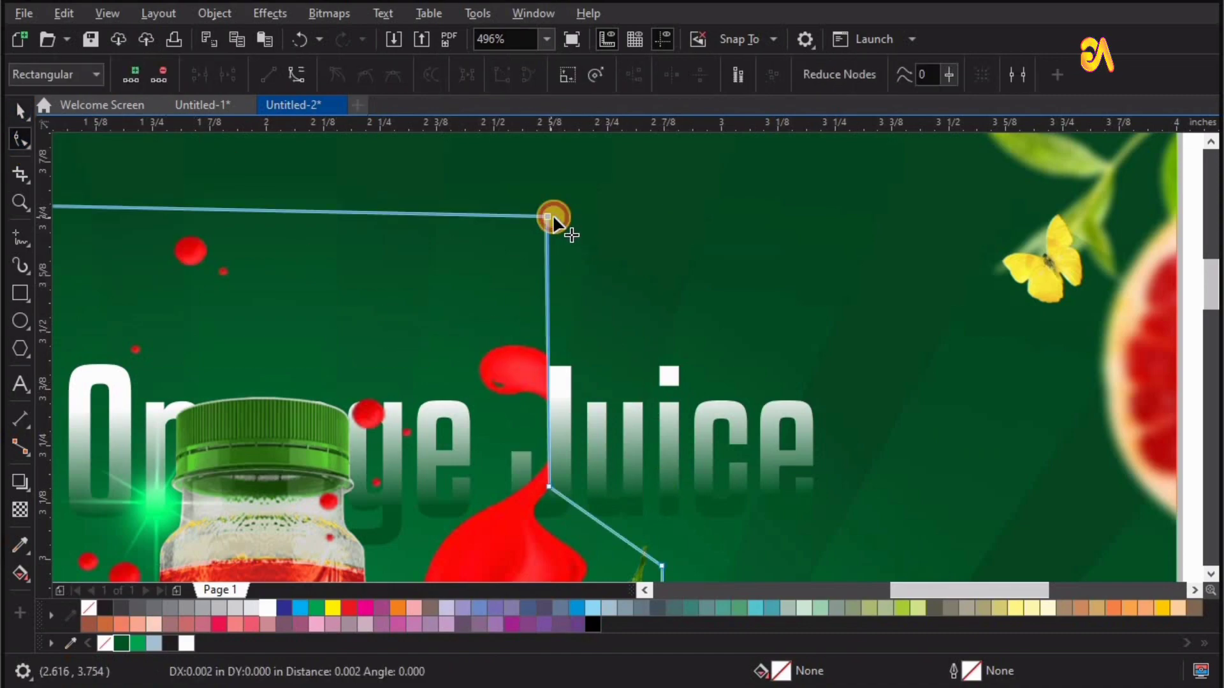
key(space)
key(shift+F4)
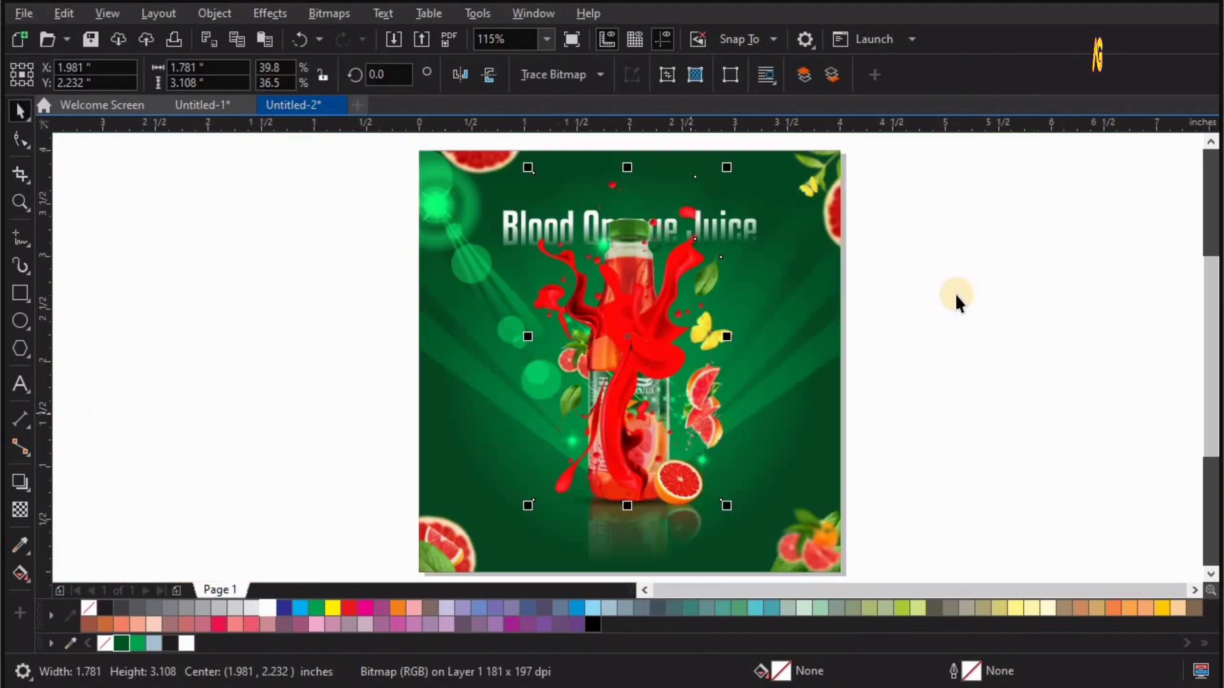
click(954, 292)
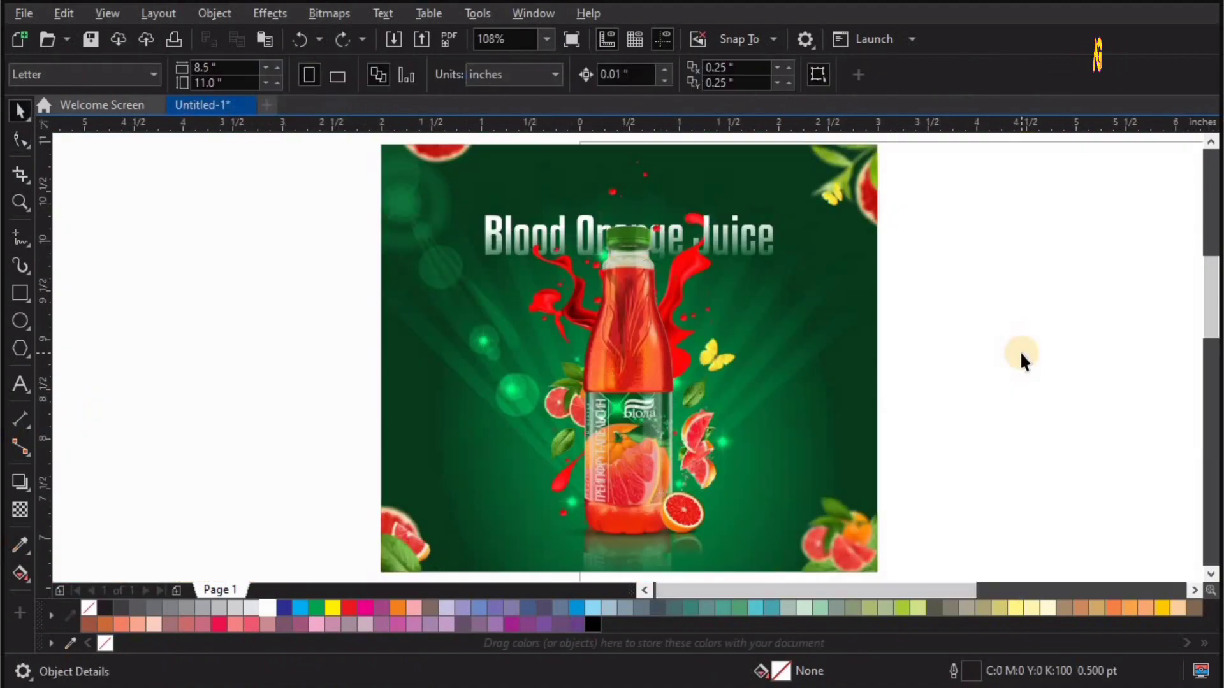